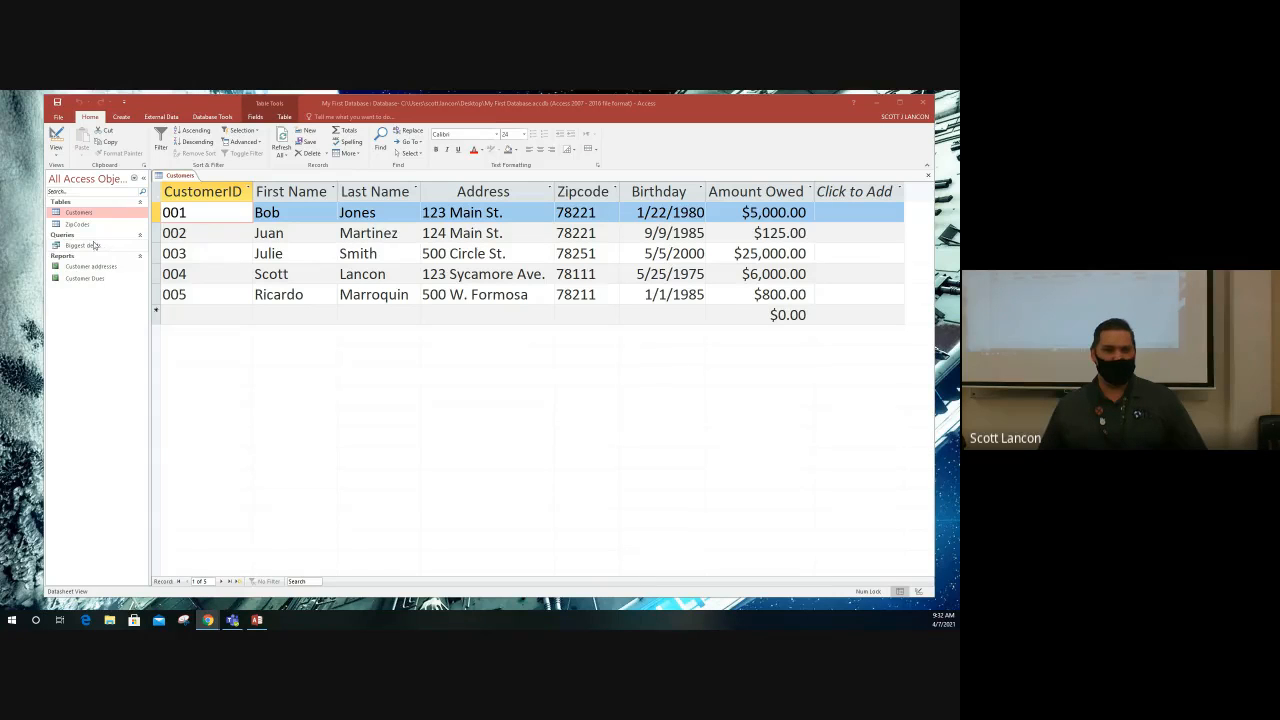
- Open the Biggest debts query in Design view and select the Amount Owed criterion
{"action": "double_click", "coordinate": [70, 248]}
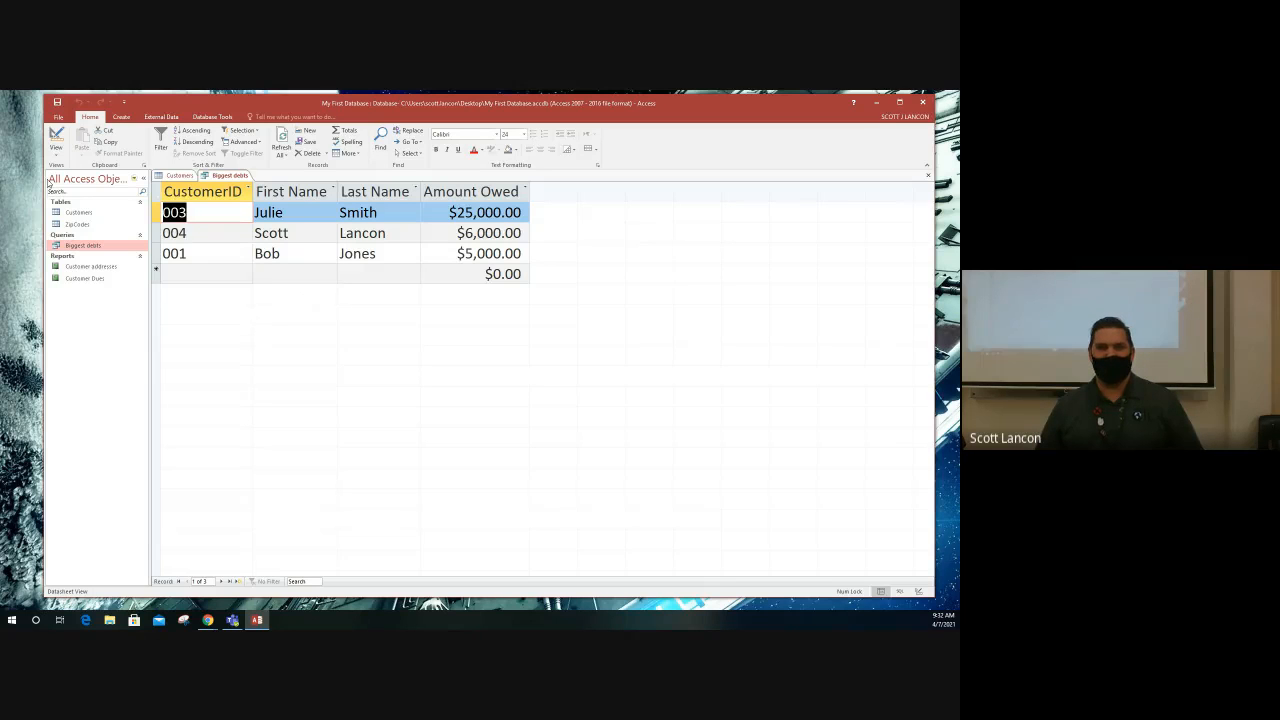
{"action": "left_click", "coordinate": [57, 138]}
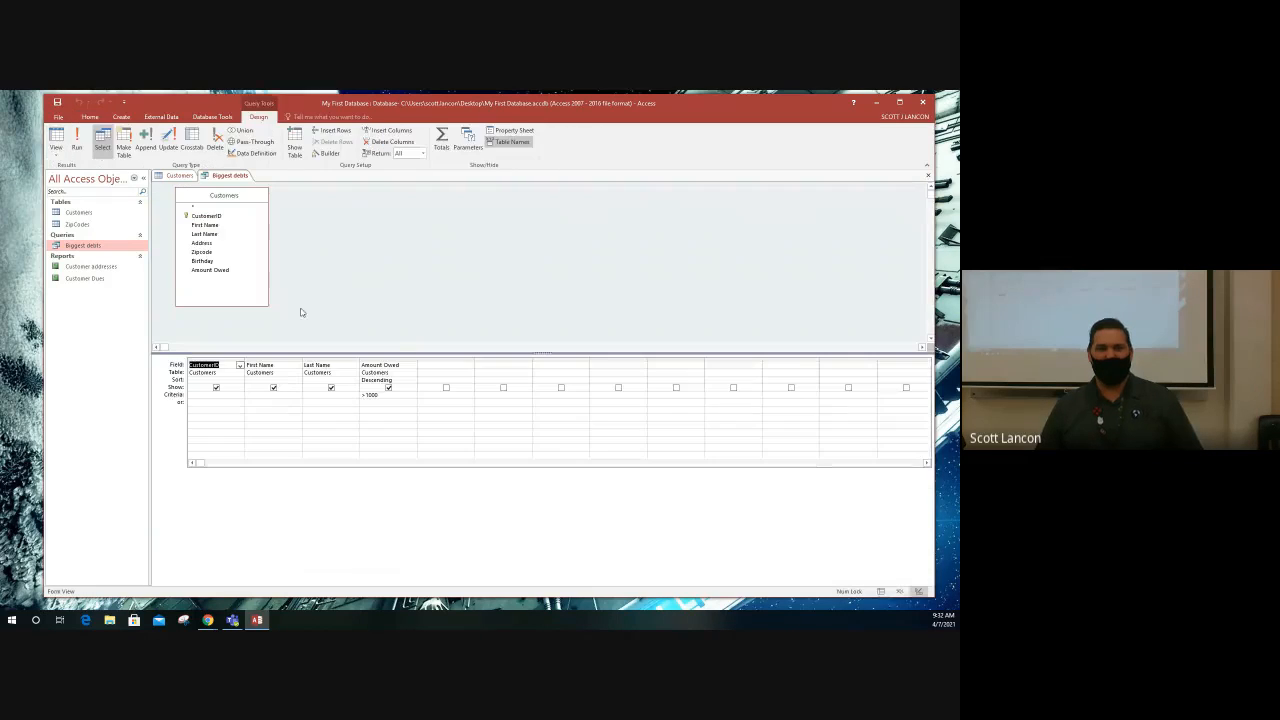
{"action": "left_click", "coordinate": [391, 398]}
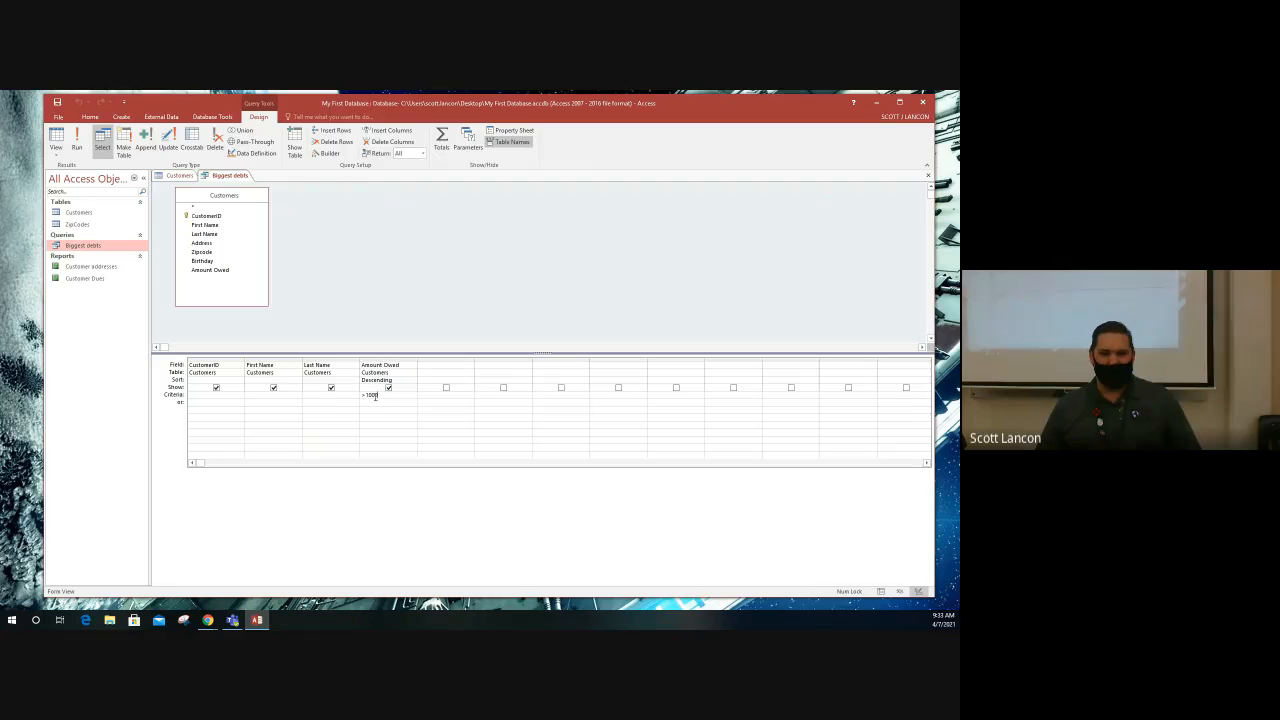
- Add the Last Name criterion Like "L*" on the same criteria row as Amount Owed and run the query
{"action": "left_click", "coordinate": [345, 402]}
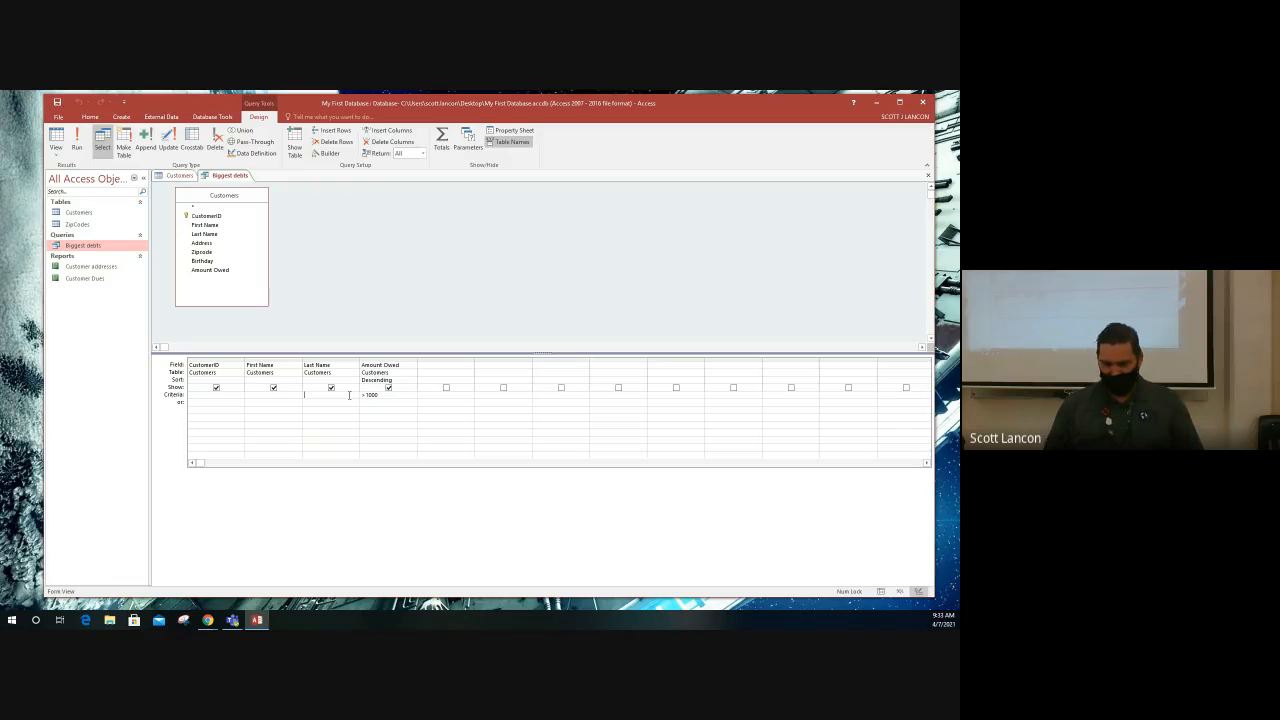
{"action": "left_click", "coordinate": [350, 395]}
{"action": "type", "text": "Like \"L*"}
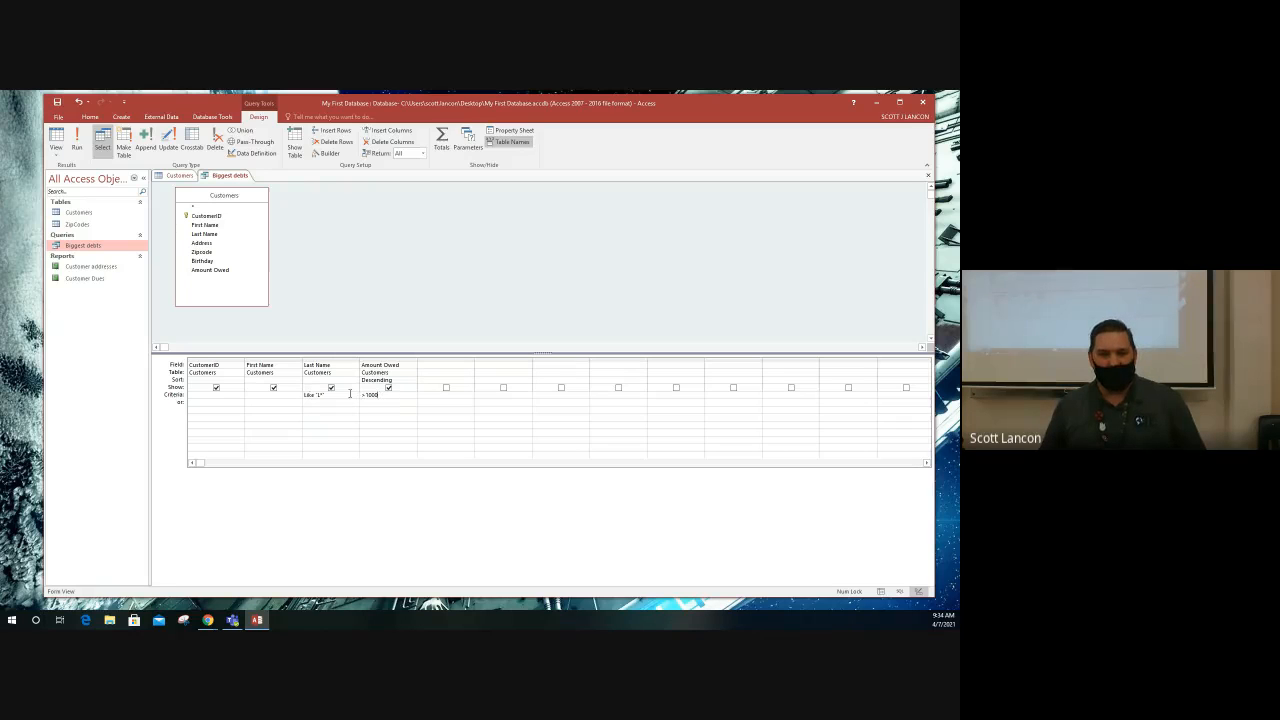
{"action": "left_click", "coordinate": [342, 396]}
{"action": "mouse_move", "coordinate": [385, 396]}
{"action": "left_mouse_down"}
{"action": "mouse_move", "coordinate": [283, 396]}
{"action": "mouse_move", "coordinate": [384, 393]}
{"action": "left_mouse_up"}
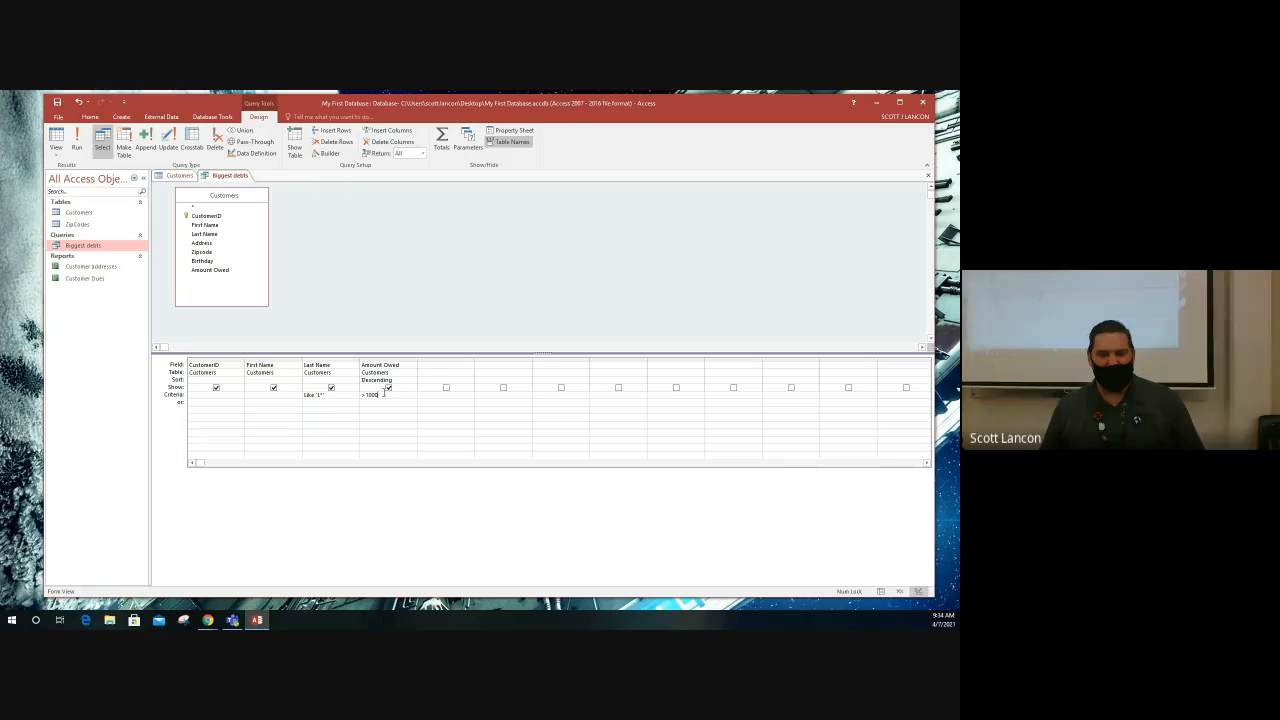
{"action": "left_click", "coordinate": [86, 151]}
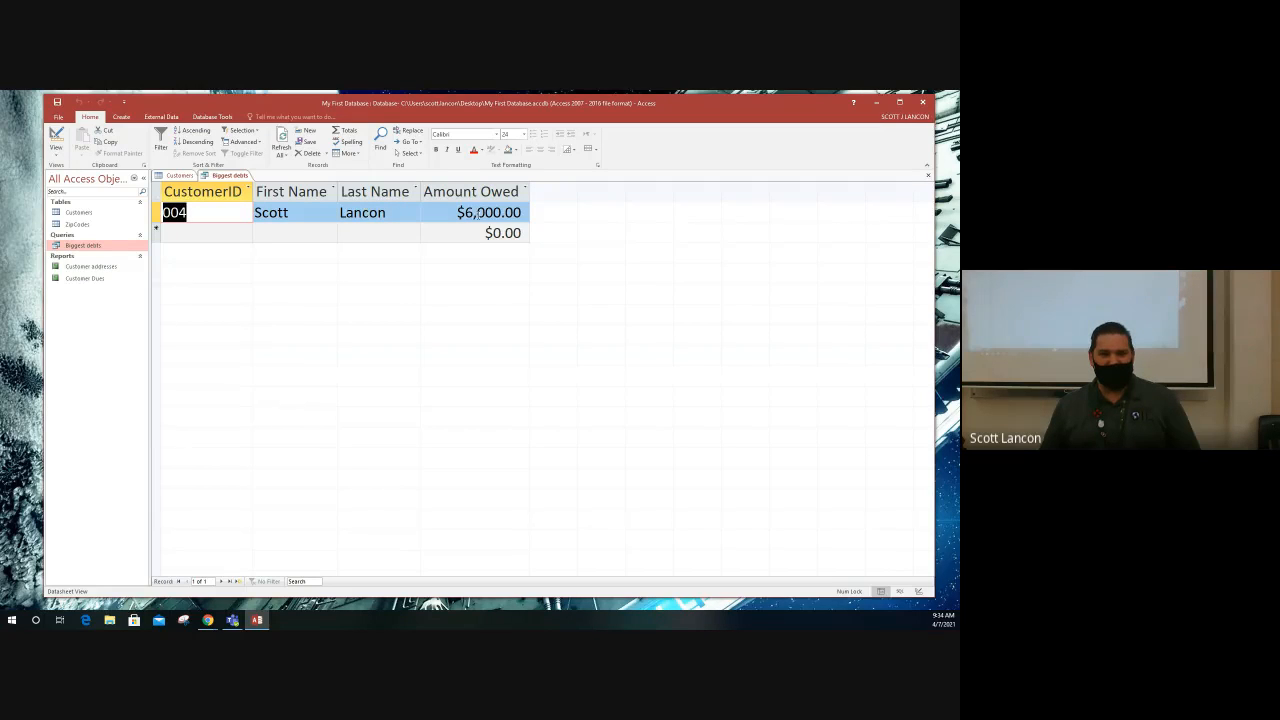
- Compare the last names in the Customers table with the last name and amount owed returned by the Biggest debts query
{"action": "left_click", "coordinate": [180, 175]}
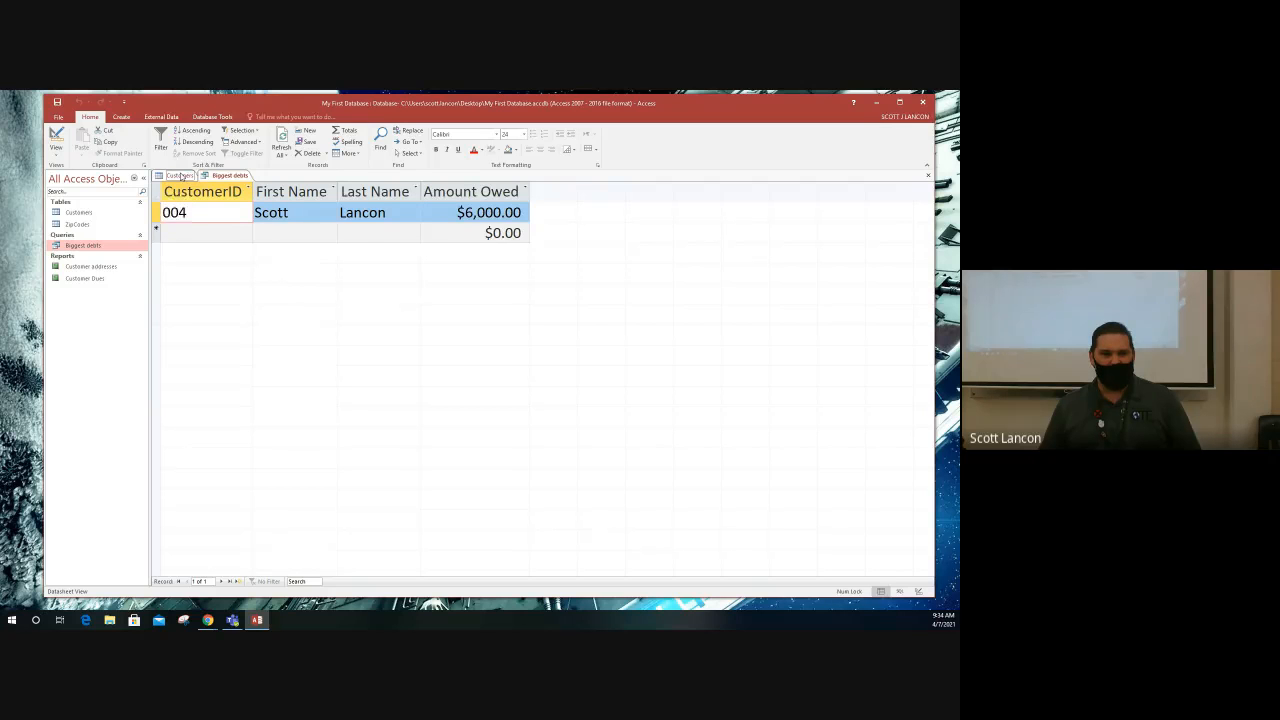
{"action": "left_click", "coordinate": [356, 213]}
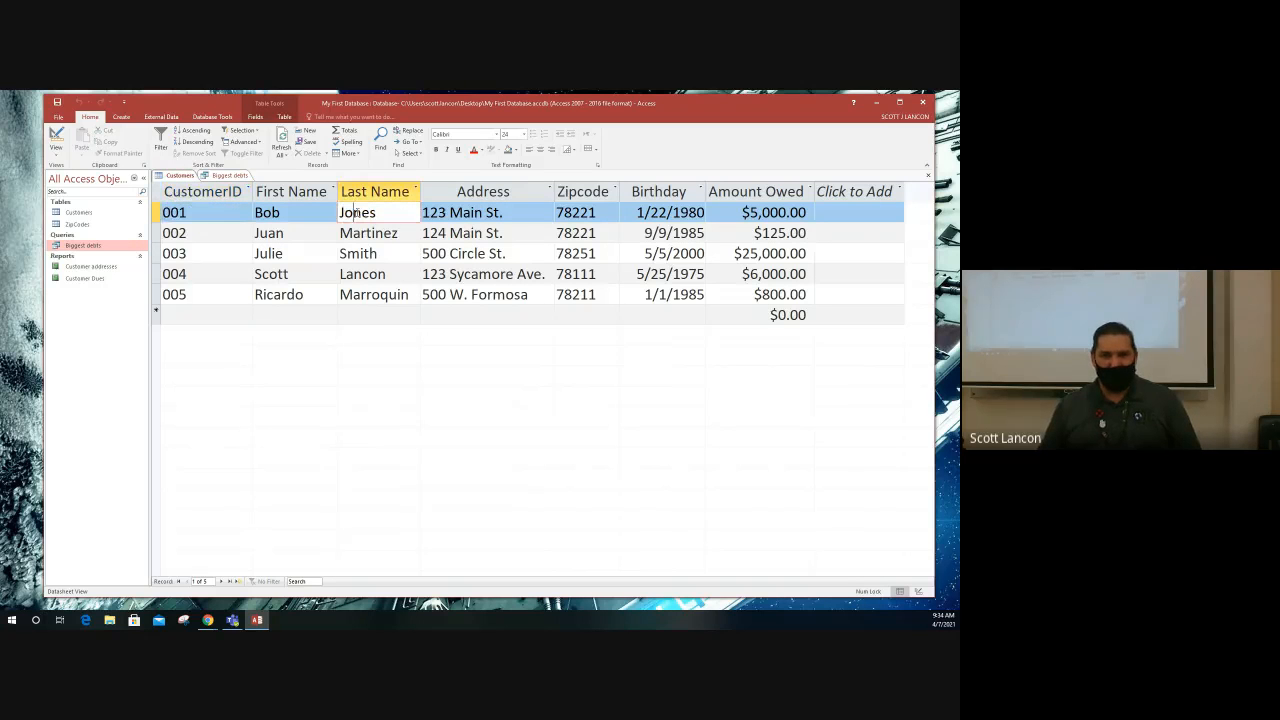
{"action": "left_click", "coordinate": [363, 232]}
{"action": "left_click", "coordinate": [364, 254]}
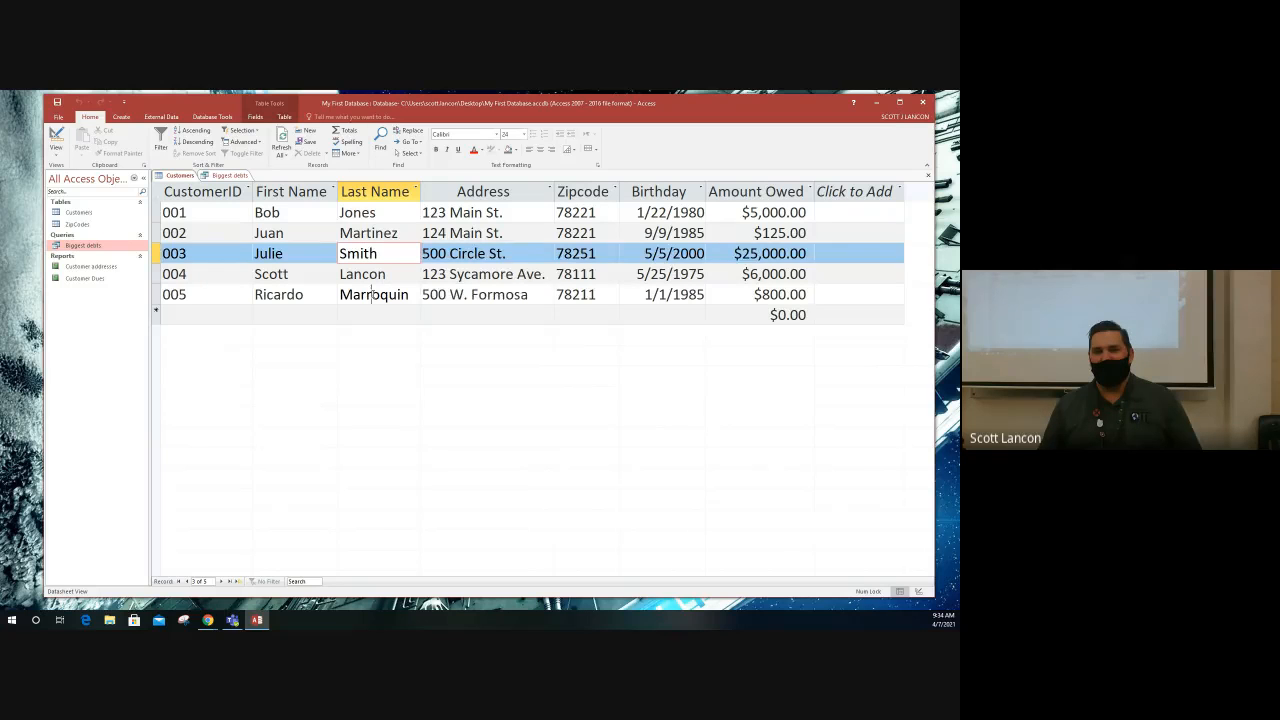
{"action": "left_click", "coordinate": [372, 294]}
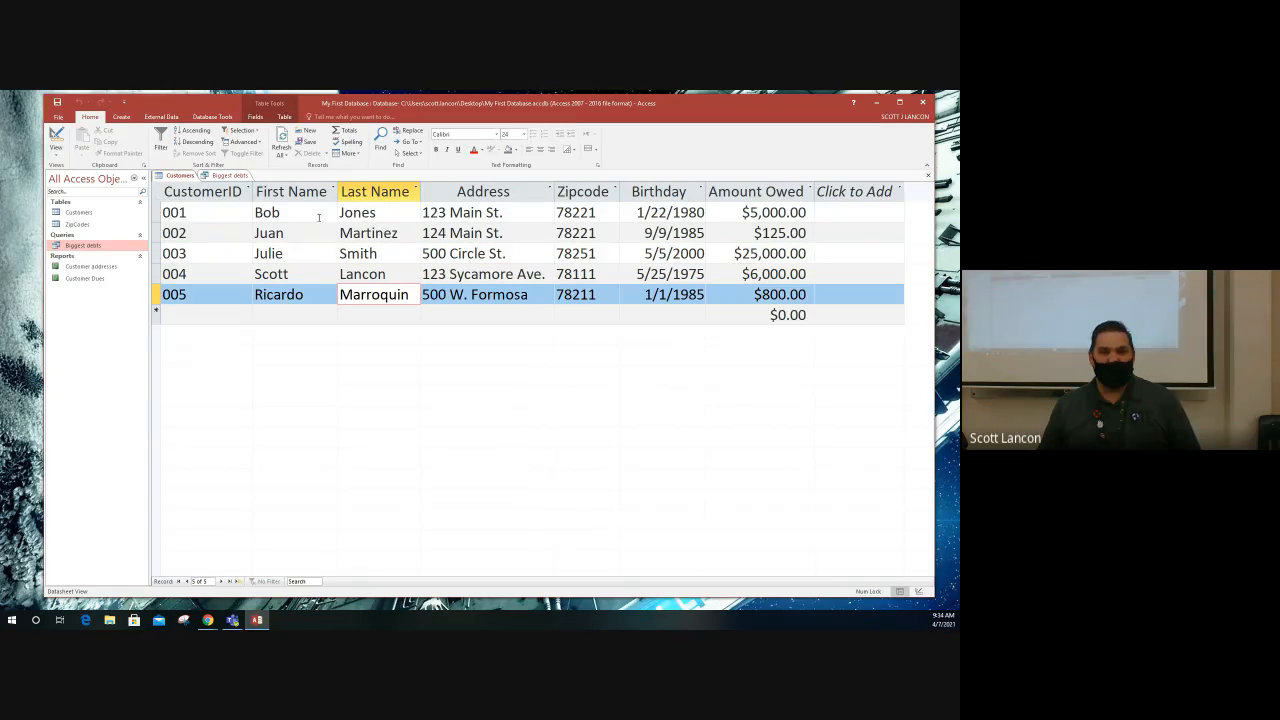
{"action": "left_click", "coordinate": [230, 176]}
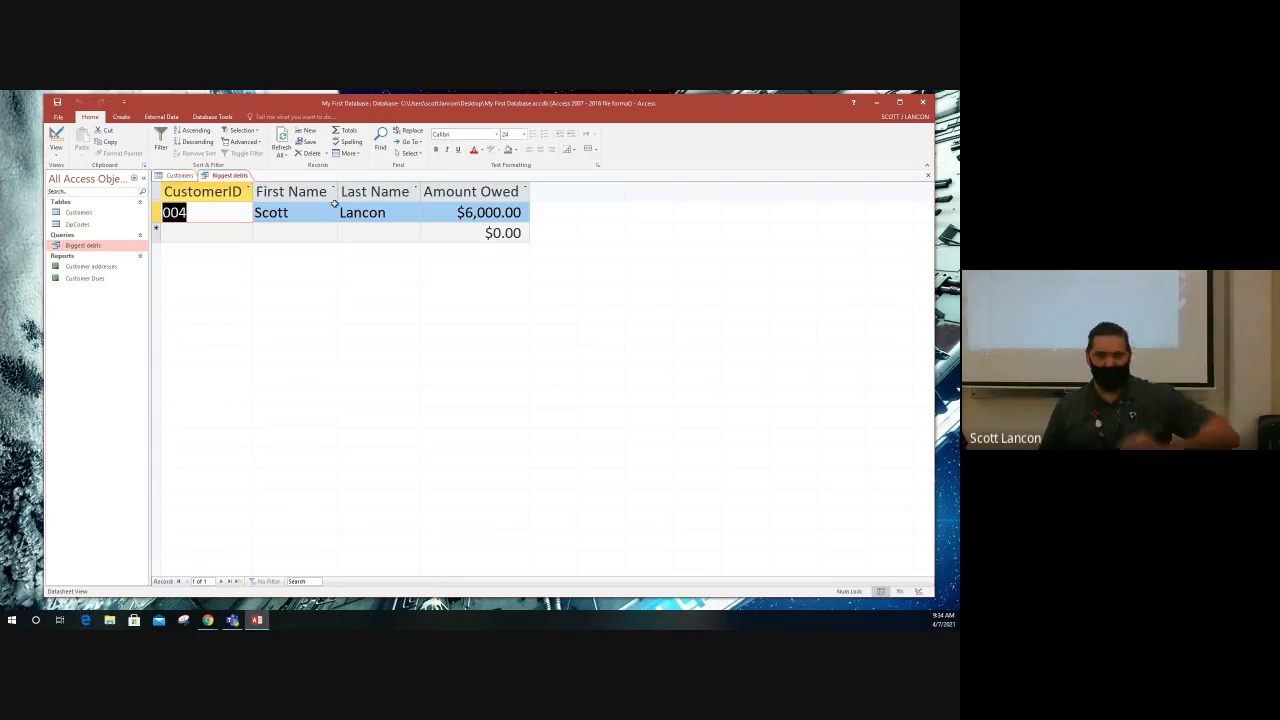
{"action": "left_click", "coordinate": [342, 212]}
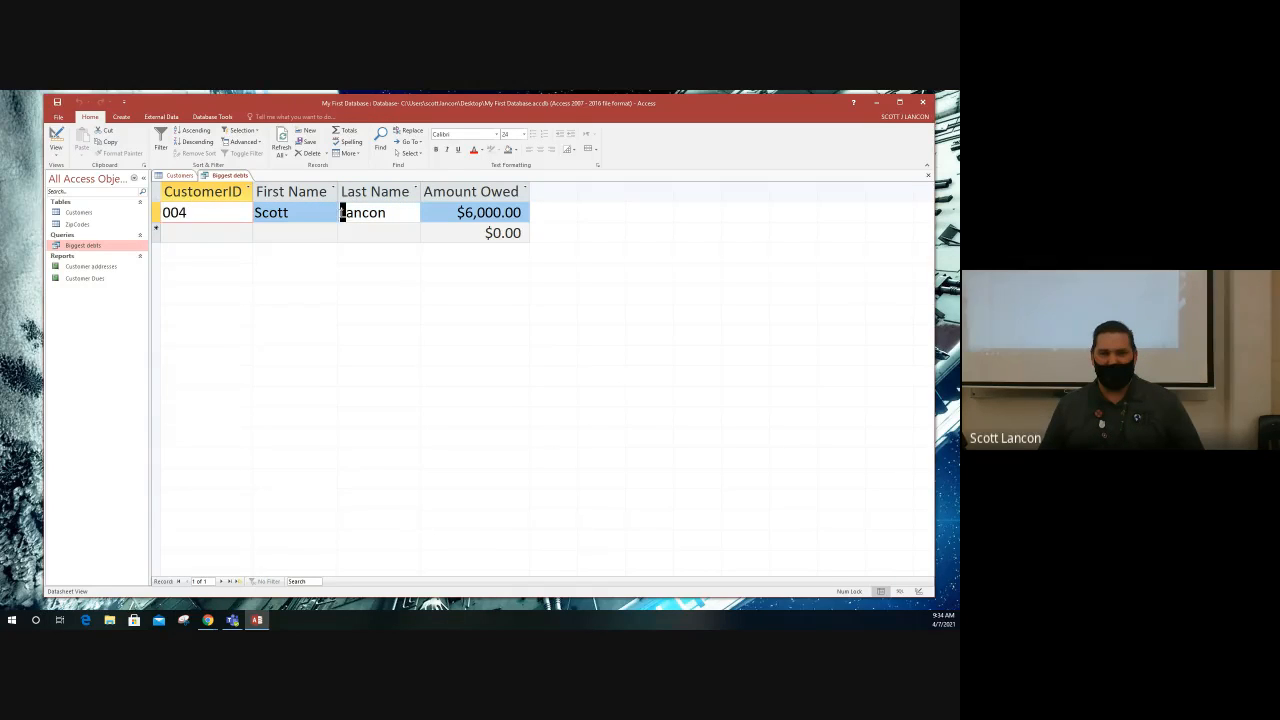
{"action": "left_click_drag", "start_coordinate": [465, 212], "coordinate": [548, 208]}
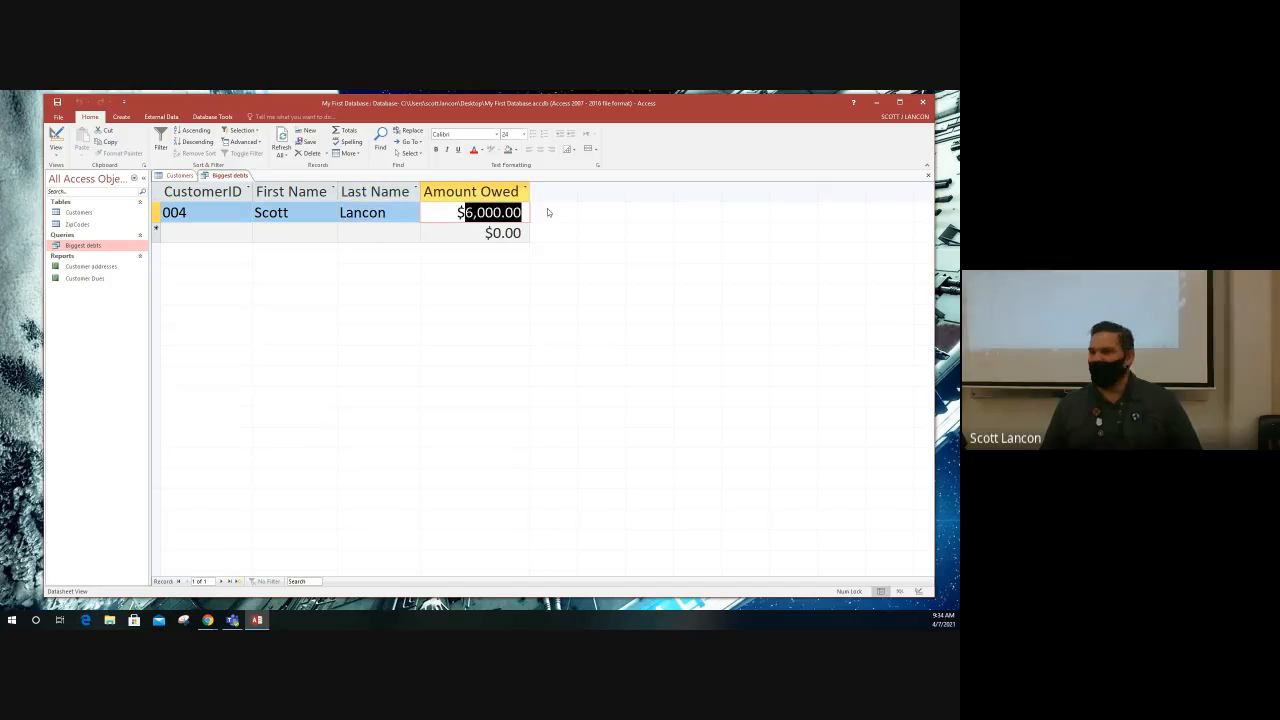
{"action": "left_click", "coordinate": [414, 213]}
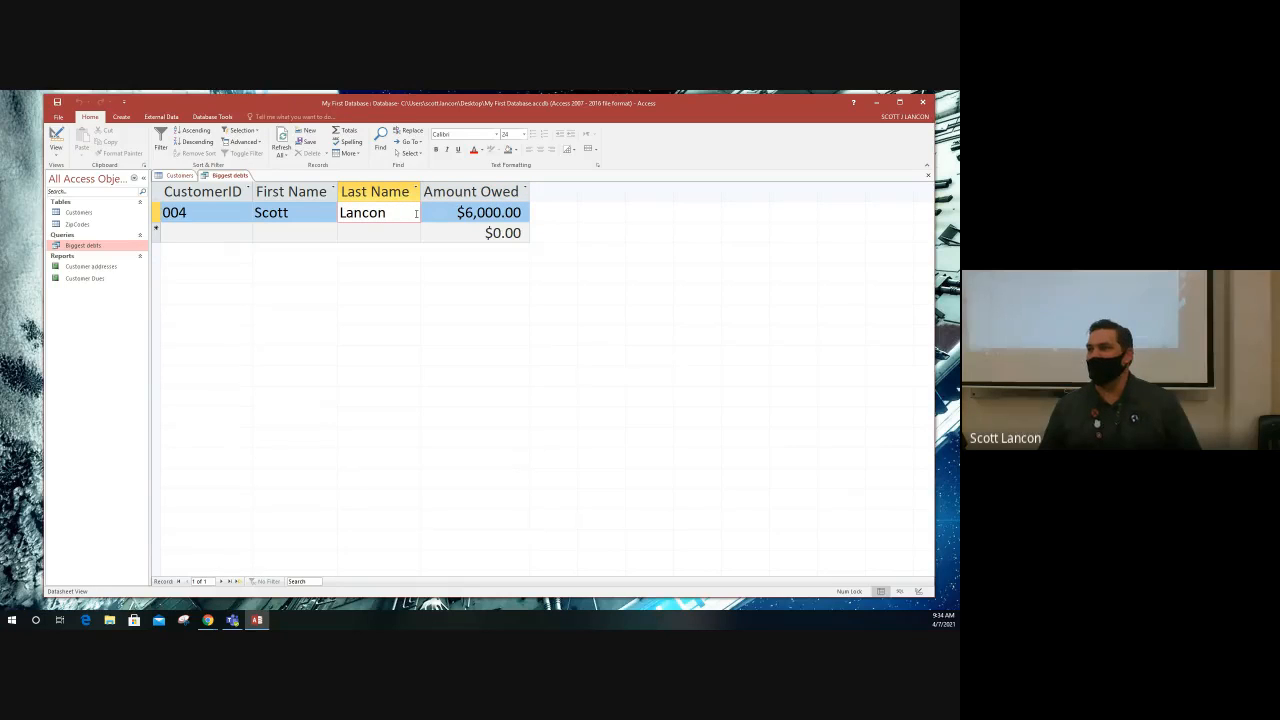
- Return the query to Design view and delete its Last Name criterion
{"action": "left_click", "coordinate": [57, 137]}
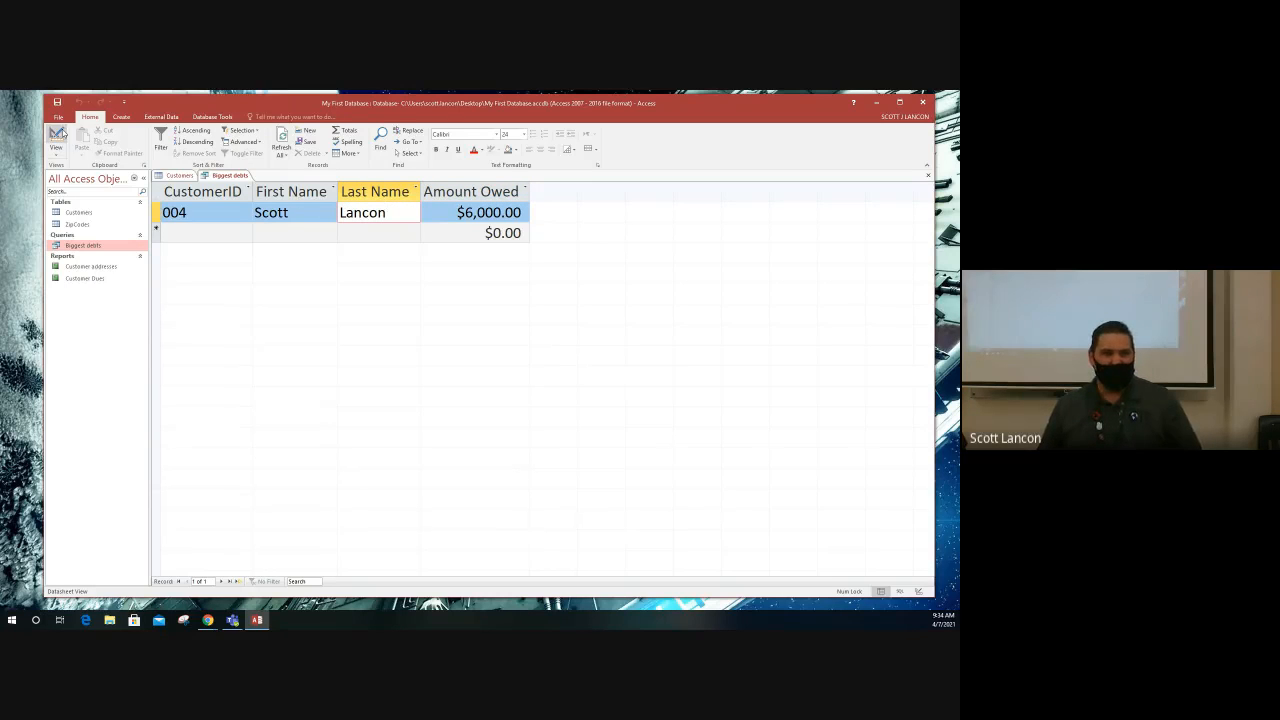
{"action": "left_click_drag", "start_coordinate": [335, 394], "coordinate": [304, 394]}
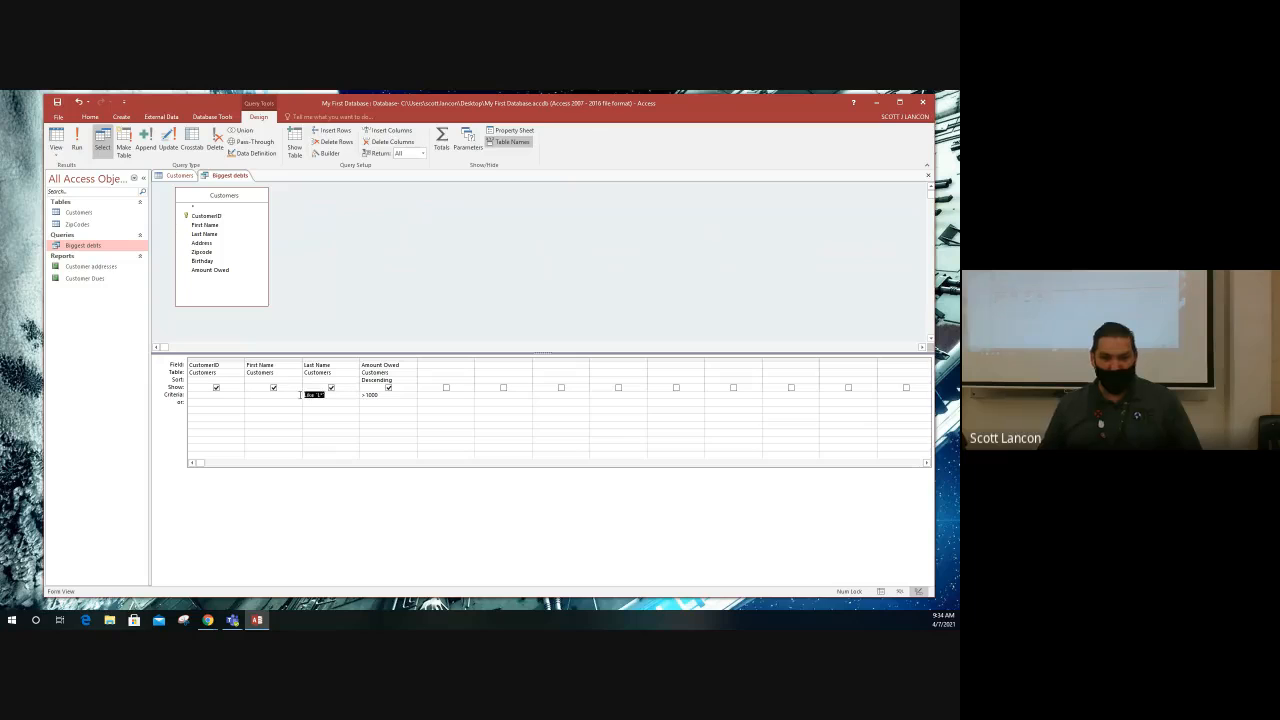
{"action": "key", "text": "Delete"}
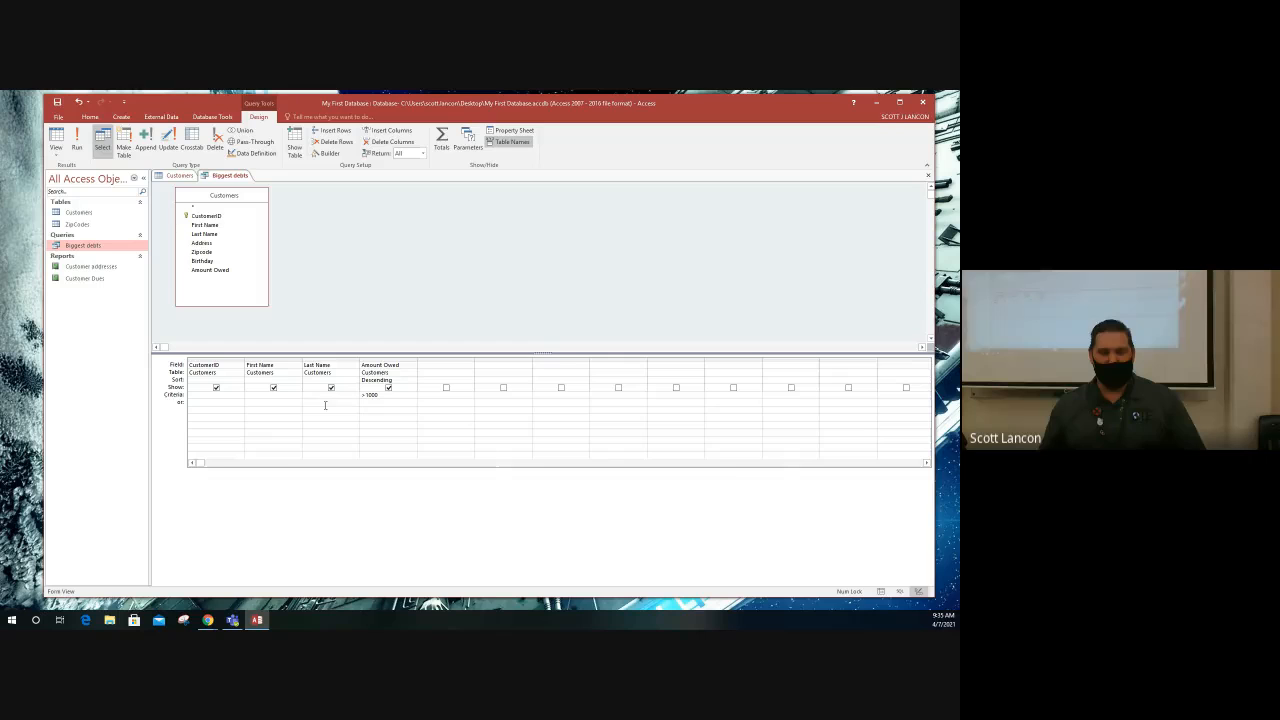
- Check the Customers table, add Like "M*" as an Or criterion for Last Name in the Biggest debts query, and show its results
{"action": "left_click", "coordinate": [179, 176]}
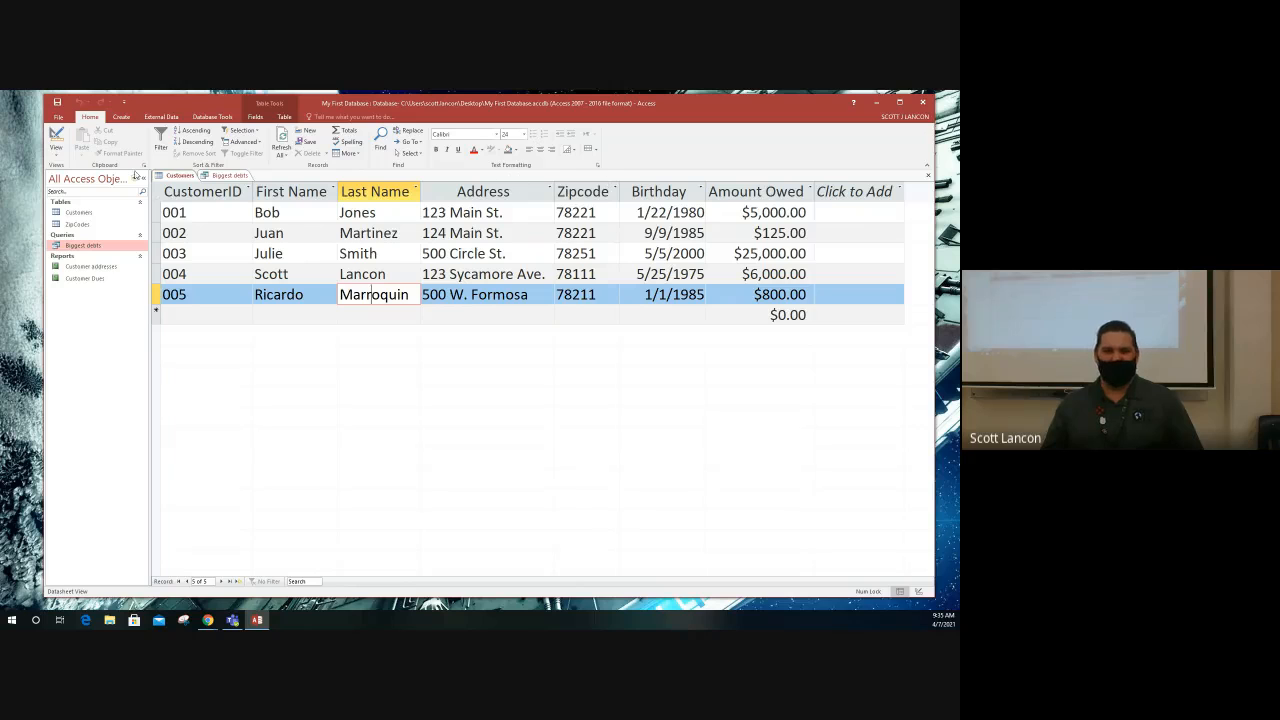
{"action": "left_click", "coordinate": [226, 175]}
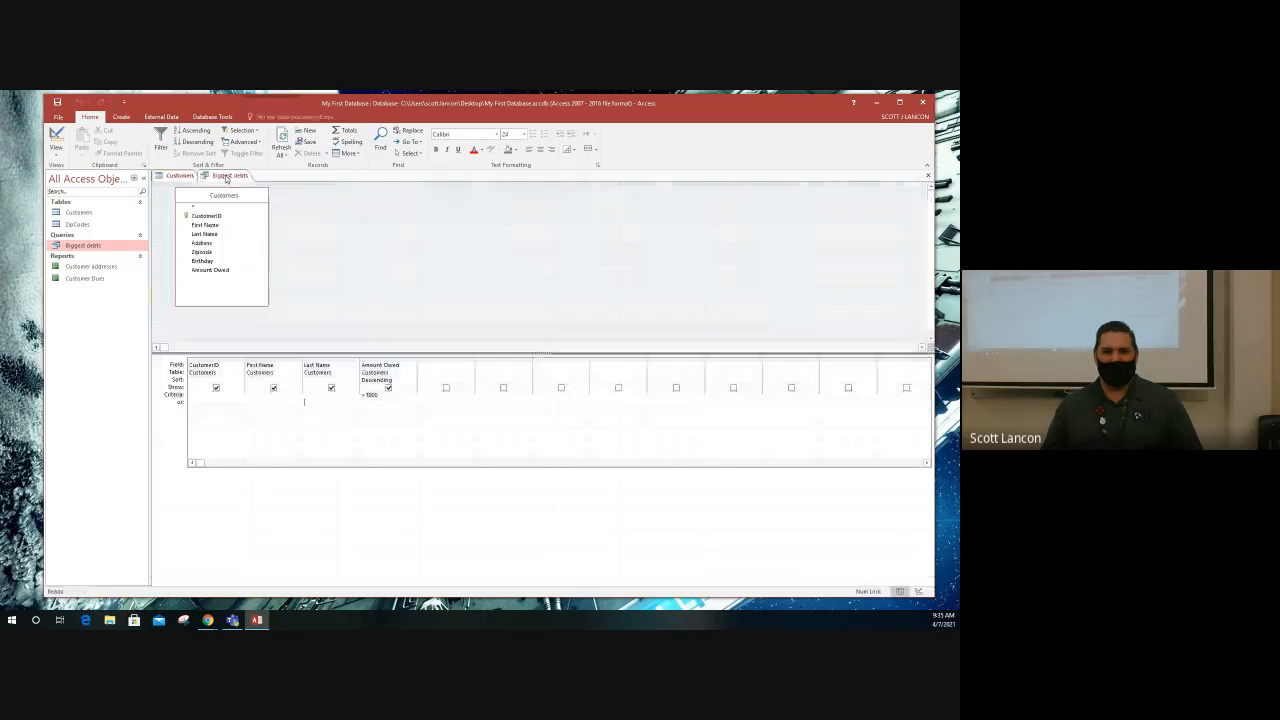
{"action": "left_click", "coordinate": [331, 402]}
{"action": "type", "text": "M"}
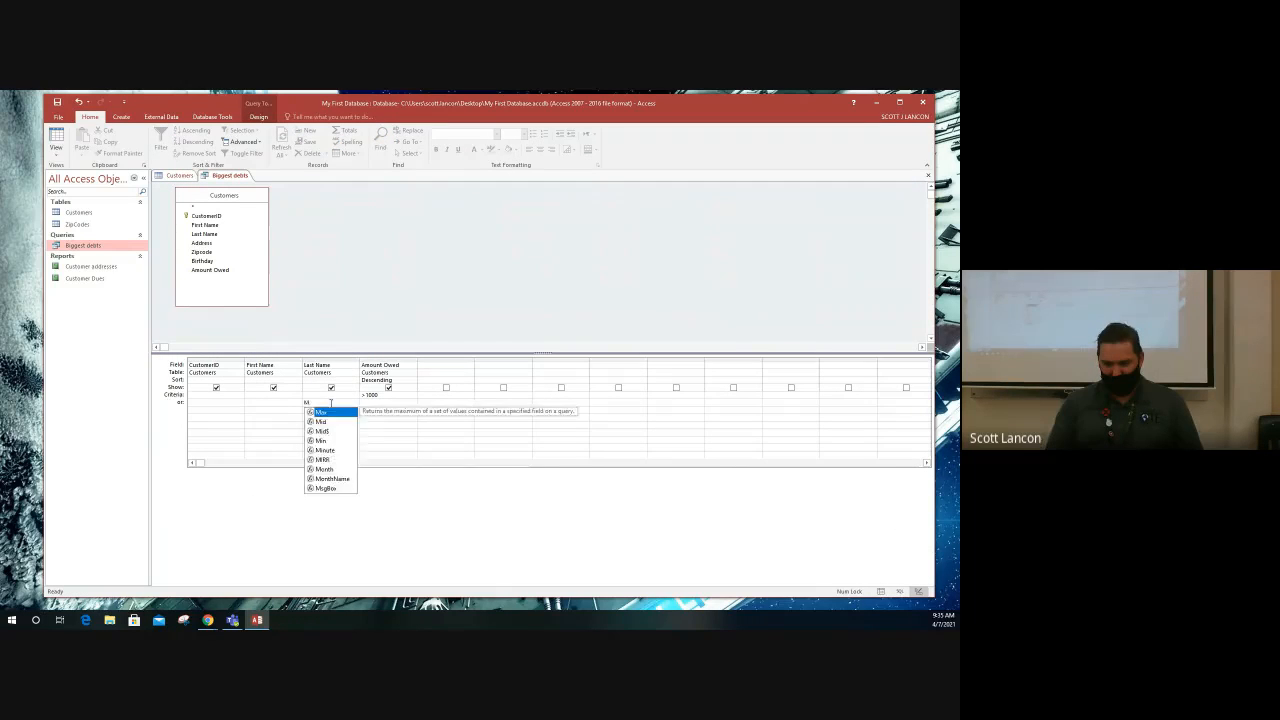
{"action": "type", "text": "*"}
{"action": "left_click", "coordinate": [375, 401]}
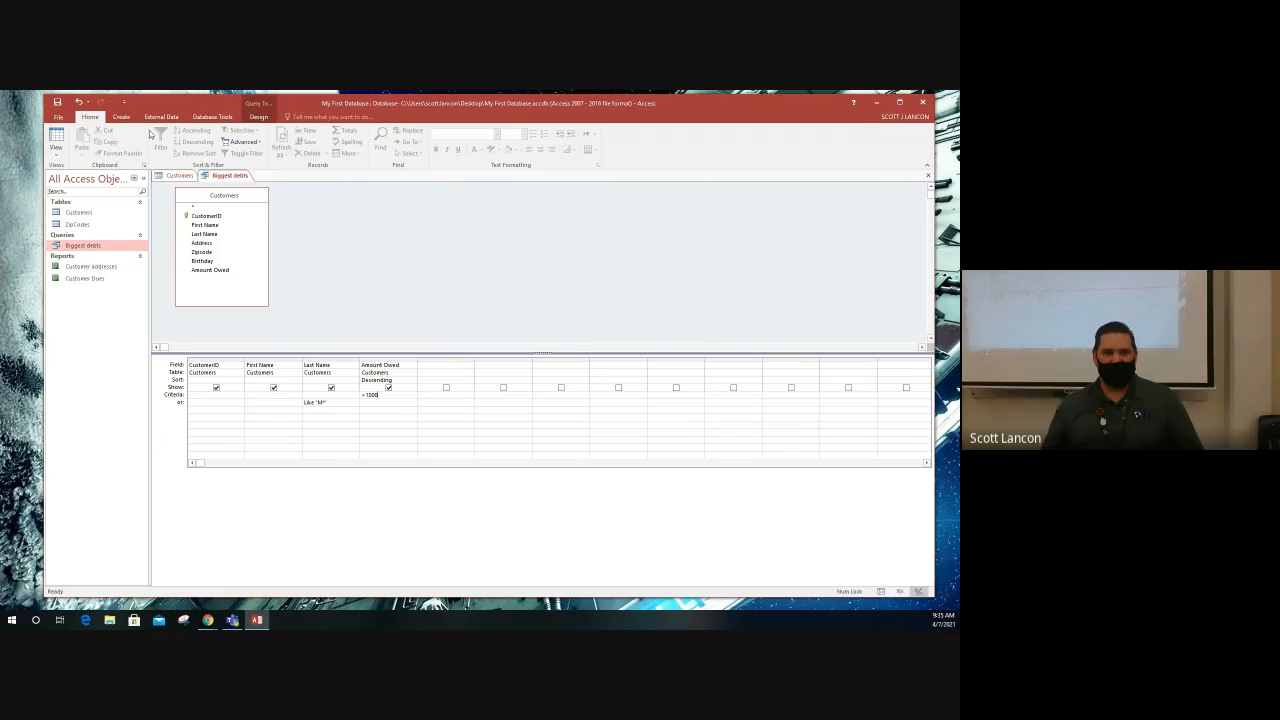
{"action": "left_click", "coordinate": [56, 145]}
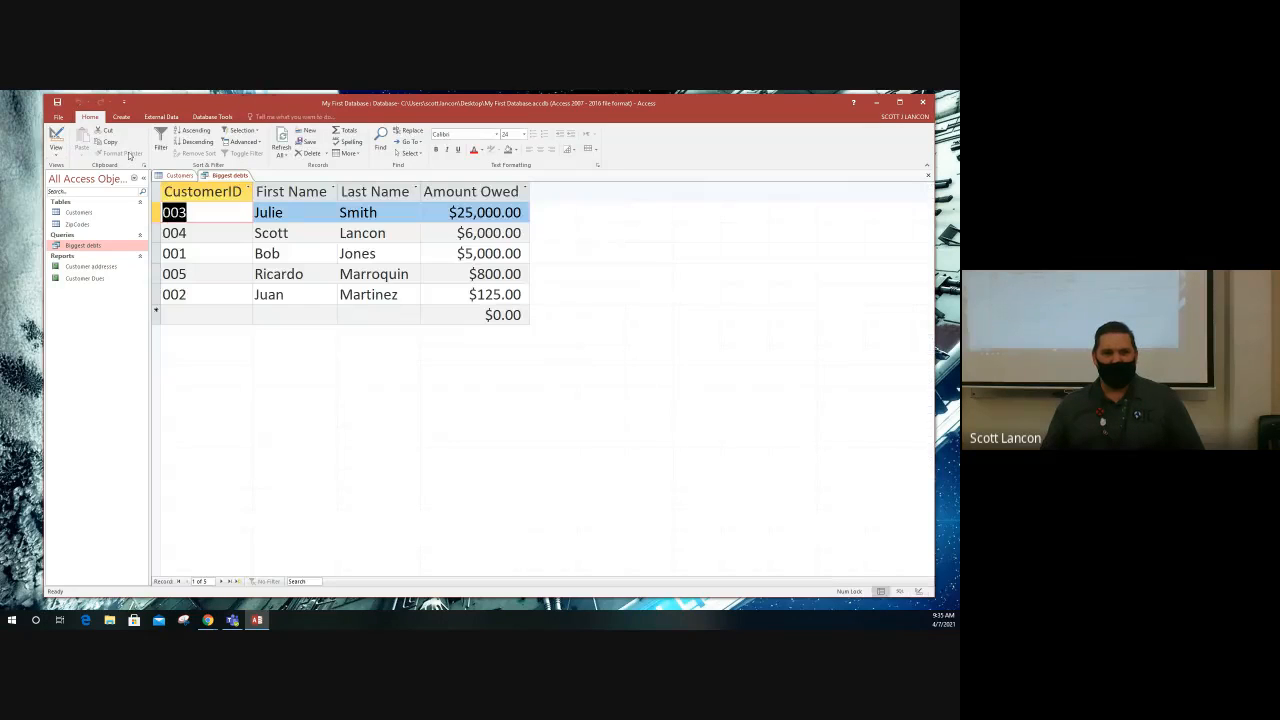
- Rerun the query and examine which records match by amount owed and which match by last name
{"action": "left_click", "coordinate": [62, 136]}
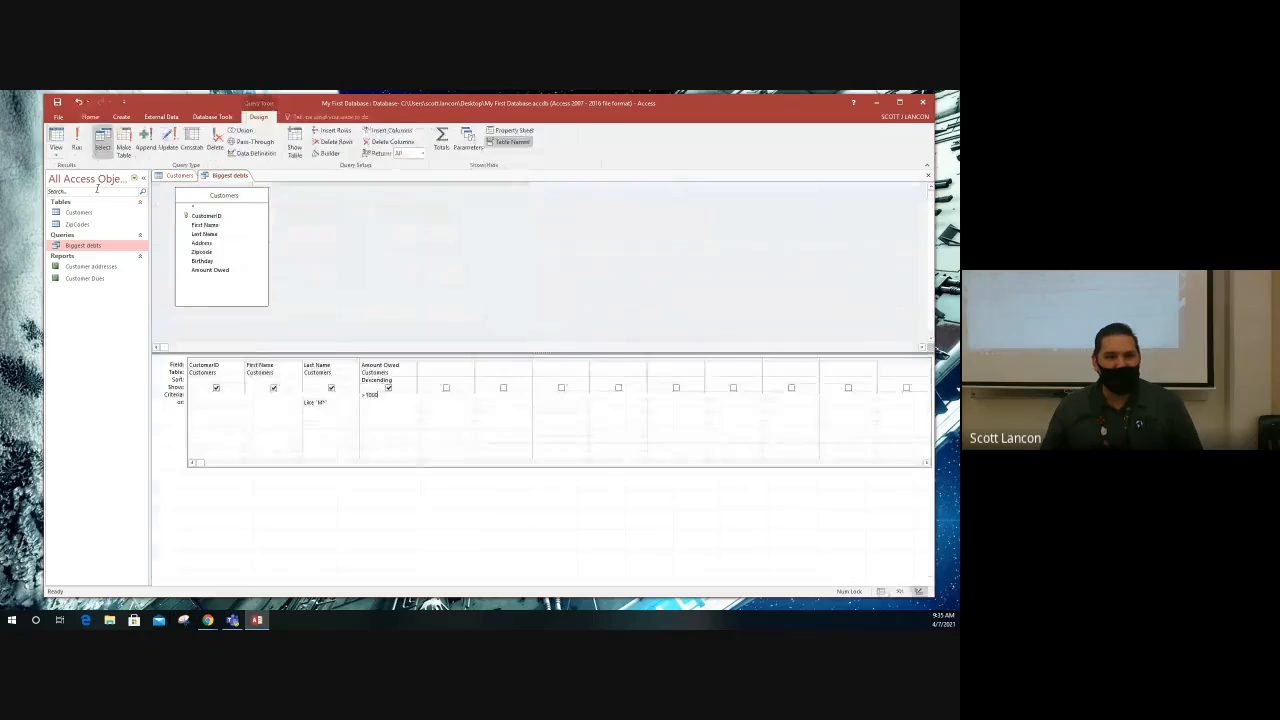
{"action": "left_click", "coordinate": [77, 142]}
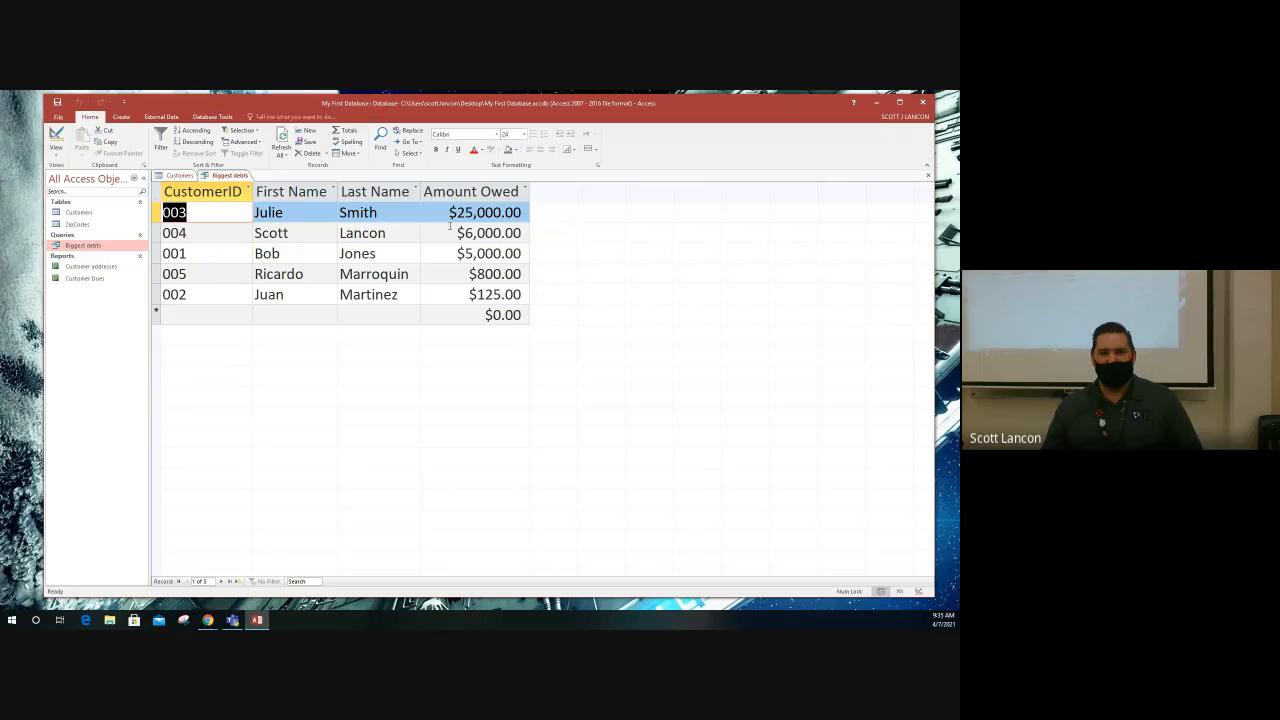
{"action": "left_click_drag", "start_coordinate": [452, 212], "coordinate": [562, 260]}
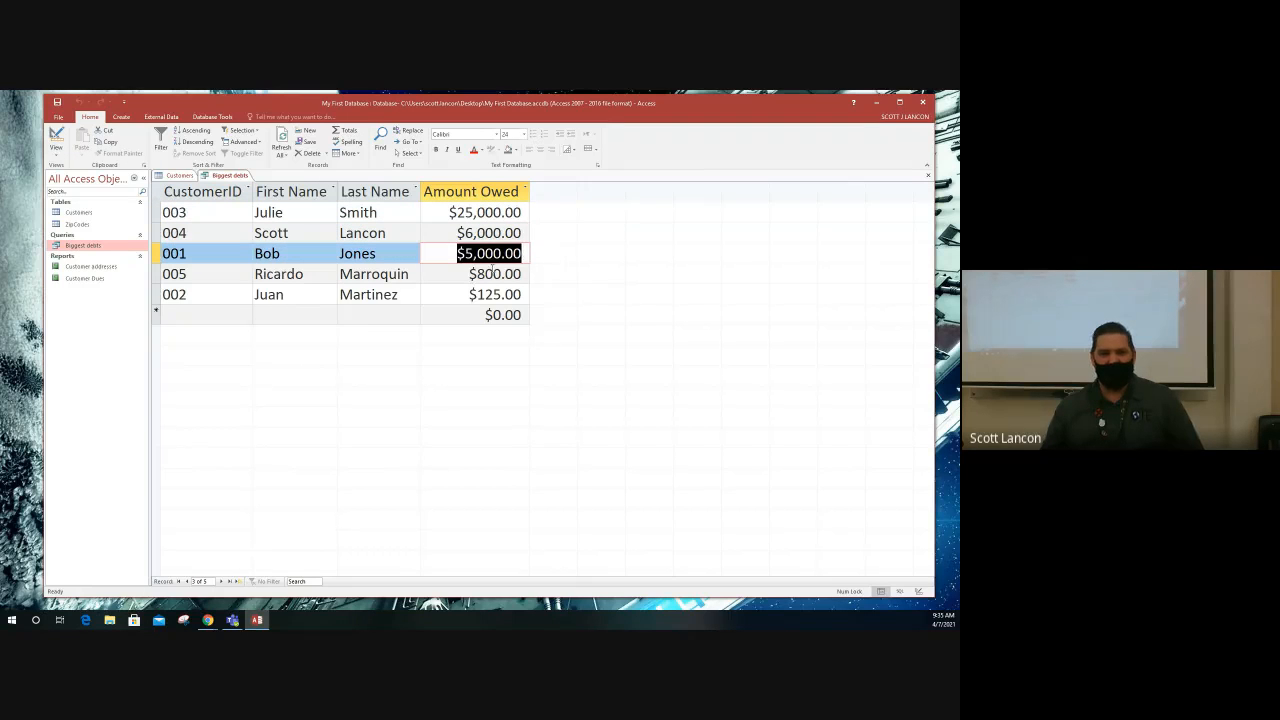
{"action": "left_click_drag", "start_coordinate": [469, 274], "coordinate": [529, 274]}
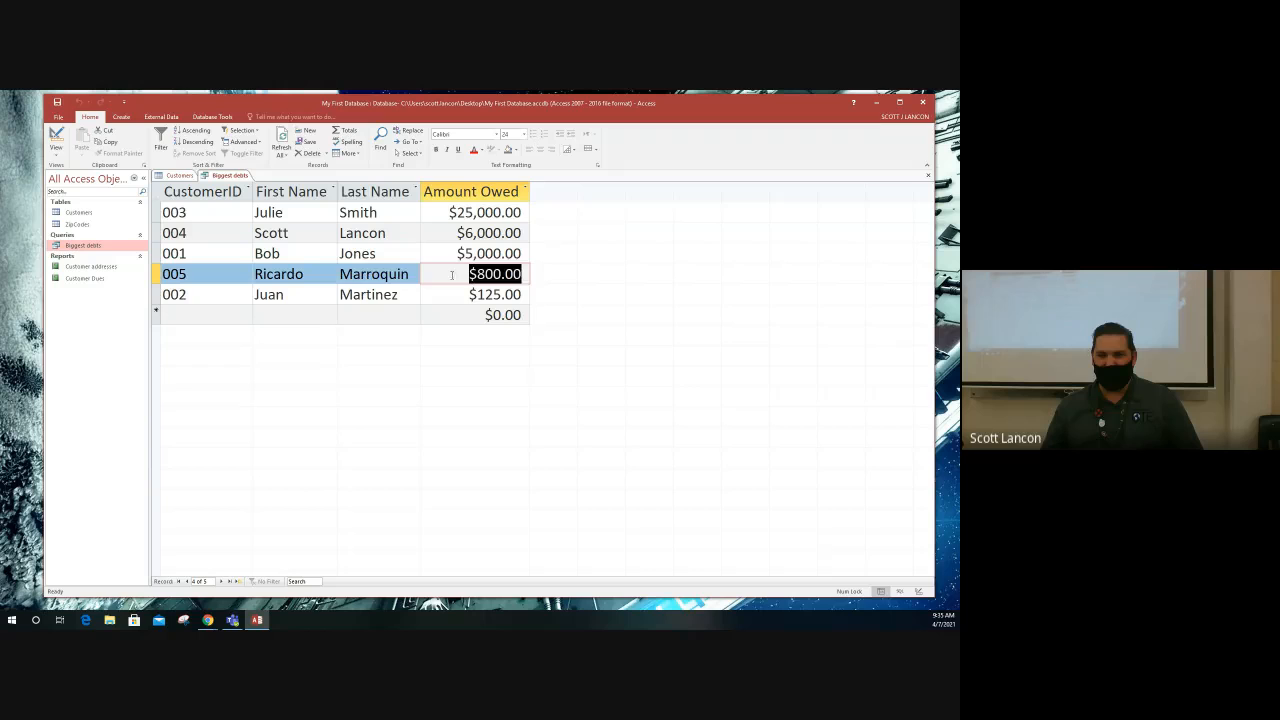
{"action": "double_click", "coordinate": [348, 274]}
{"action": "left_click", "coordinate": [353, 294]}
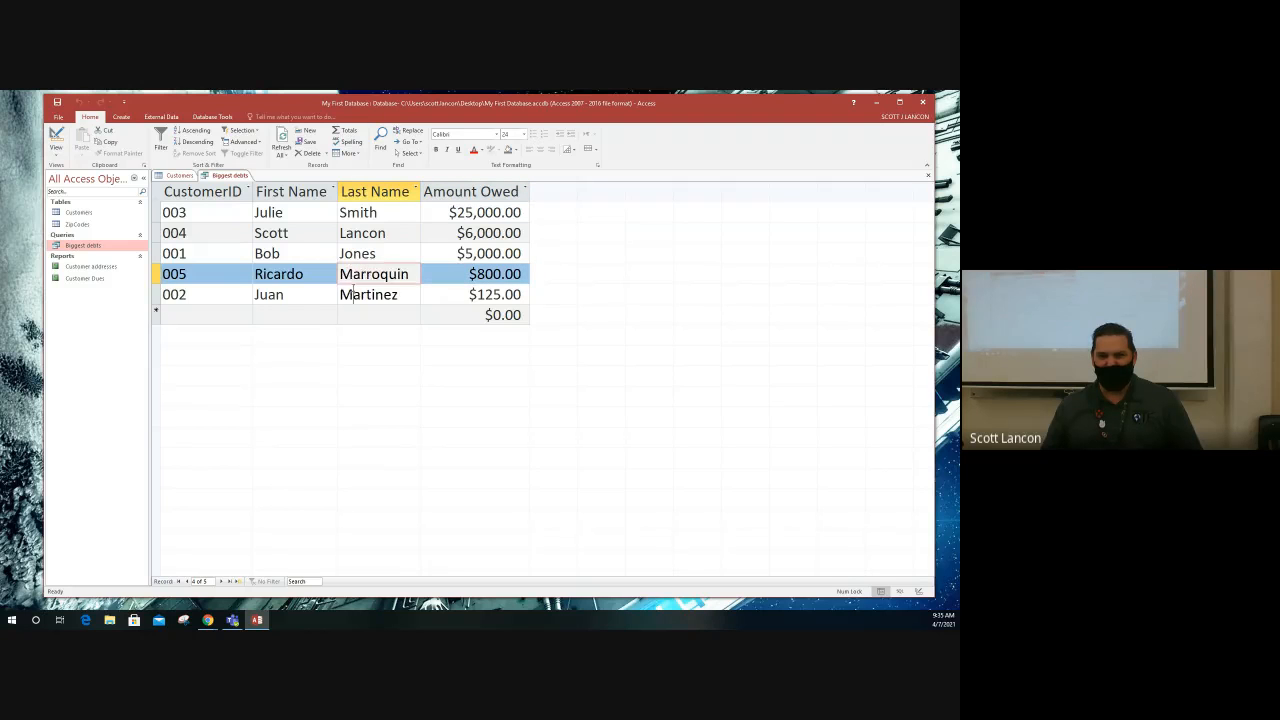
{"action": "mouse_move", "coordinate": [353, 294]}
{"action": "left_mouse_down"}
{"action": "mouse_move", "coordinate": [340, 295]}
{"action": "mouse_move", "coordinate": [354, 275]}
{"action": "mouse_move", "coordinate": [341, 274]}
{"action": "left_mouse_up"}
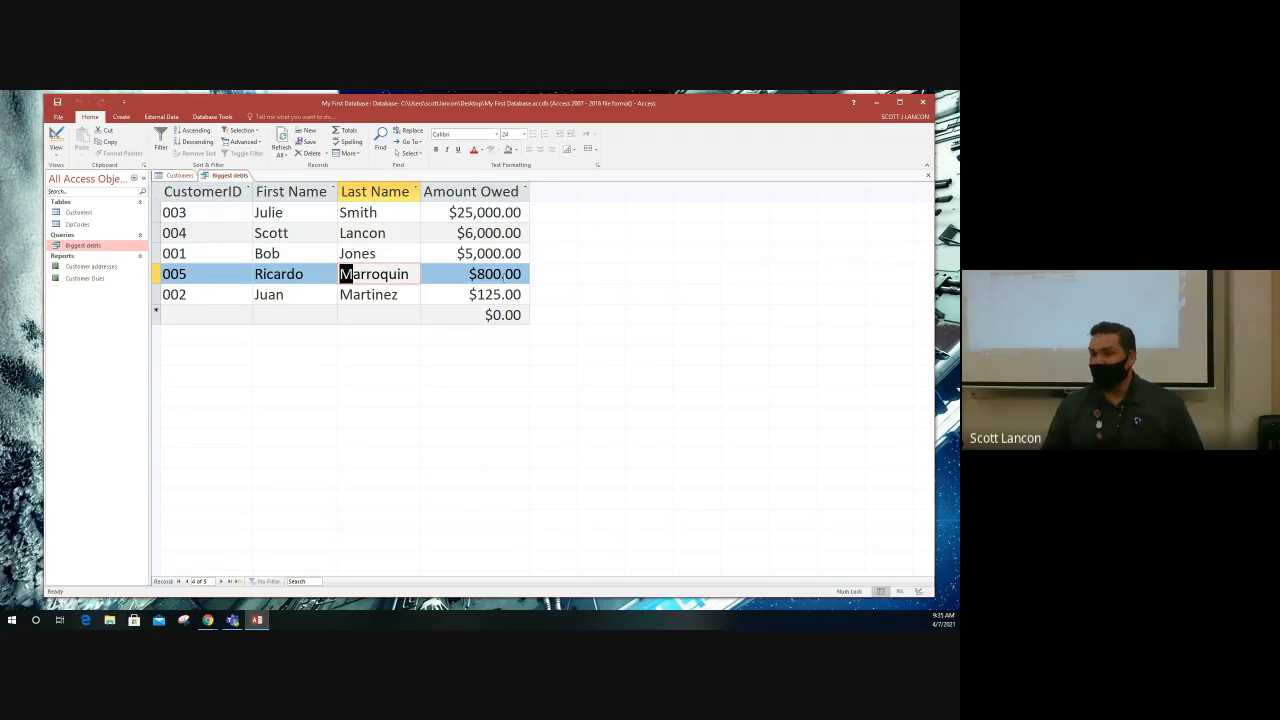
- Change the Amount Owed criterion to >10000 in the Biggest debts query, run it, and check the matching records
{"action": "left_click", "coordinate": [177, 176]}
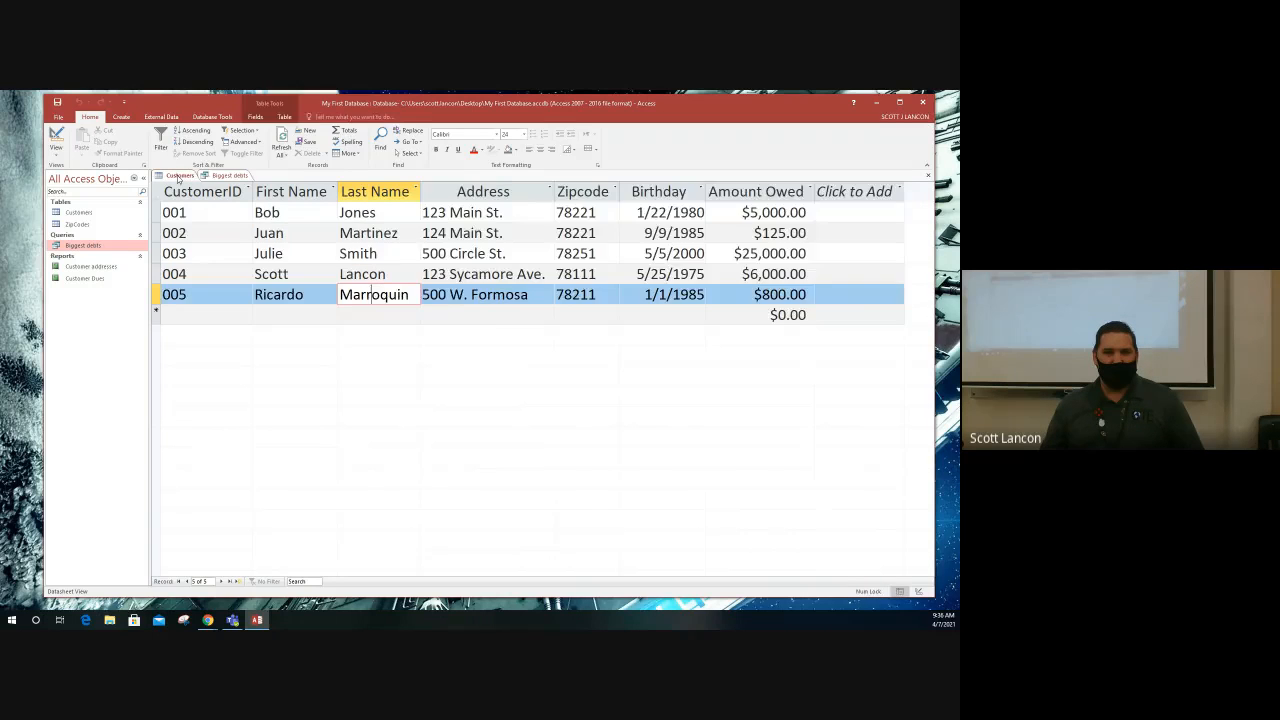
{"action": "left_click", "coordinate": [208, 176]}
{"action": "left_click", "coordinate": [56, 138]}
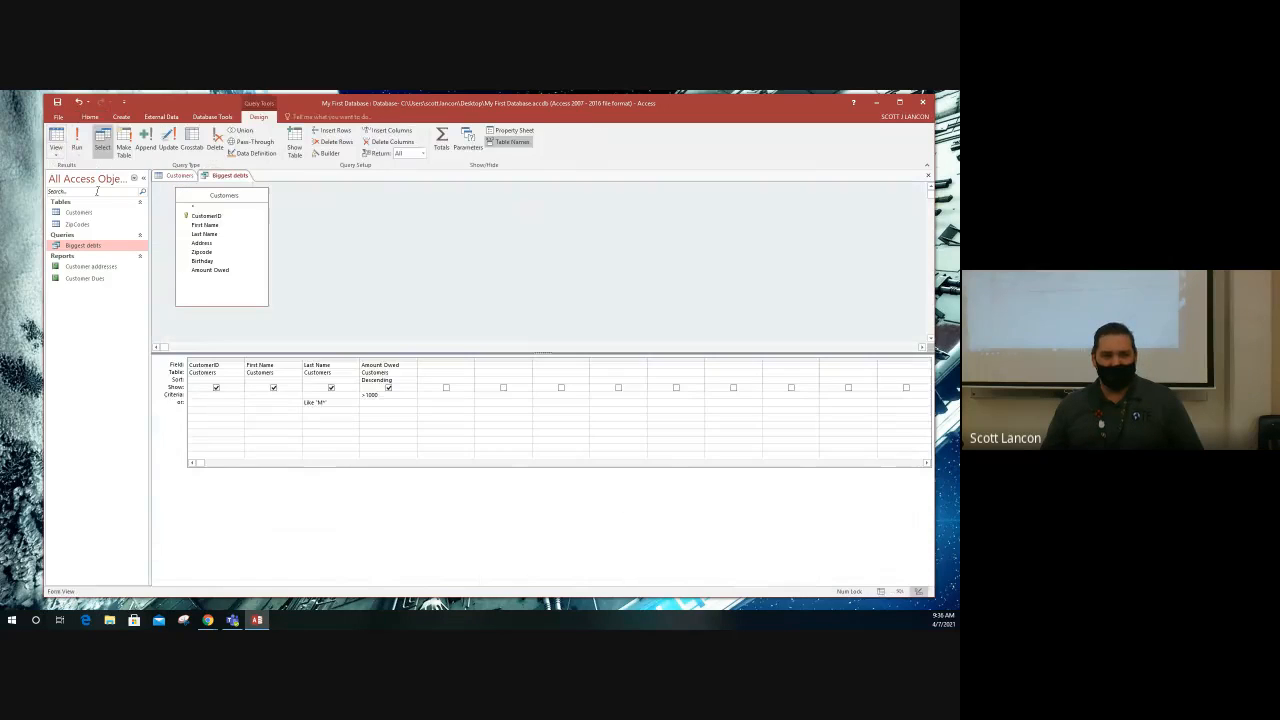
{"action": "left_click", "coordinate": [382, 394]}
{"action": "type", "text": "0"}
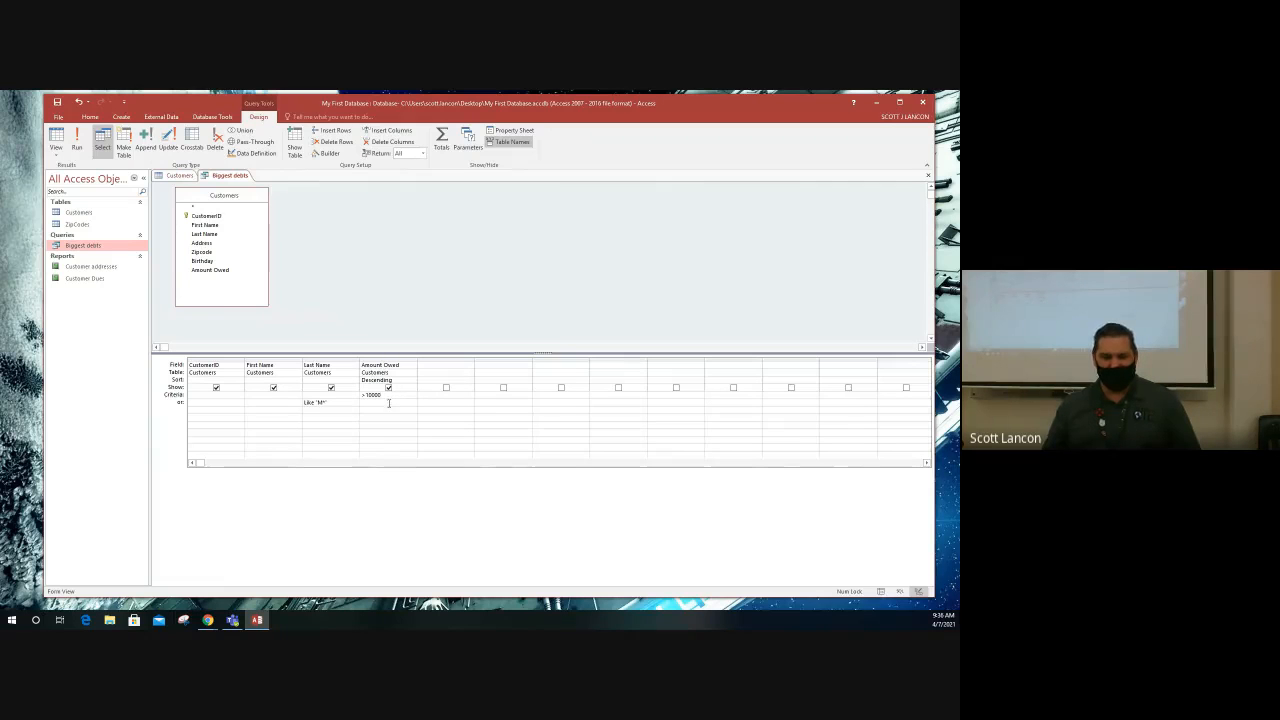
{"action": "left_click", "coordinate": [78, 145]}
{"action": "left_click", "coordinate": [474, 212]}
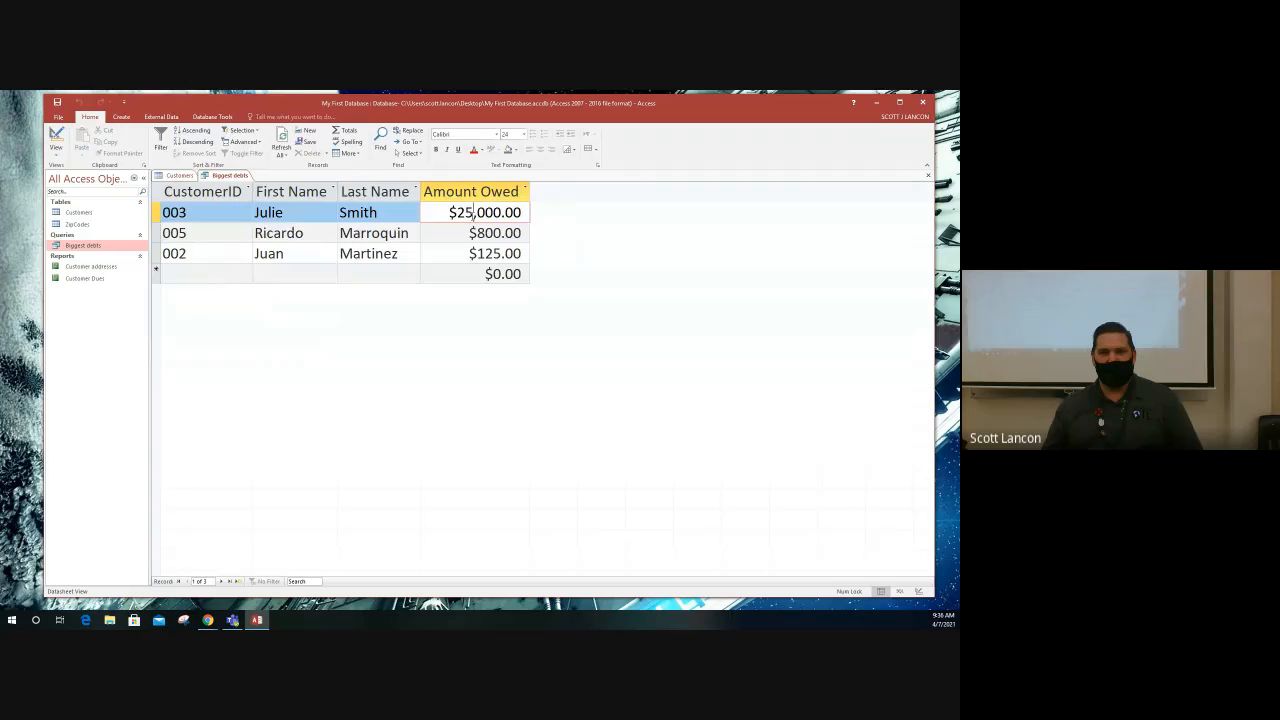
{"action": "left_click_drag", "start_coordinate": [476, 212], "coordinate": [438, 212]}
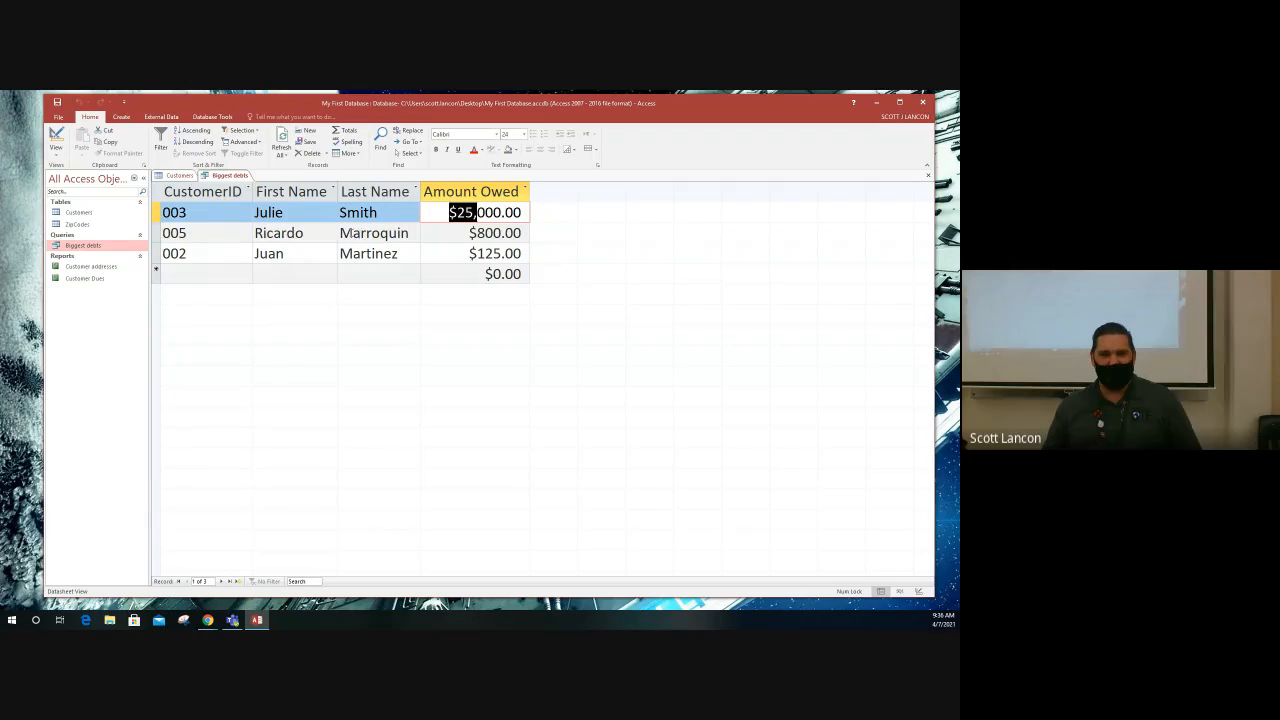
{"action": "mouse_move", "coordinate": [353, 233]}
{"action": "left_mouse_down"}
{"action": "mouse_move", "coordinate": [341, 233]}
{"action": "mouse_move", "coordinate": [341, 255]}
{"action": "left_mouse_up"}
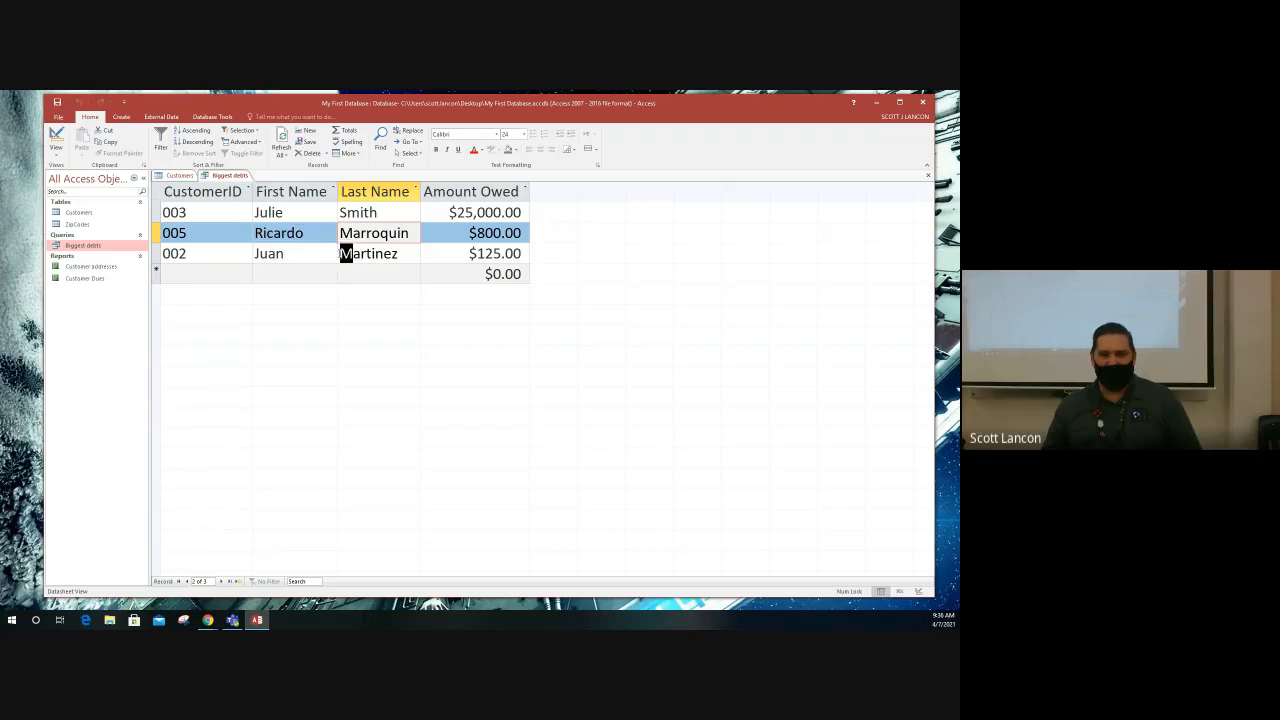
- Return the Biggest debts query to Design view and delete its Amount Owed criterion
{"action": "left_click", "coordinate": [471, 233]}
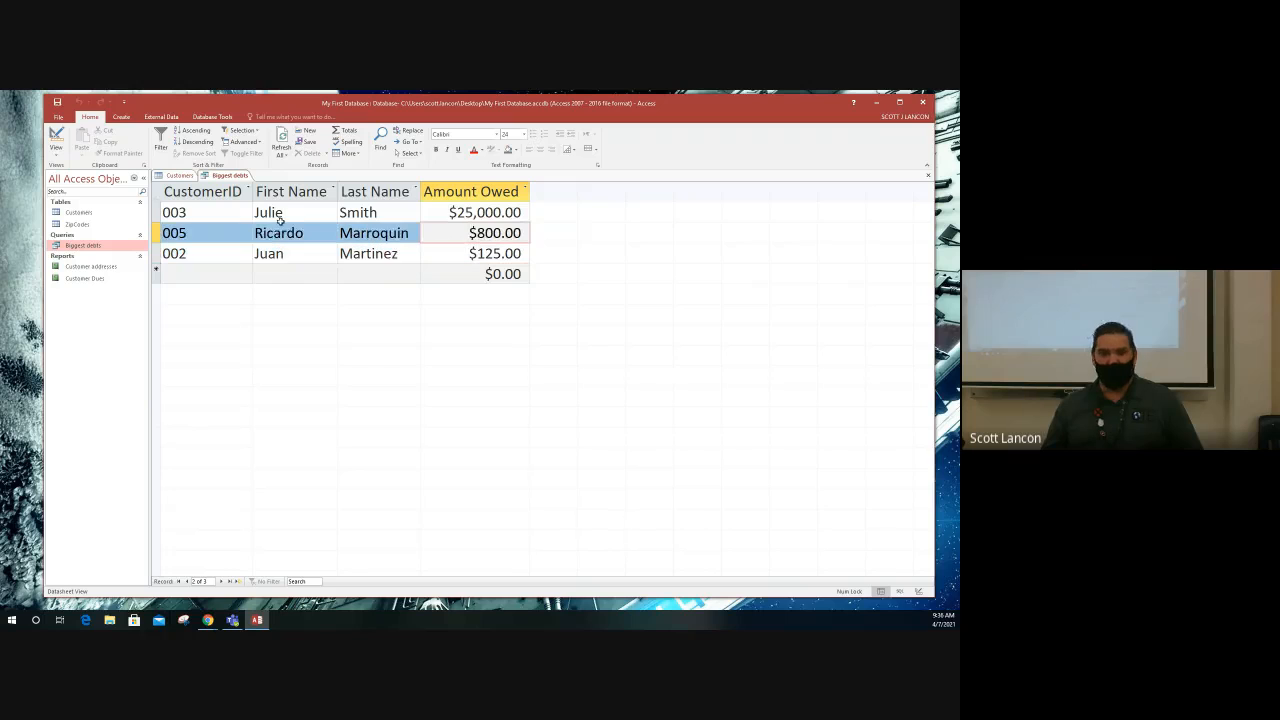
{"action": "left_click", "coordinate": [57, 136]}
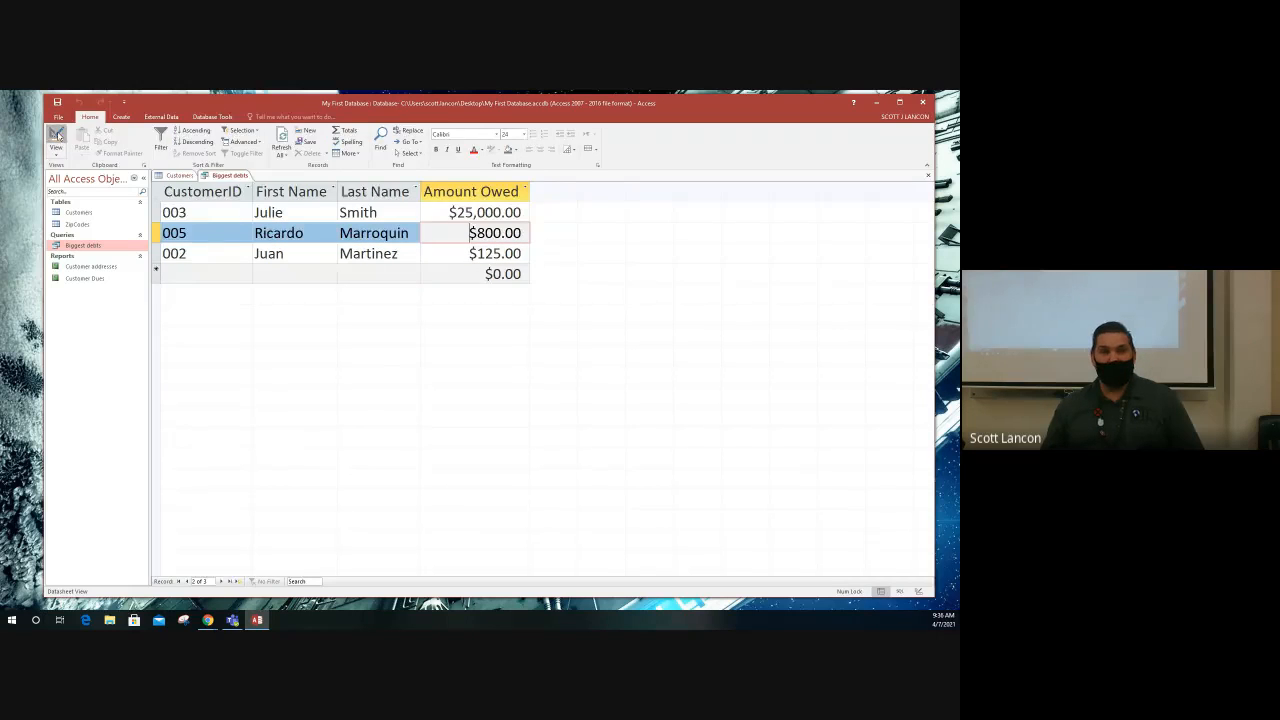
{"action": "left_click_drag", "start_coordinate": [333, 402], "coordinate": [303, 403]}
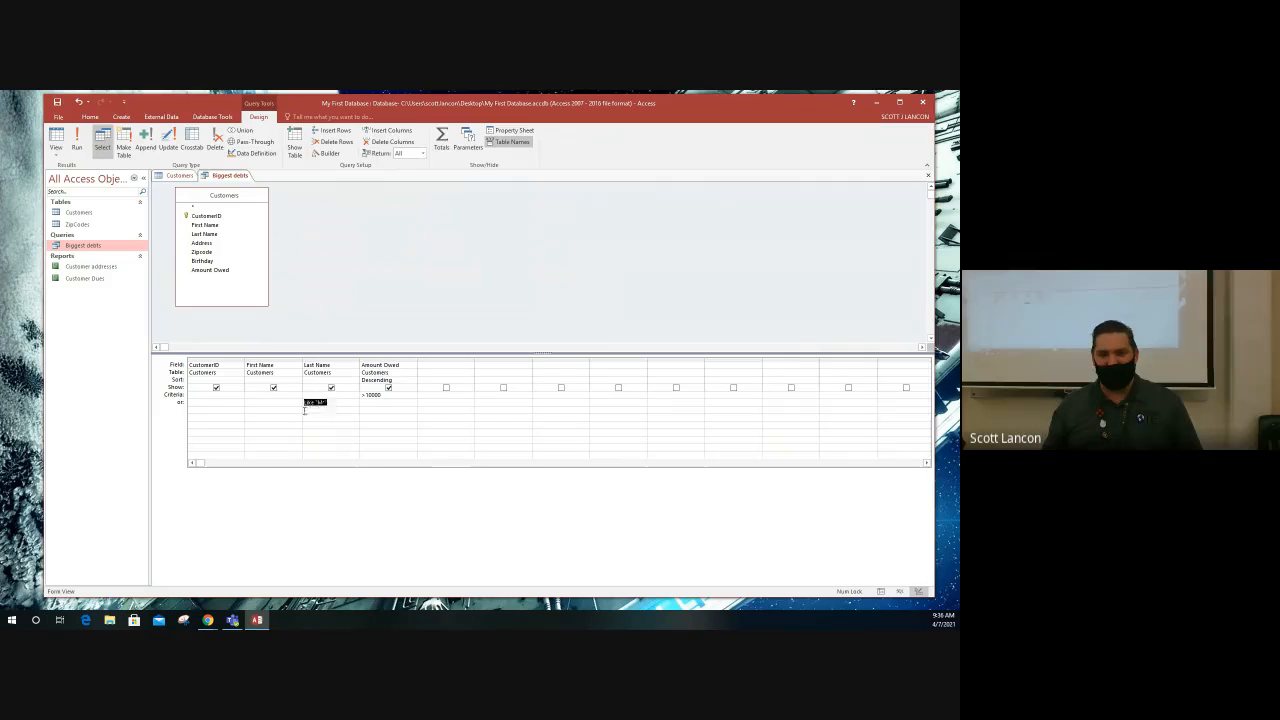
{"action": "left_click", "coordinate": [309, 415]}
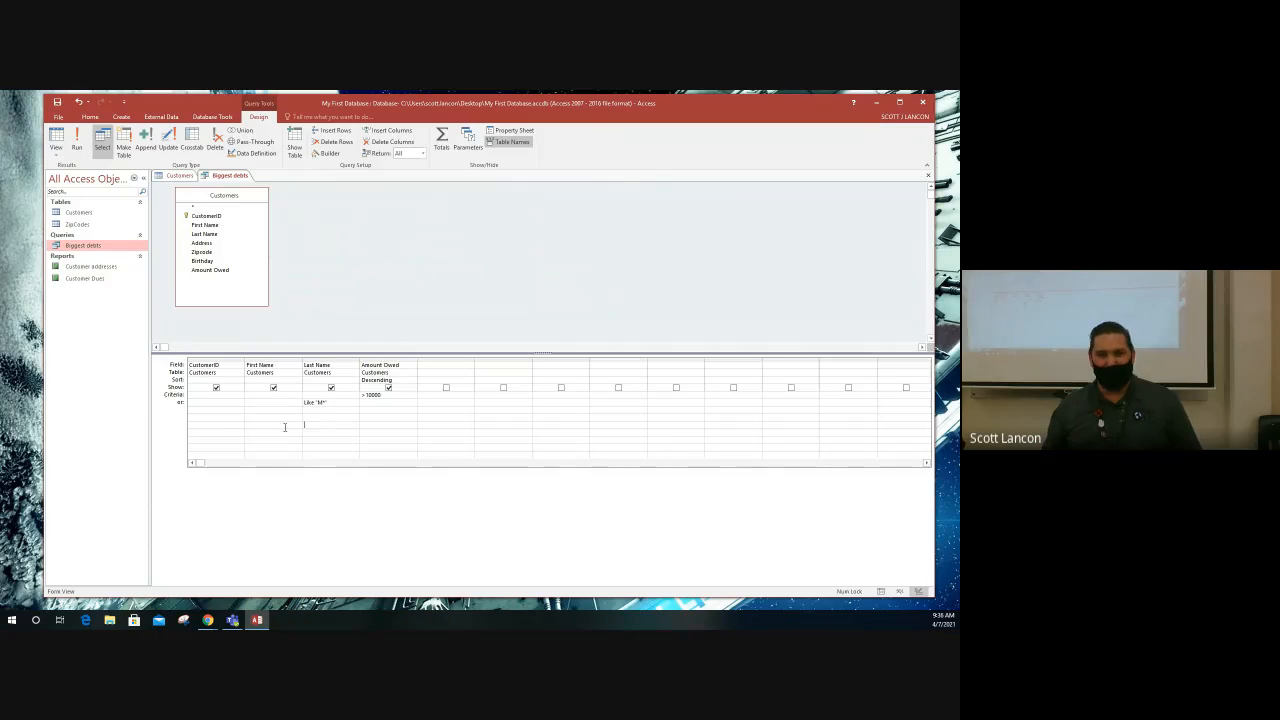
{"action": "left_click", "coordinate": [269, 433]}
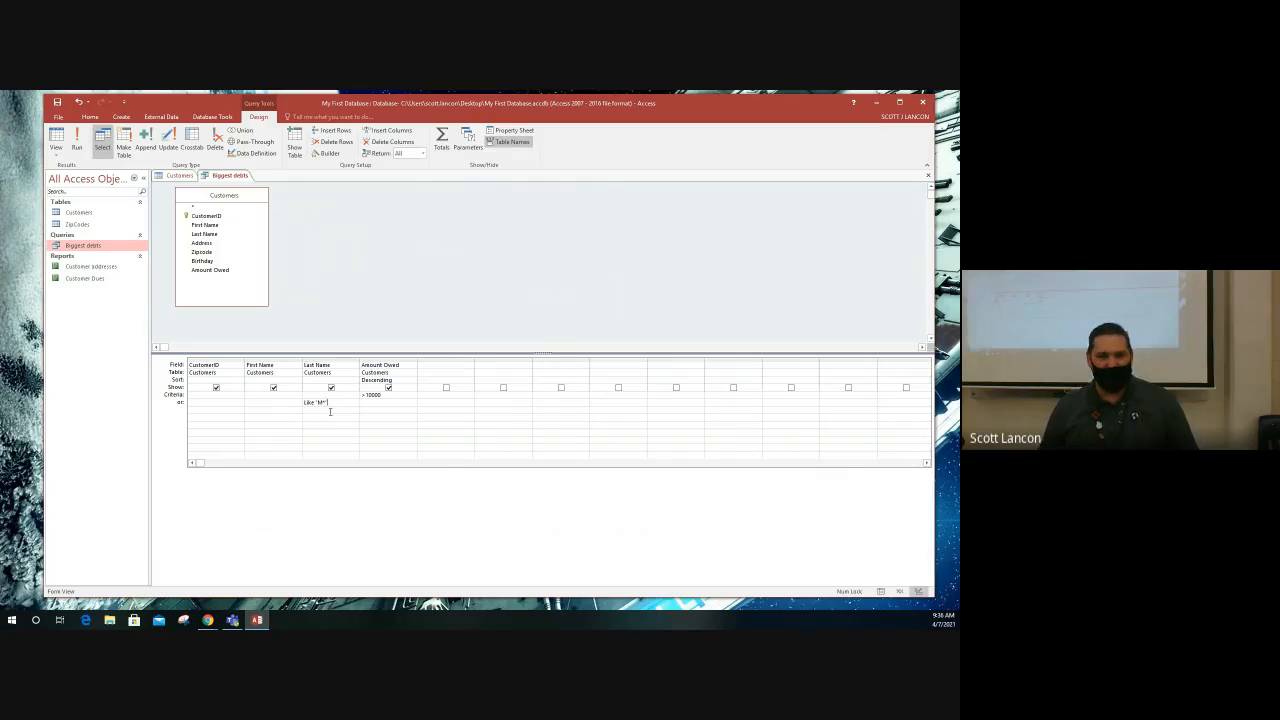
{"action": "left_click_drag", "start_coordinate": [381, 396], "coordinate": [342, 393]}
{"action": "key", "text": "Delete"}
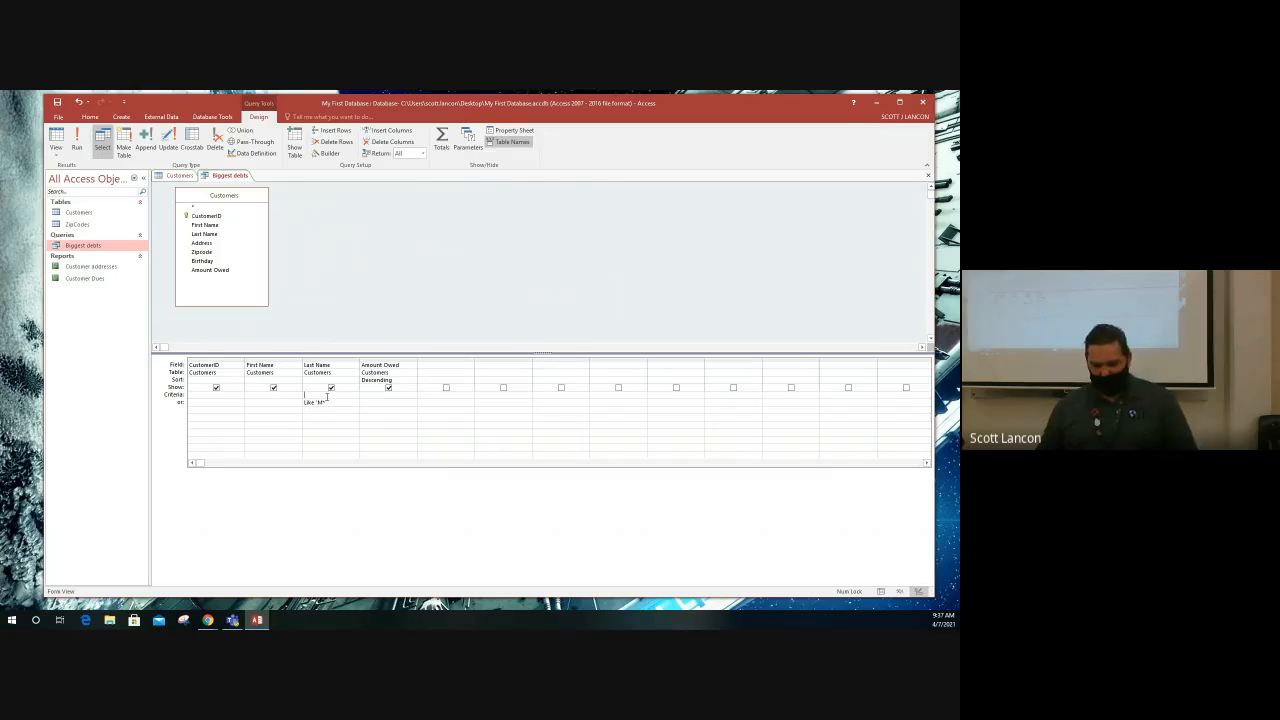
- Add N*, O* and P* as further Or criteria for Last Name, one per row below the M* criterion
{"action": "left_click", "coordinate": [319, 410]}
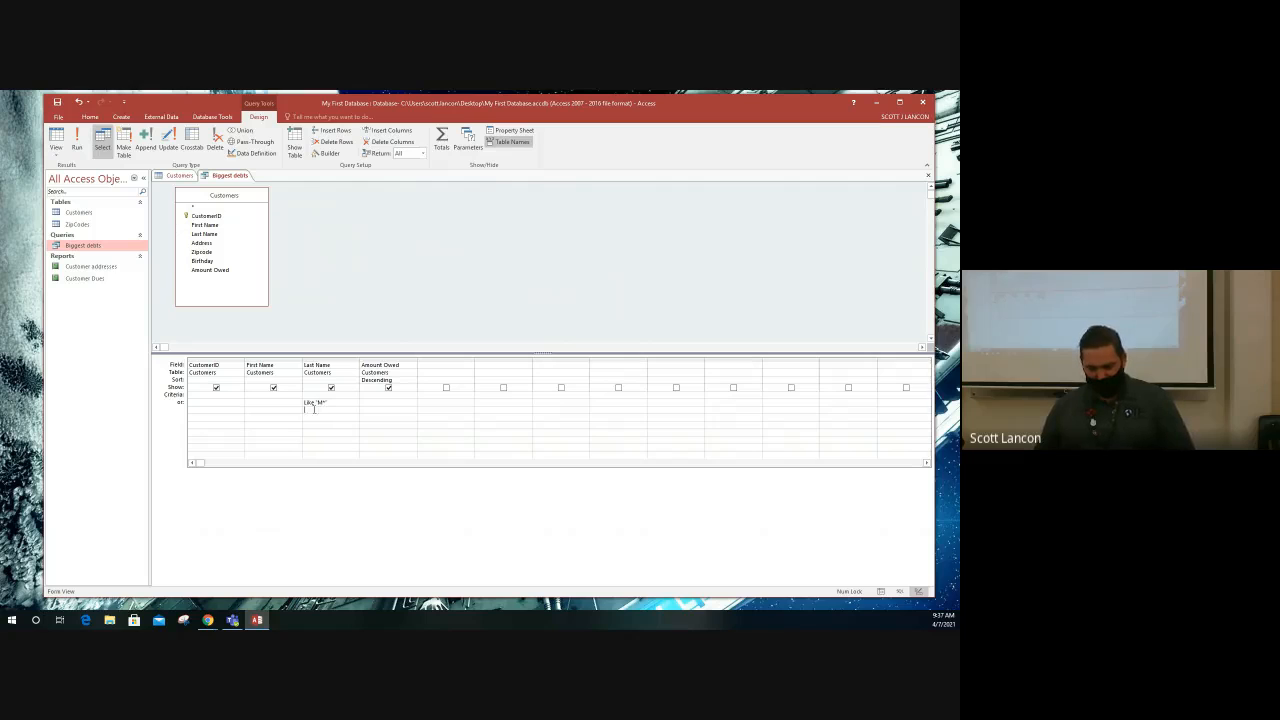
{"action": "type", "text": "N"}
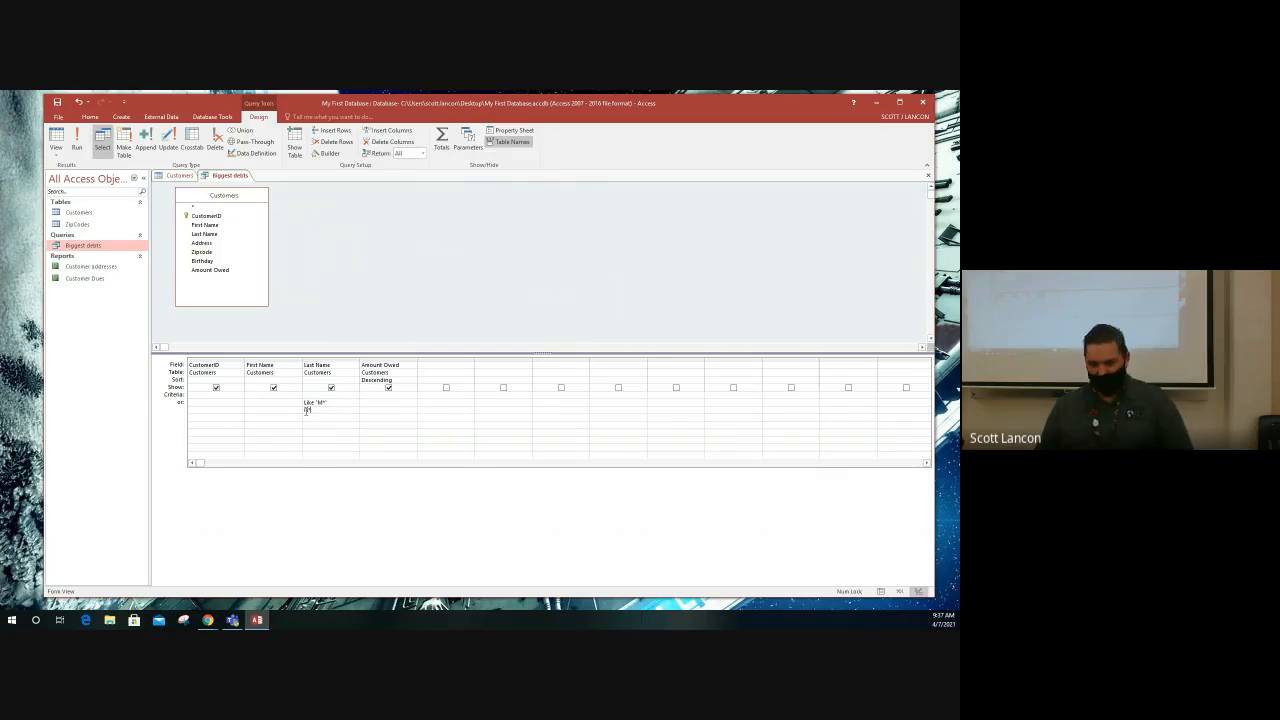
{"action": "type", "text": "*"}
{"action": "key", "text": "Tab"}
{"action": "type", "text": "D"}
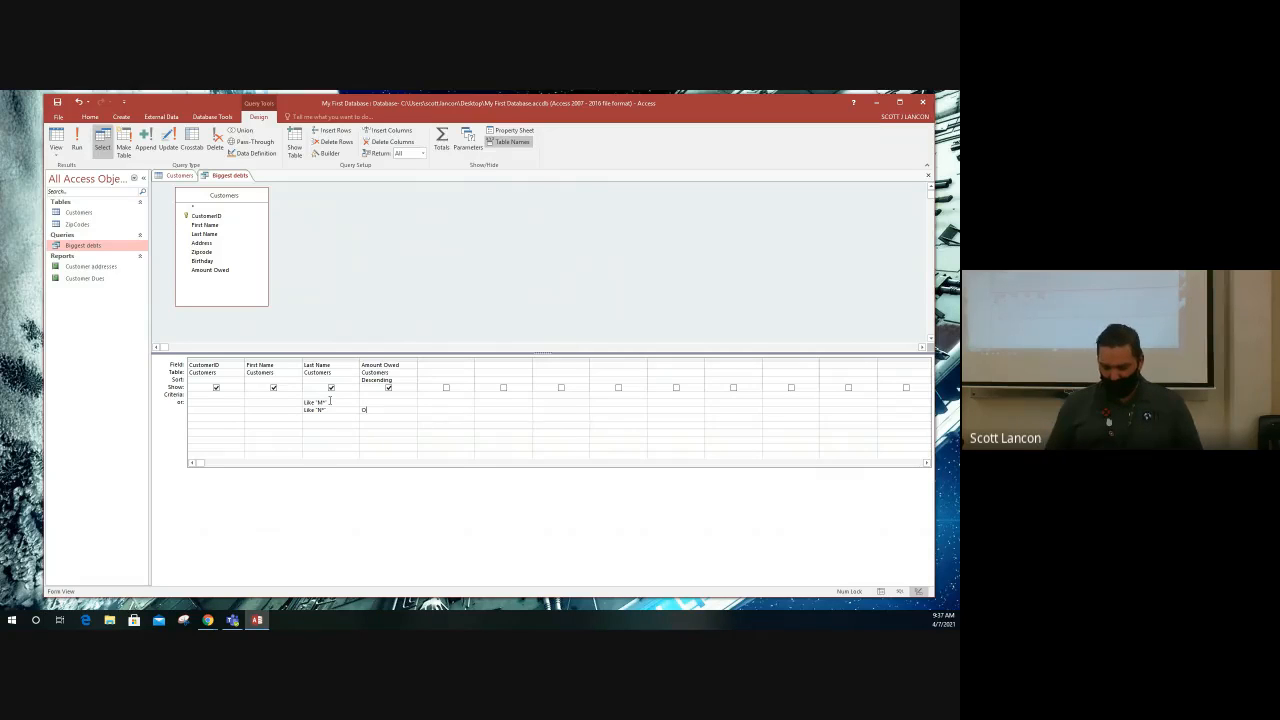
{"action": "type", "text": "*"}
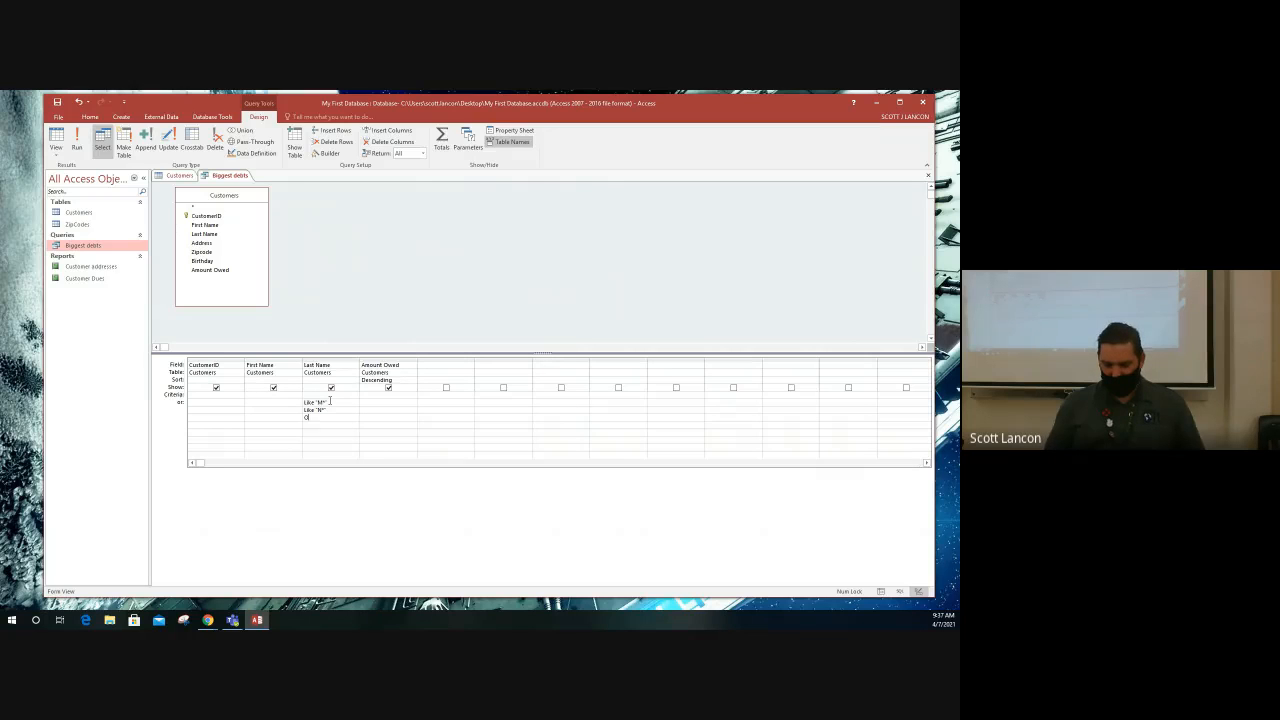
{"action": "type", "text": "*"}
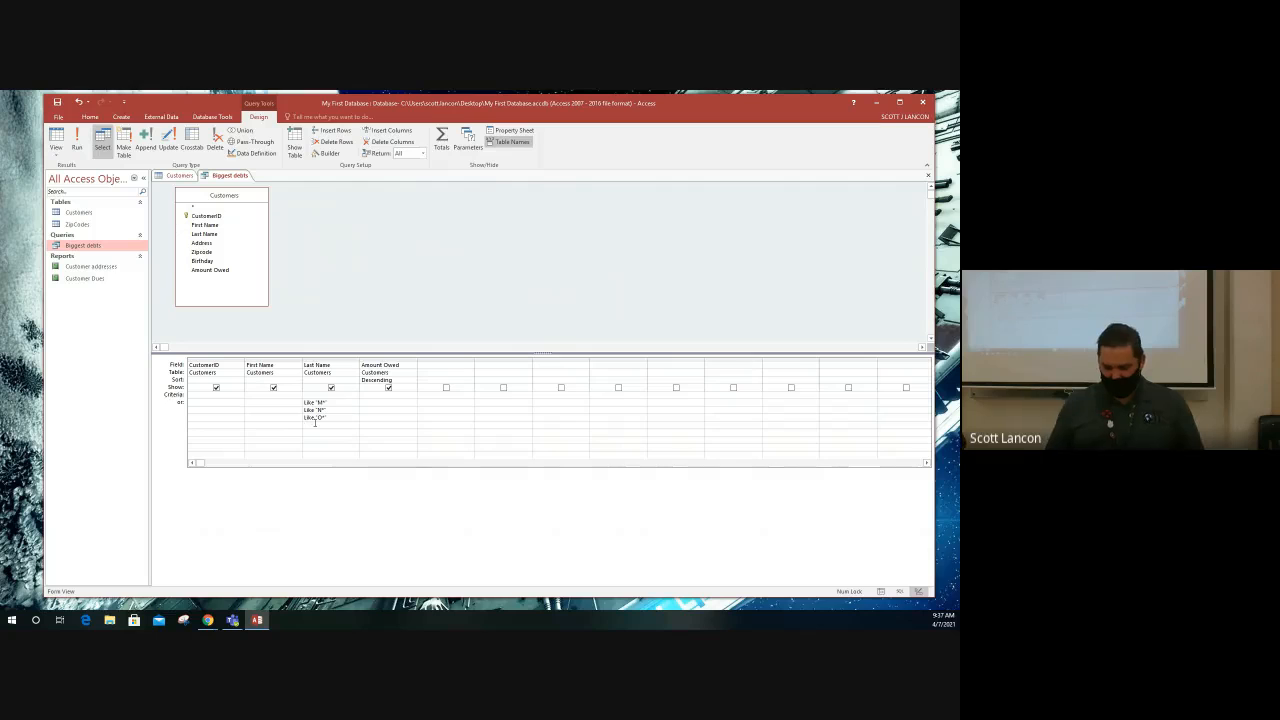
{"action": "left_click", "coordinate": [315, 423]}
{"action": "type", "text": "P*"}
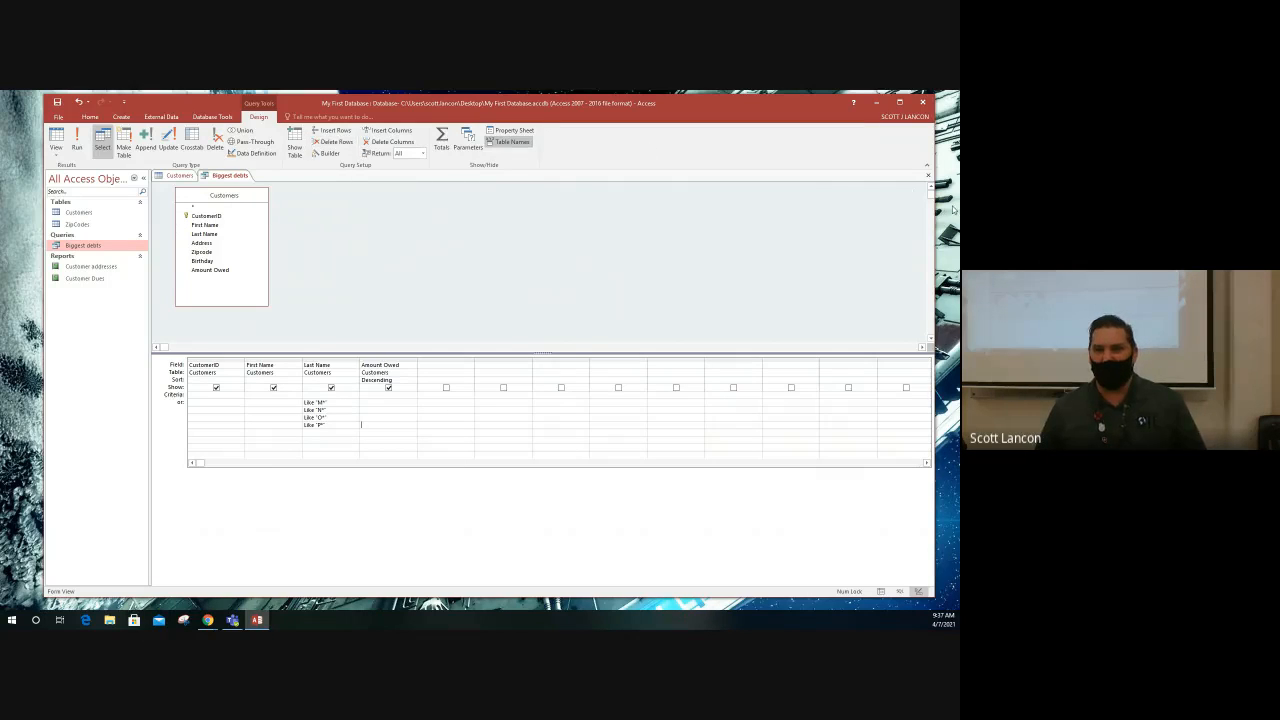
- Close the Biggest debts query without saving its design changes, and bring up the commands for creating database objects
{"action": "left_click", "coordinate": [927, 175]}
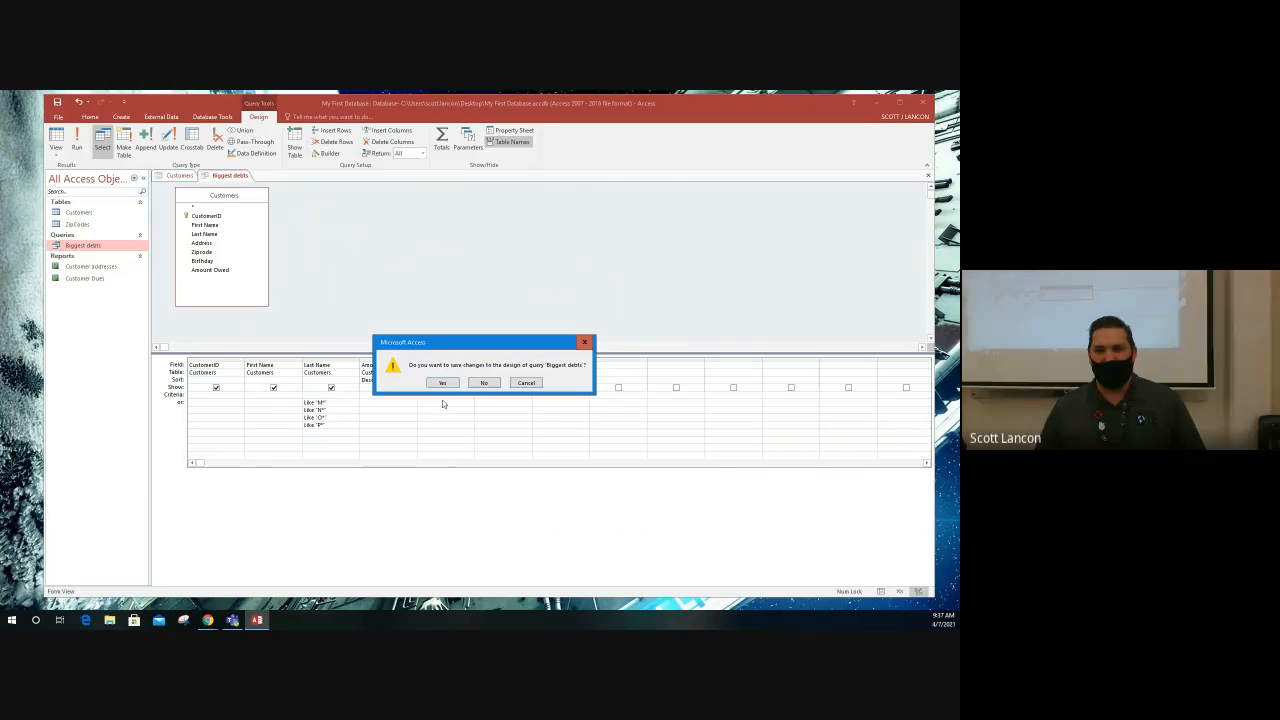
{"action": "left_click", "coordinate": [485, 386]}
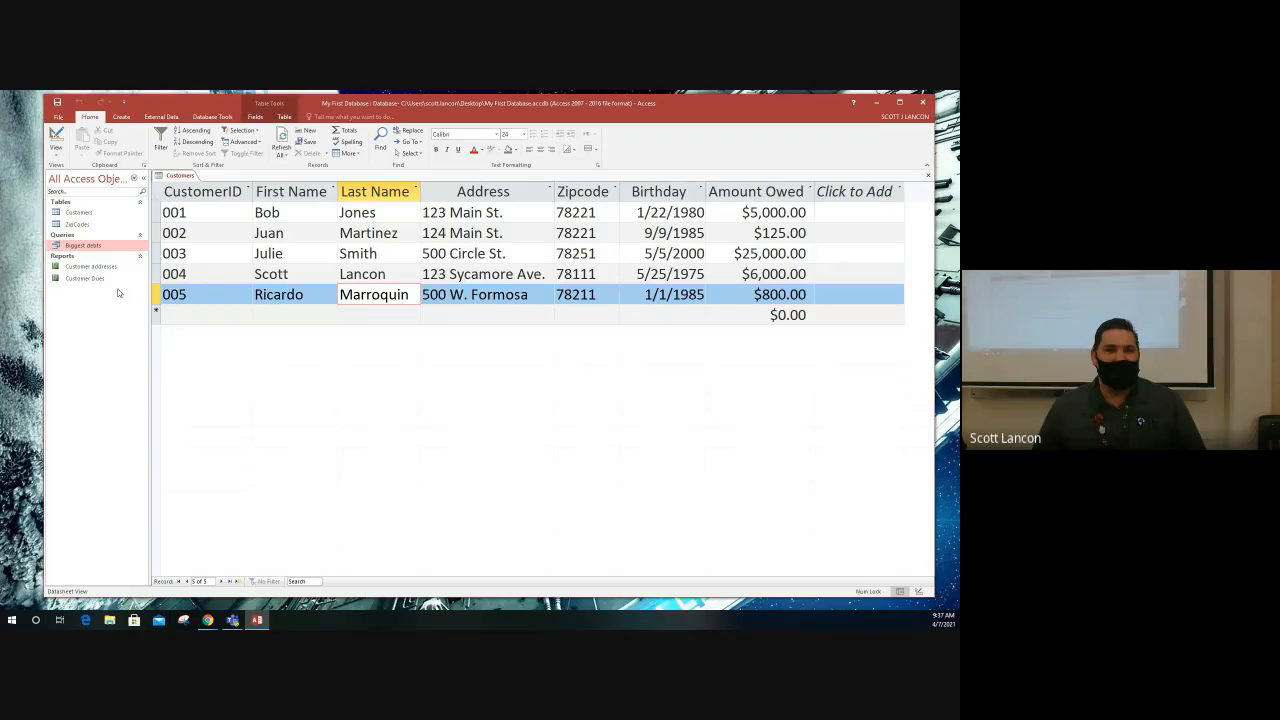
{"action": "left_click", "coordinate": [124, 117]}
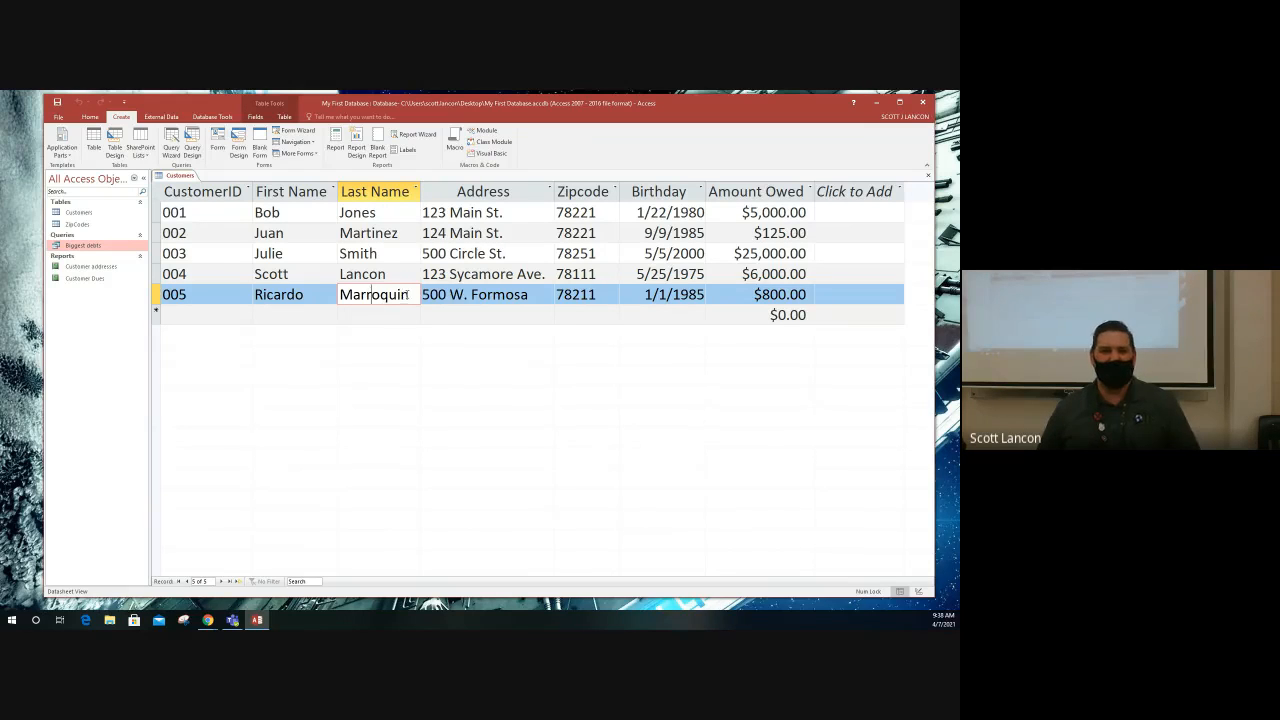
{"action": "mouse_move", "coordinate": [403, 294]}
{"action": "left_mouse_down"}
{"action": "mouse_move", "coordinate": [341, 294]}
{"action": "mouse_move", "coordinate": [413, 291]}
{"action": "left_mouse_up"}
{"action": "left_click", "coordinate": [341, 294]}
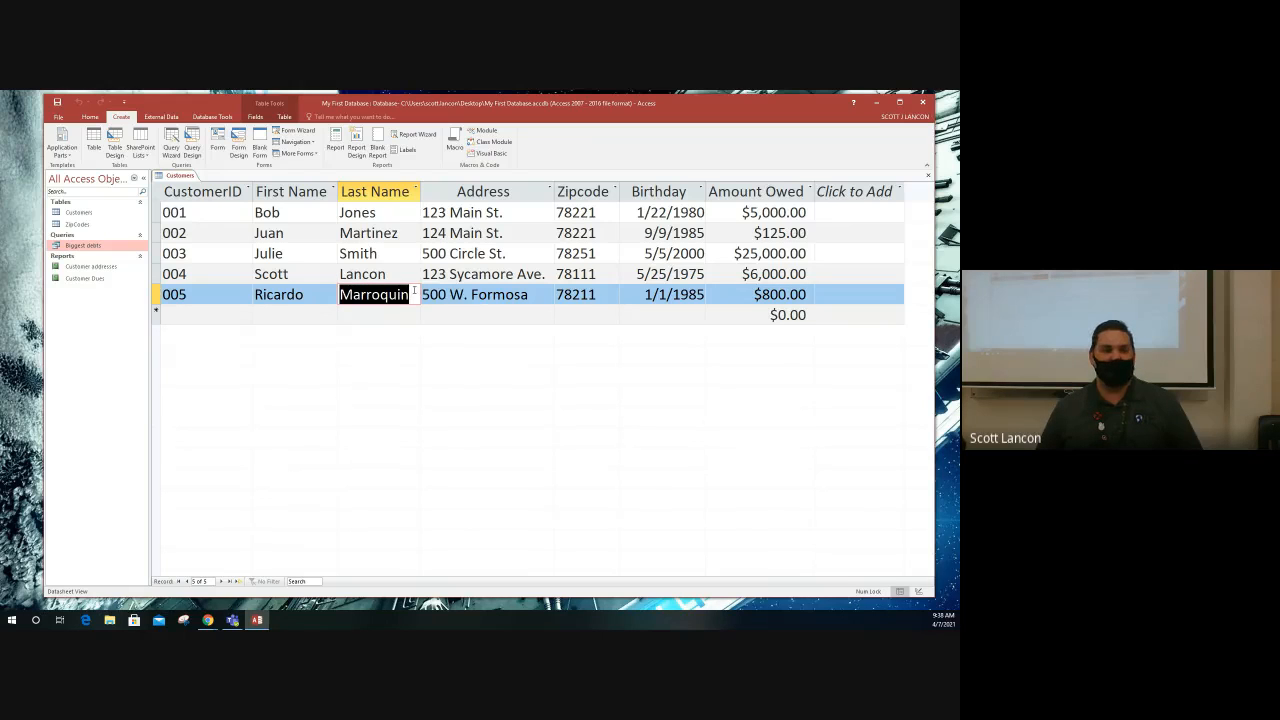
{"action": "left_click", "coordinate": [414, 291]}
{"action": "left_click_drag", "start_coordinate": [414, 291], "coordinate": [342, 291]}
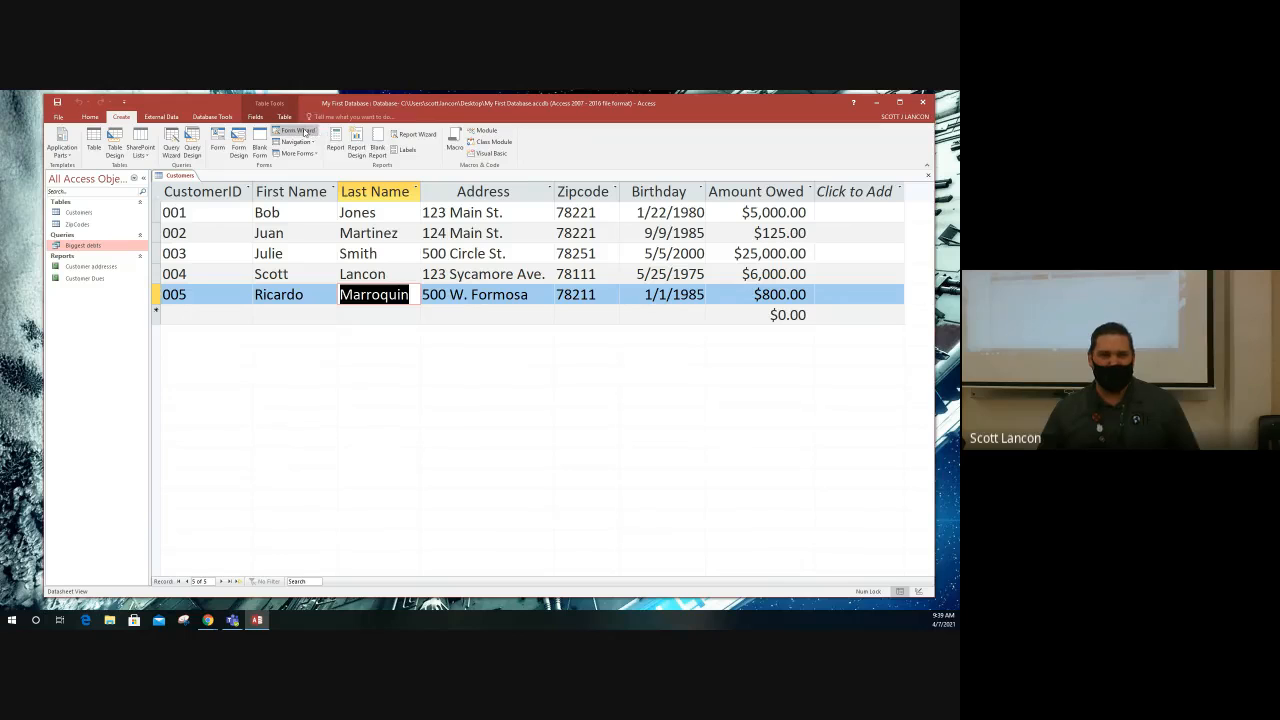
- Start the Form Wizard, allow its file to open, and include all fields of the Customers table in the form
{"action": "left_click", "coordinate": [306, 131]}
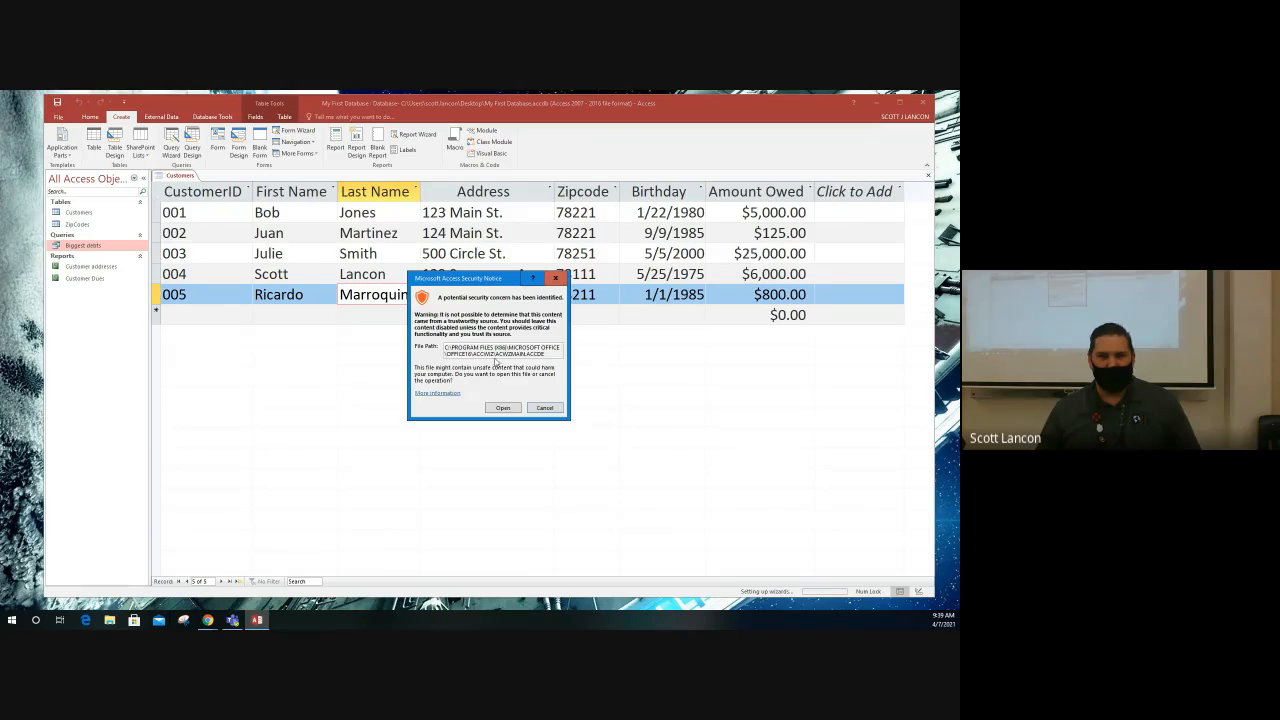
{"action": "left_click", "coordinate": [503, 408]}
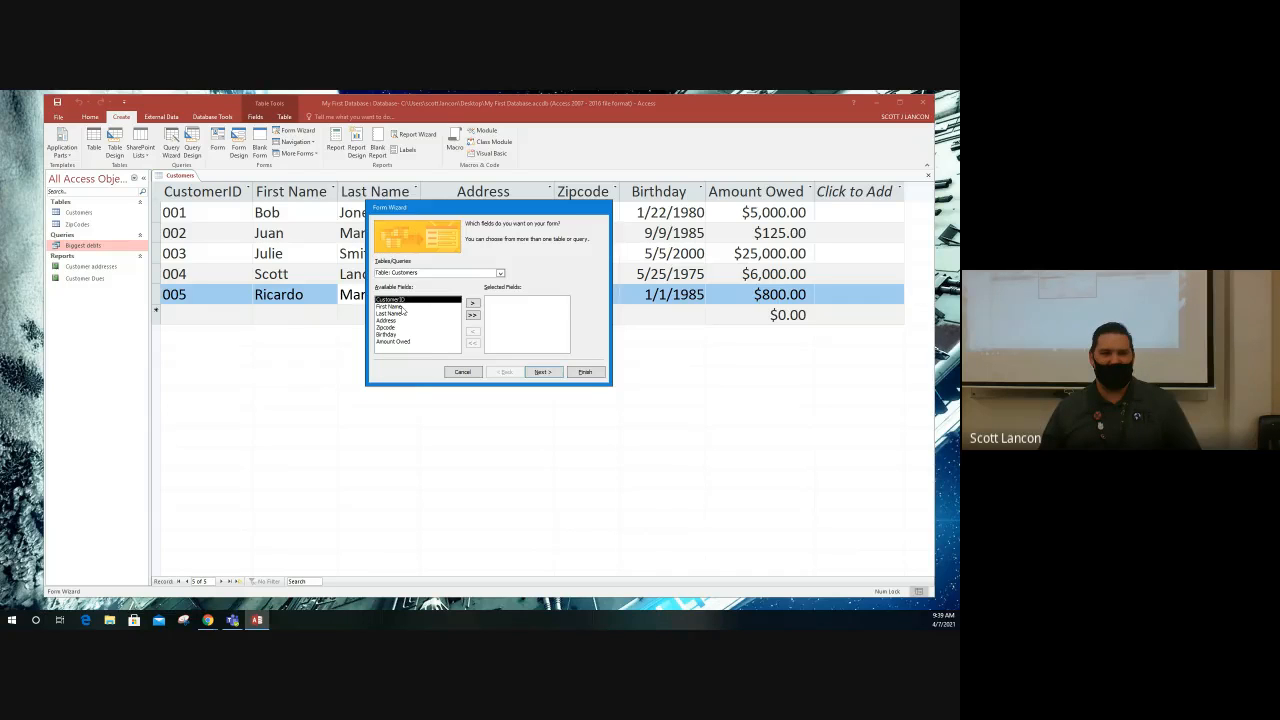
{"action": "left_click", "coordinate": [473, 316]}
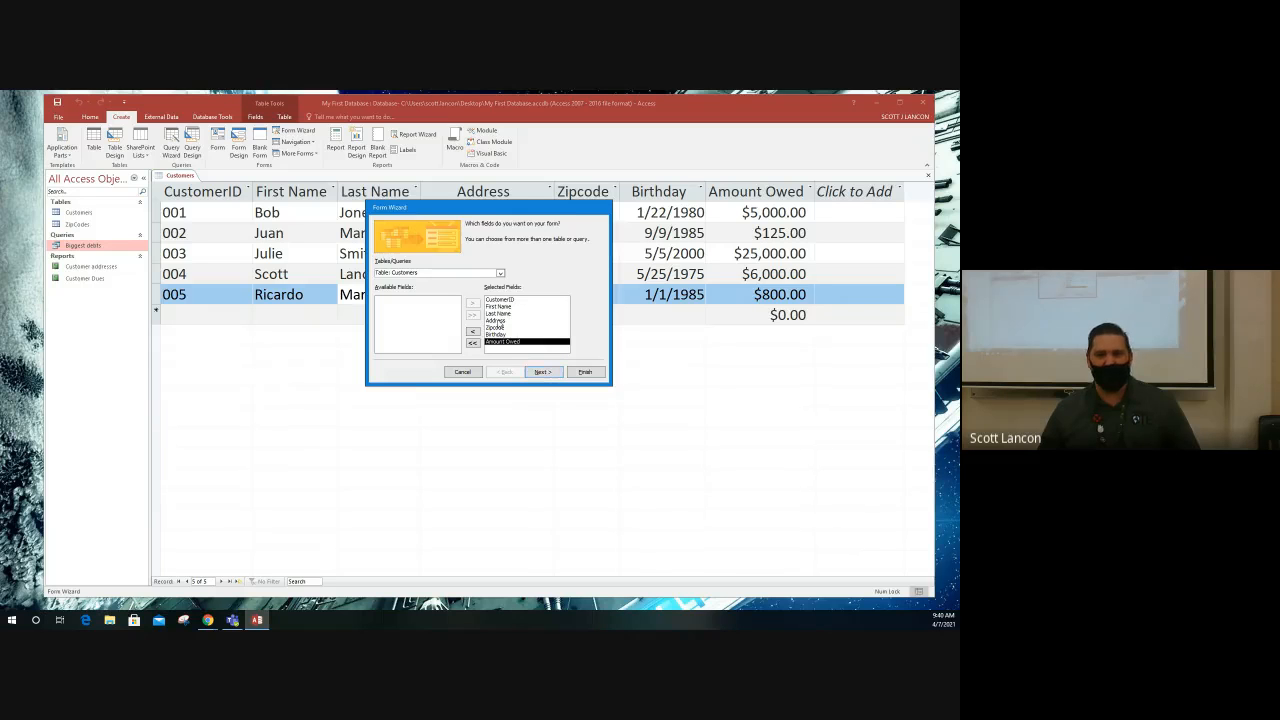
{"action": "left_click", "coordinate": [543, 372]}
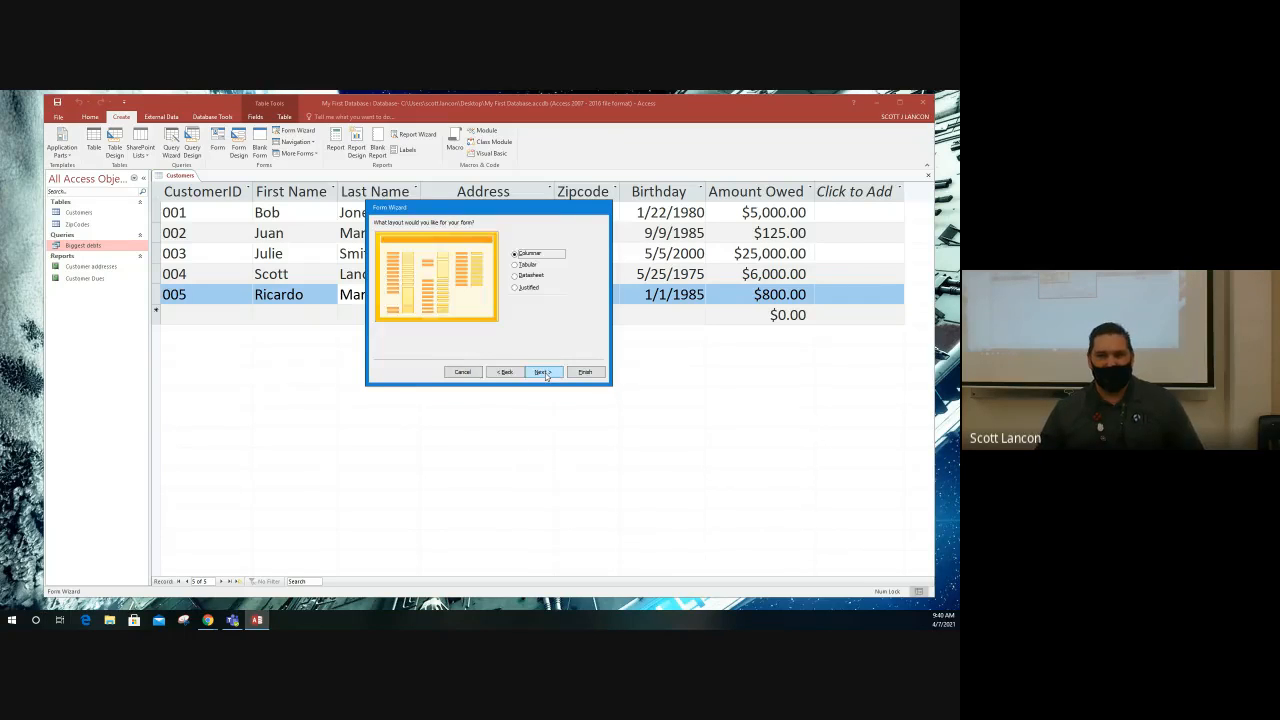
- Preview the Tabular, Datasheet and Justified form layouts, and return to Columnar
{"action": "left_click", "coordinate": [517, 266]}
{"action": "left_click", "coordinate": [518, 276]}
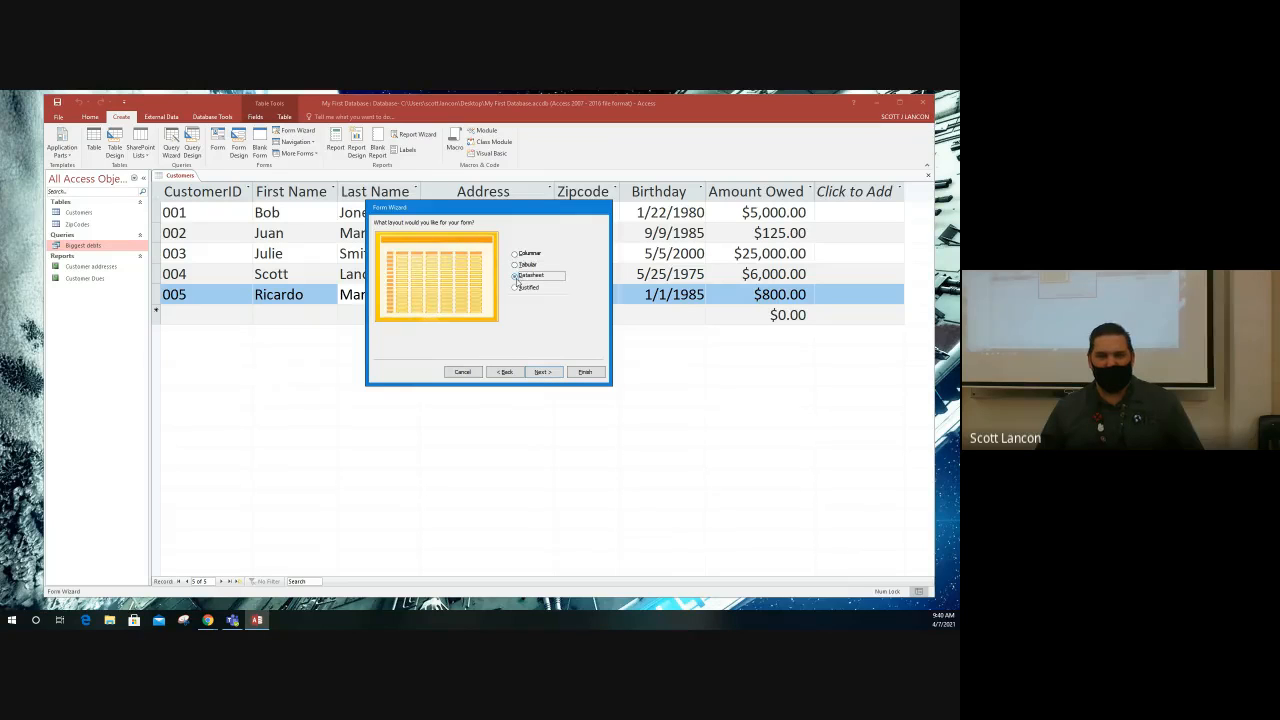
{"action": "left_click", "coordinate": [516, 288]}
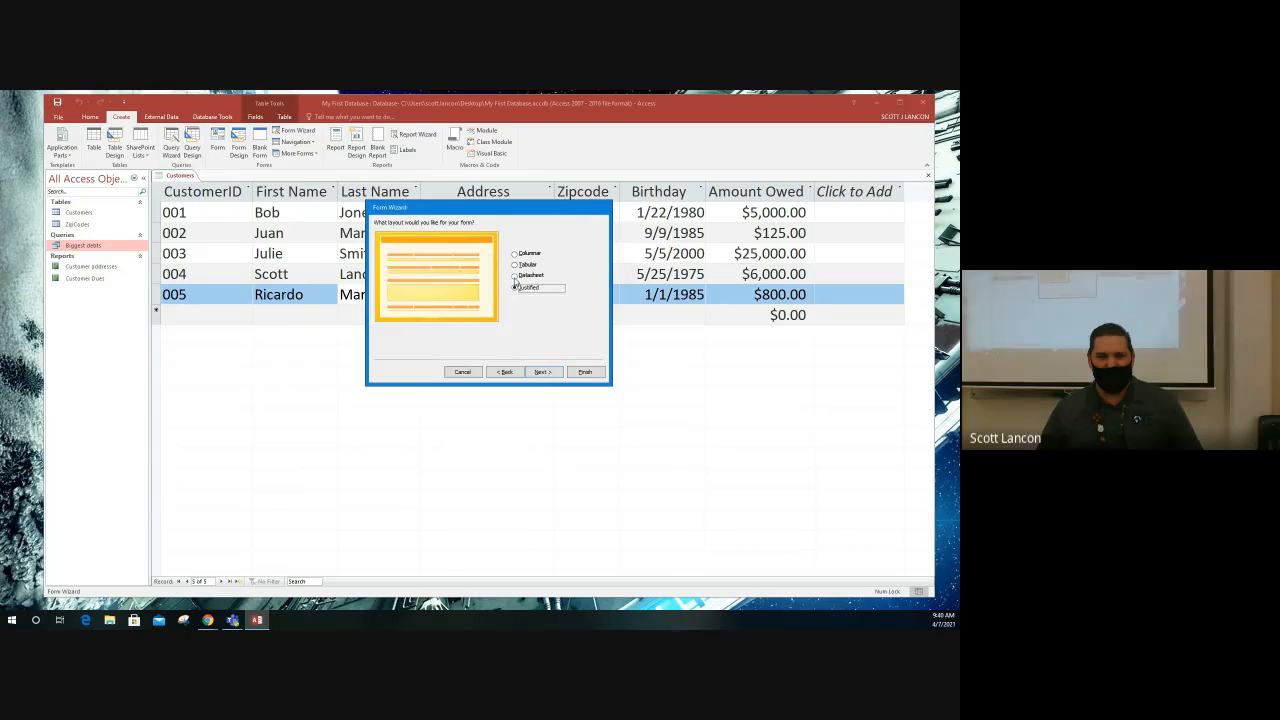
{"action": "left_click", "coordinate": [515, 276]}
{"action": "left_click", "coordinate": [514, 265]}
{"action": "left_click", "coordinate": [515, 254]}
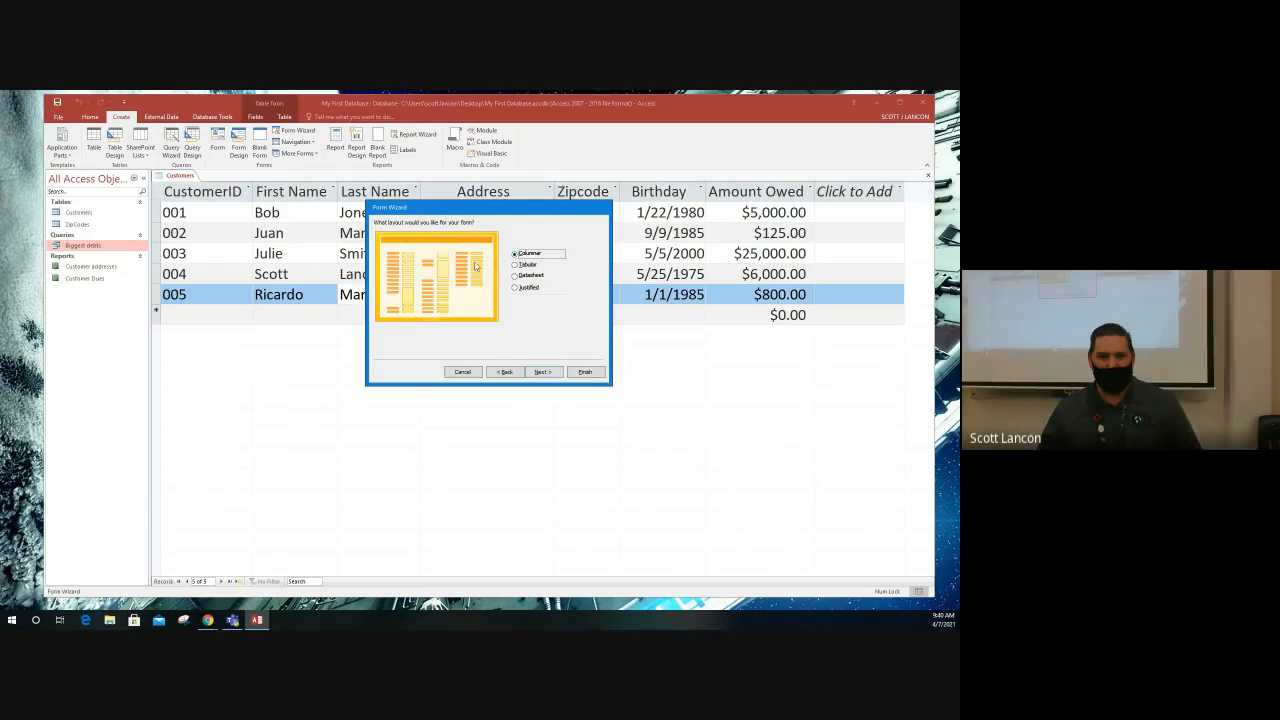
- Accept the Columnar layout, title the form Customer Entry Form, and finish the wizard with the form opened for viewing or entering information
{"action": "left_click", "coordinate": [549, 371]}
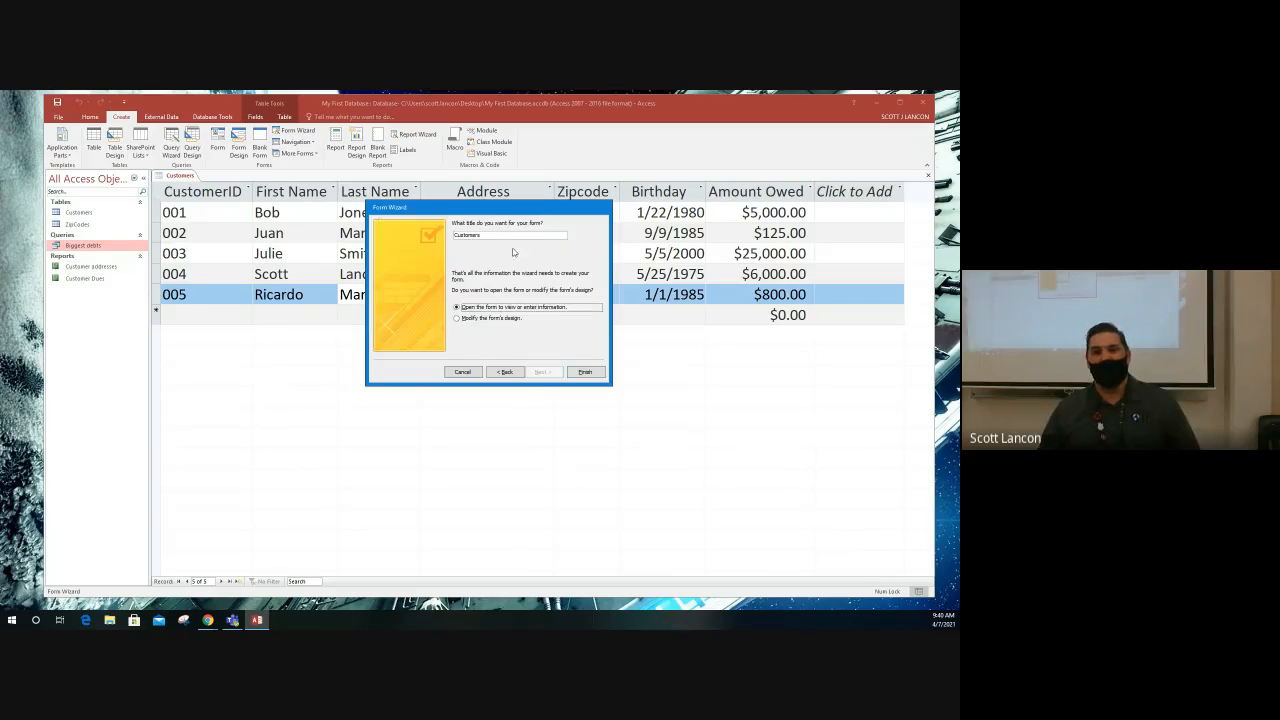
{"action": "left_click", "coordinate": [503, 233]}
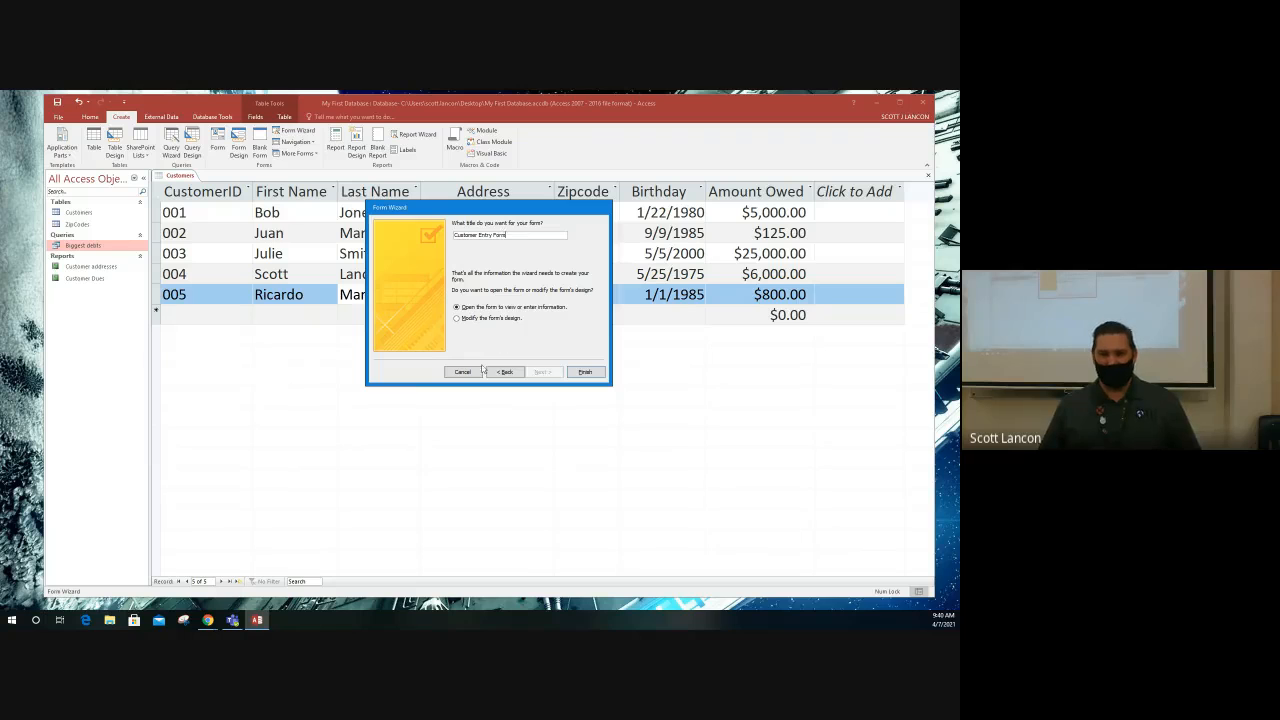
{"action": "left_click", "coordinate": [587, 372]}
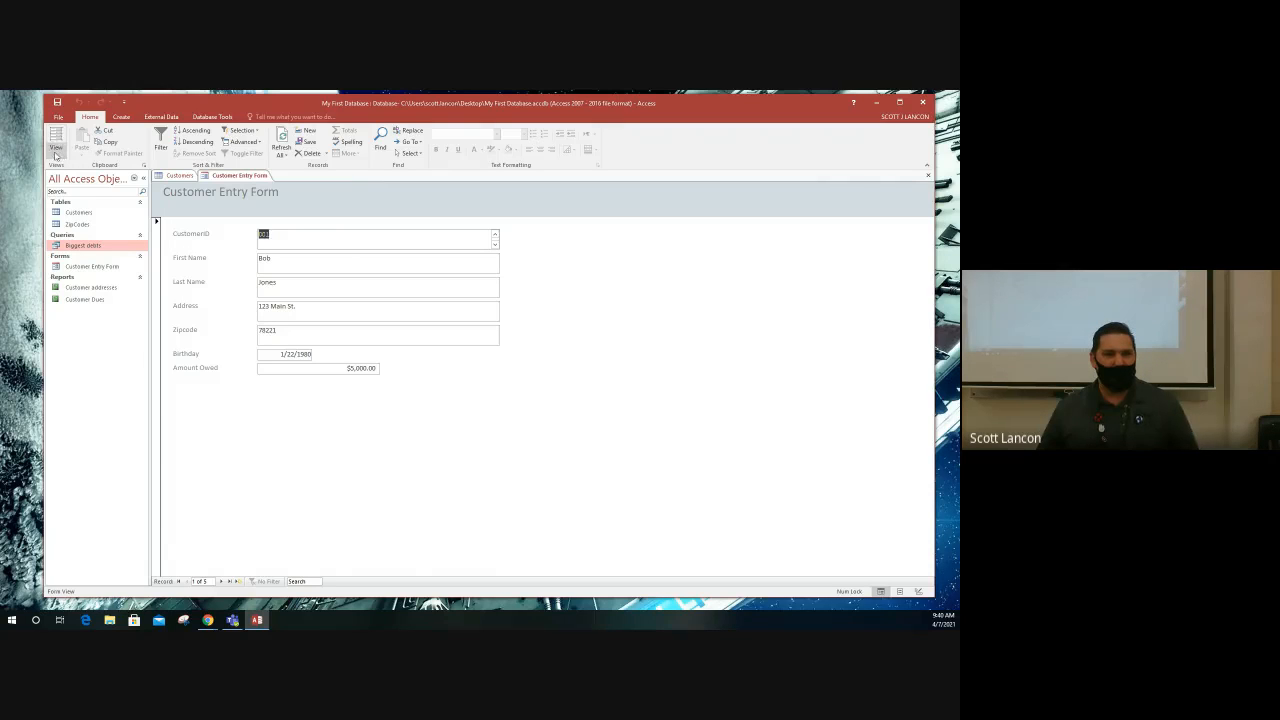
- Step forward through the customer records in the Customer Entry Form up to the blank new record
{"action": "left_click", "coordinate": [278, 236]}
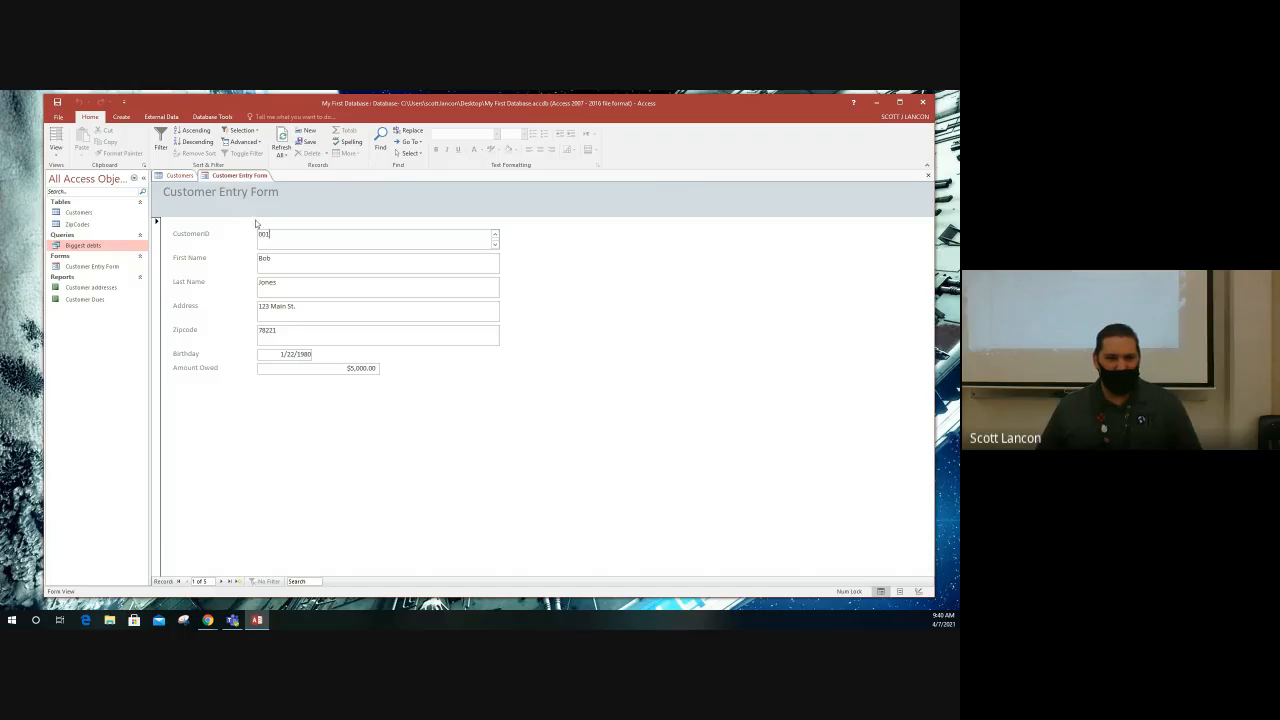
{"action": "left_click", "coordinate": [209, 581]}
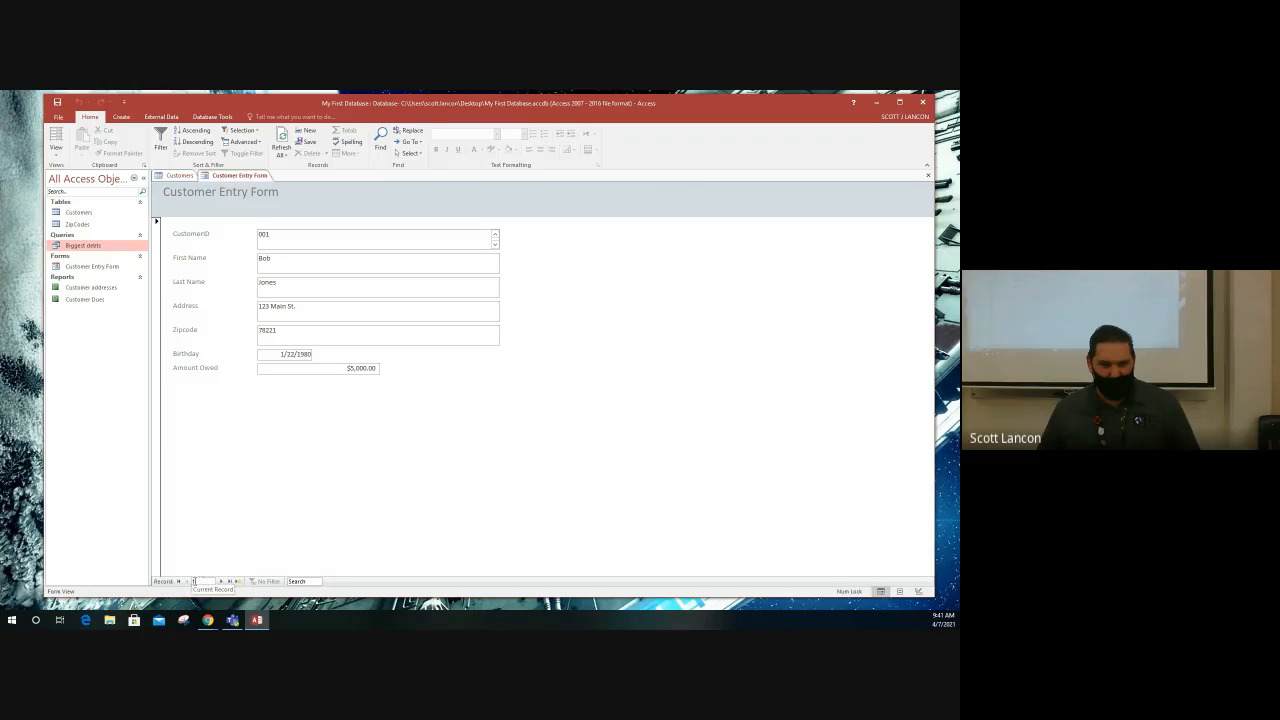
{"action": "key", "text": "Return"}
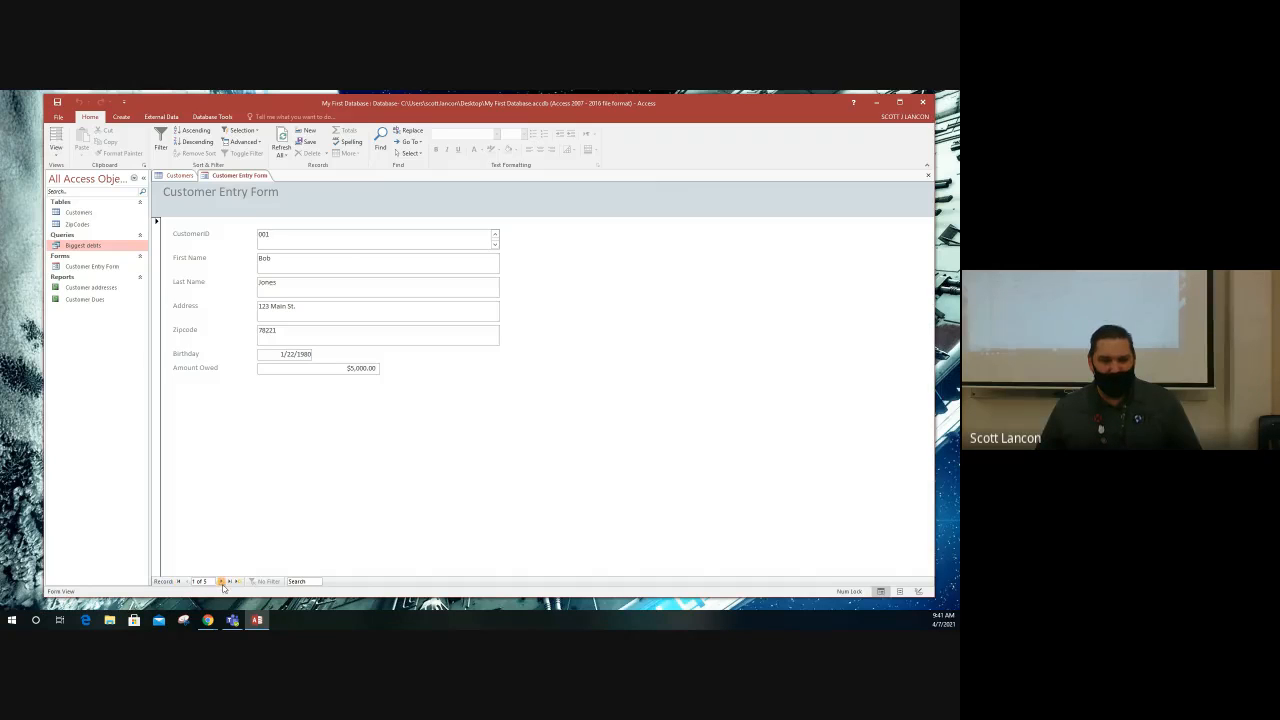
{"action": "left_click", "coordinate": [221, 581]}
{"action": "left_click", "coordinate": [221, 581]}
{"action": "left_click", "coordinate": [221, 581]}
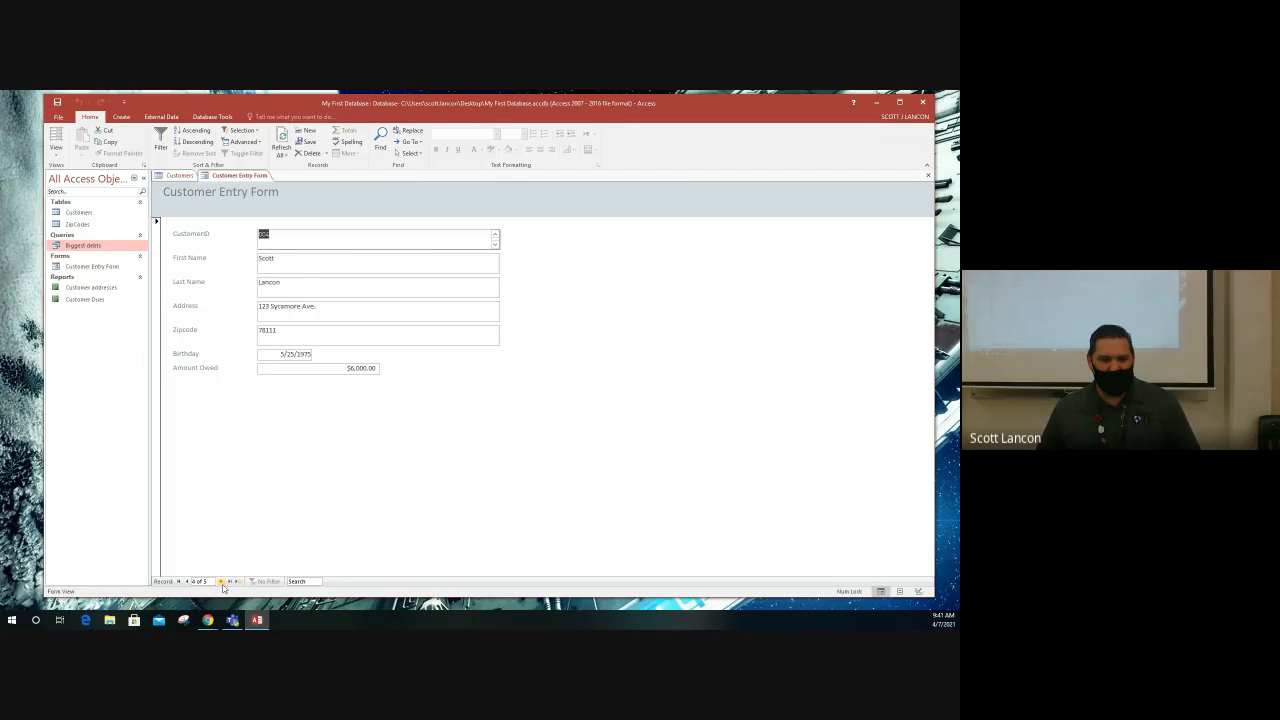
{"action": "left_click", "coordinate": [221, 581]}
{"action": "left_click", "coordinate": [221, 581]}
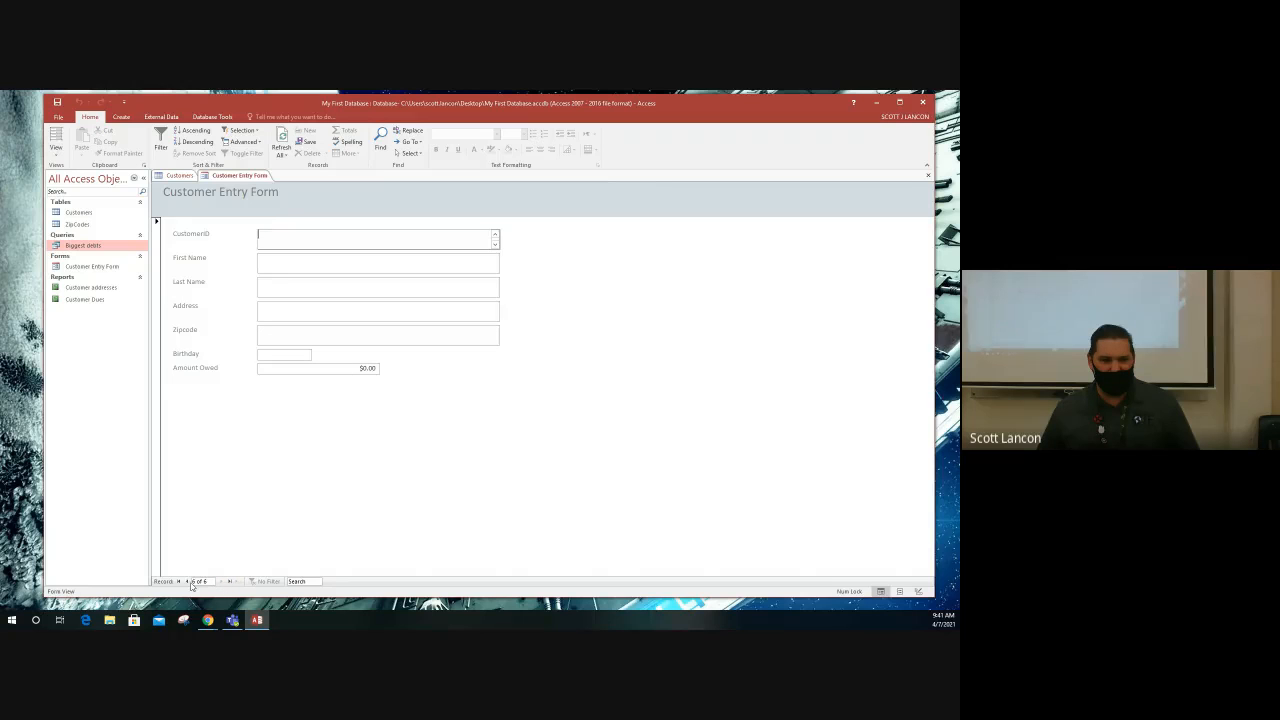
- Browse the form's records back to the second one, forward to the fifth, and return to the first record
{"action": "left_click", "coordinate": [187, 581]}
{"action": "left_click", "coordinate": [187, 581]}
{"action": "left_click", "coordinate": [187, 581]}
{"action": "left_click", "coordinate": [187, 581]}
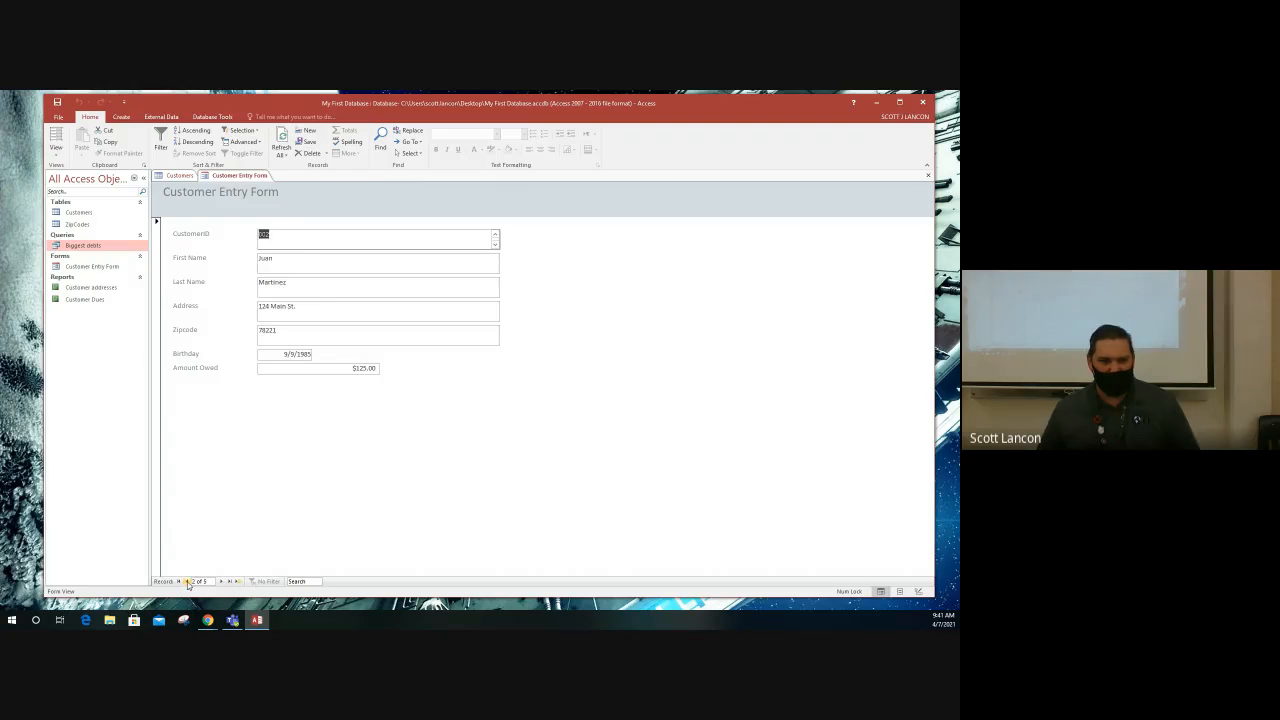
{"action": "left_click", "coordinate": [221, 581]}
{"action": "left_click", "coordinate": [221, 581]}
{"action": "left_click", "coordinate": [221, 581]}
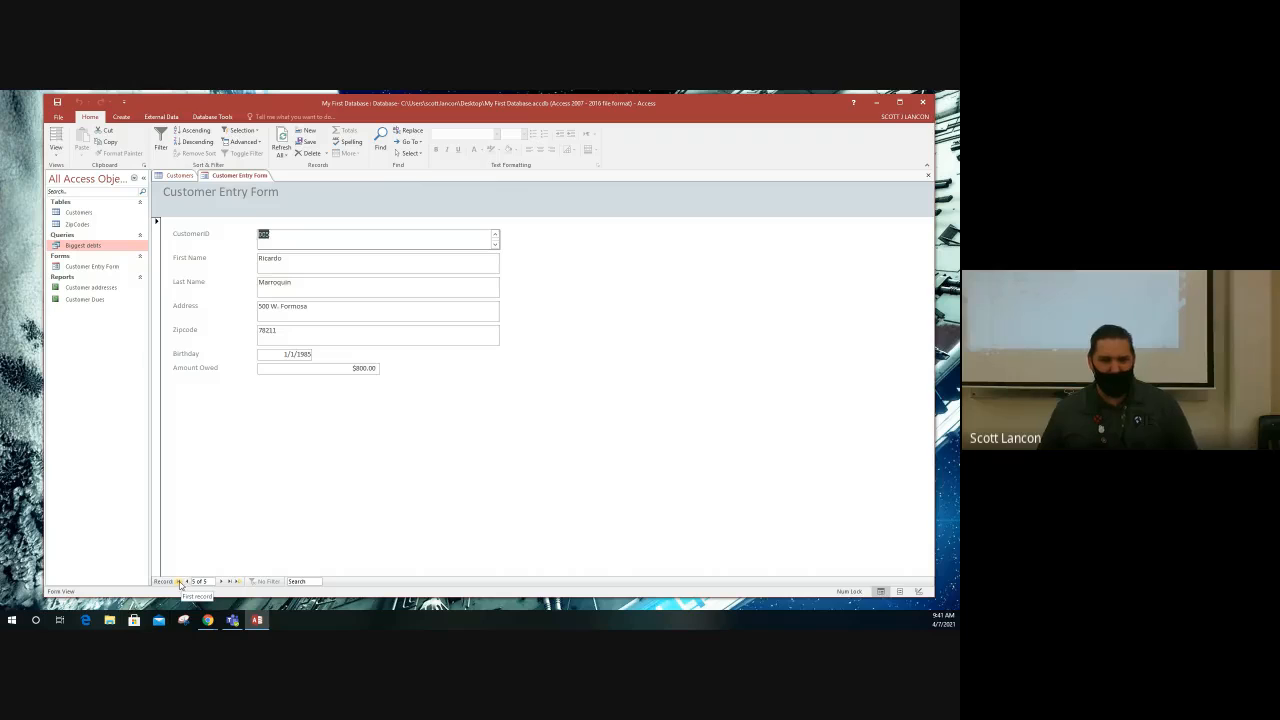
{"action": "left_click", "coordinate": [179, 581]}
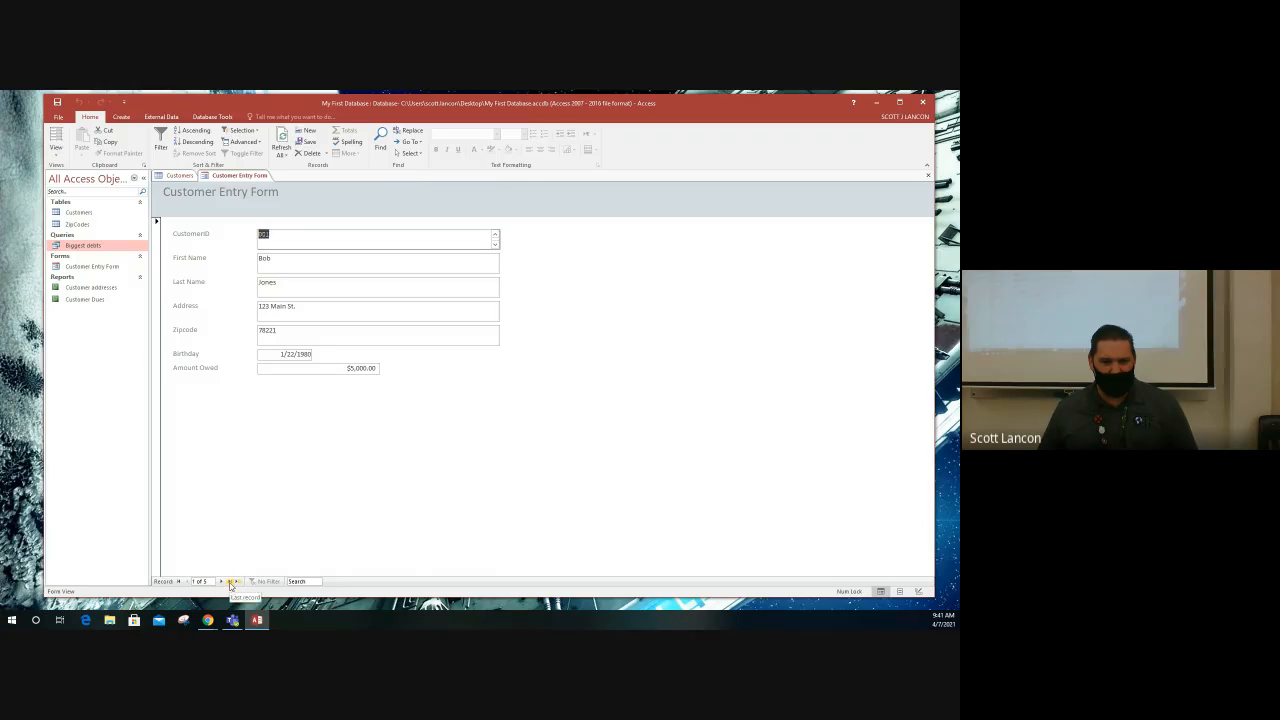
- Start a new record in the Customer Entry Form and enter the customer's ID, first name and last name
{"action": "left_click", "coordinate": [229, 581]}
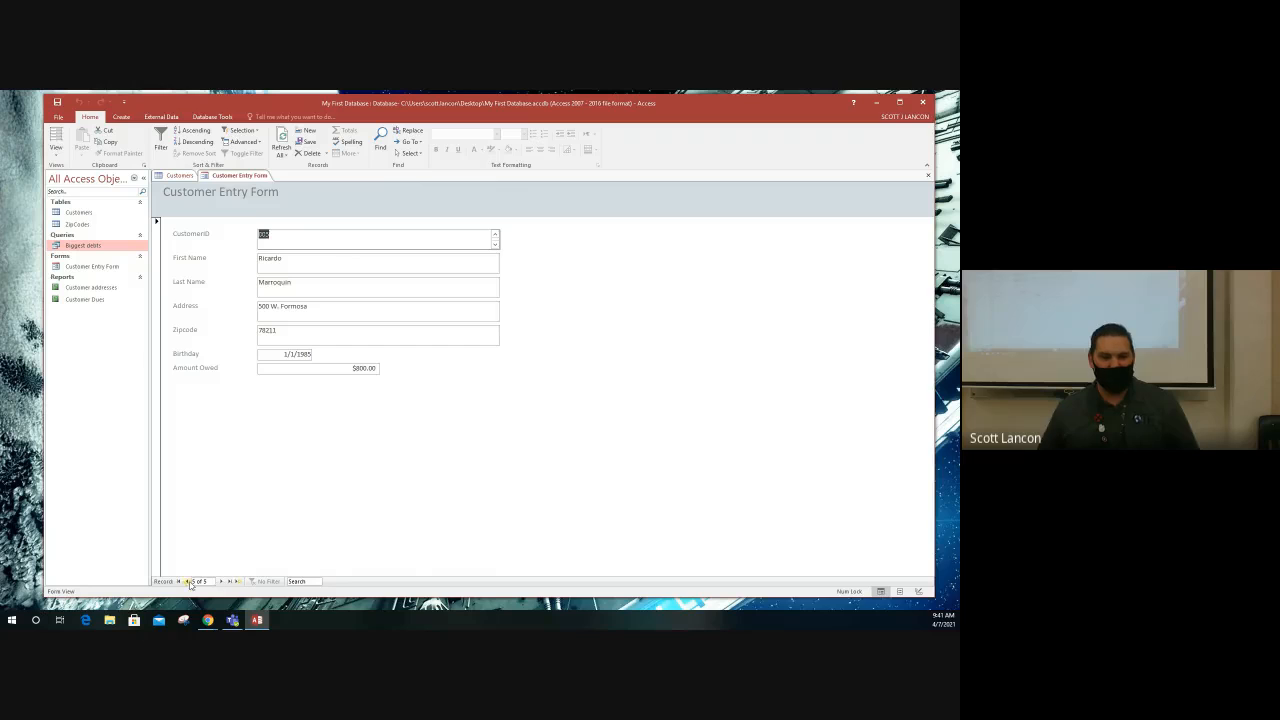
{"action": "left_click", "coordinate": [237, 582]}
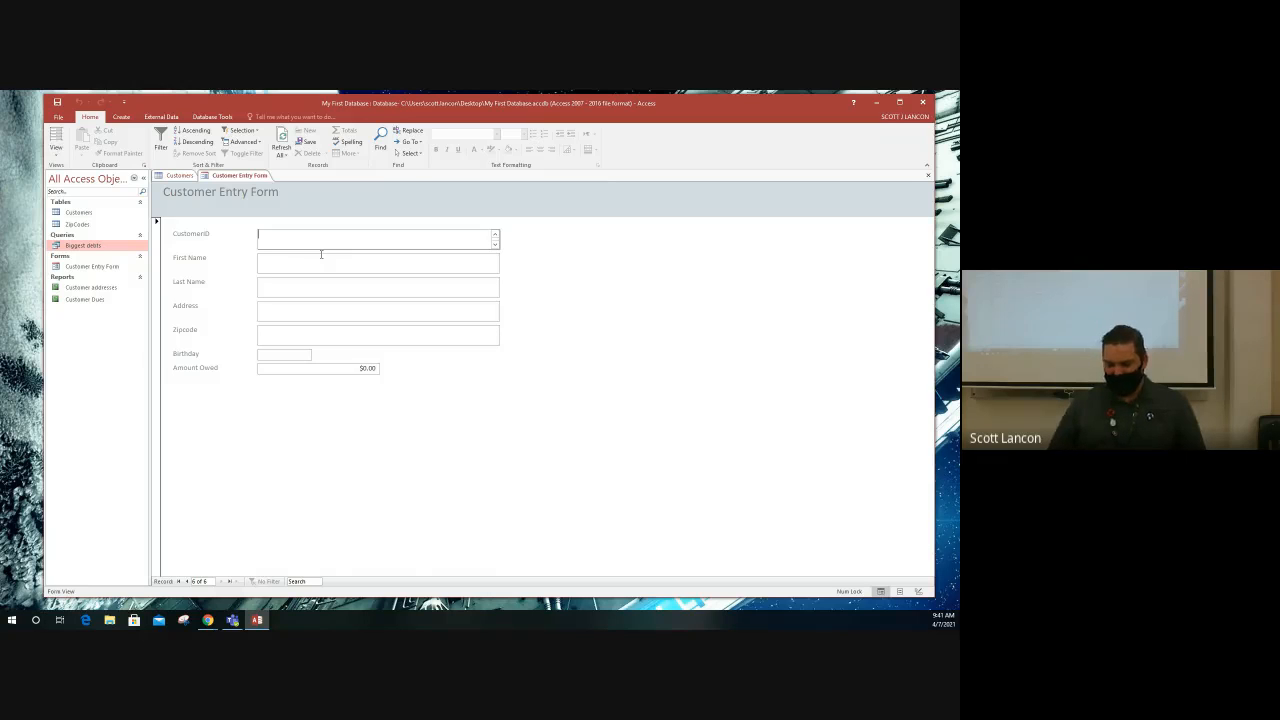
{"action": "type", "text": "006"}
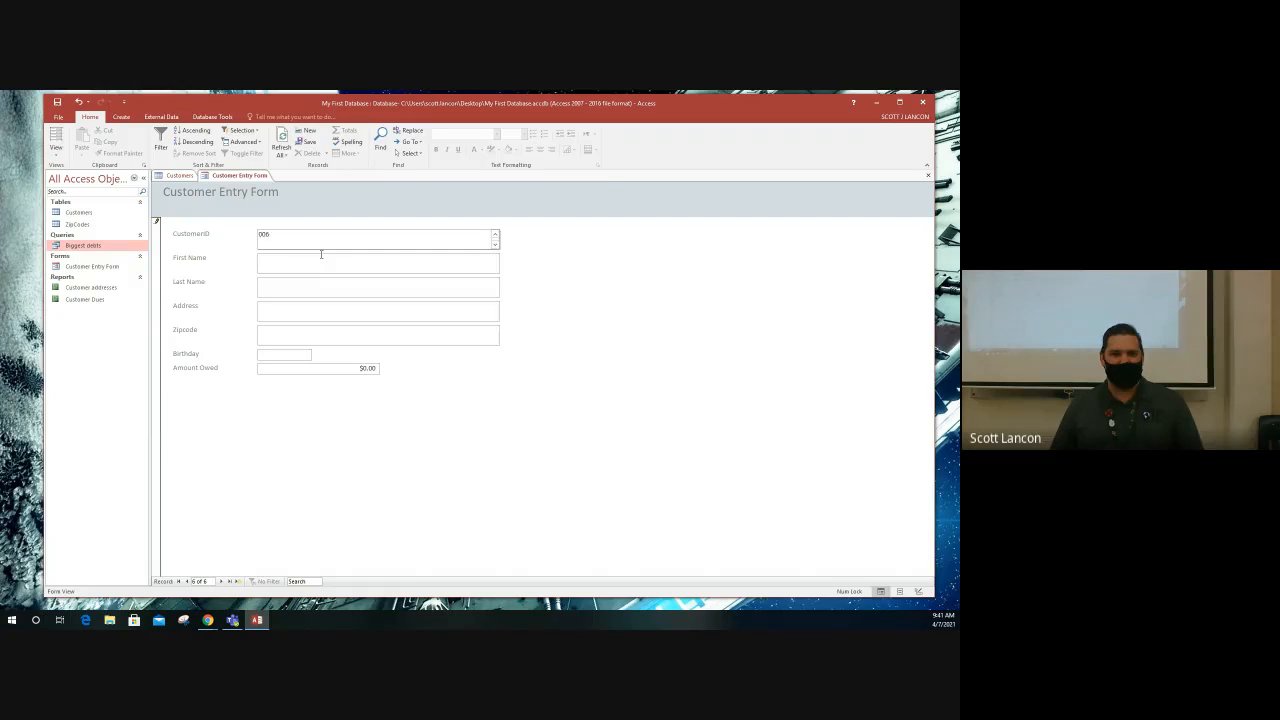
{"action": "left_click", "coordinate": [321, 256]}
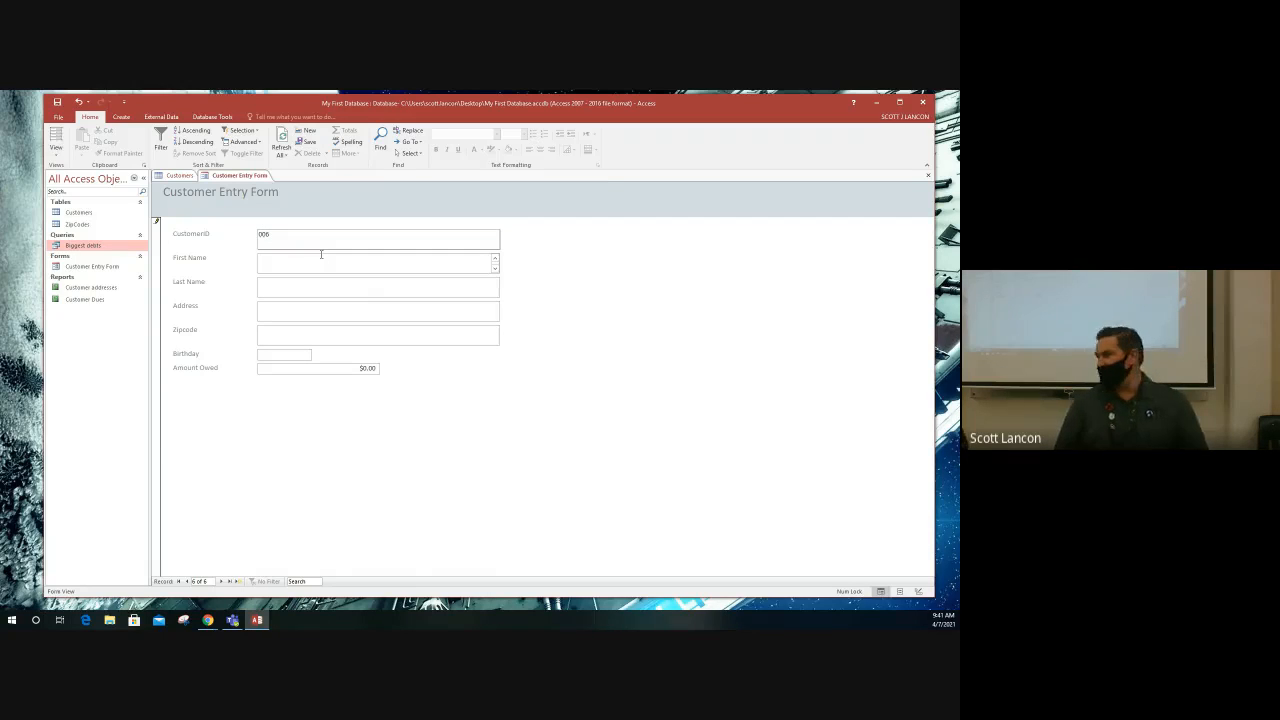
{"action": "type", "text": "O"}
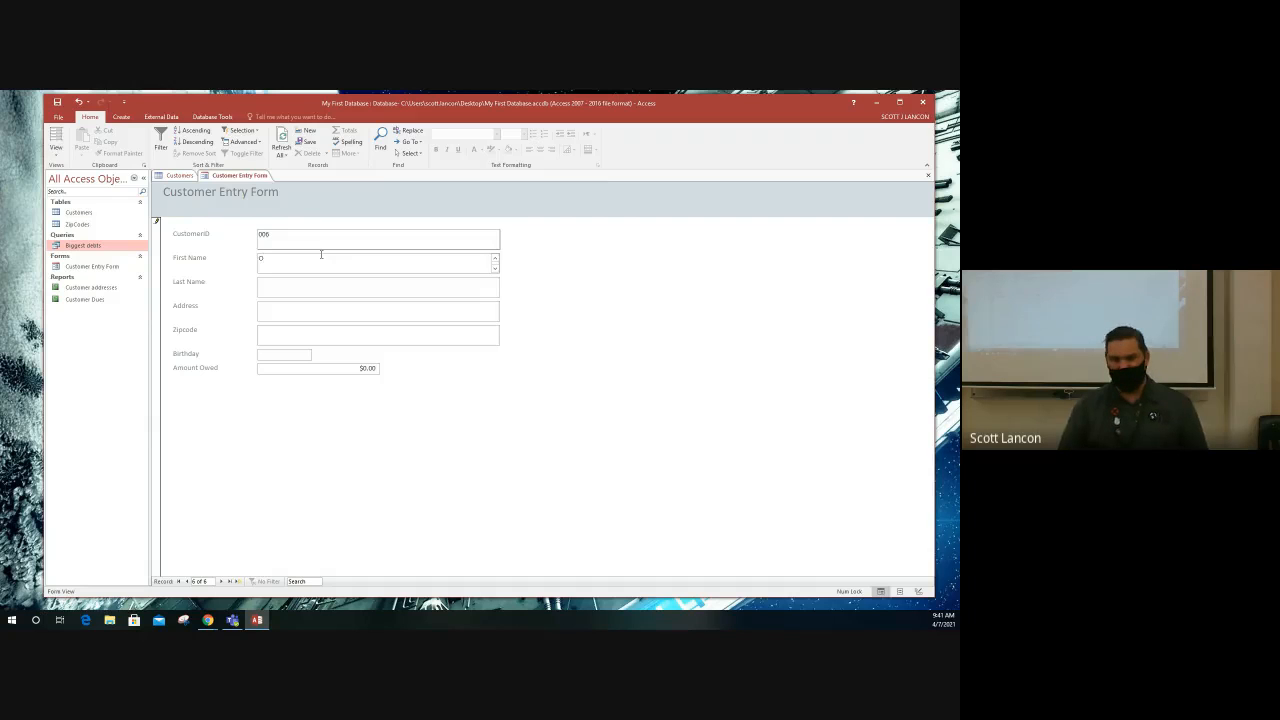
{"action": "type", "text": "scar"}
{"action": "key", "text": "Tab"}
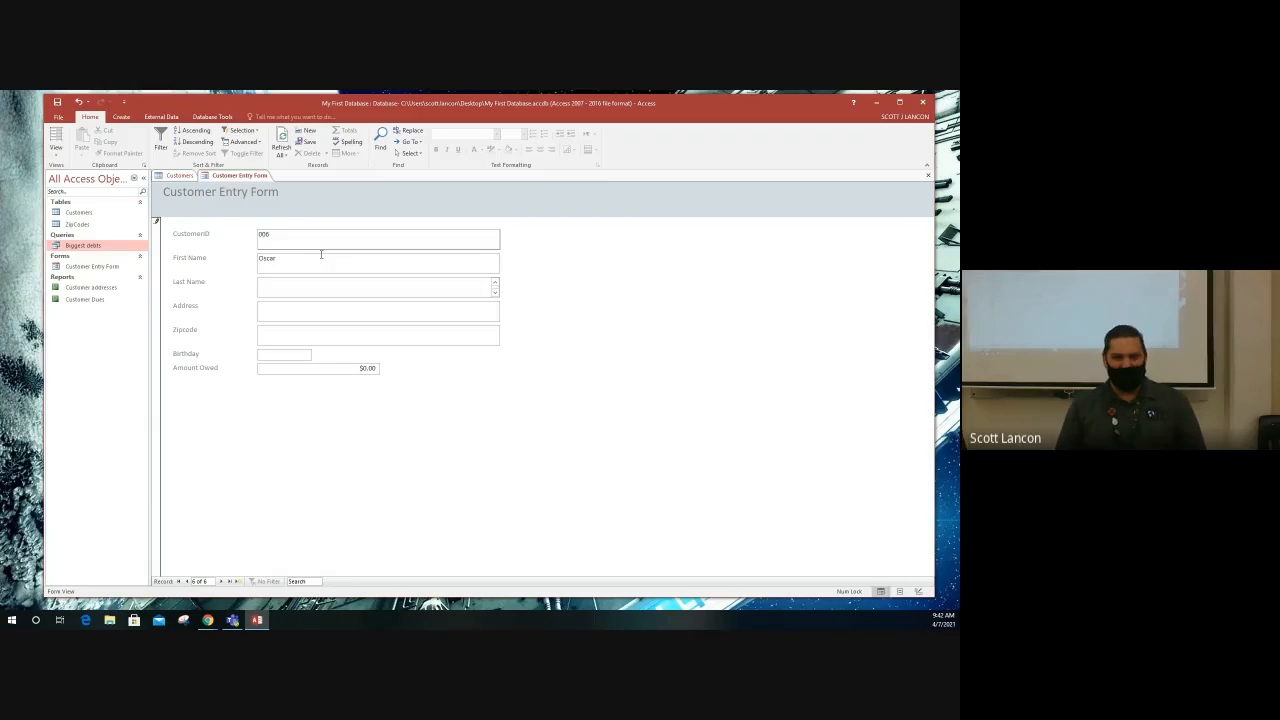
{"action": "type", "text": "Perez"}
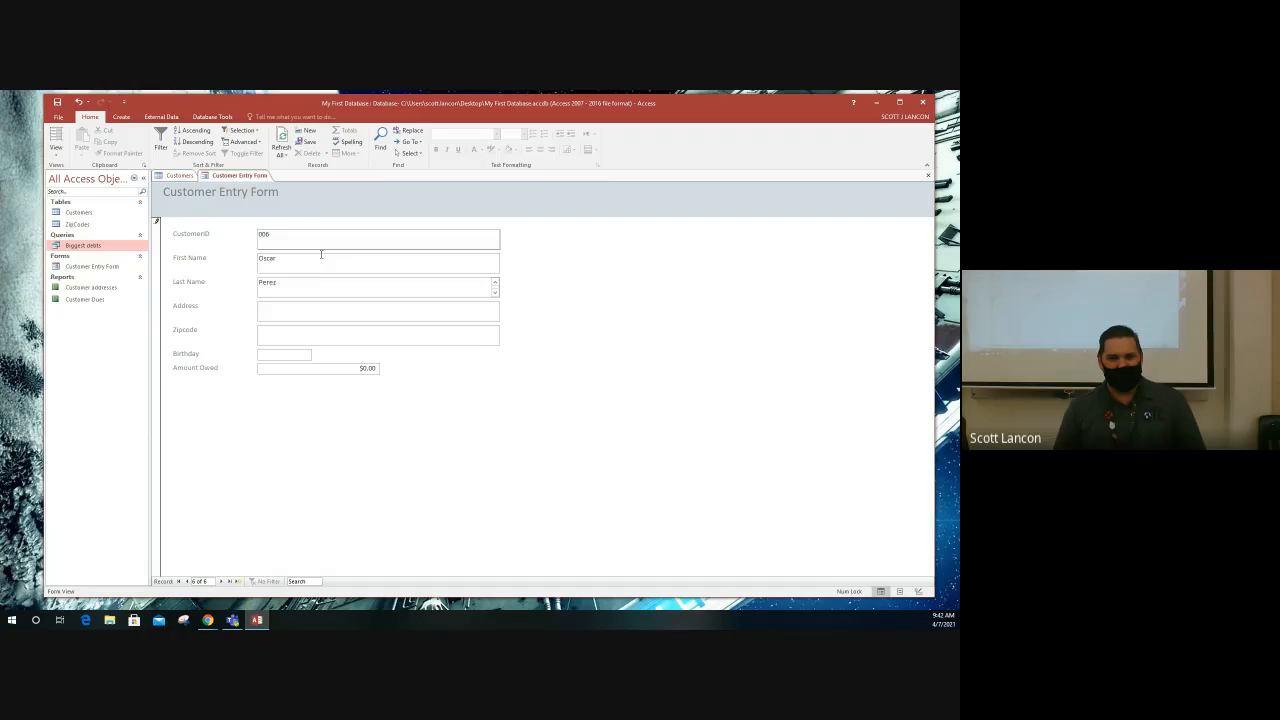
{"action": "key", "text": "Tab"}
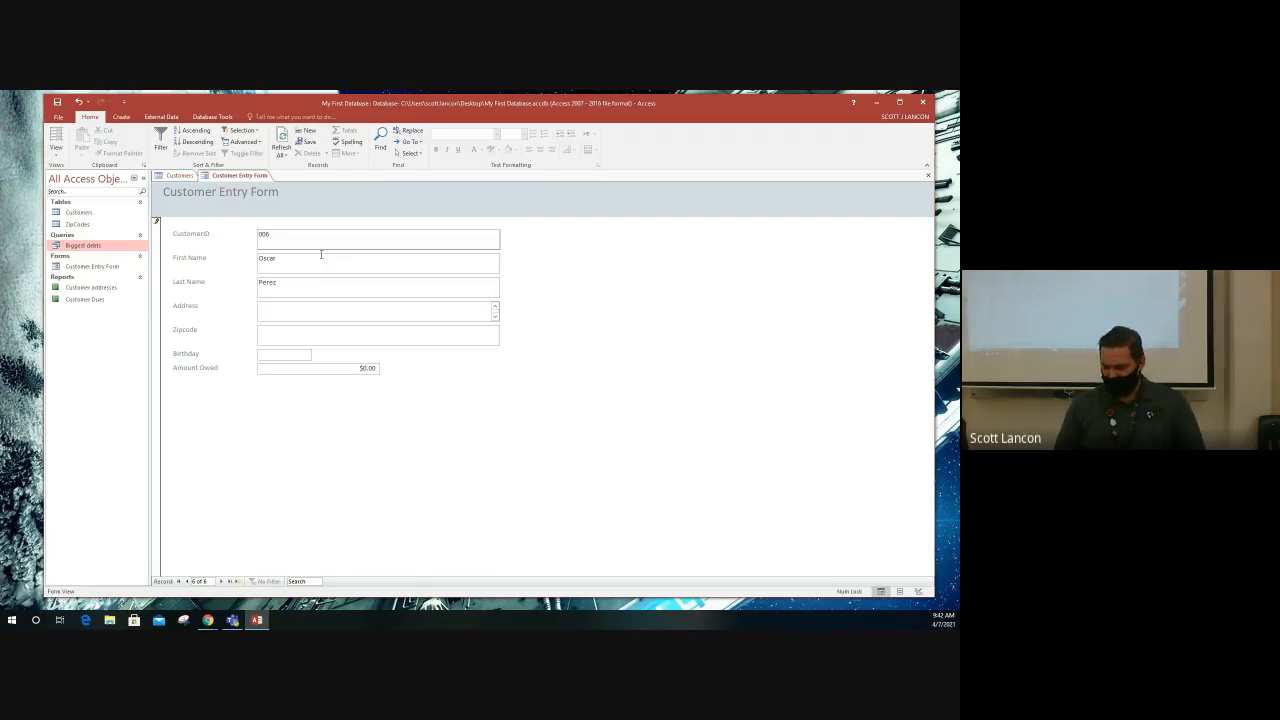
- Fill in the new customer's street address, zip code and date of birth
{"action": "type", "text": "555 S."}
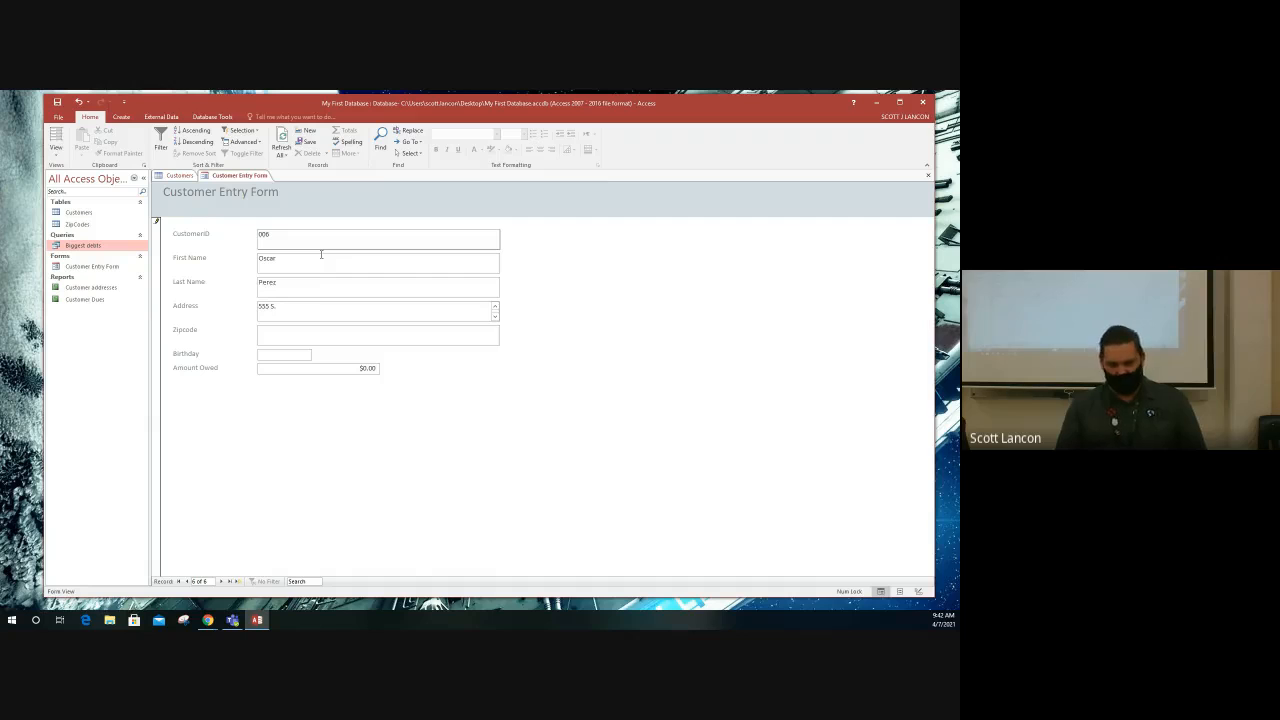
{"action": "type", "text": " Upt"}
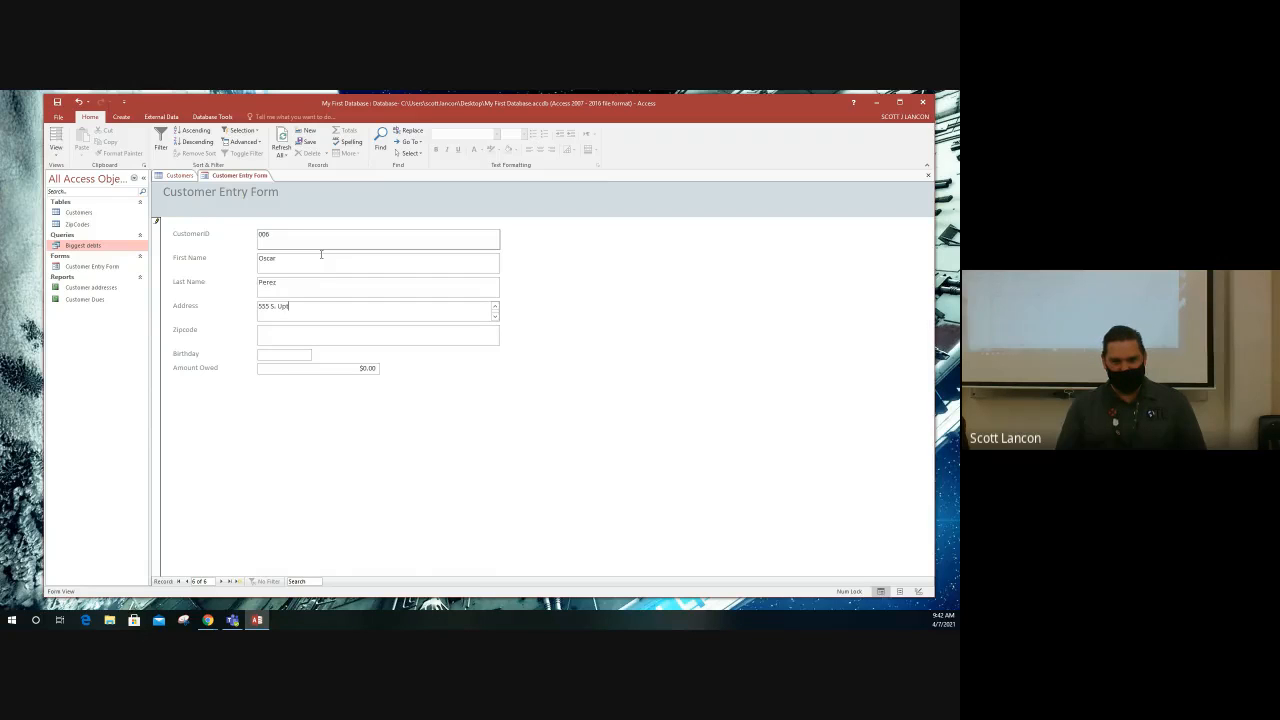
{"action": "type", "text": "own"}
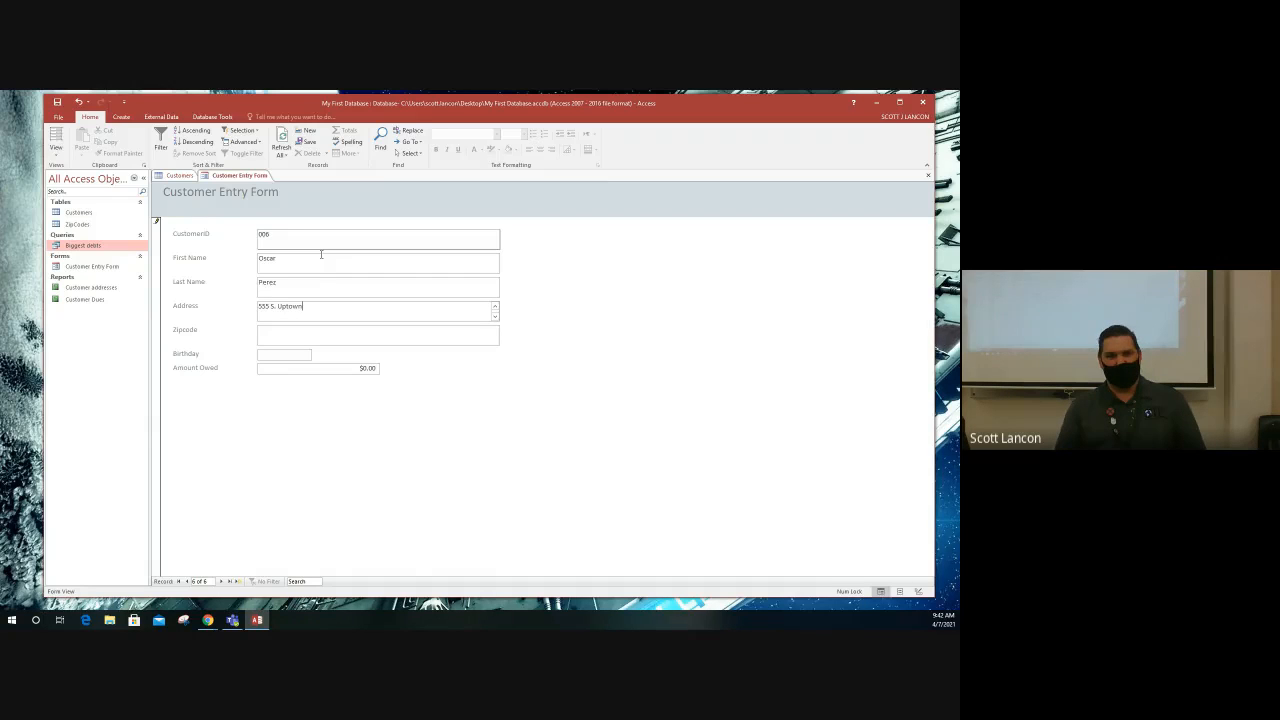
{"action": "type", "text": " Dr."}
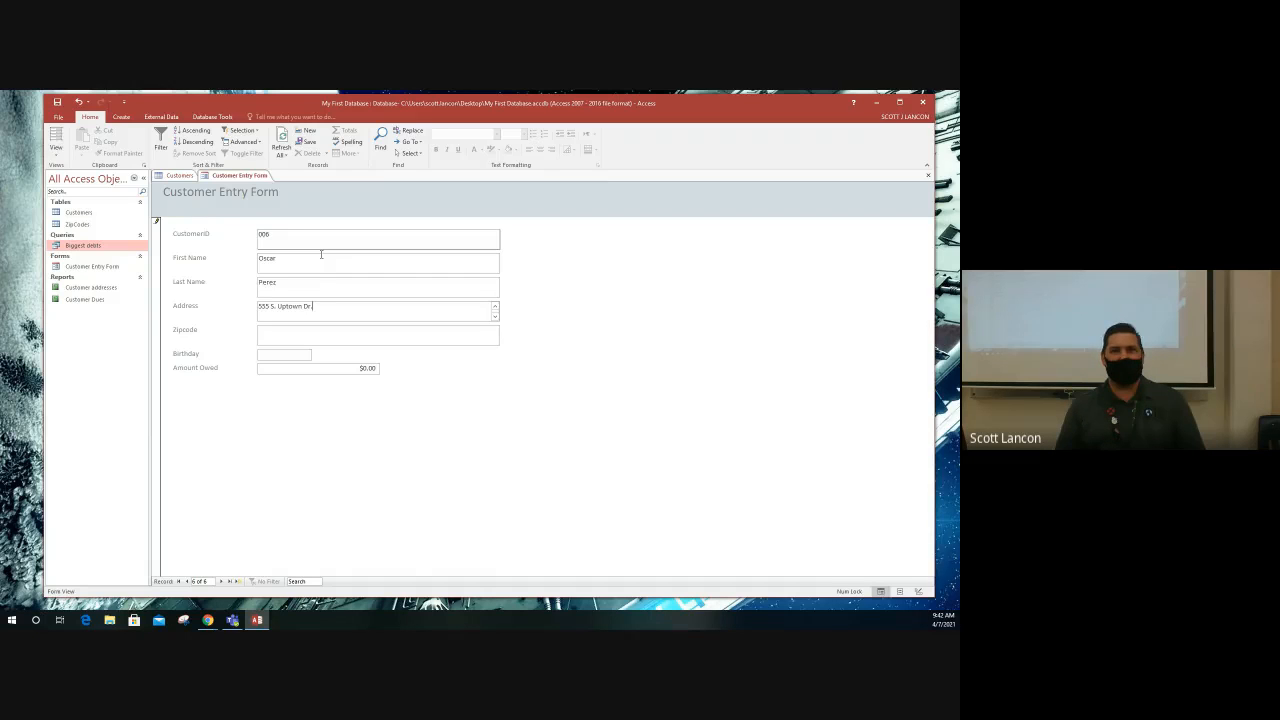
{"action": "key", "text": "Tab"}
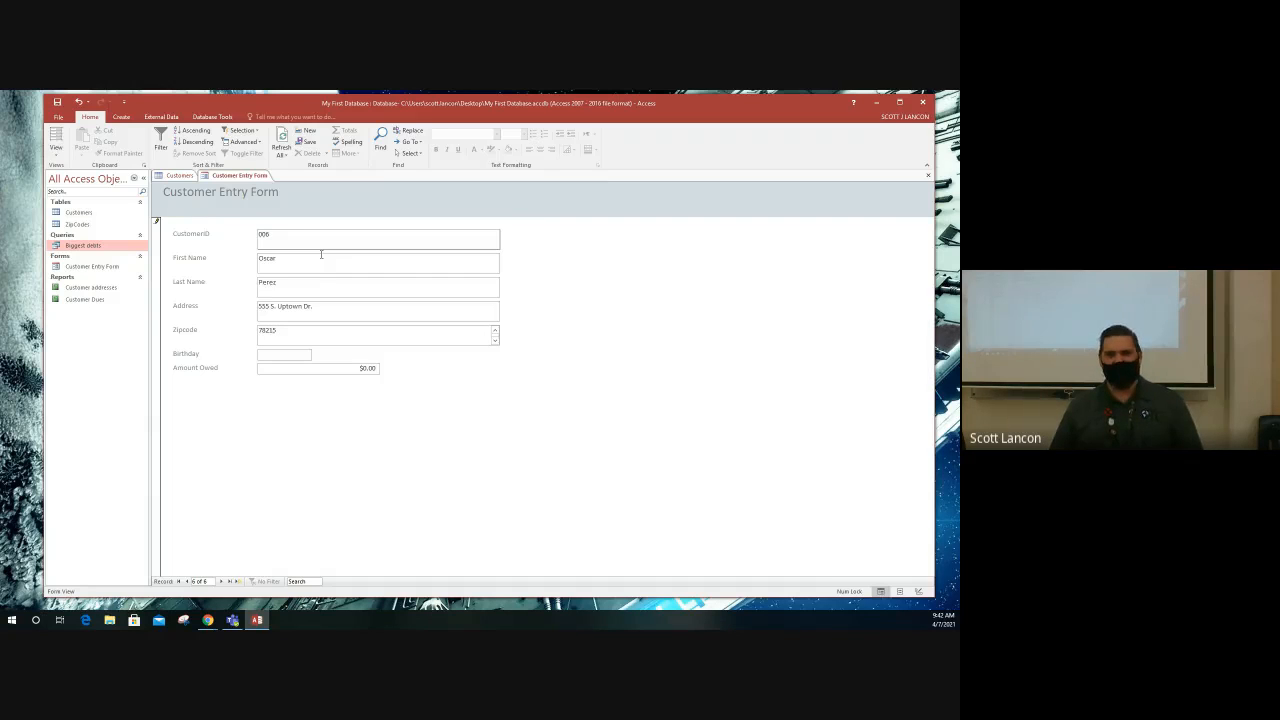
{"action": "key", "text": "Tab"}
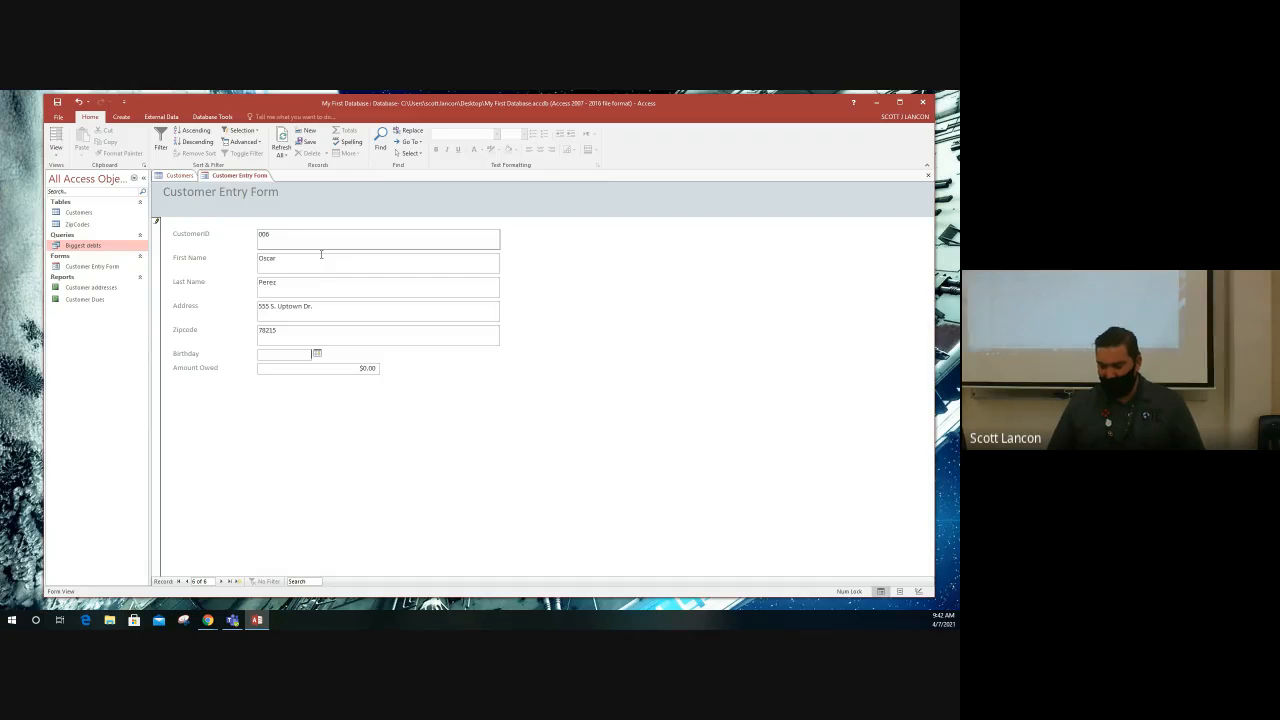
{"action": "type", "text": "10/31/"}
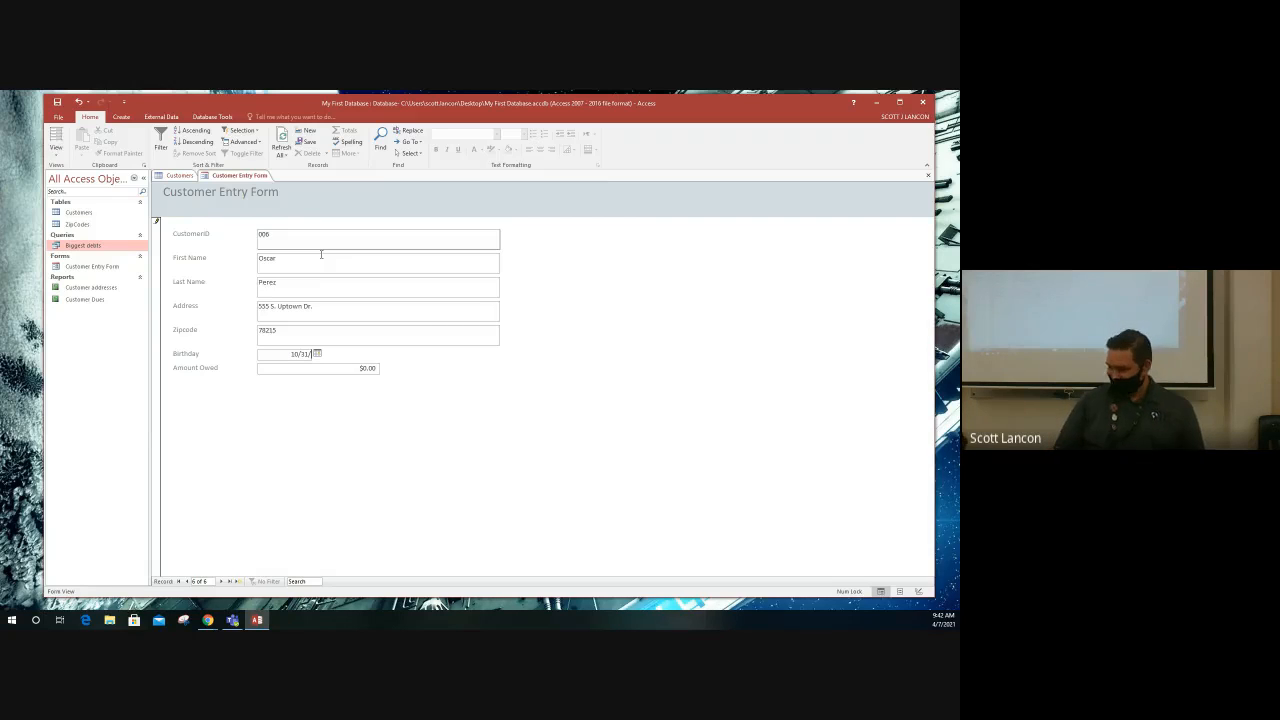
{"action": "type", "text": "90"}
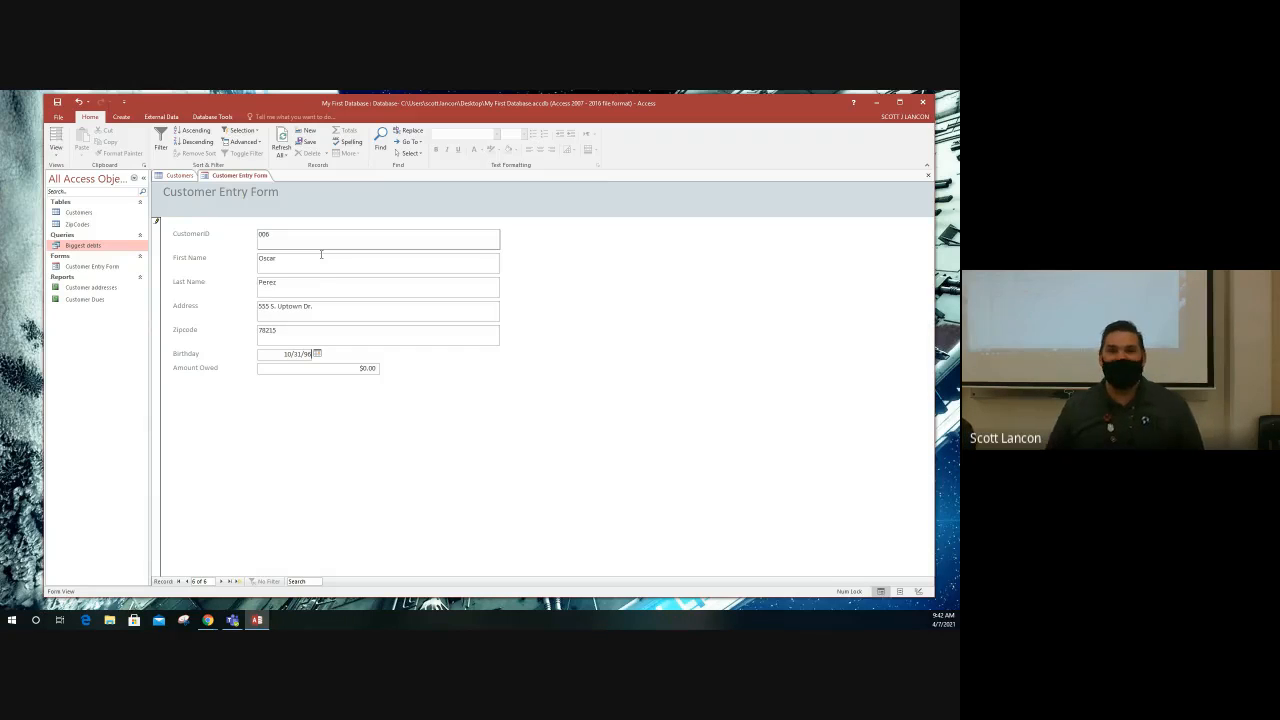
- Review the customer ID, name and address fields filled in for the new record
{"action": "left_click", "coordinate": [281, 239]}
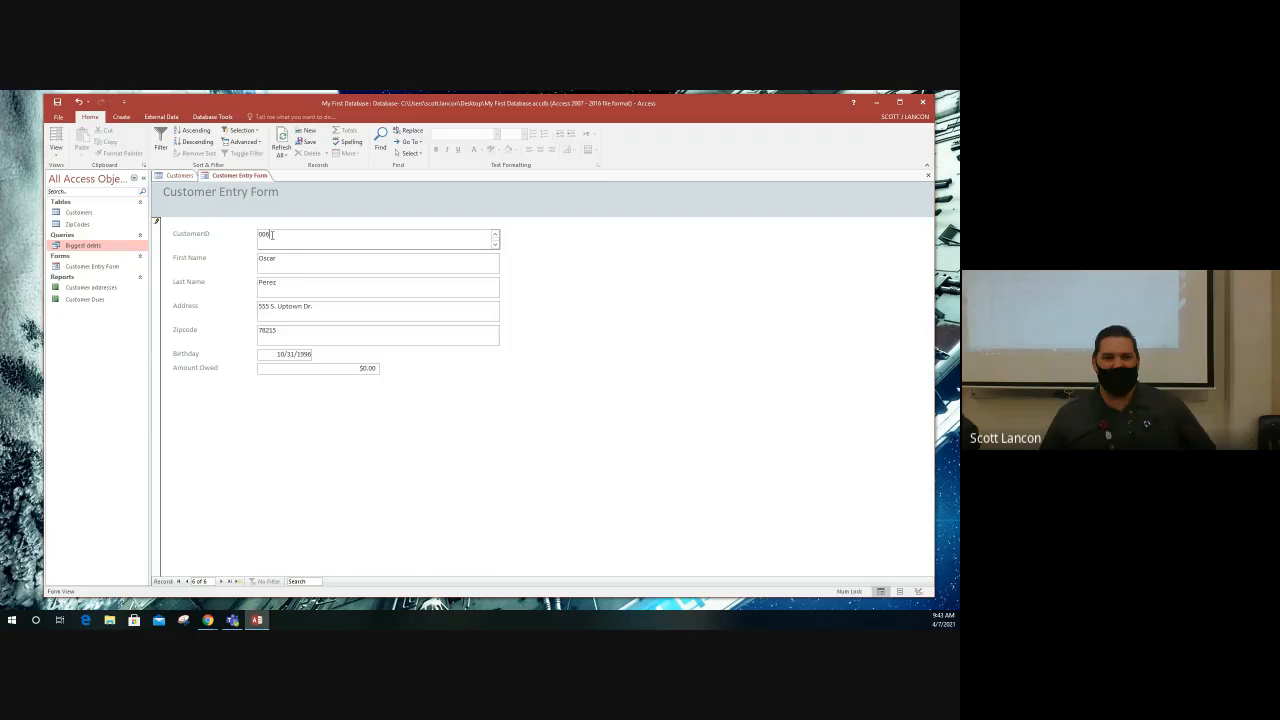
{"action": "left_click_drag", "start_coordinate": [288, 258], "coordinate": [256, 261]}
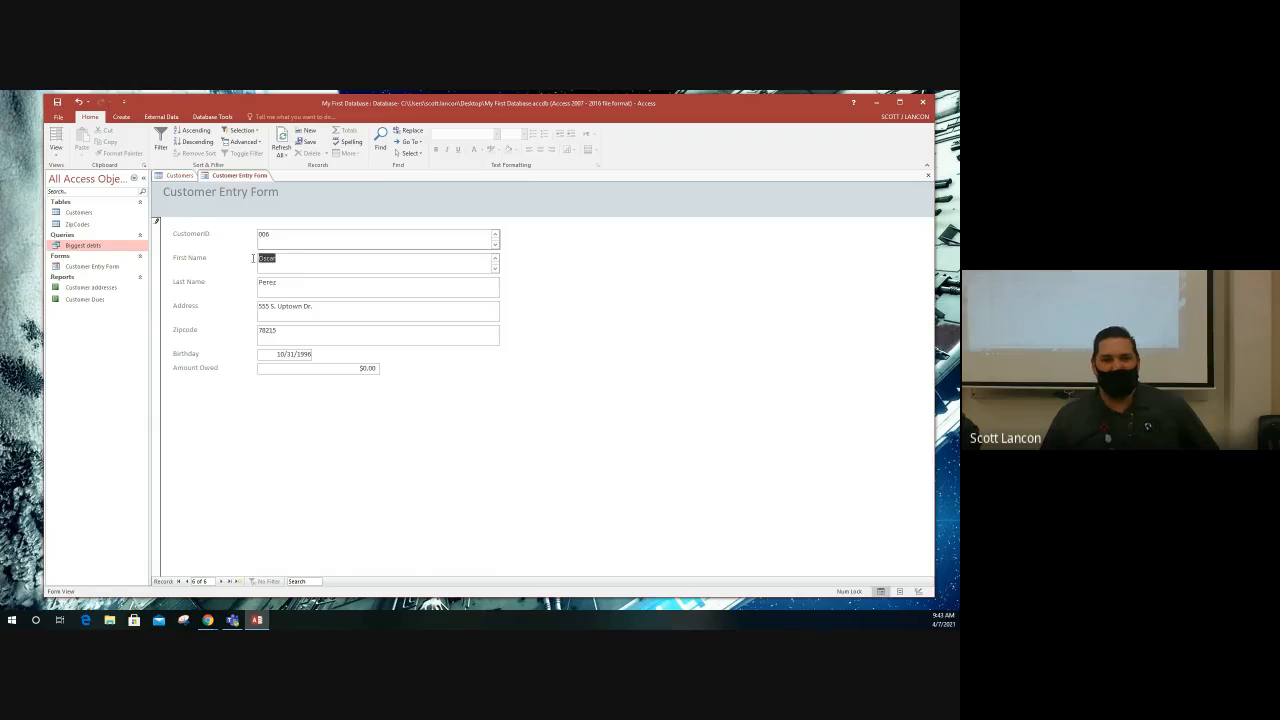
{"action": "left_click", "coordinate": [284, 285]}
{"action": "left_click", "coordinate": [250, 288]}
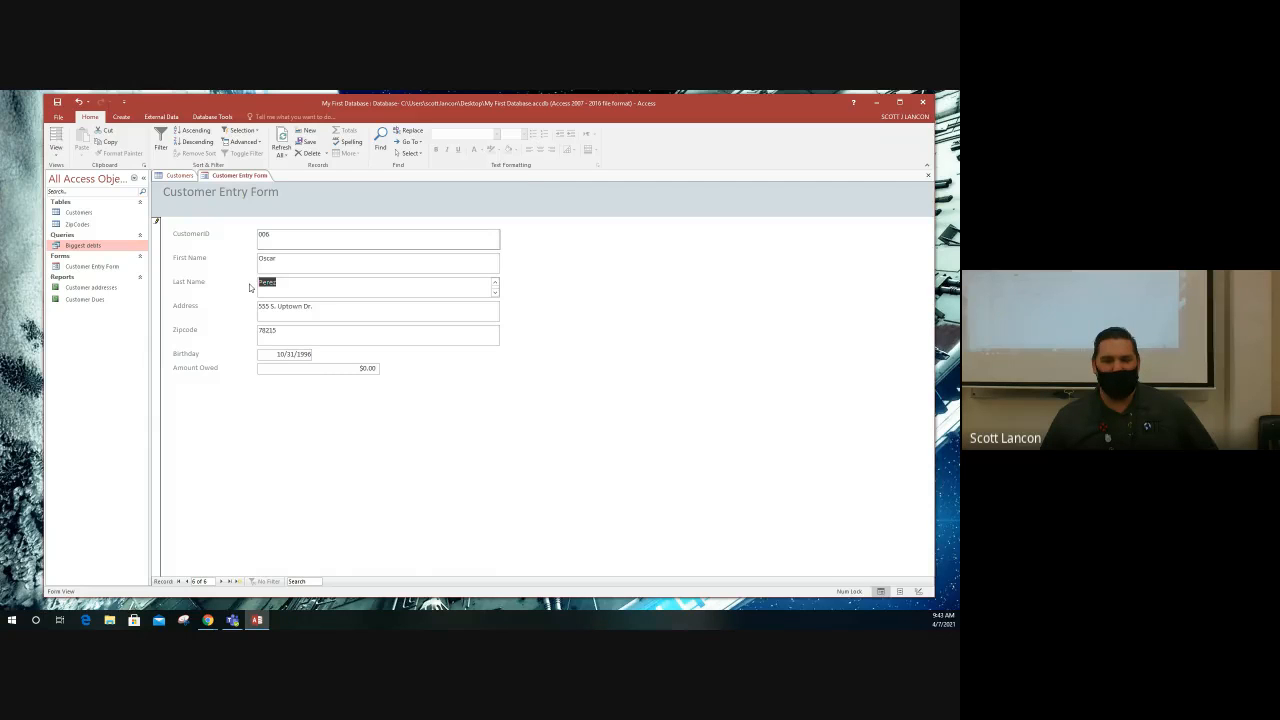
{"action": "left_click", "coordinate": [325, 313]}
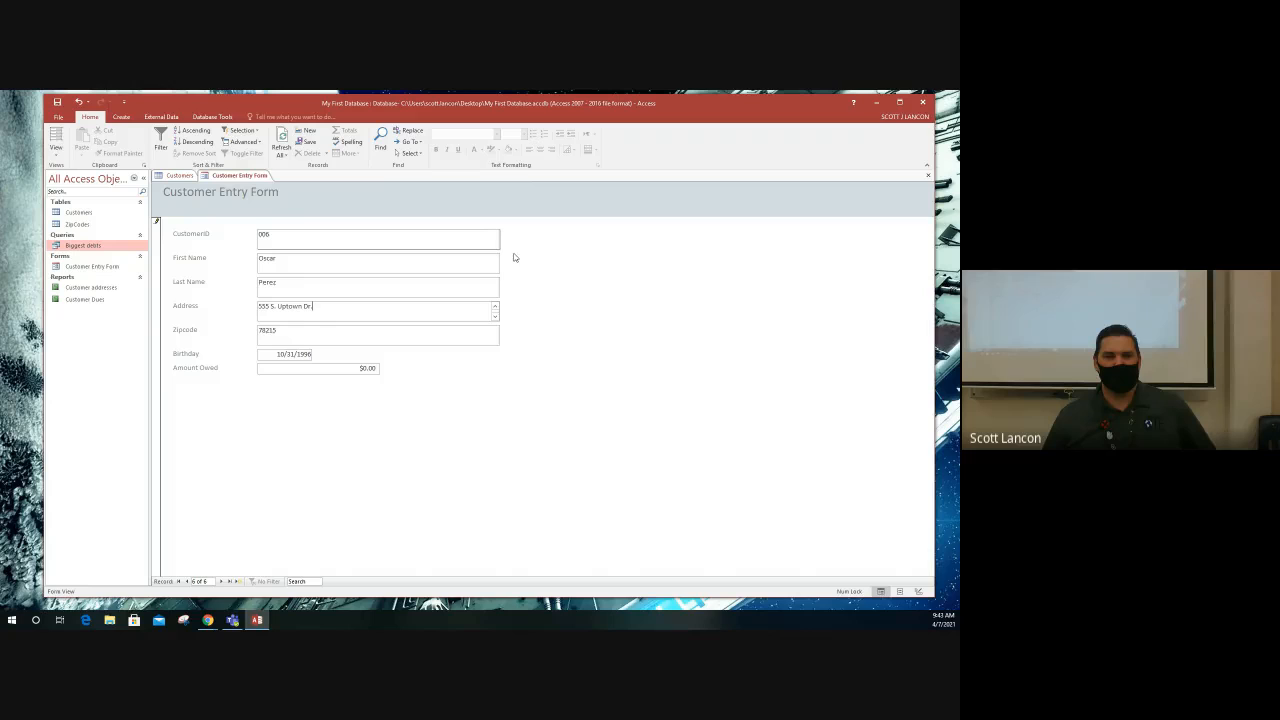
{"action": "left_click", "coordinate": [341, 242]}
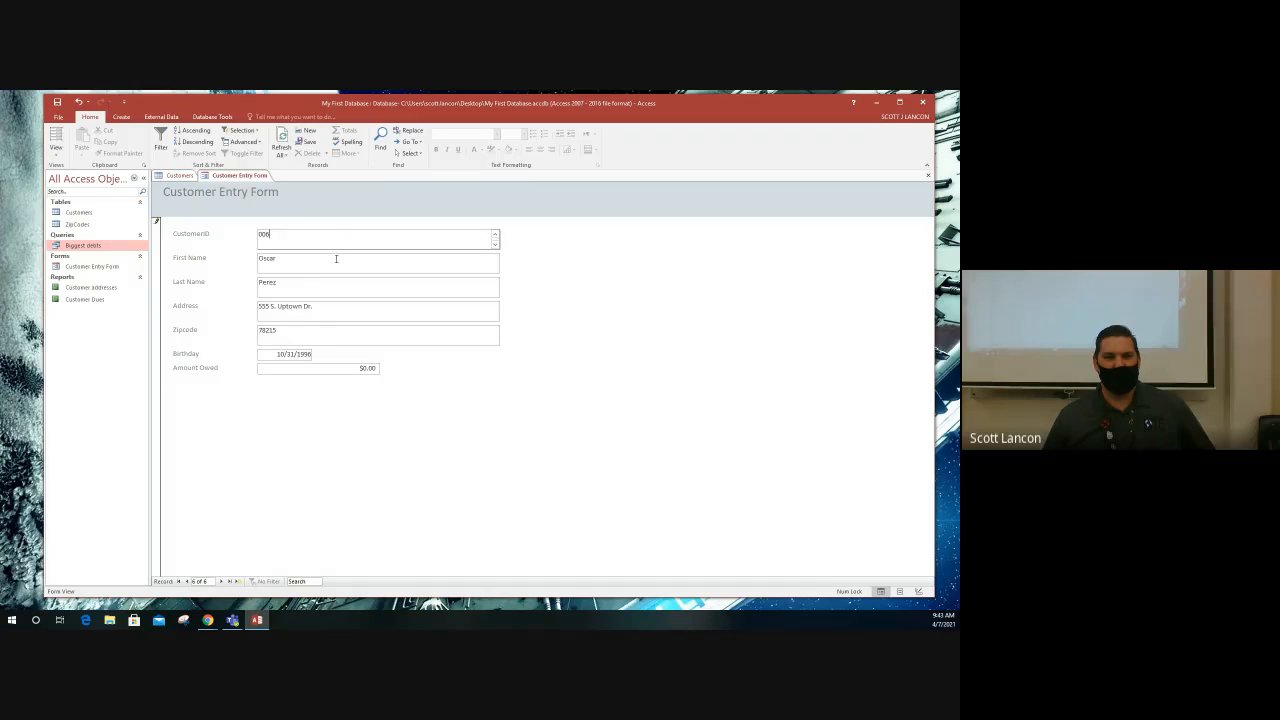
- Set the new customer's Amount Owed to $100.00
{"action": "left_click", "coordinate": [279, 354]}
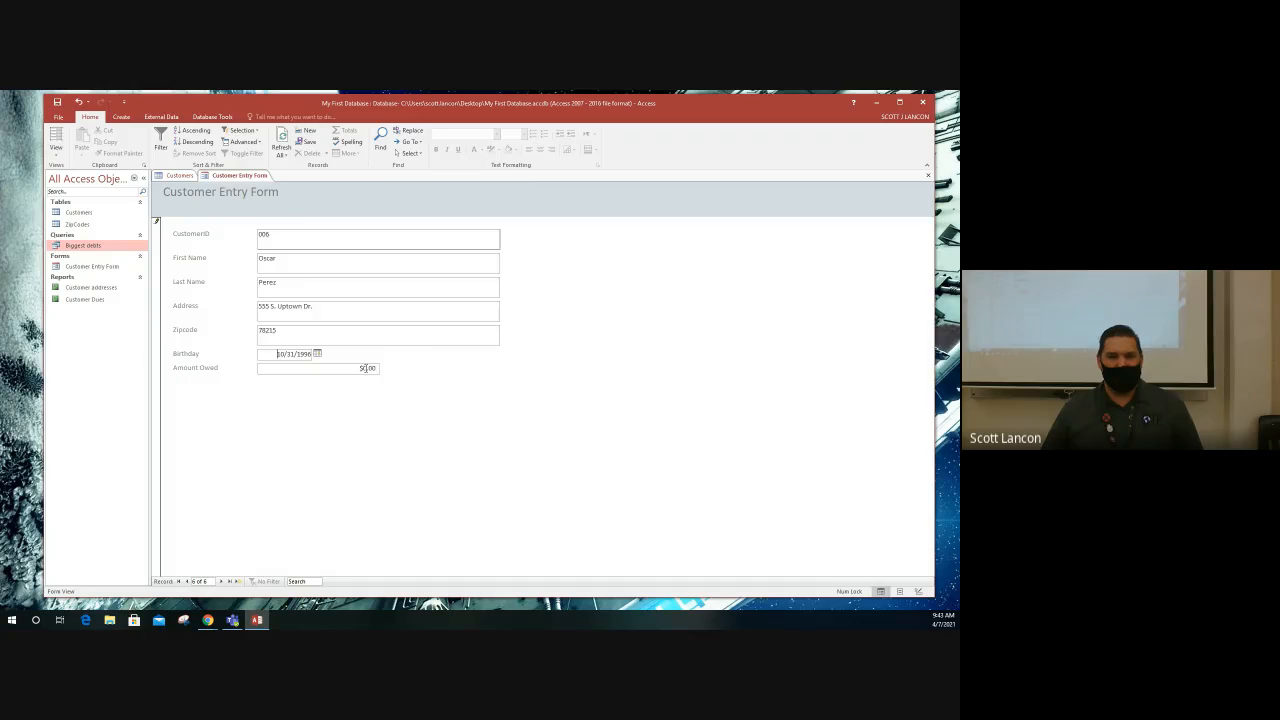
{"action": "left_click", "coordinate": [366, 369]}
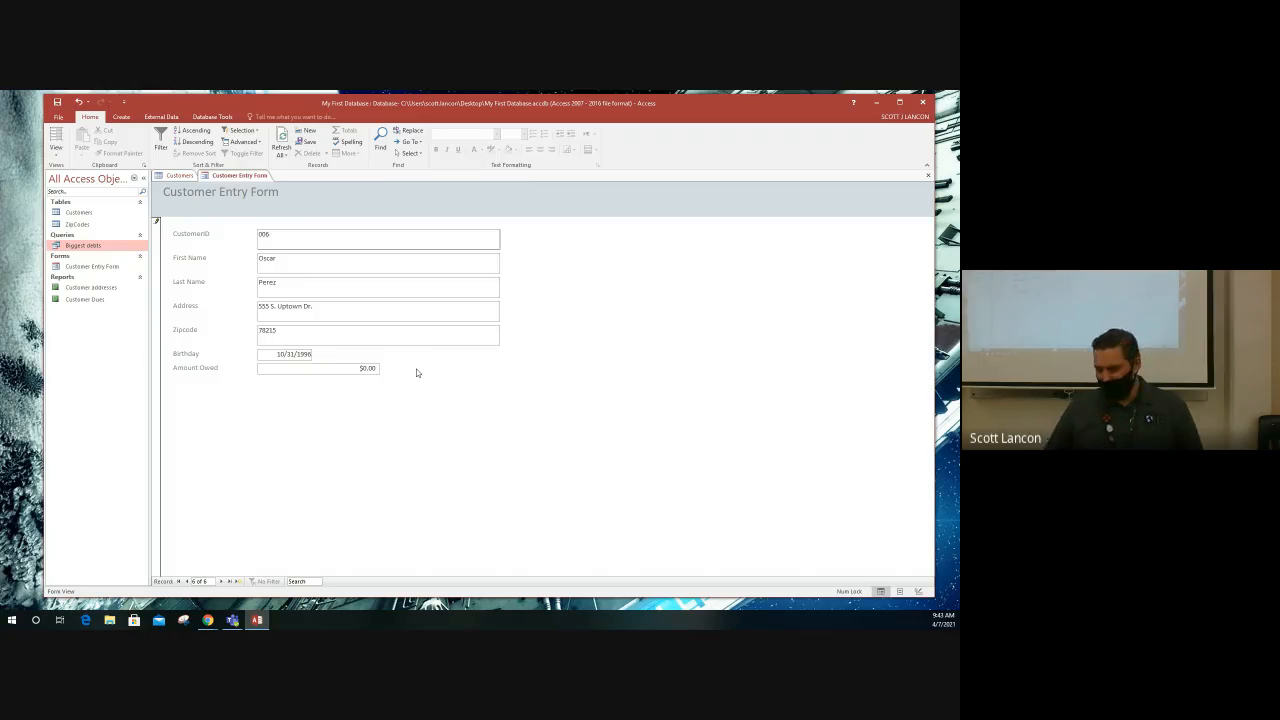
{"action": "type", "text": "10"}
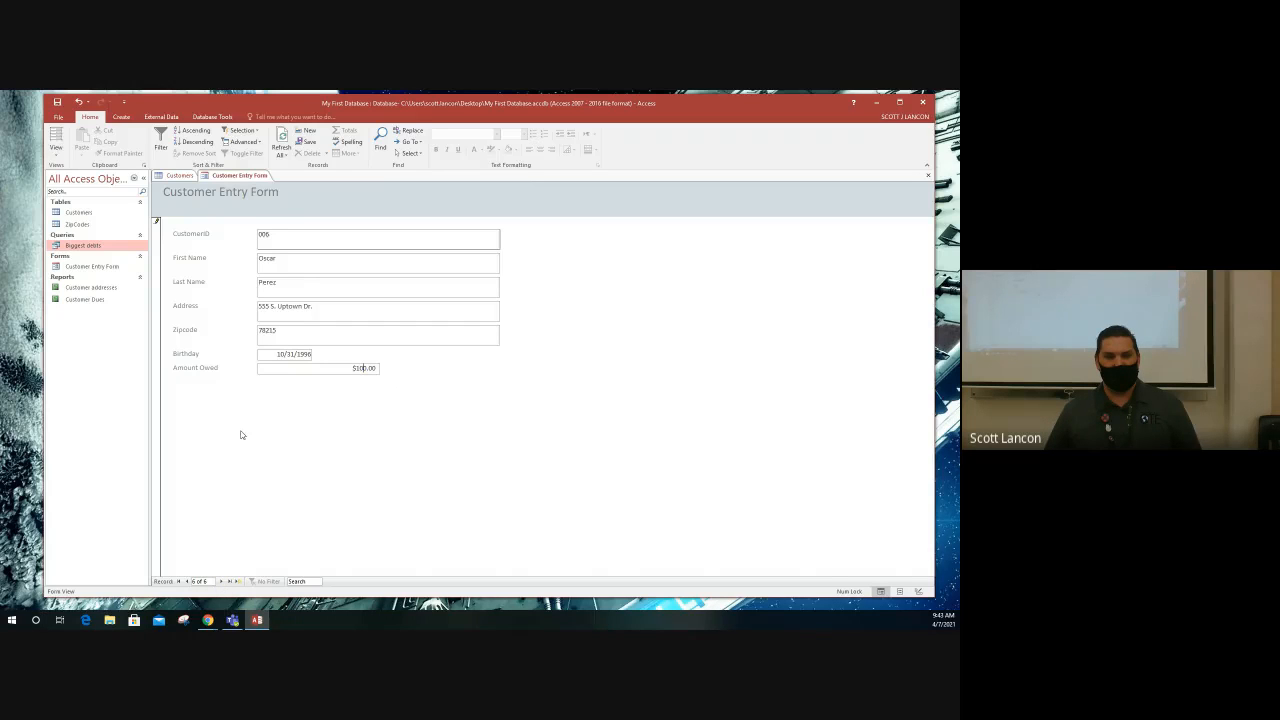
- Check the Customers table for the new entry, and save the form's record by advancing to a blank one
{"action": "left_click", "coordinate": [178, 176]}
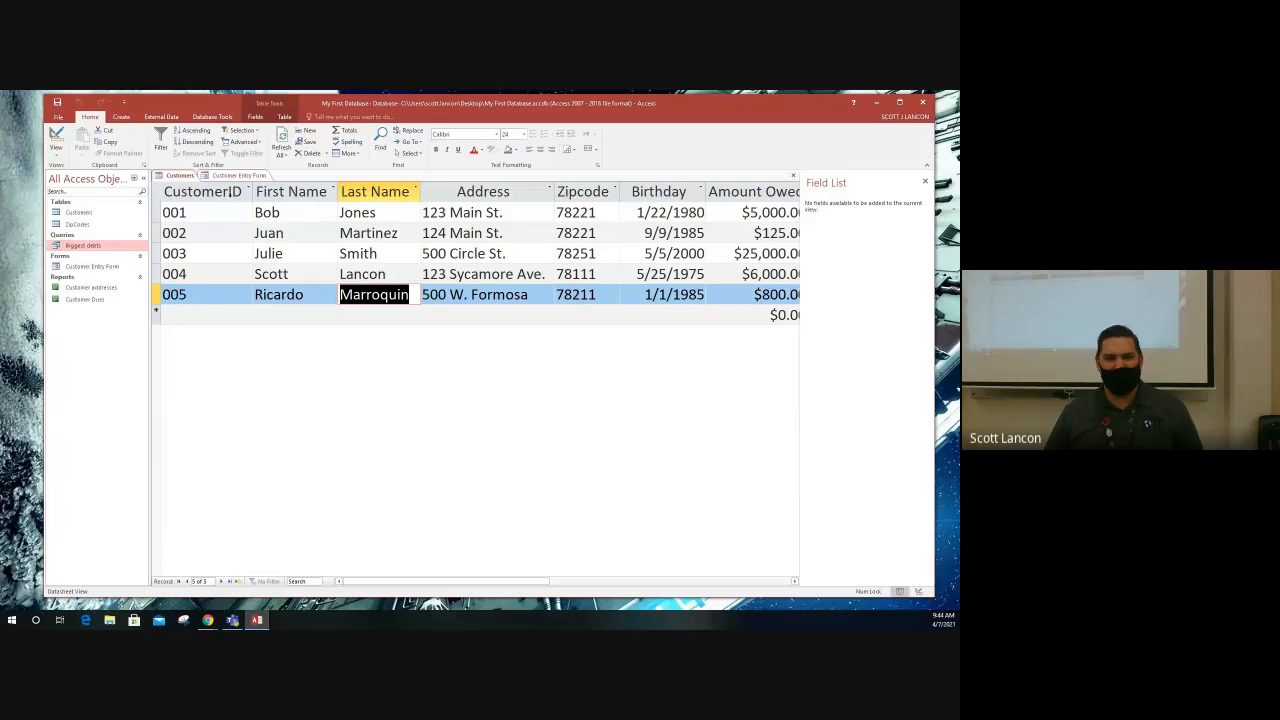
{"action": "left_click", "coordinate": [238, 176]}
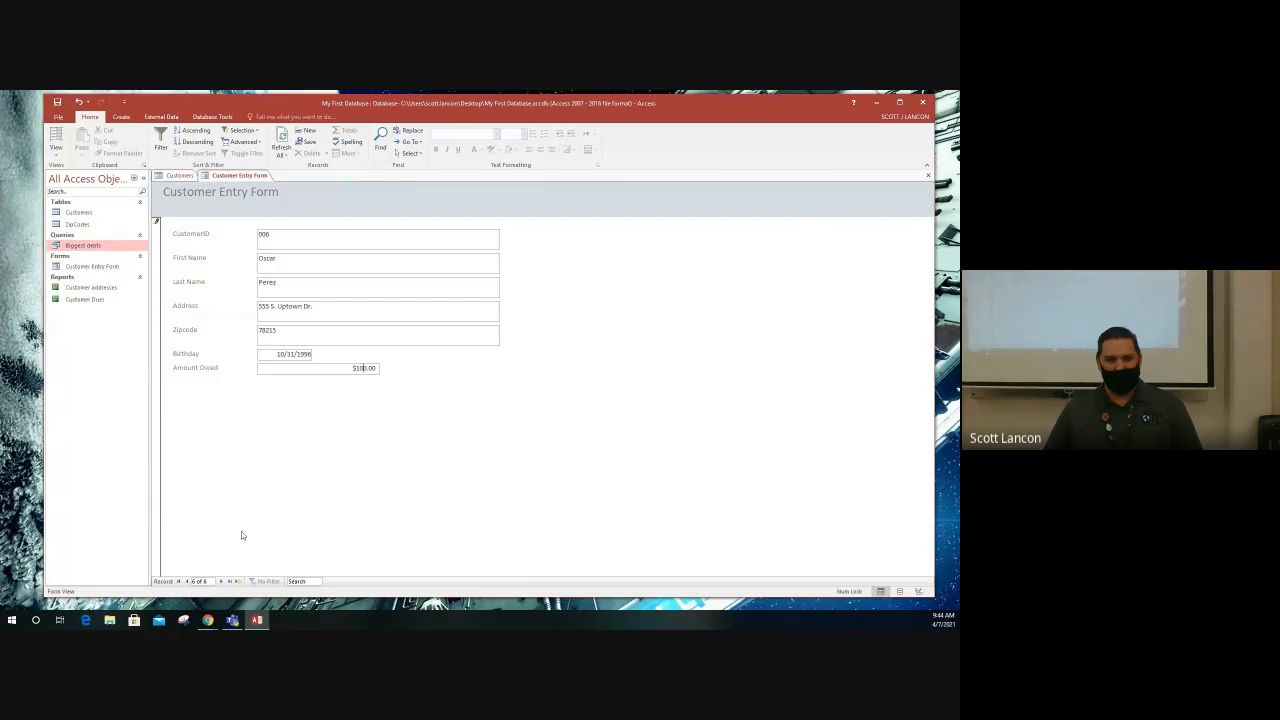
{"action": "left_click", "coordinate": [221, 581]}
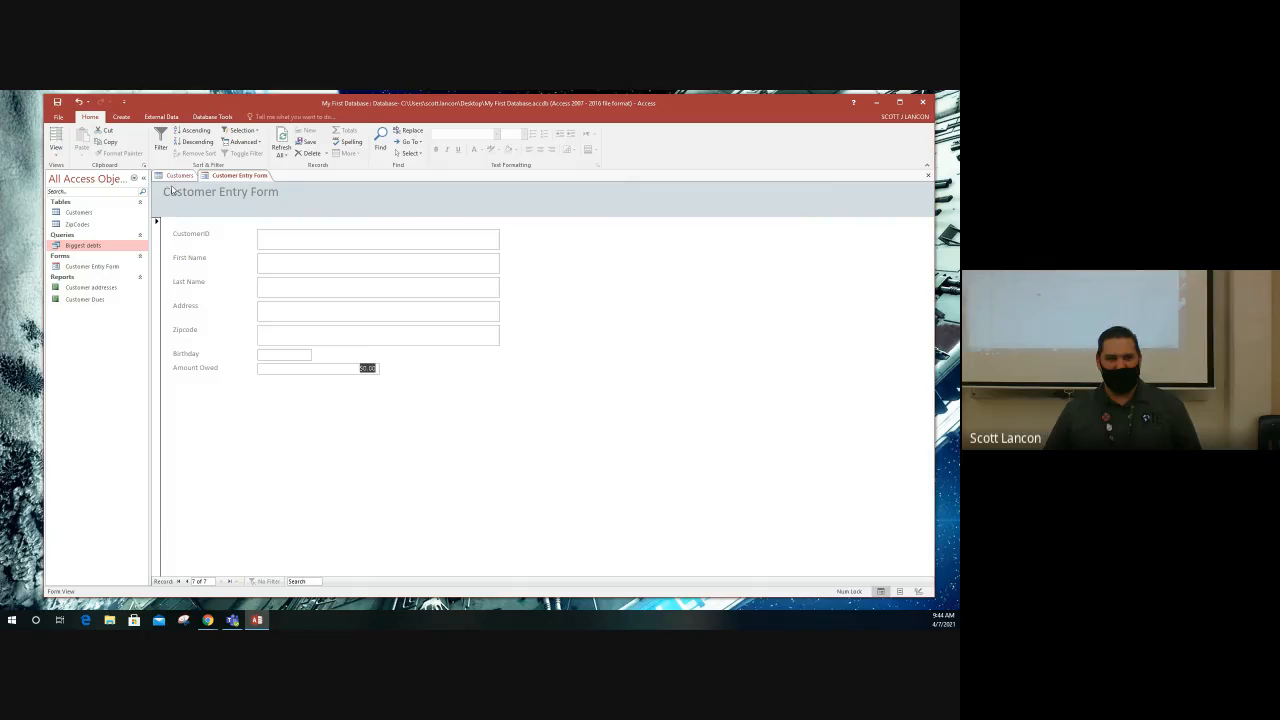
- Close the outdated Customers table and reopen it to refresh its records
{"action": "left_click", "coordinate": [179, 176]}
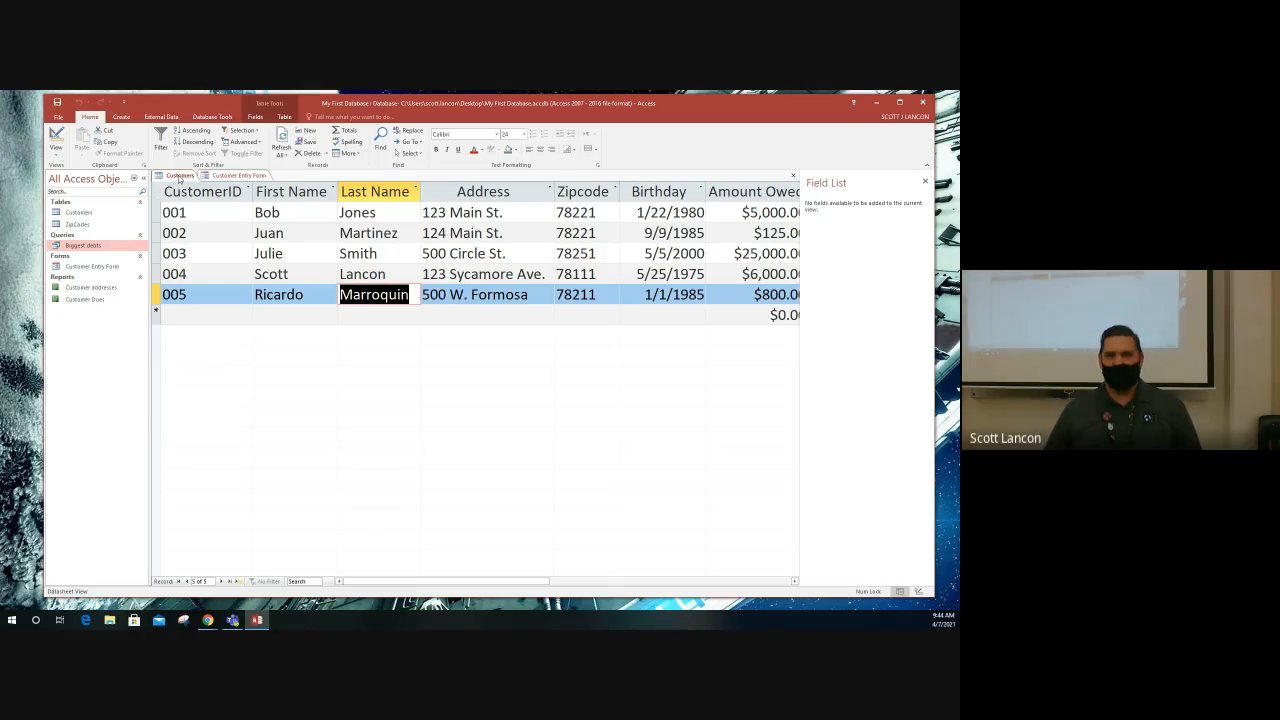
{"action": "left_click", "coordinate": [793, 176]}
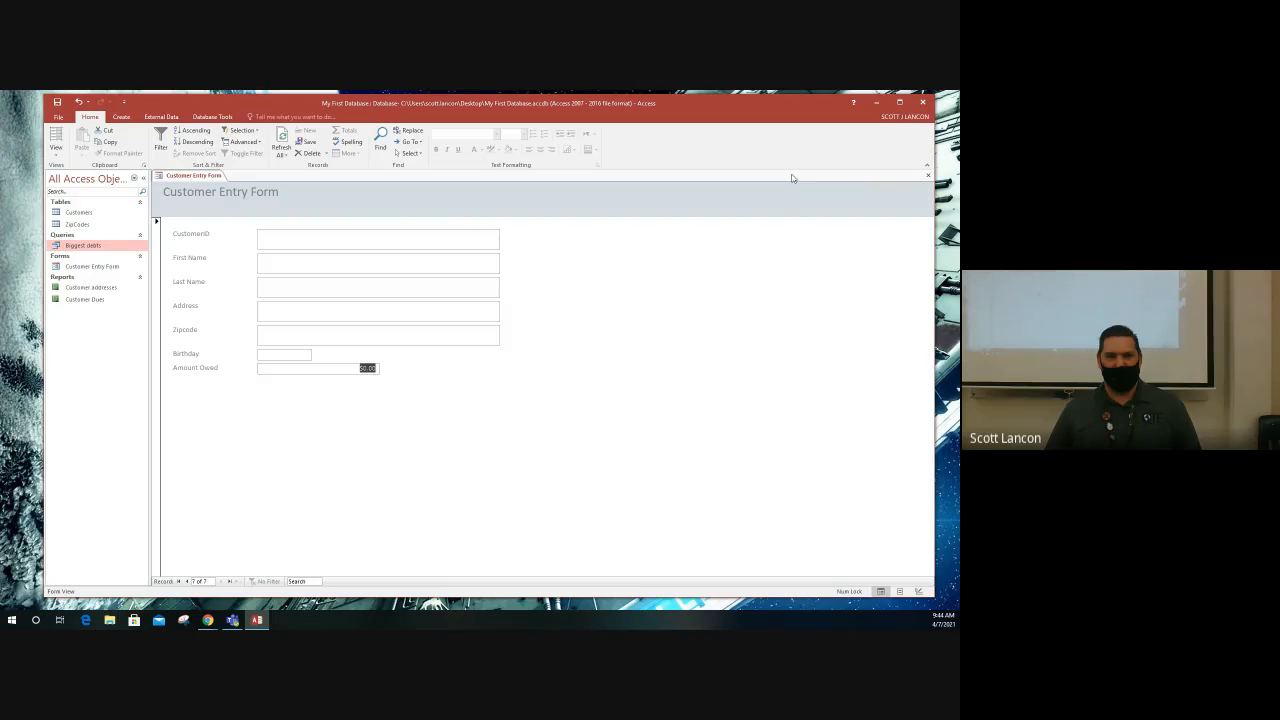
{"action": "double_click", "coordinate": [79, 213]}
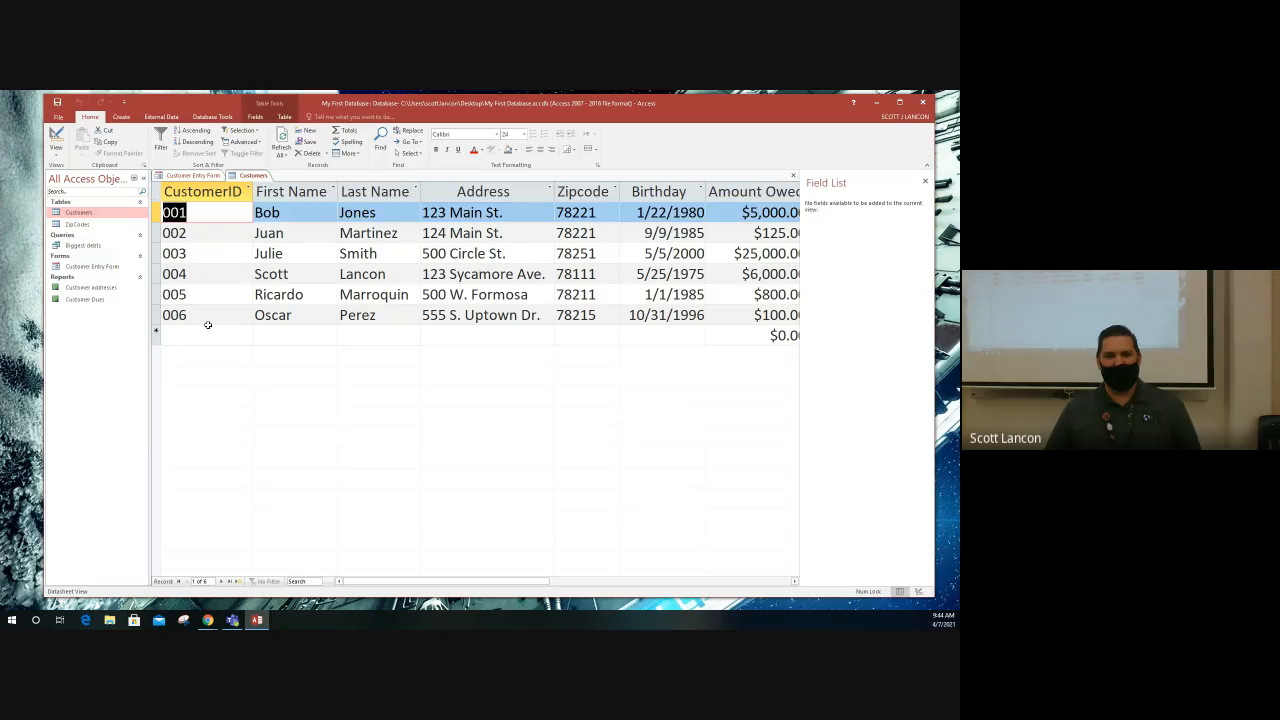
- Examine the newly added customer's row in the Customers table, field by field from CustomerID to Amount Owed
{"action": "left_click", "coordinate": [208, 326]}
{"action": "left_click", "coordinate": [306, 321]}
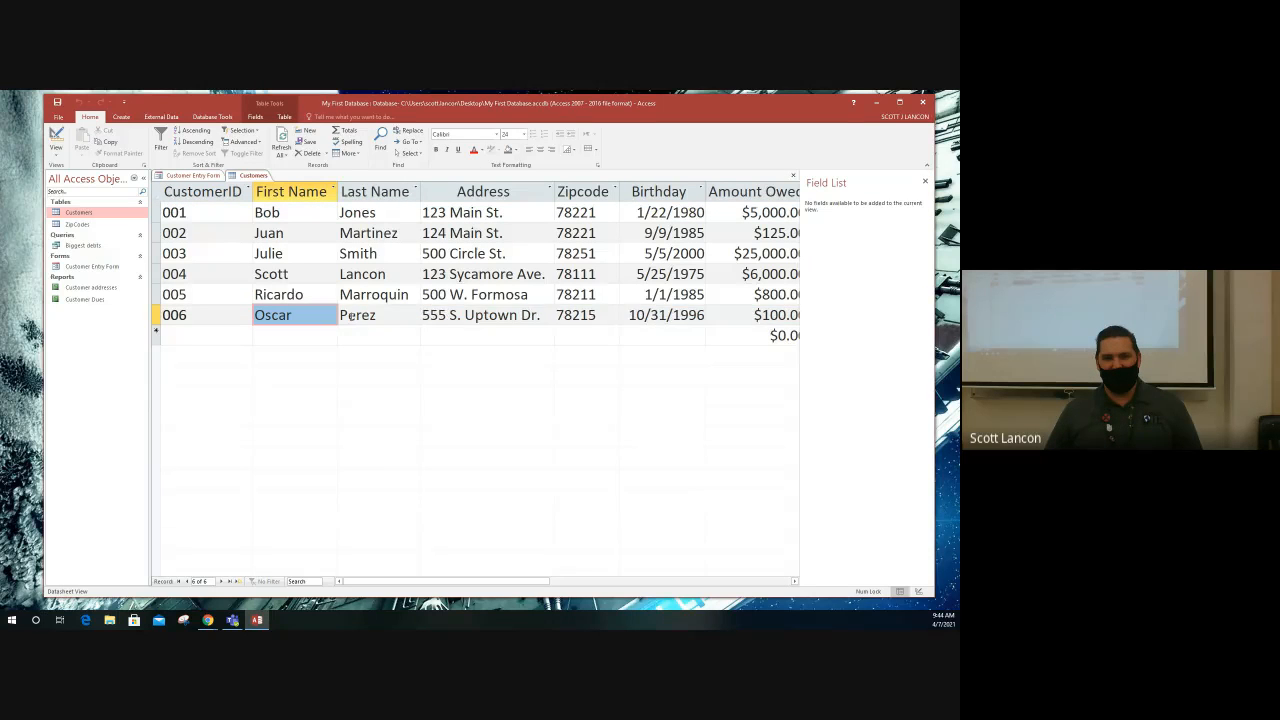
{"action": "left_click", "coordinate": [353, 316]}
{"action": "left_click", "coordinate": [438, 315]}
{"action": "left_click", "coordinate": [586, 315]}
{"action": "left_click", "coordinate": [650, 315]}
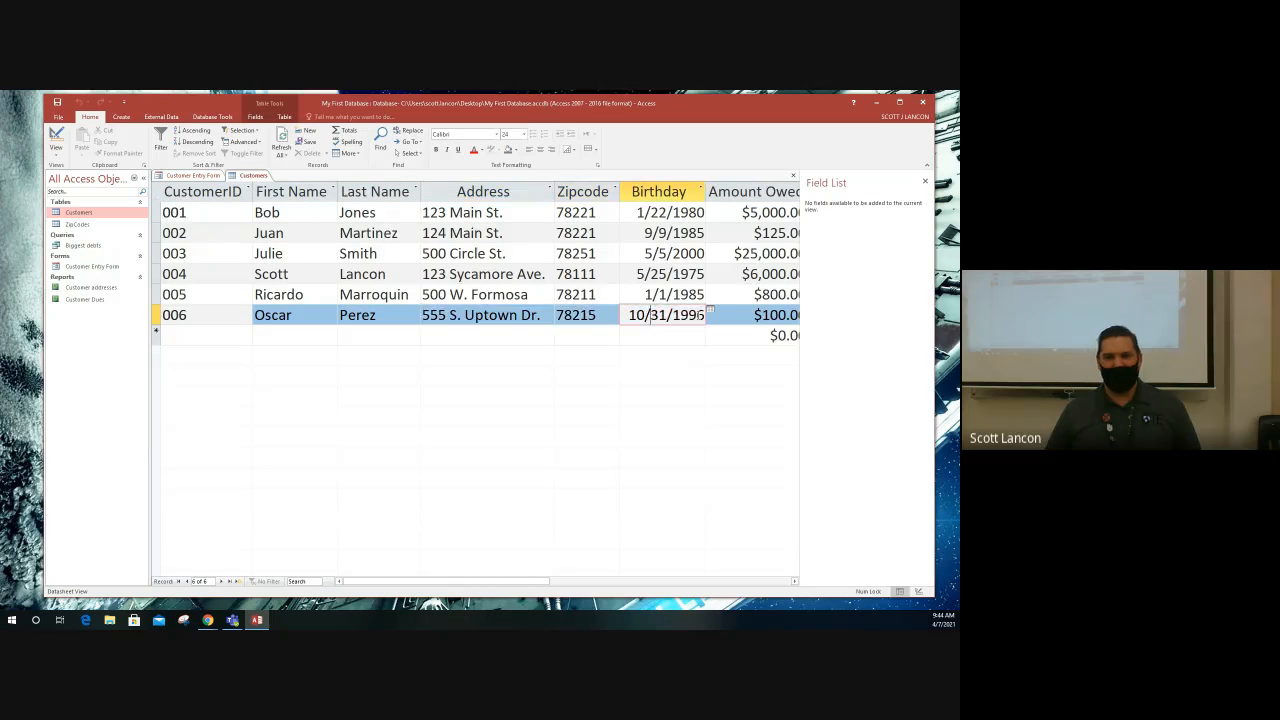
{"action": "key", "text": "Tab"}
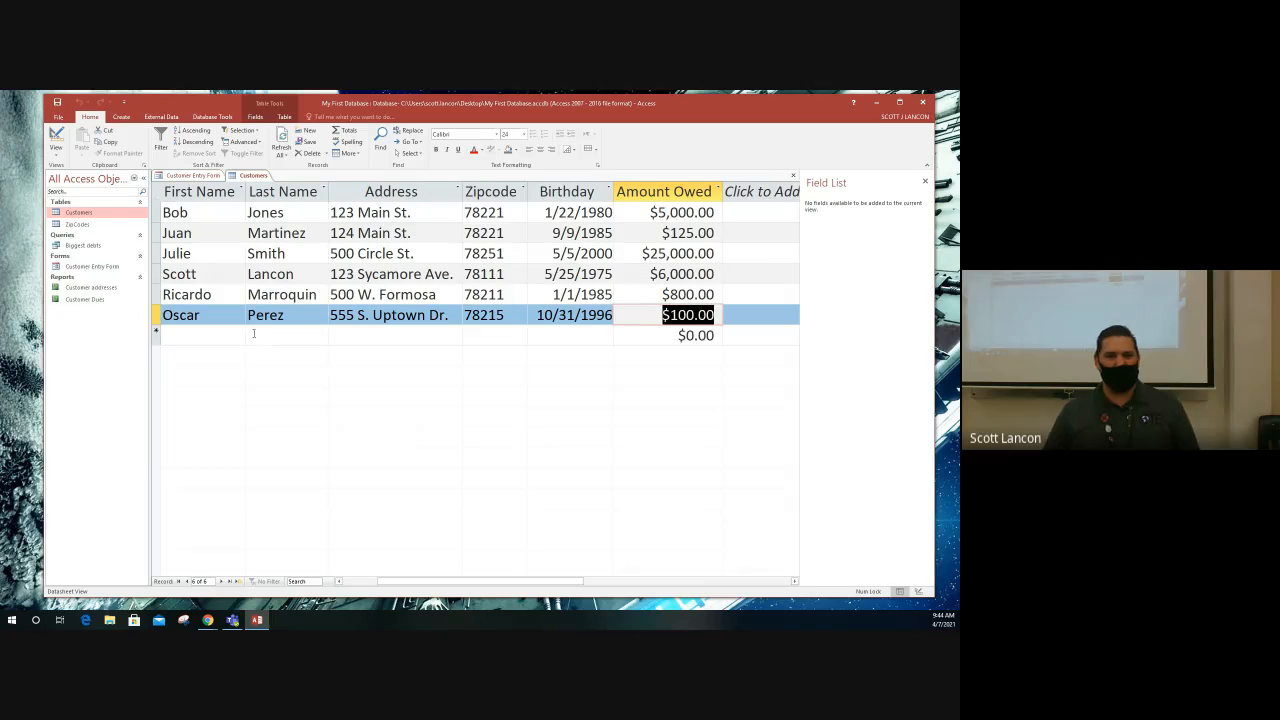
{"action": "left_click", "coordinate": [280, 315]}
{"action": "left_click", "coordinate": [204, 315]}
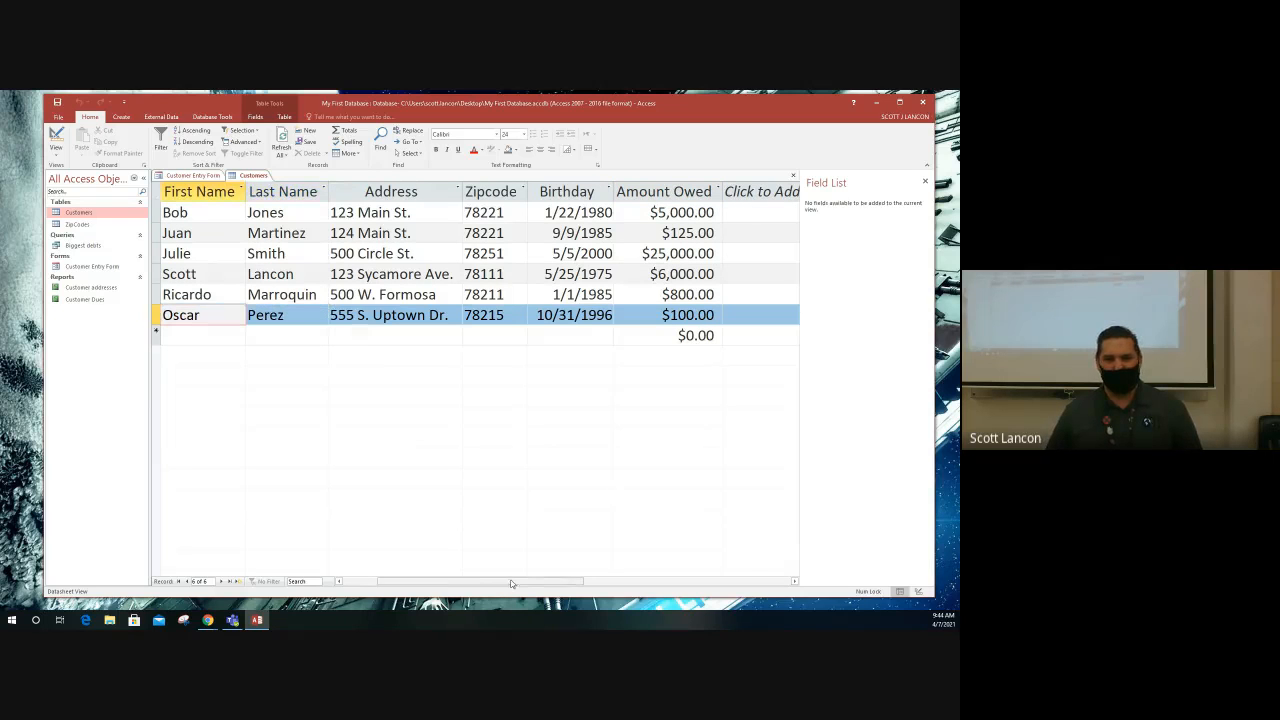
{"action": "left_click_drag", "start_coordinate": [511, 583], "coordinate": [457, 583]}
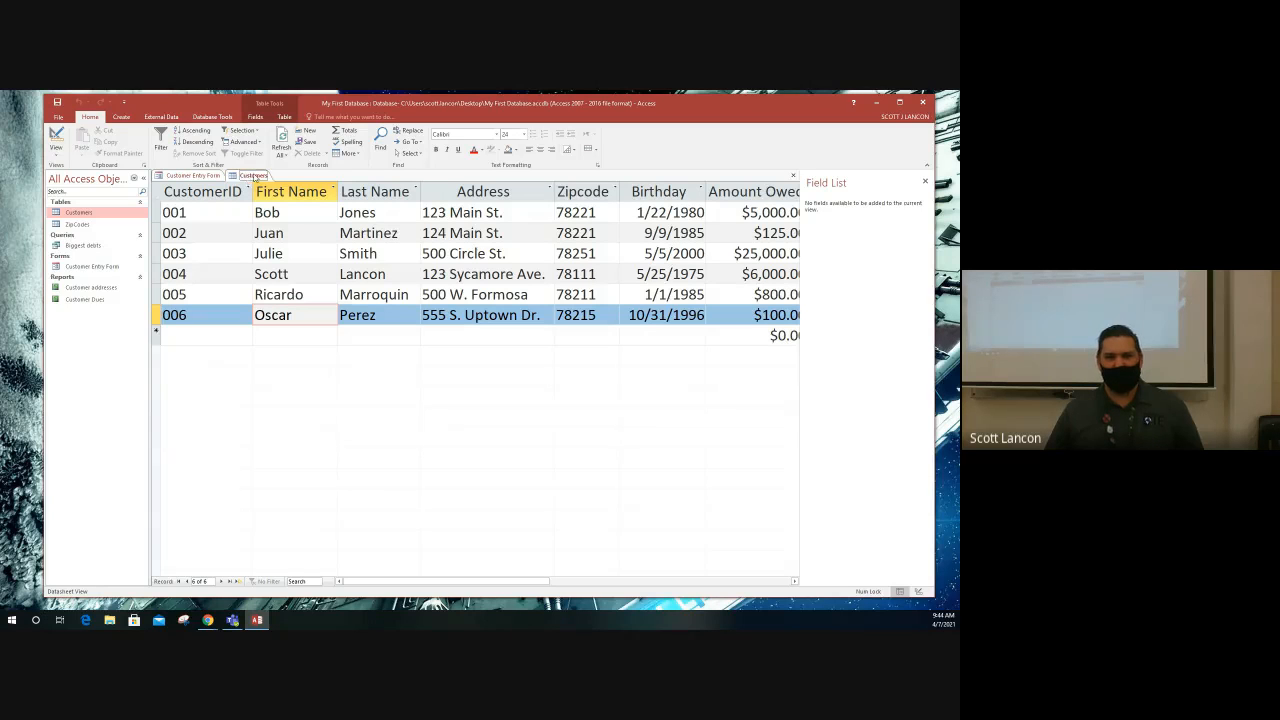
- Close the Field List and the Customers table, and switch the Customer Entry Form to Design View
{"action": "left_click", "coordinate": [925, 184]}
{"action": "left_click", "coordinate": [927, 175]}
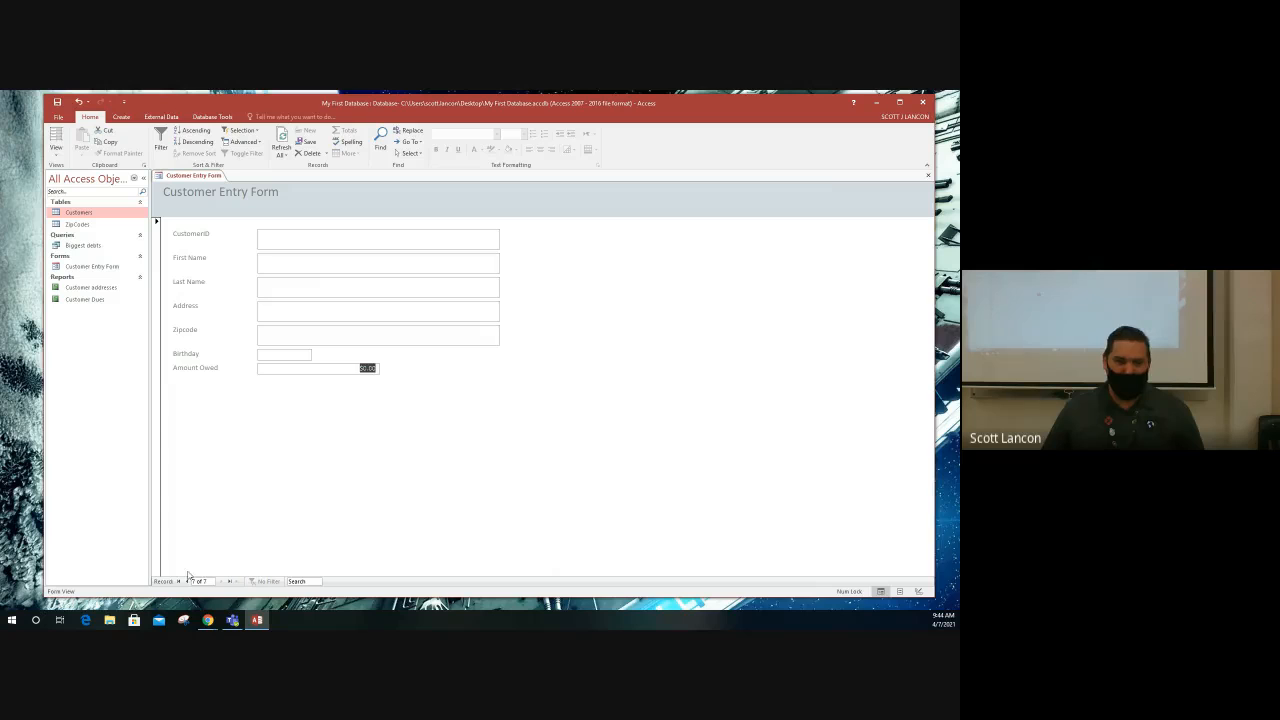
{"action": "left_click", "coordinate": [186, 581]}
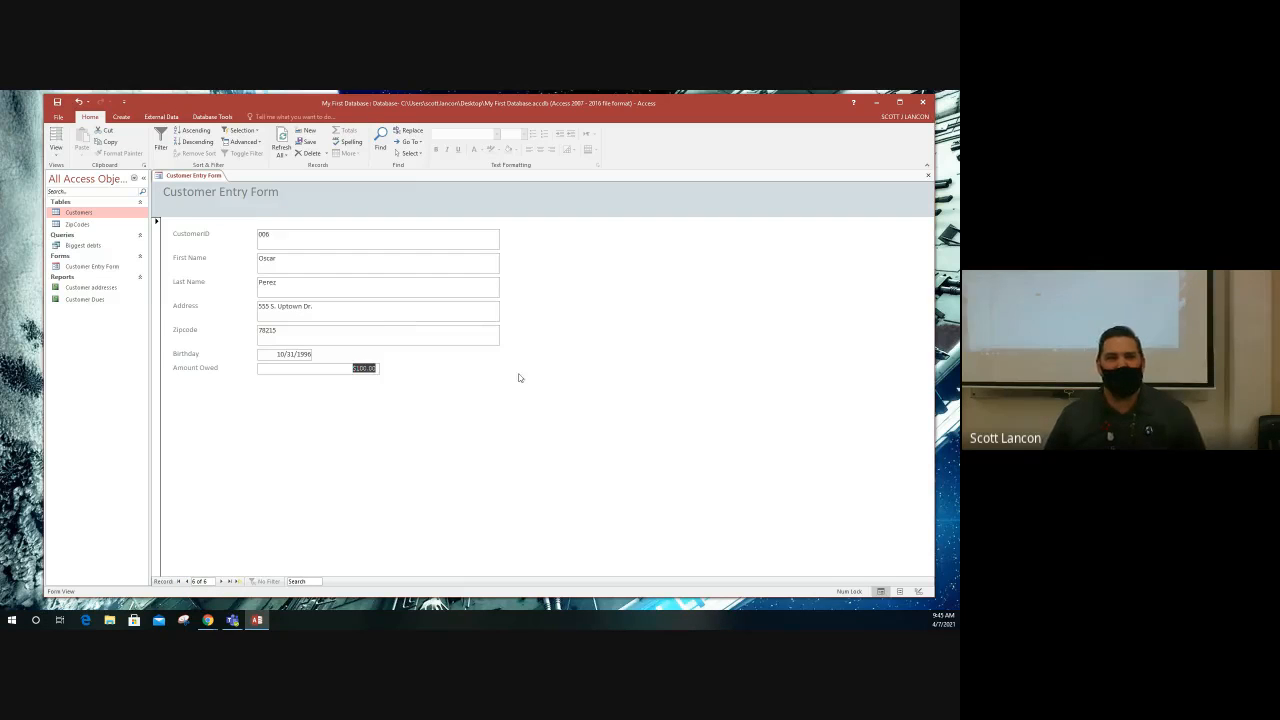
{"action": "left_click", "coordinate": [55, 148]}
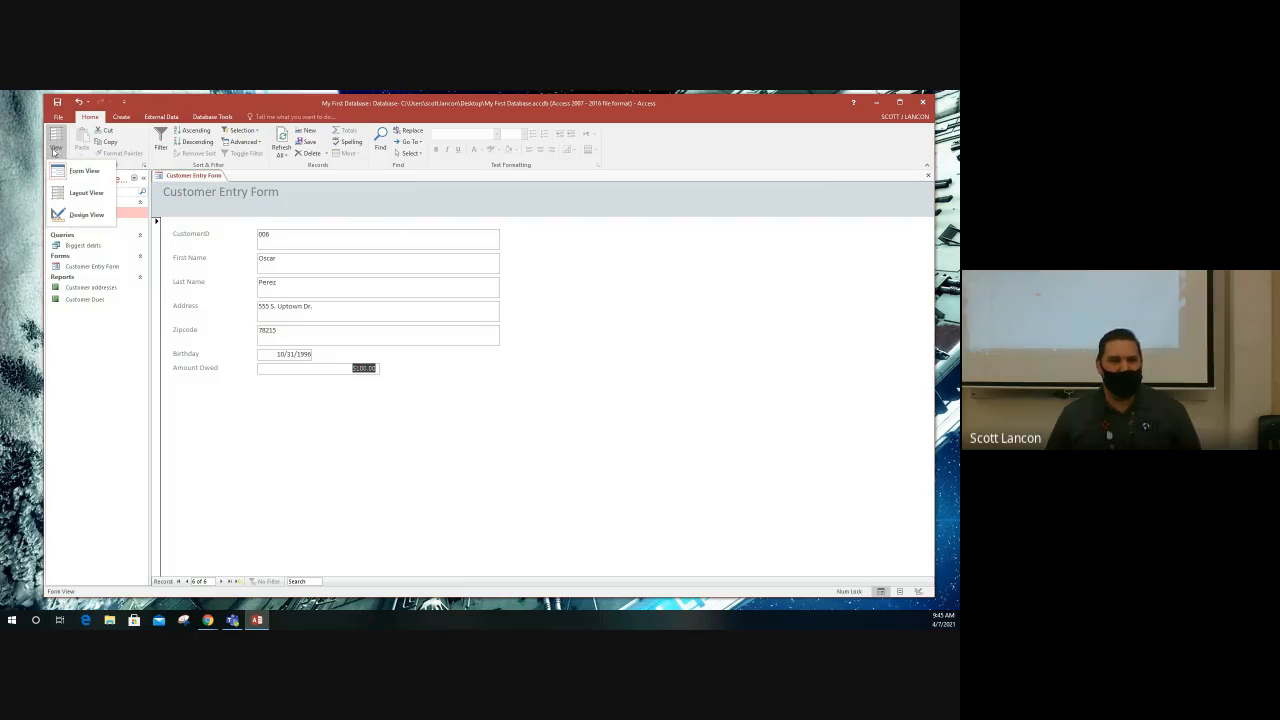
{"action": "left_click", "coordinate": [80, 214]}
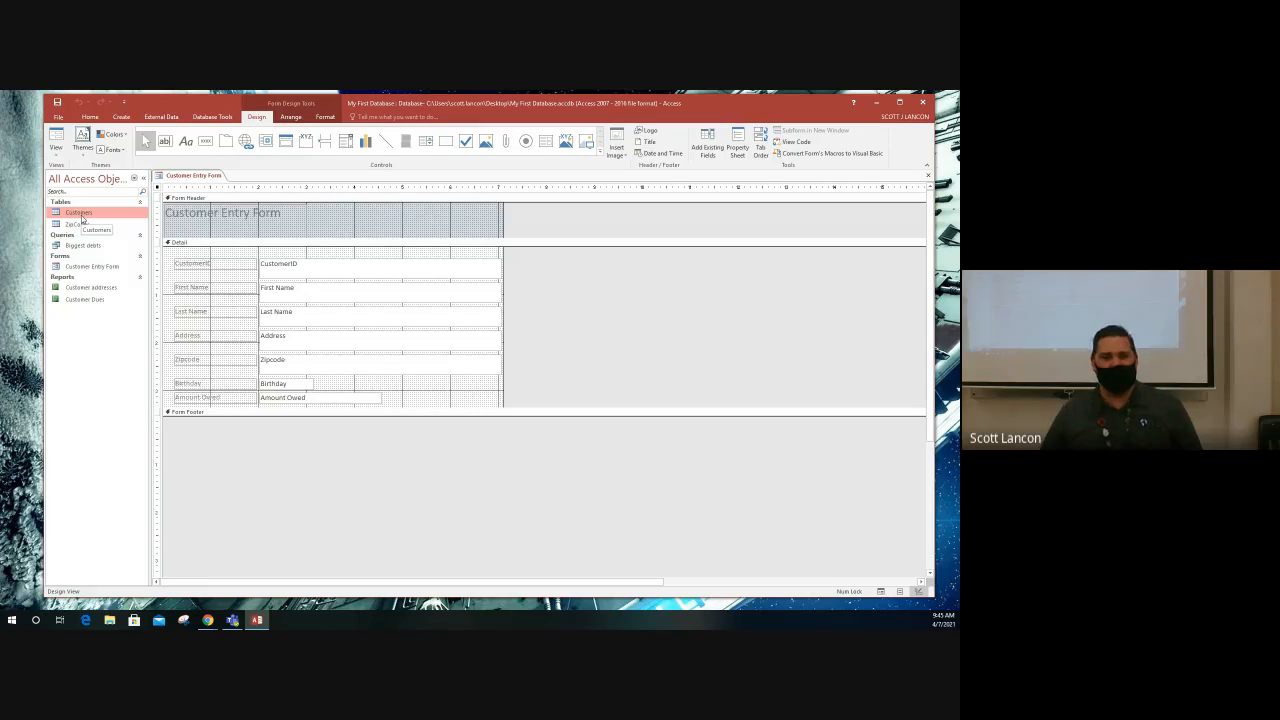
- Try moving the CustomerID label together with its text box, and bring both back in line with the other fields
{"action": "left_click", "coordinate": [237, 262]}
{"action": "left_click_drag", "start_coordinate": [234, 257], "coordinate": [320, 249]}
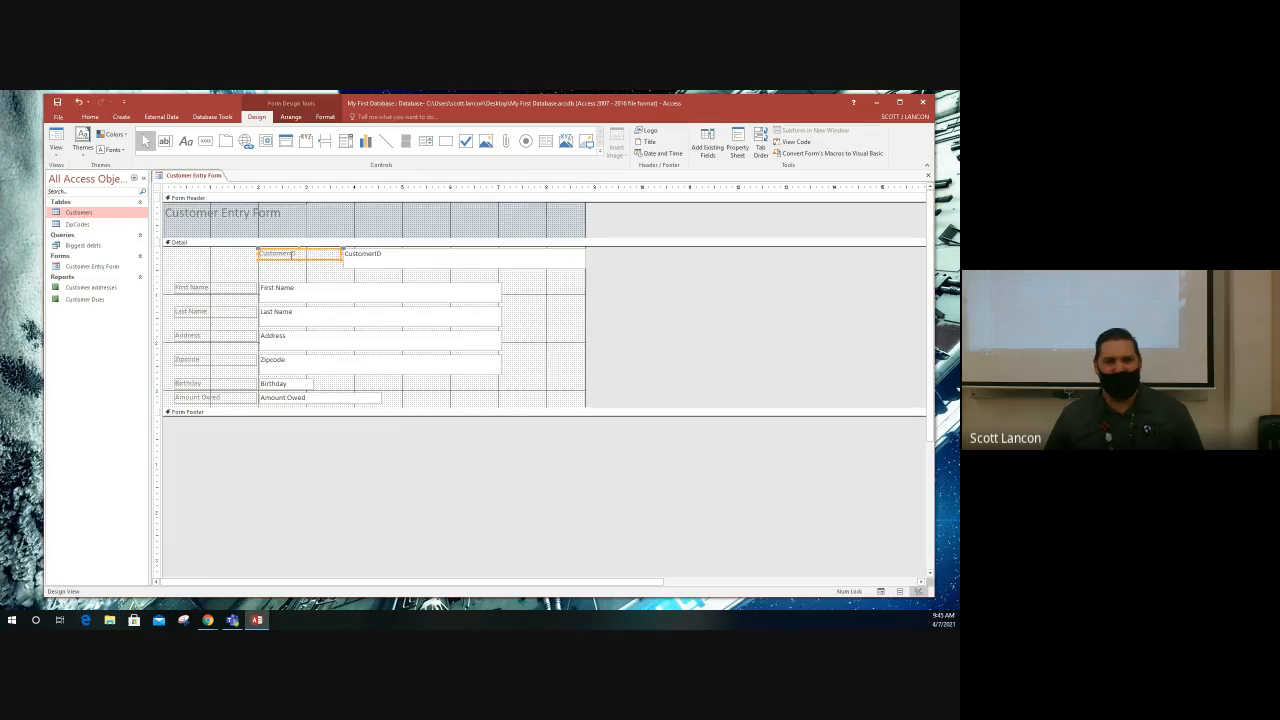
{"action": "left_click", "coordinate": [357, 264]}
{"action": "left_click", "coordinate": [295, 256]}
{"action": "left_click_drag", "start_coordinate": [291, 251], "coordinate": [223, 259]}
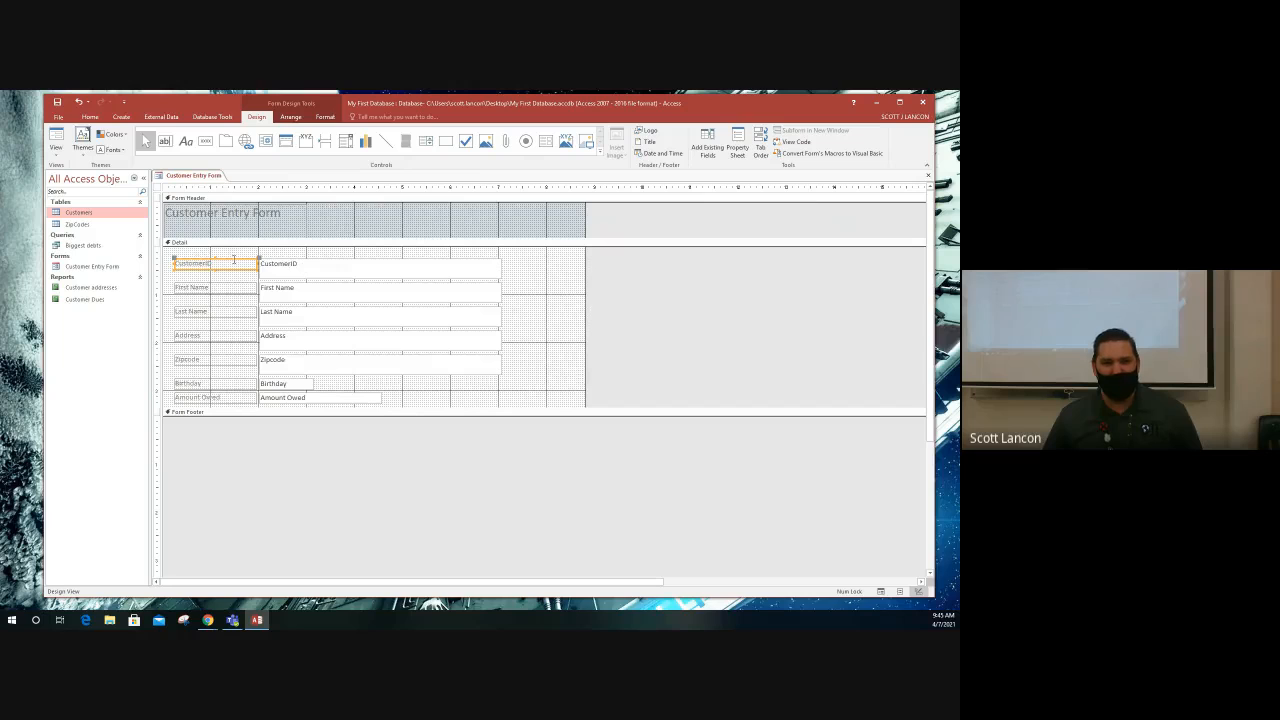
- Shift the CustomerID field slightly, and move its label on its own to directly above the text box
{"action": "mouse_move", "coordinate": [231, 260]}
{"action": "left_mouse_down"}
{"action": "mouse_move", "coordinate": [291, 253]}
{"action": "mouse_move", "coordinate": [230, 262]}
{"action": "left_mouse_up"}
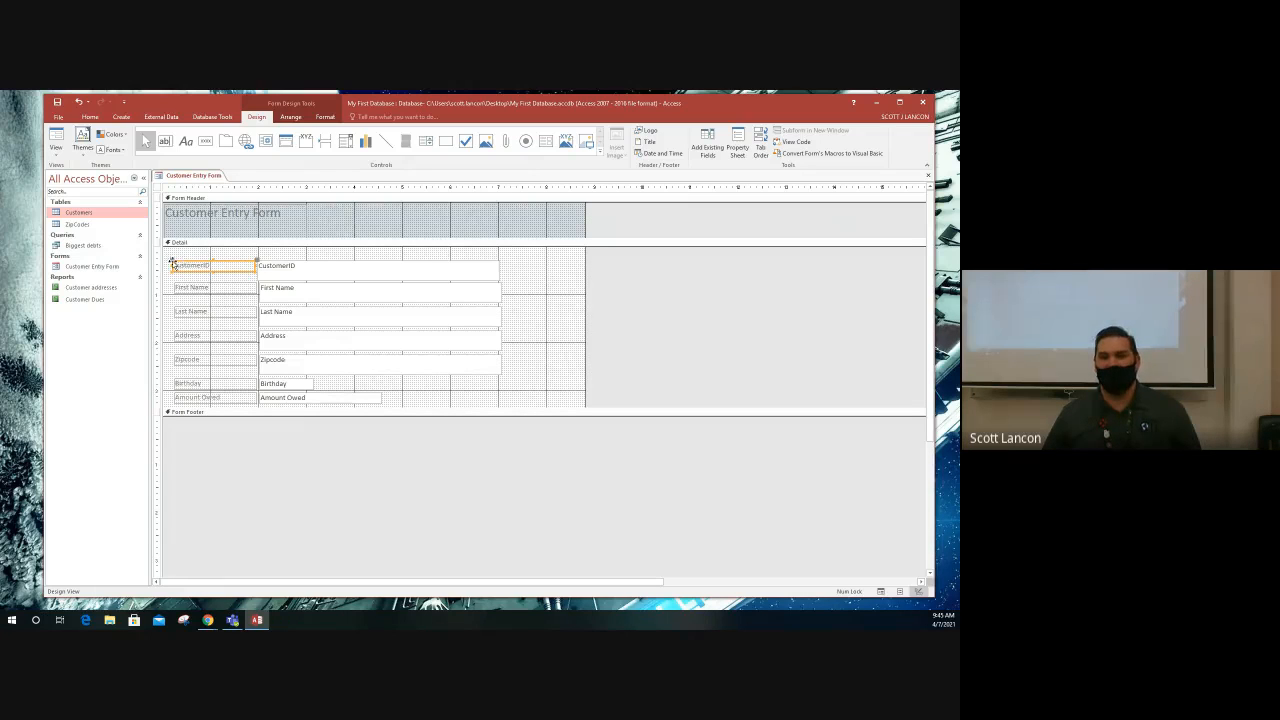
{"action": "left_click_drag", "start_coordinate": [173, 264], "coordinate": [173, 264]}
{"action": "left_click_drag", "start_coordinate": [174, 258], "coordinate": [259, 252]}
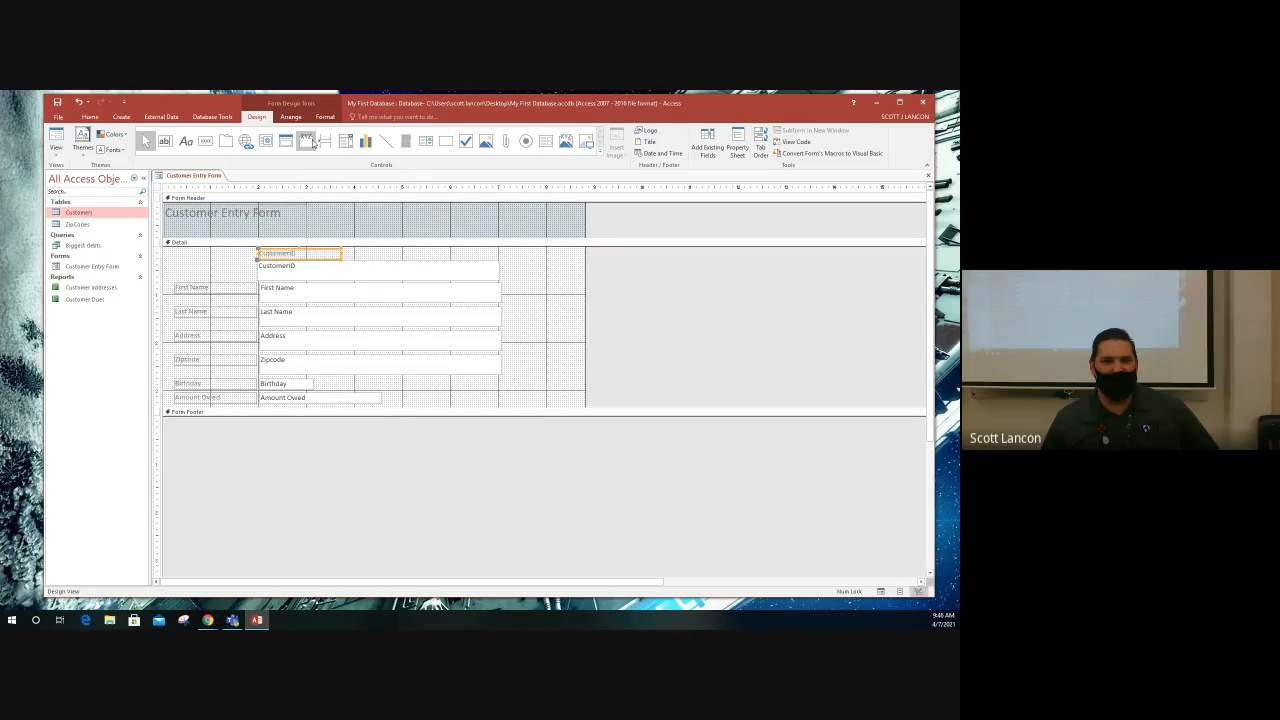
- Draw a command button beside the Birthday and Amount Owed fields, and assign it the Record Operations action Save Record
{"action": "left_click", "coordinate": [206, 143]}
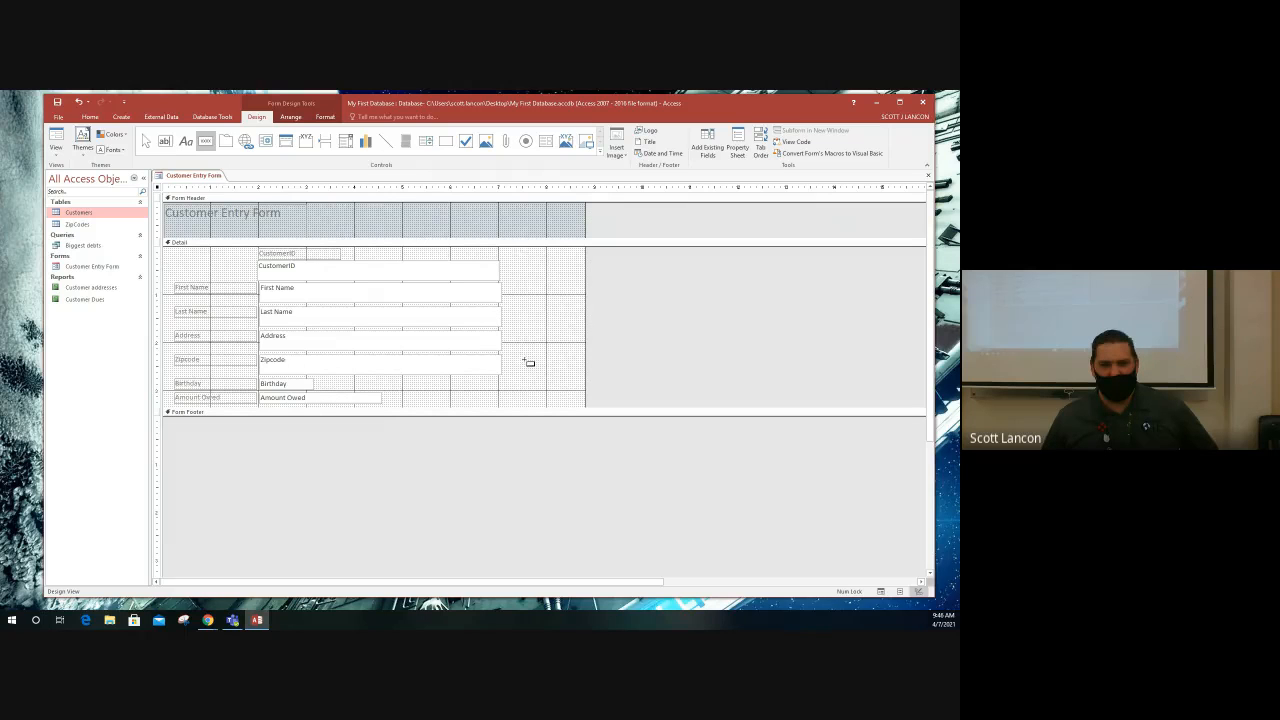
{"action": "left_click_drag", "start_coordinate": [516, 381], "coordinate": [570, 399]}
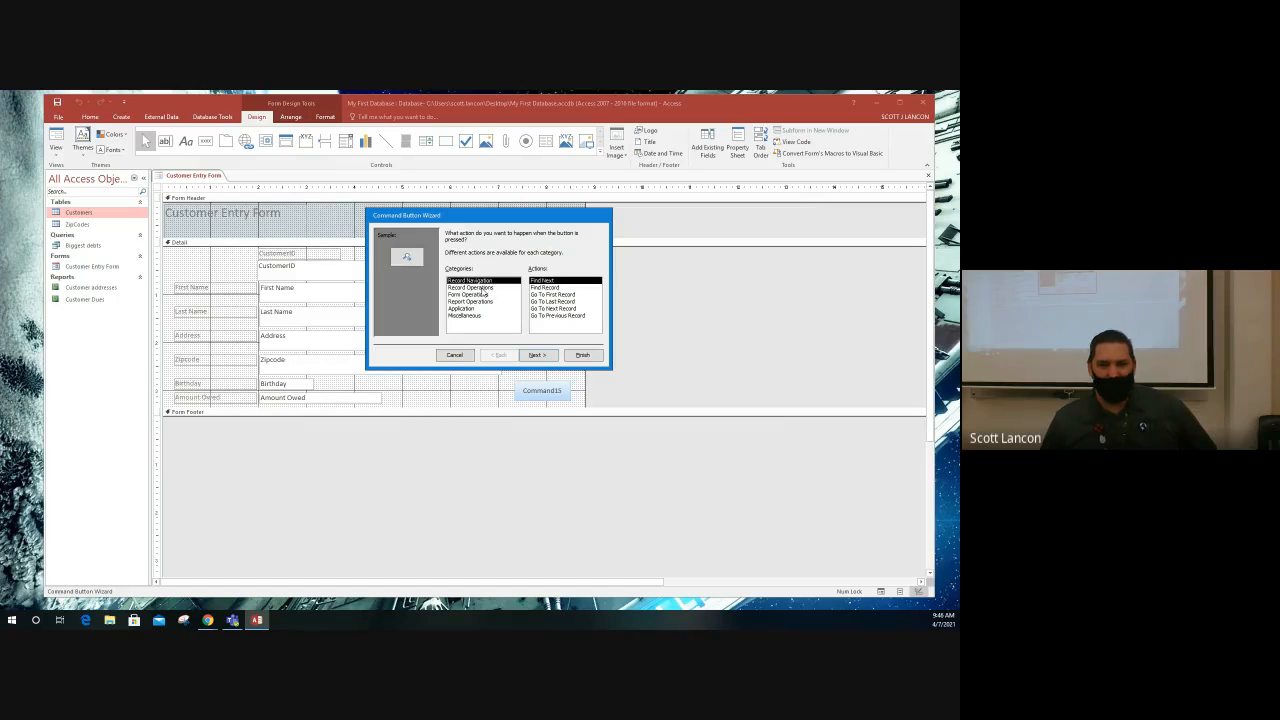
{"action": "left_click", "coordinate": [484, 287]}
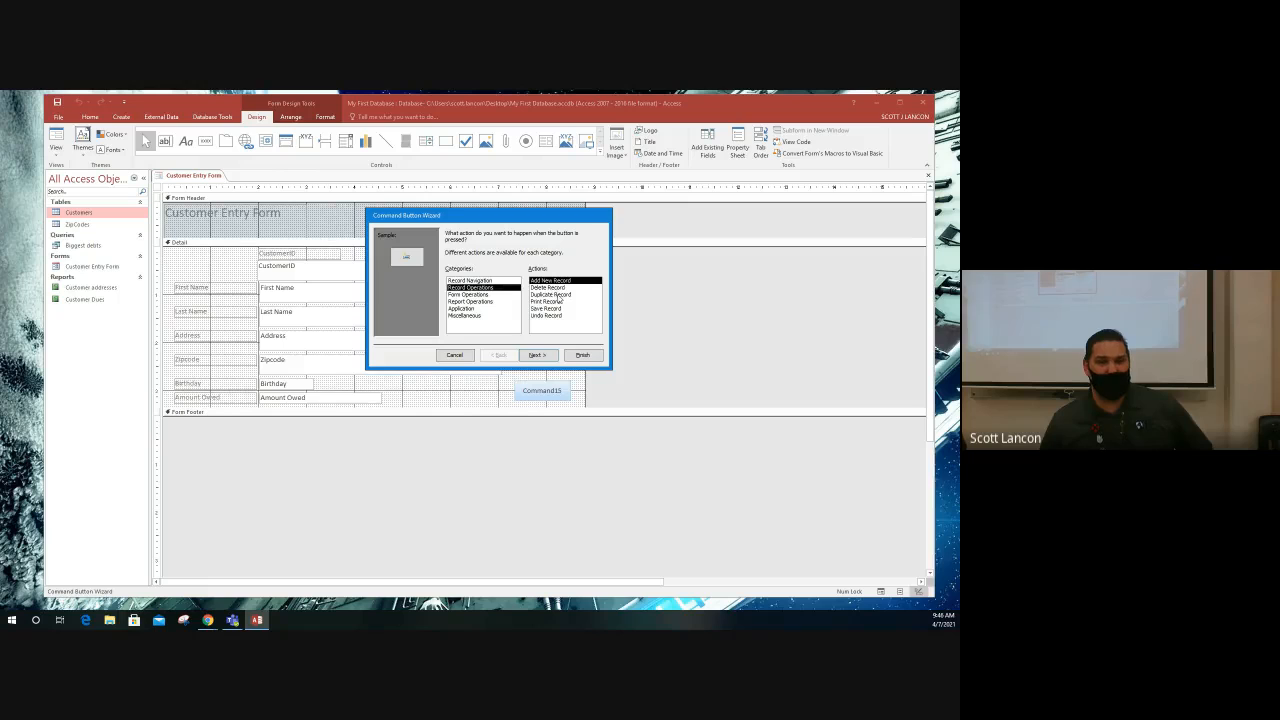
{"action": "left_click", "coordinate": [545, 309]}
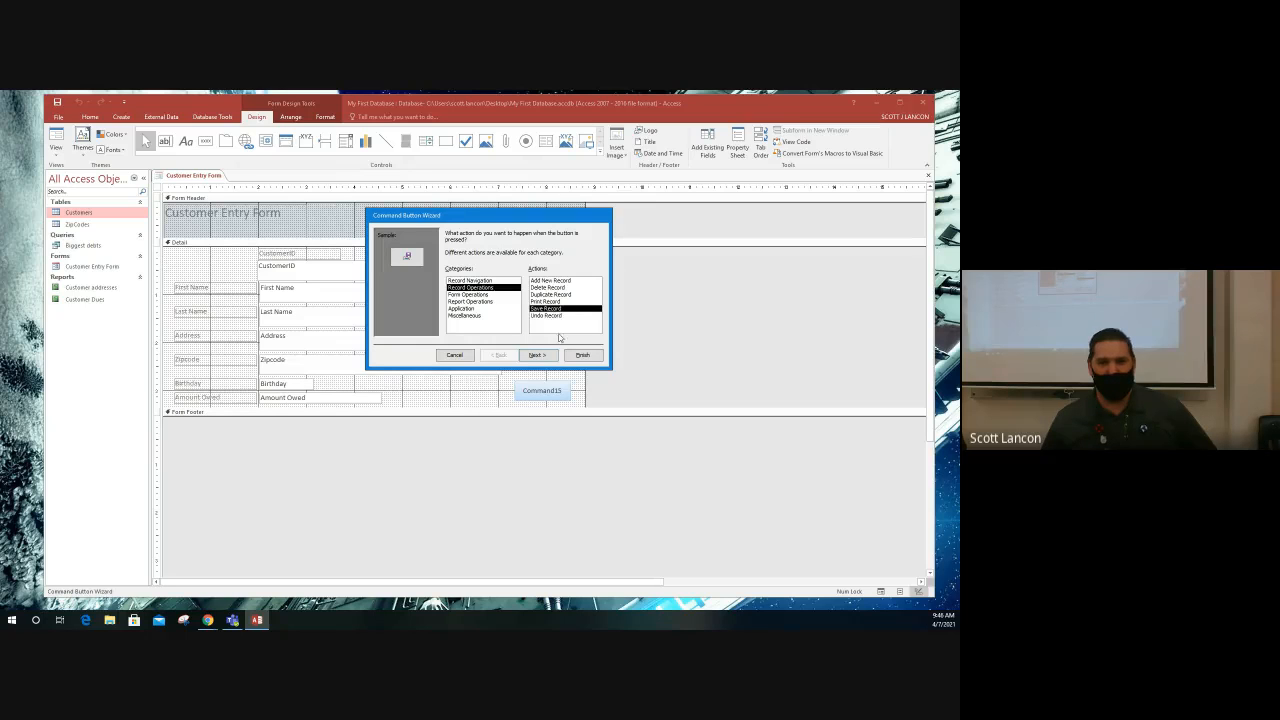
{"action": "left_click", "coordinate": [537, 355]}
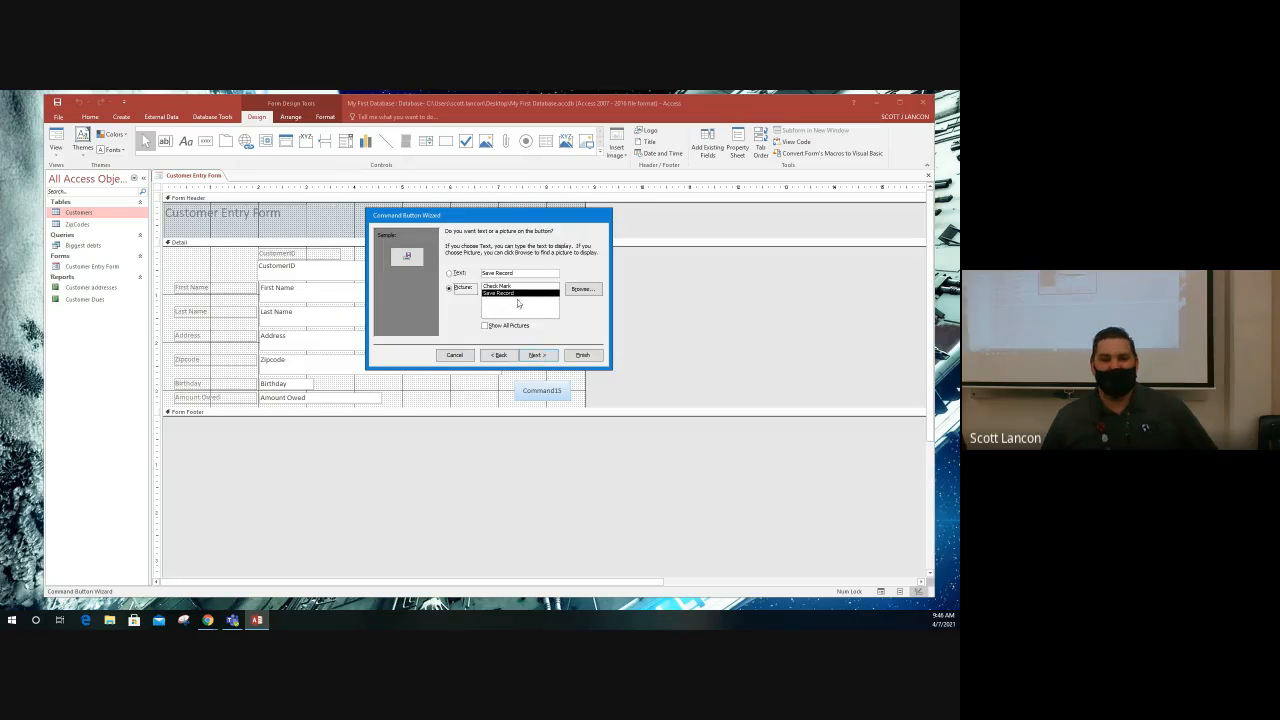
- Make the command button display the text Save Record instead of a picture, name it Save Record, and complete the wizard
{"action": "left_click", "coordinate": [449, 273]}
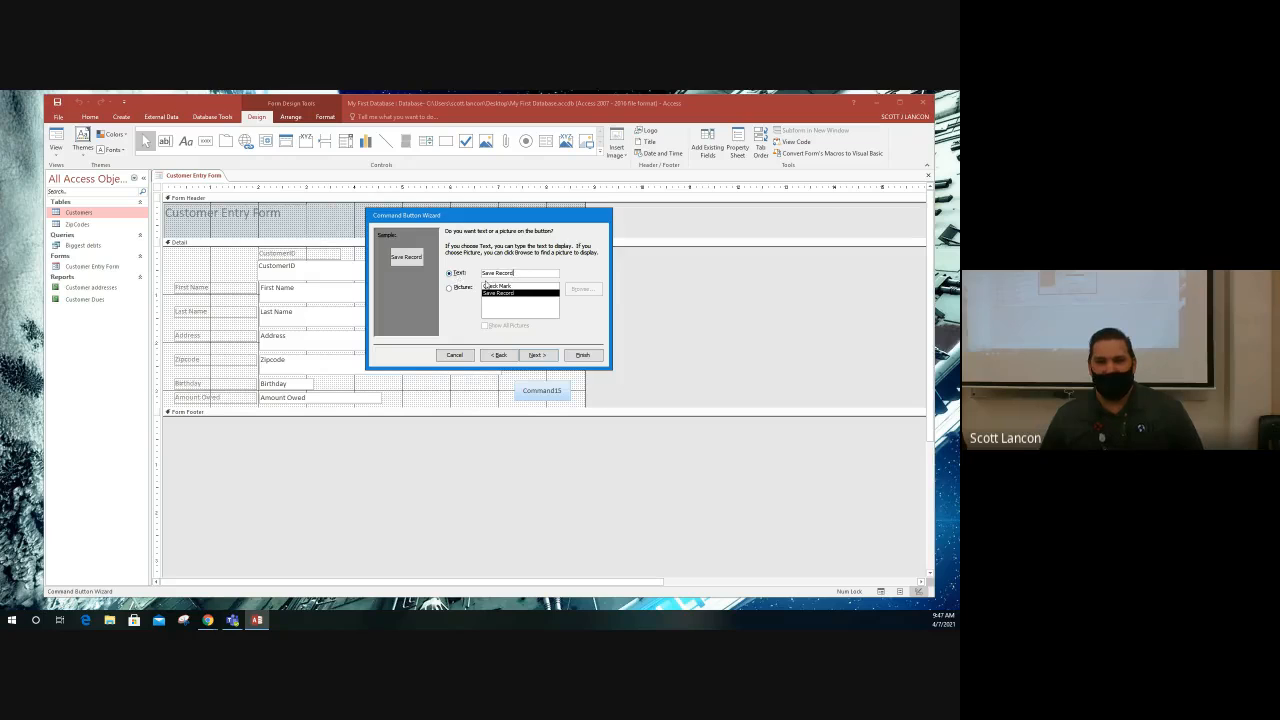
{"action": "left_click", "coordinate": [449, 288]}
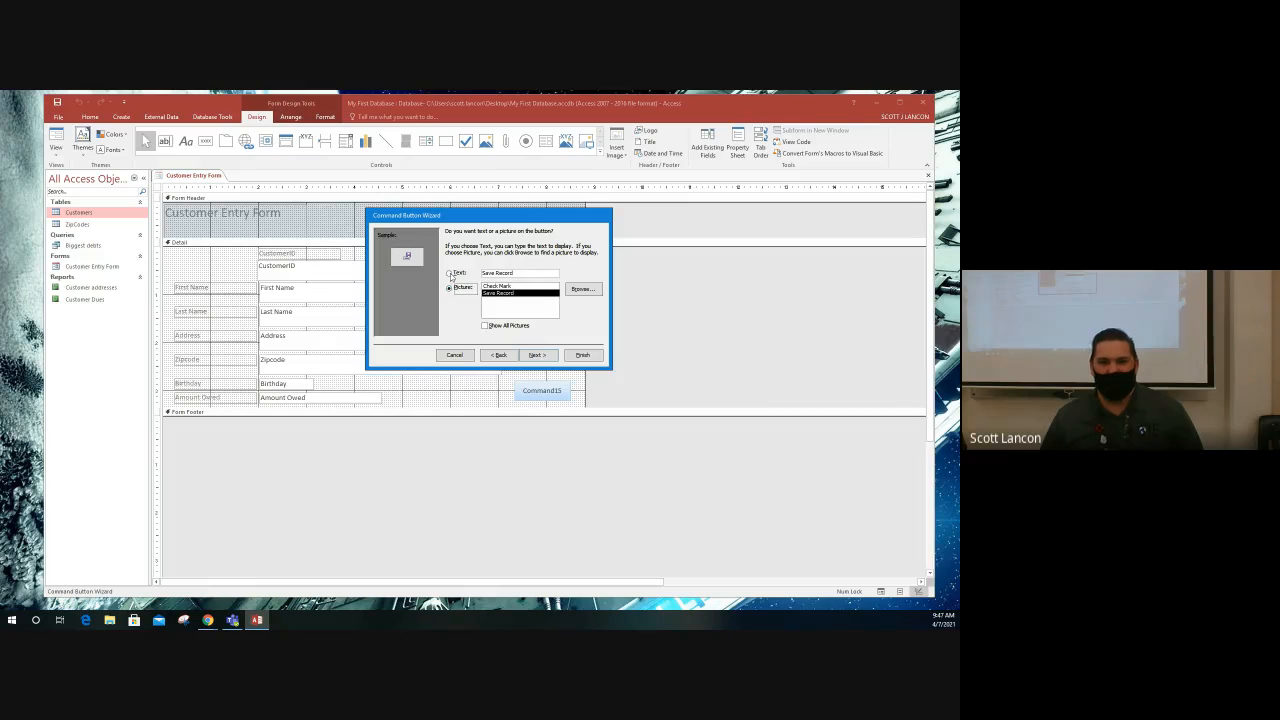
{"action": "left_click", "coordinate": [450, 274]}
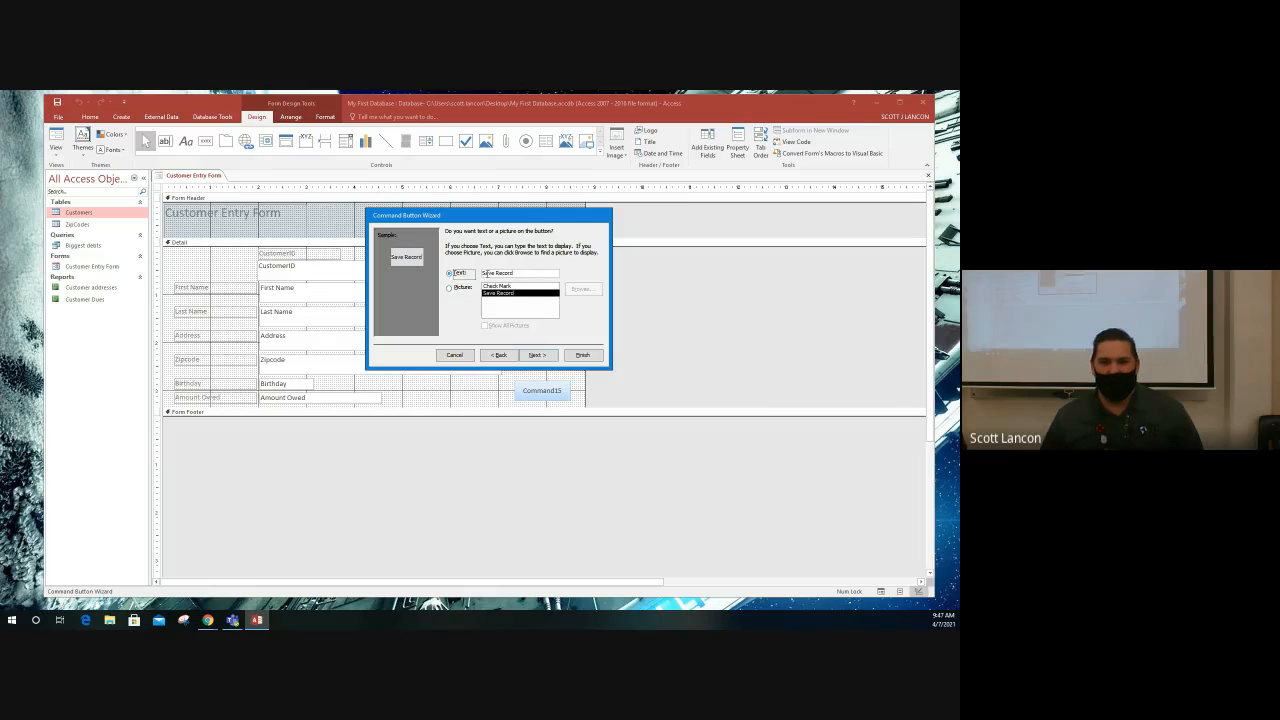
{"action": "left_click", "coordinate": [537, 355]}
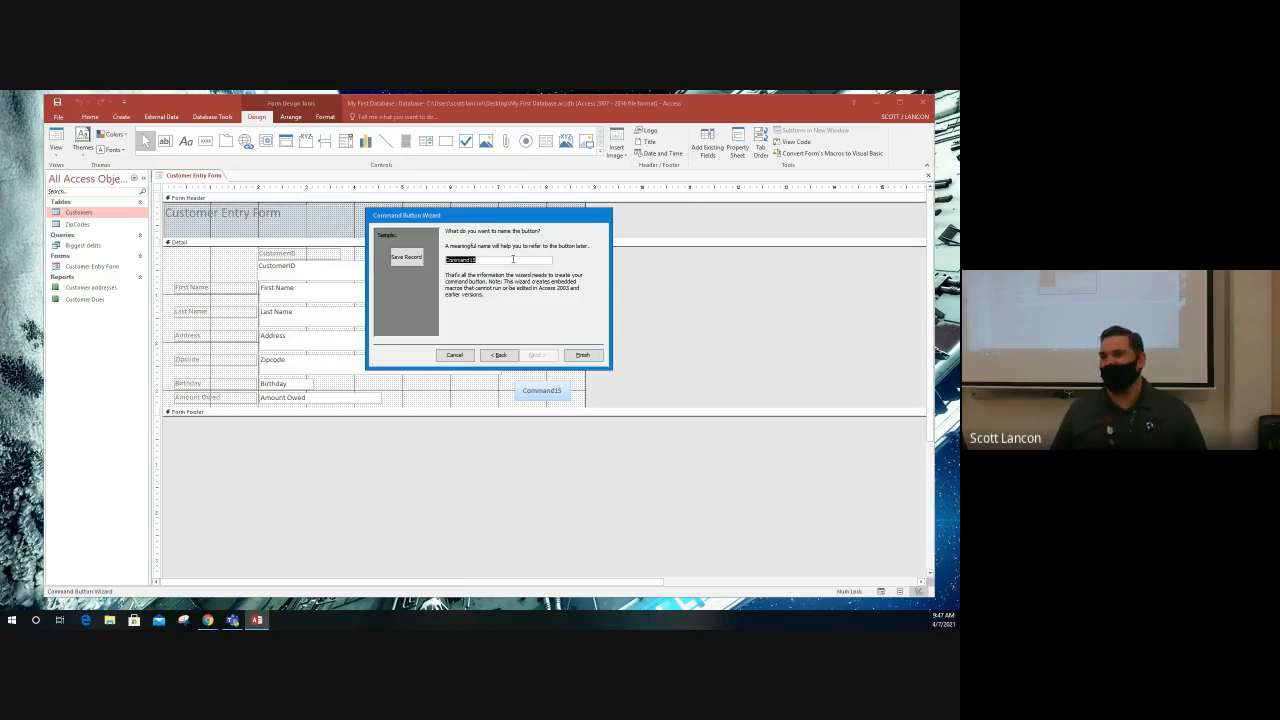
{"action": "type", "text": "Save Record"}
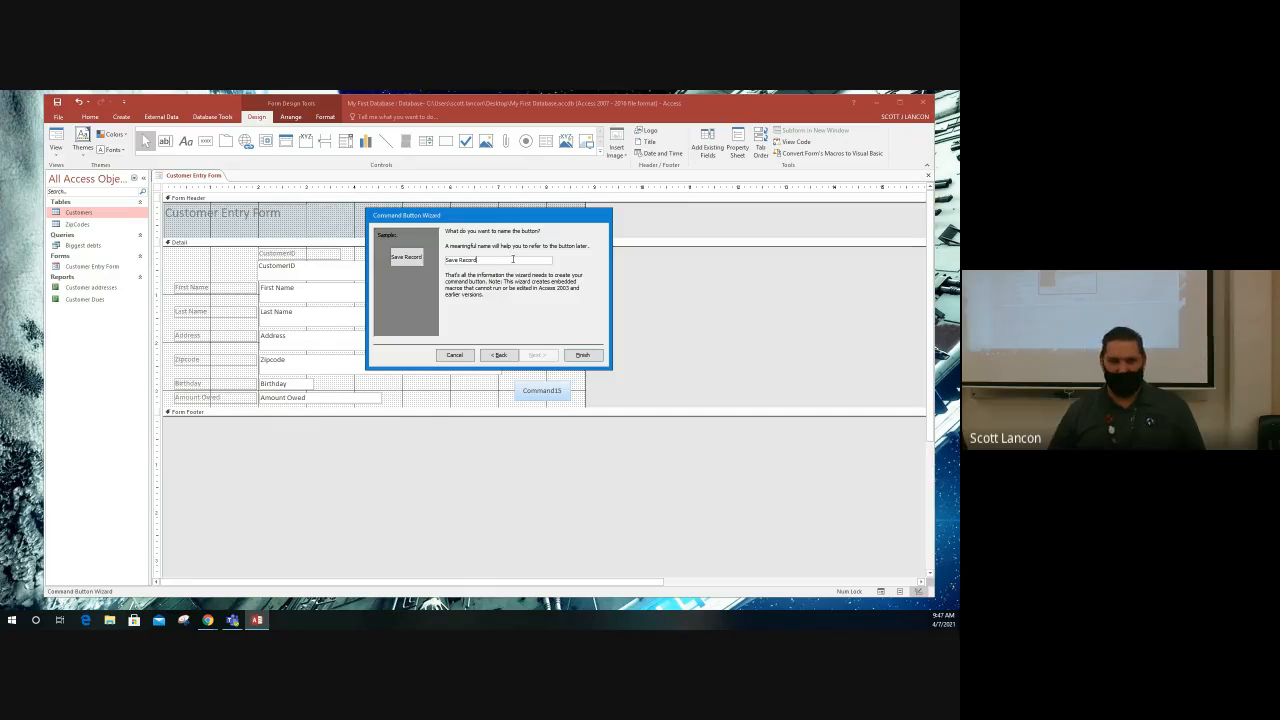
{"action": "left_click", "coordinate": [590, 357]}
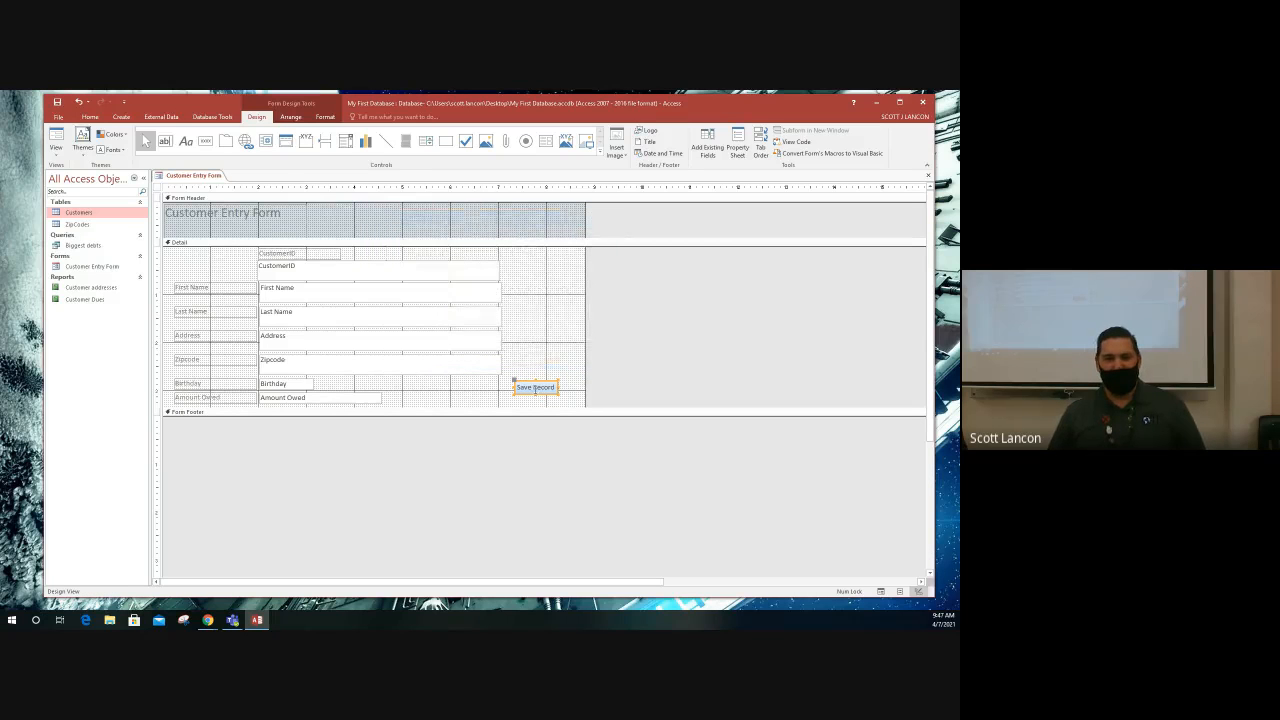
- Switch the Customer Entry Form to Form View and go to a new blank record
{"action": "left_click", "coordinate": [56, 148]}
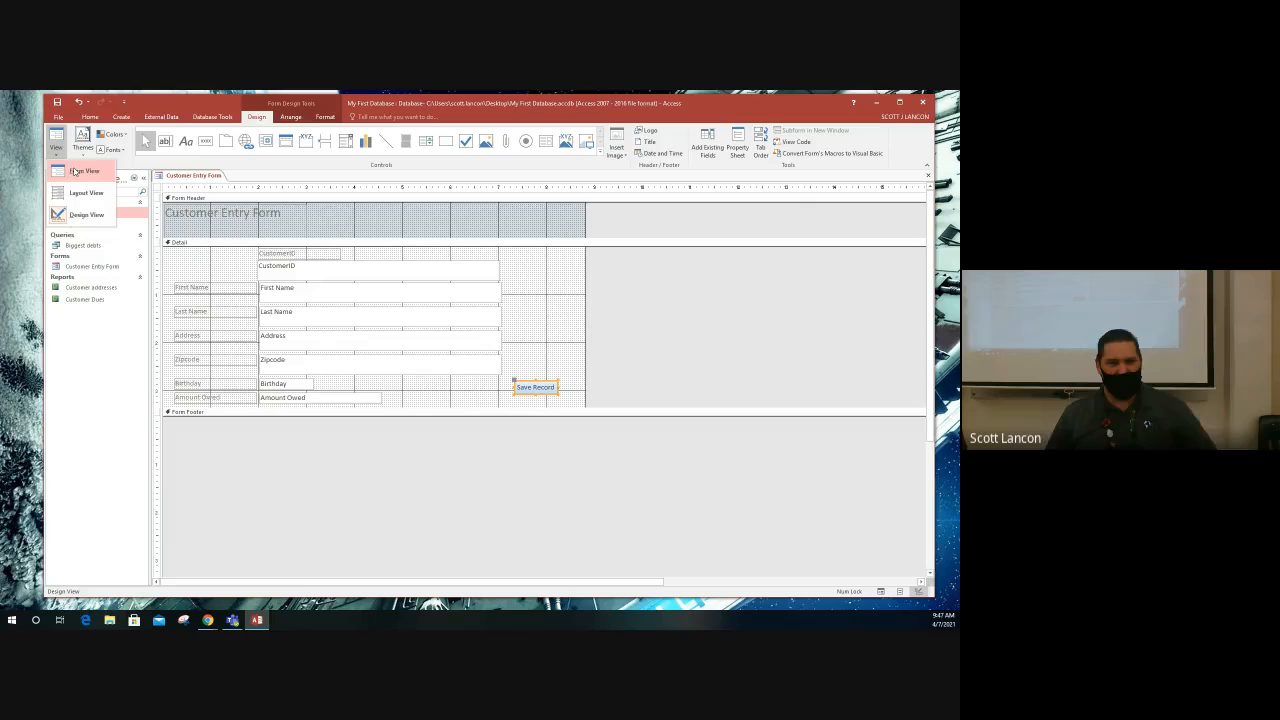
{"action": "left_click", "coordinate": [84, 171]}
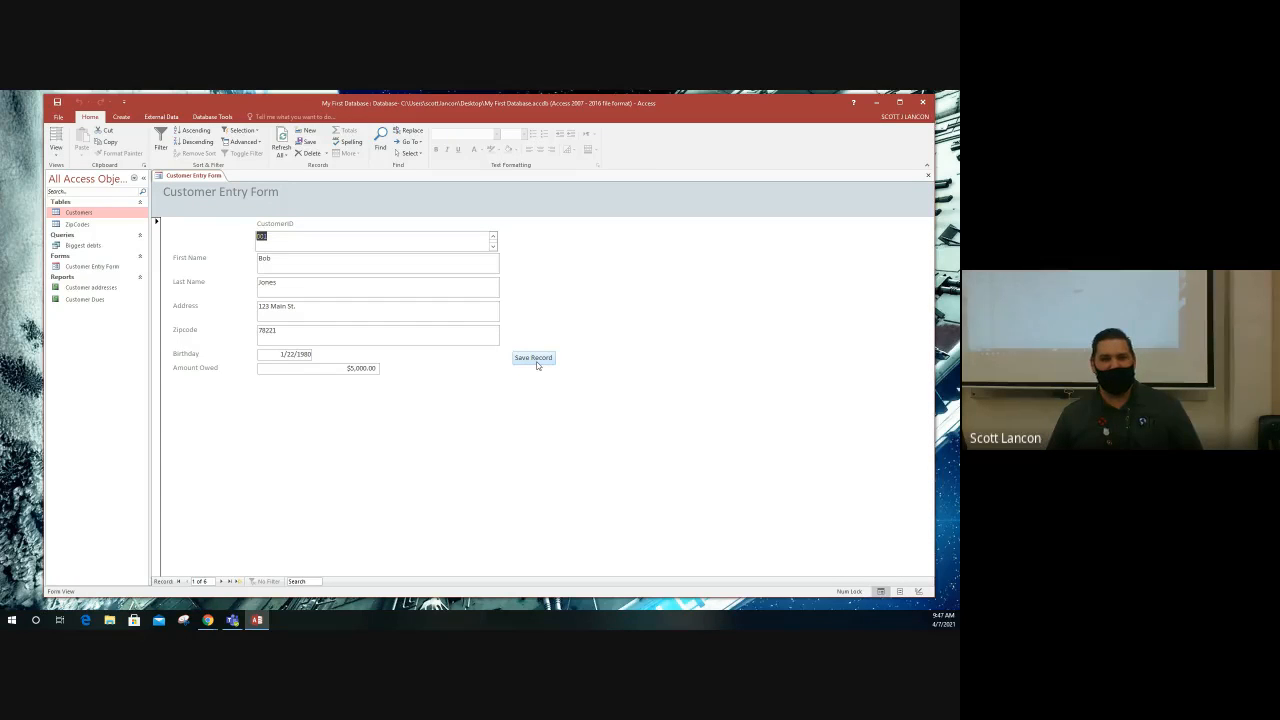
{"action": "left_click", "coordinate": [237, 582]}
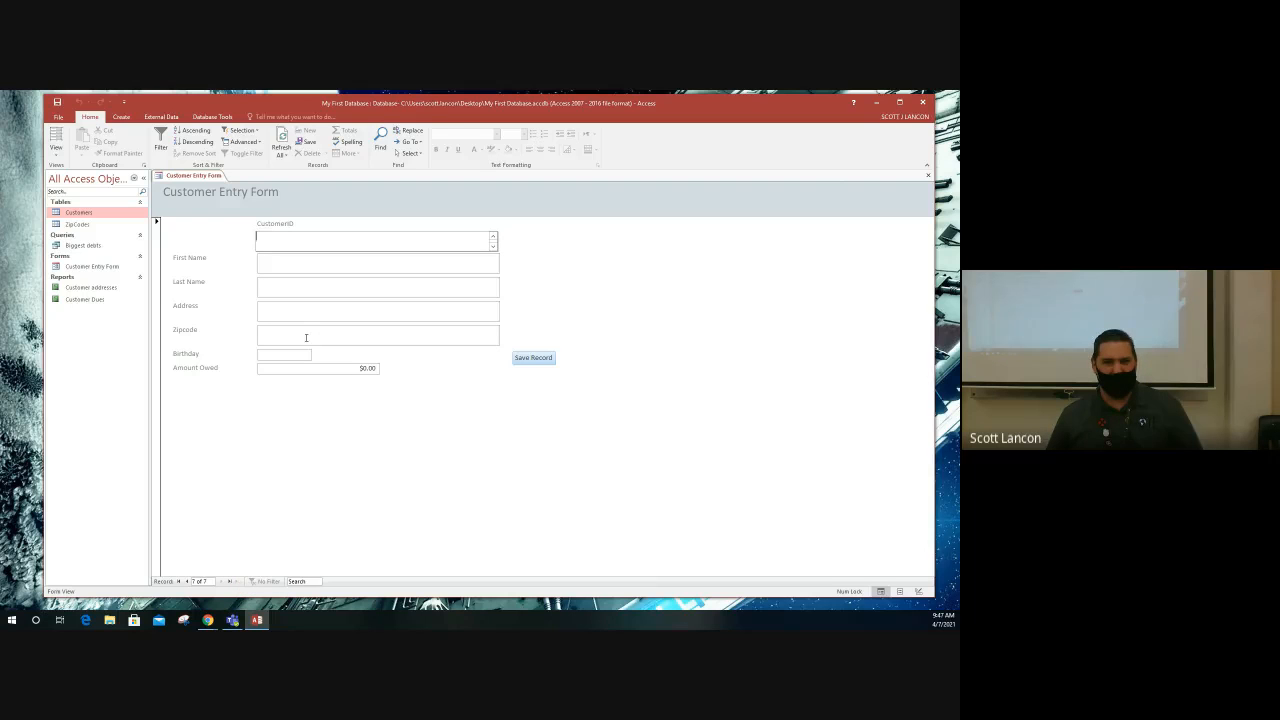
- Enter the new customer's ID, first name and last name in the form
{"action": "type", "text": "707"}
{"action": "left_click", "coordinate": [313, 256]}
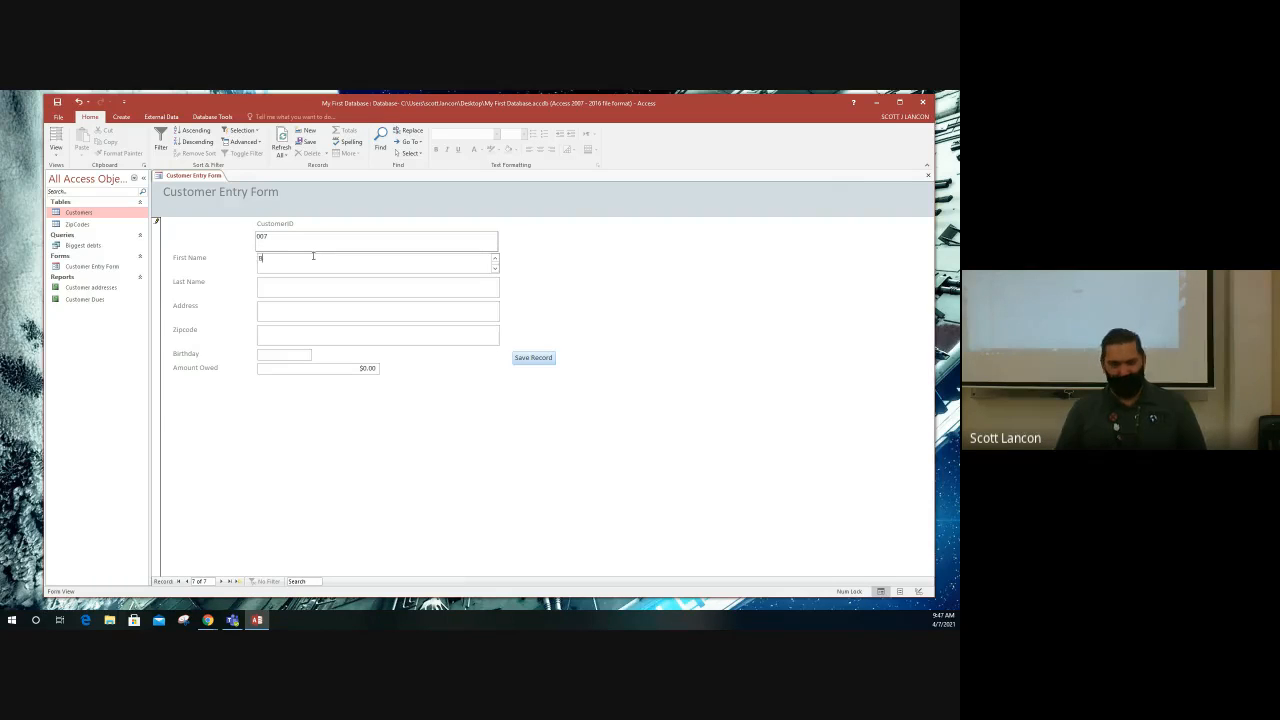
{"action": "key", "text": "Tab"}
{"action": "type", "text": "Sa"}
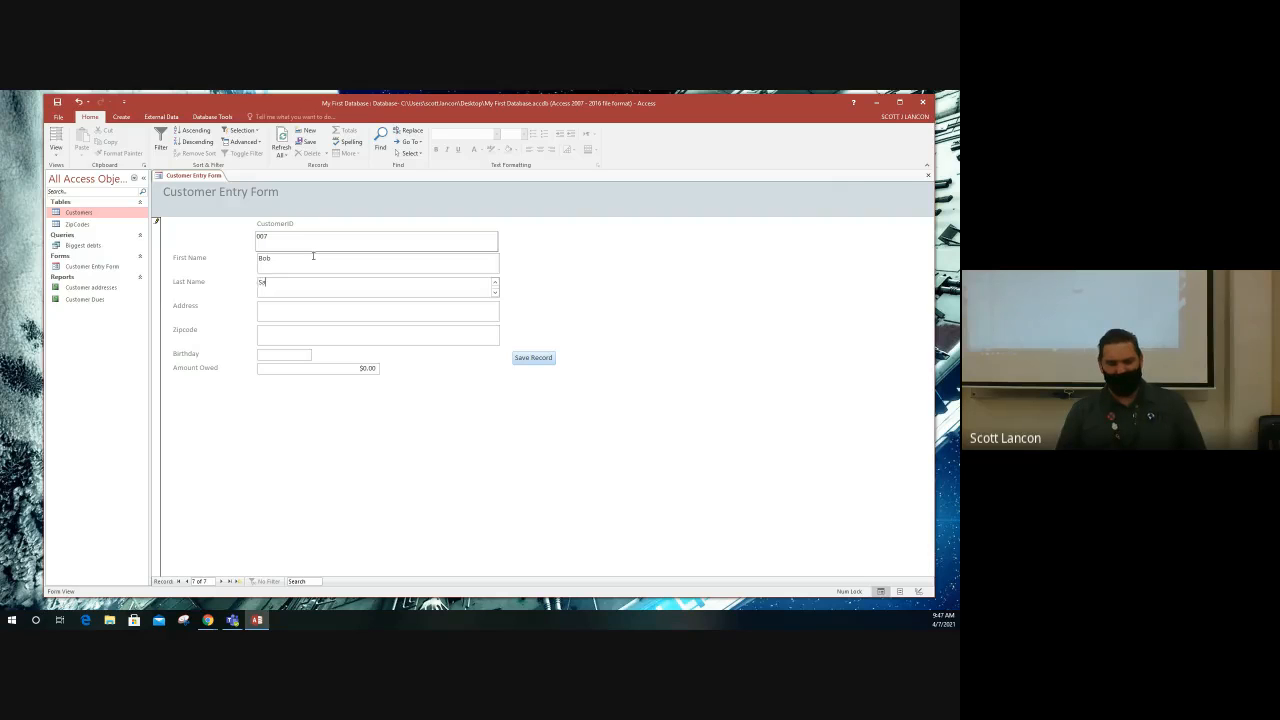
{"action": "type", "text": "get"}
{"action": "key", "text": "Tab"}
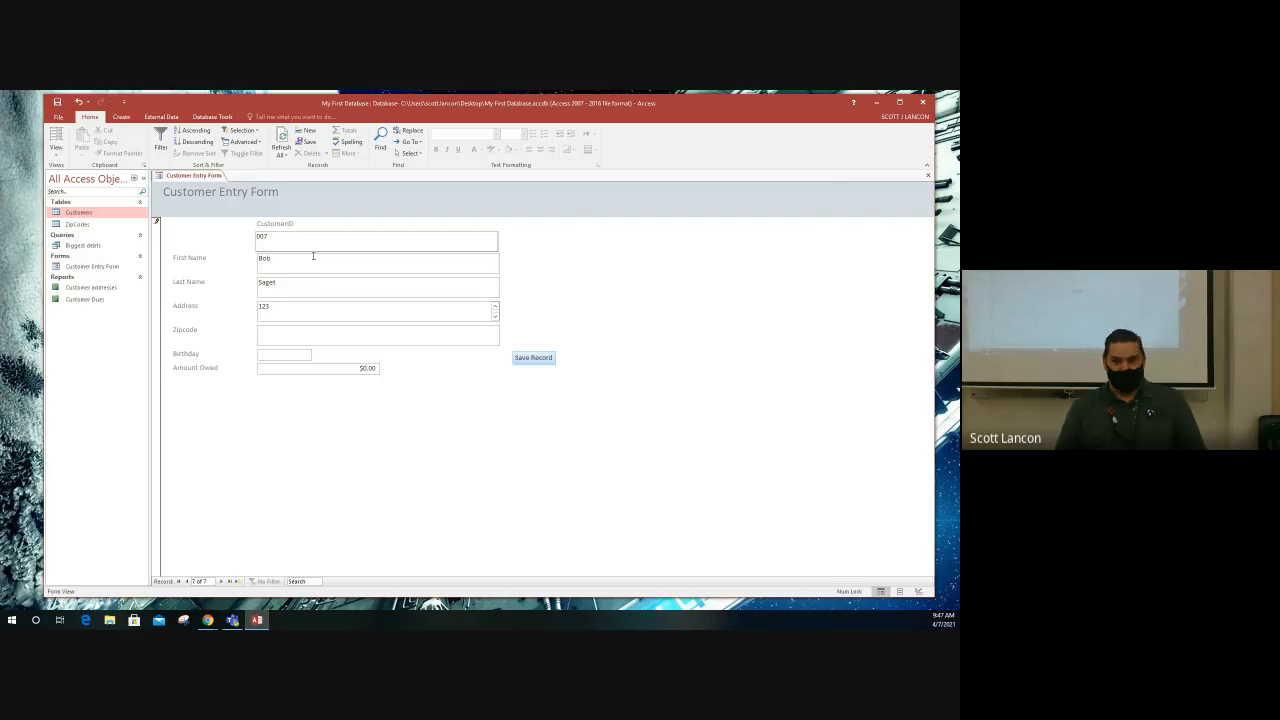
- Fill in the new customer's street address and zip code
{"action": "type", "text": "ance"}
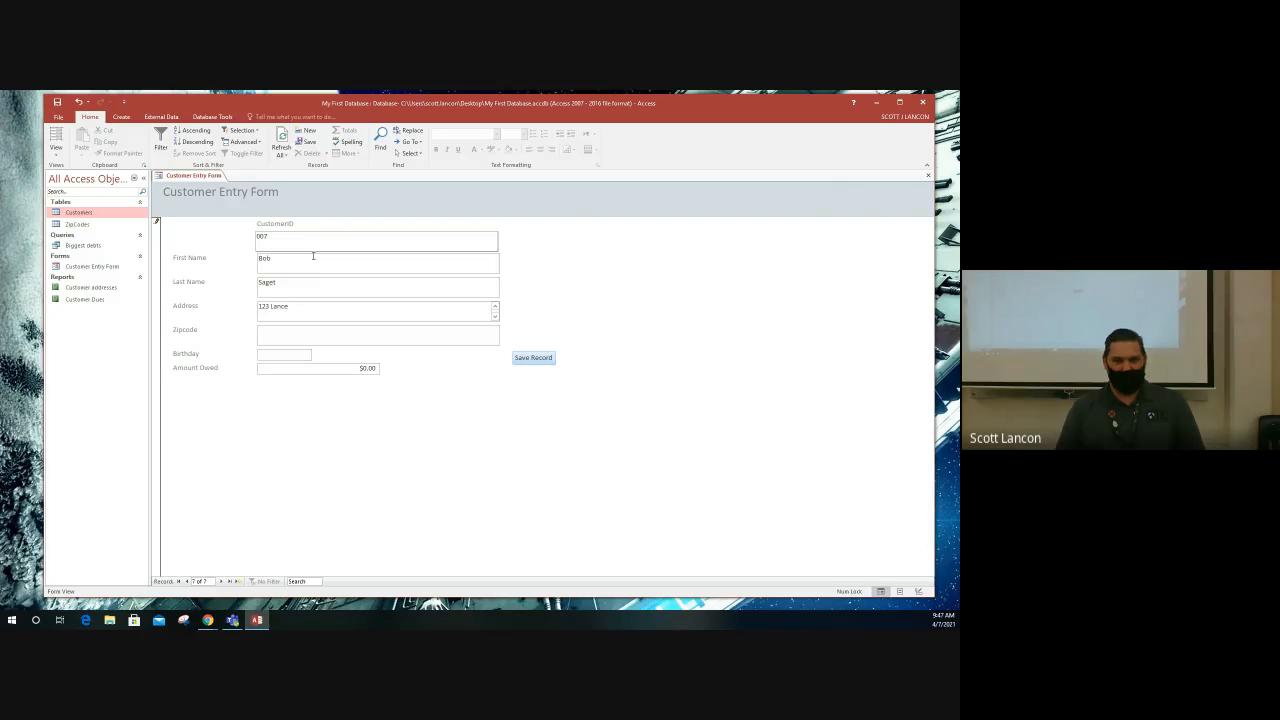
{"action": "type", "text": " St."}
{"action": "key", "text": "Tab"}
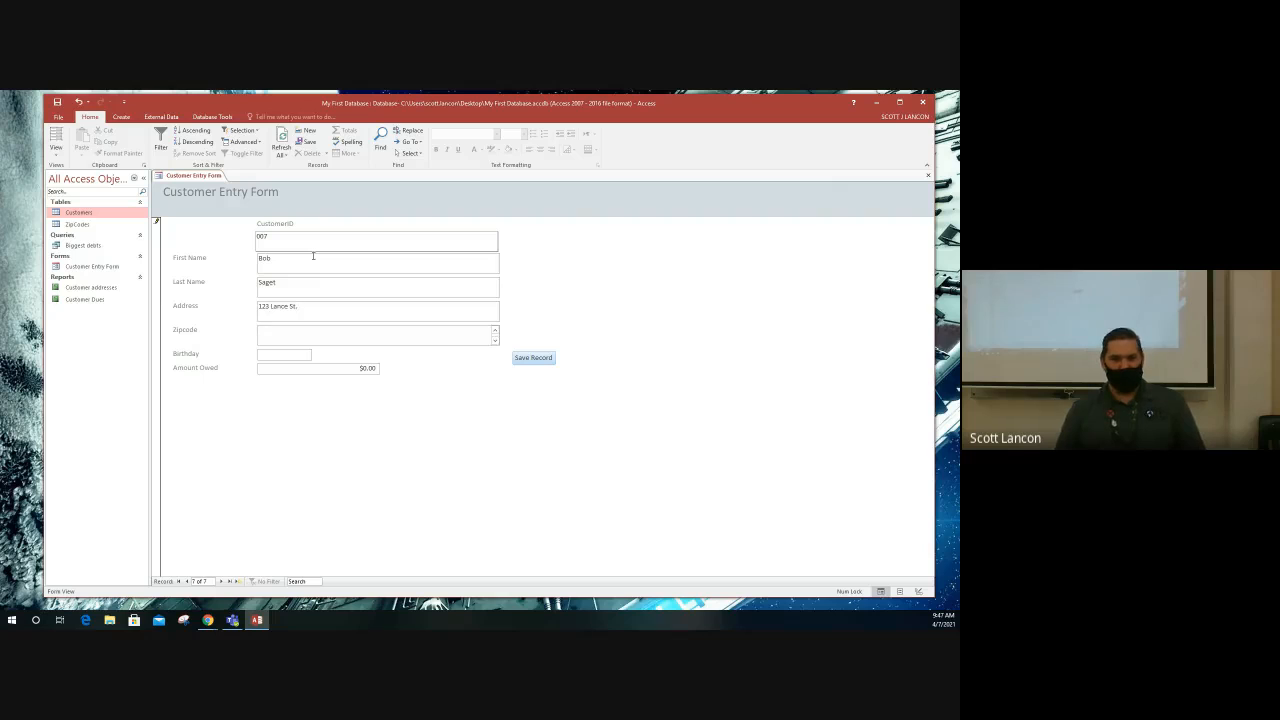
{"action": "type", "text": "78251"}
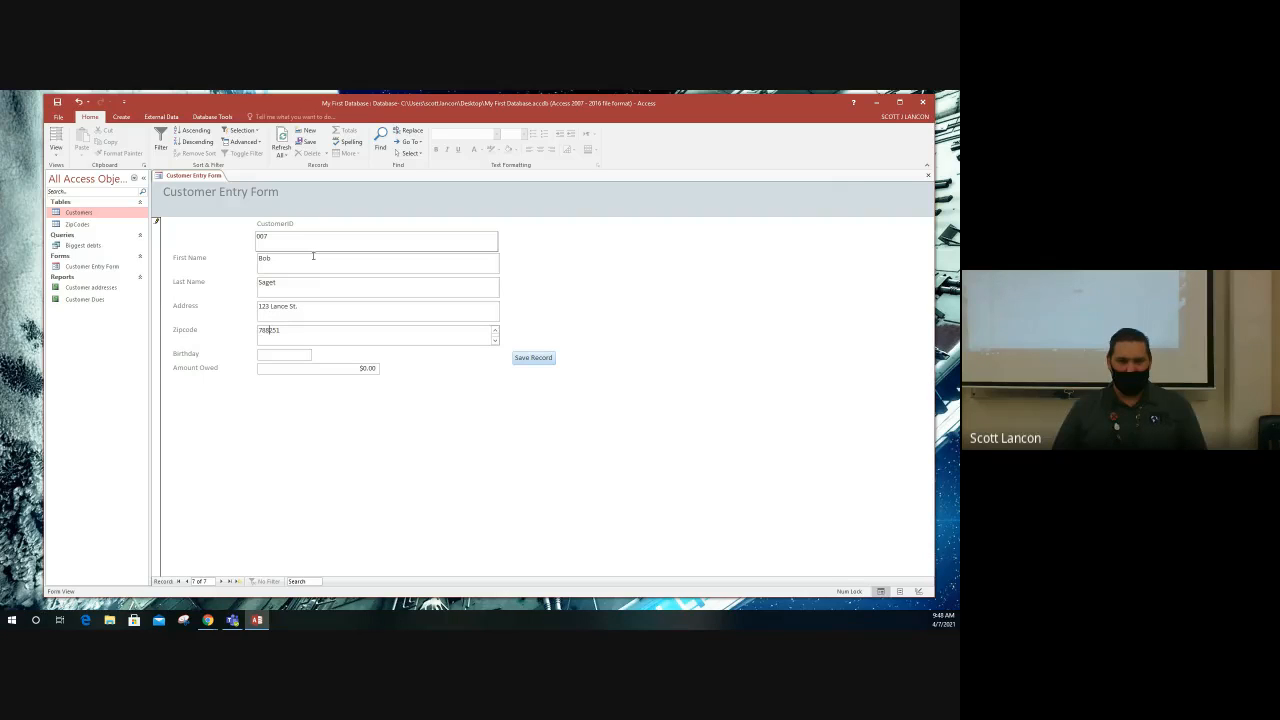
{"action": "key", "text": "Tab"}
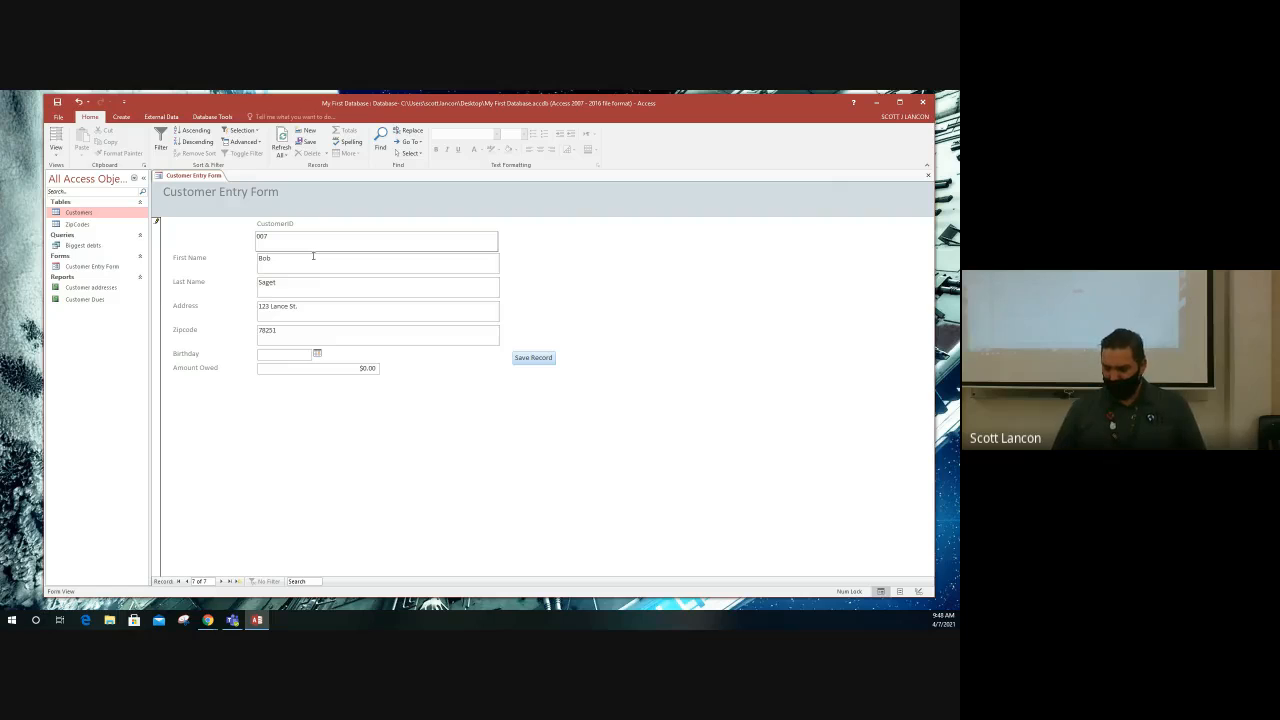
- Enter the new customer's date of birth and an Amount Owed of $150.00
{"action": "type", "text": "2/2/2002"}
{"action": "key", "text": "Tab"}
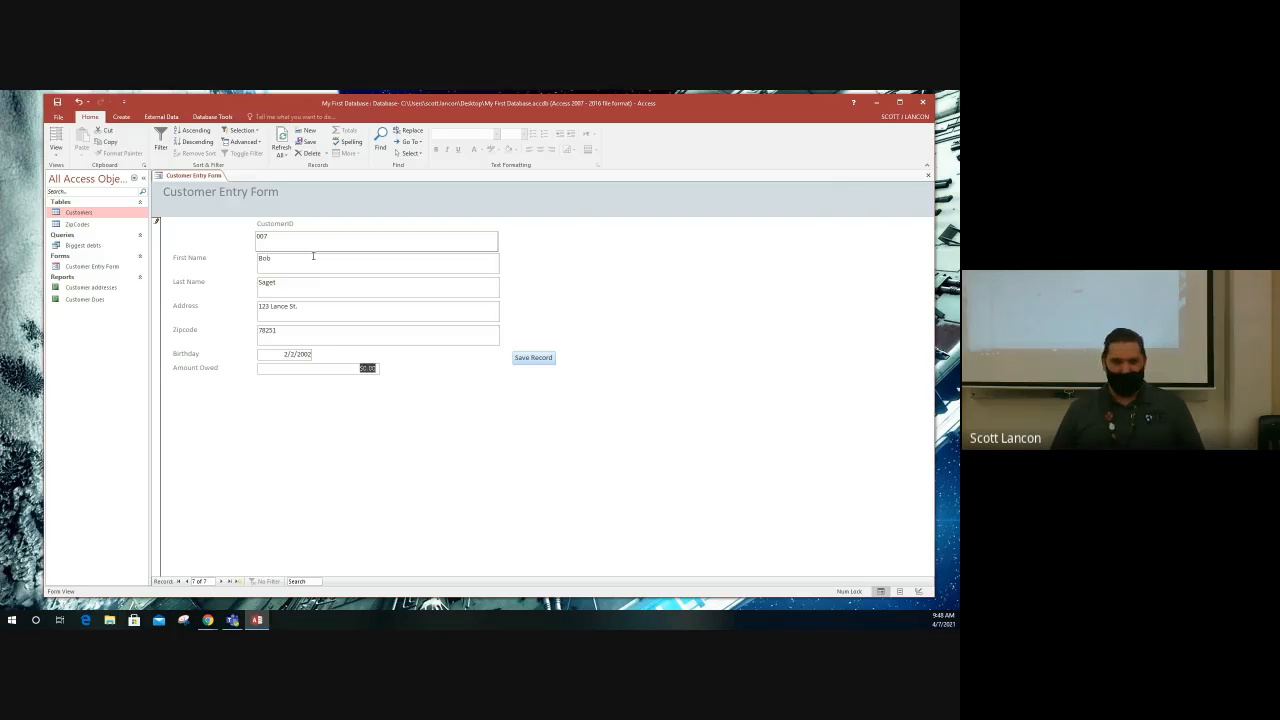
{"action": "type", "text": "150"}
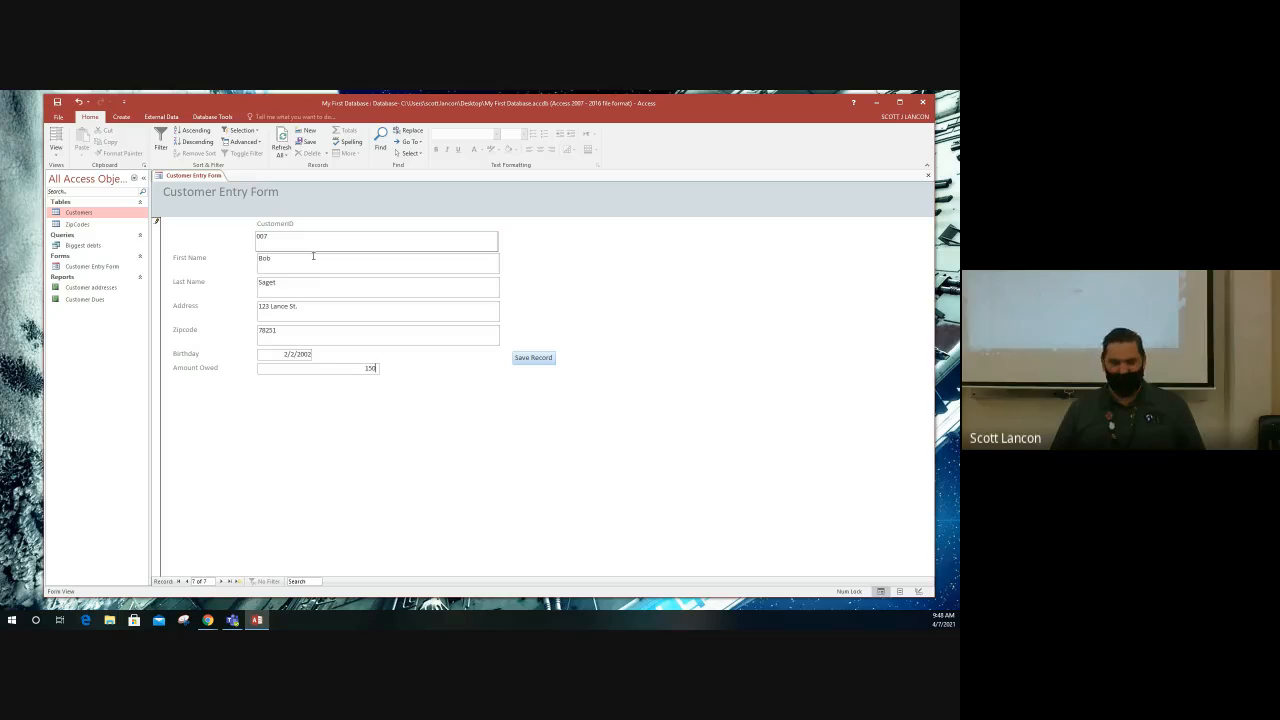
{"action": "key", "text": "Tab"}
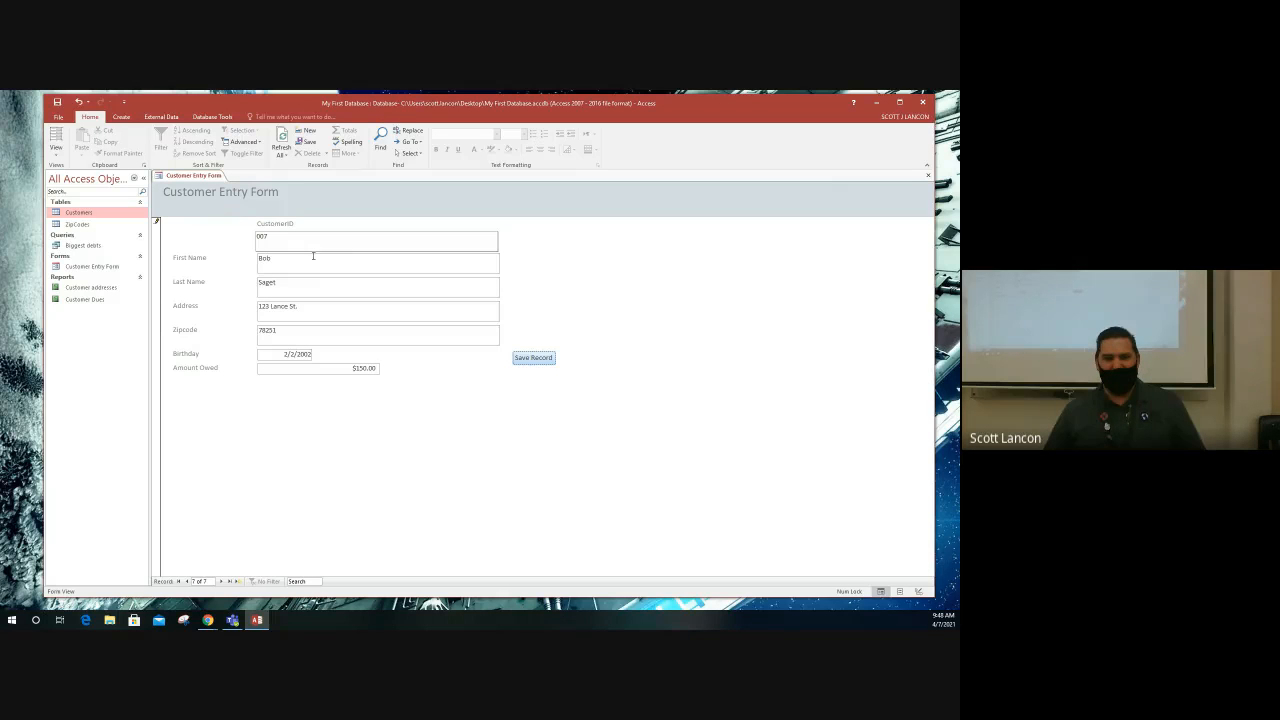
- Save the new customer with the form's Save Record command, and open the Customers table to check the added row
{"action": "left_click", "coordinate": [537, 359]}
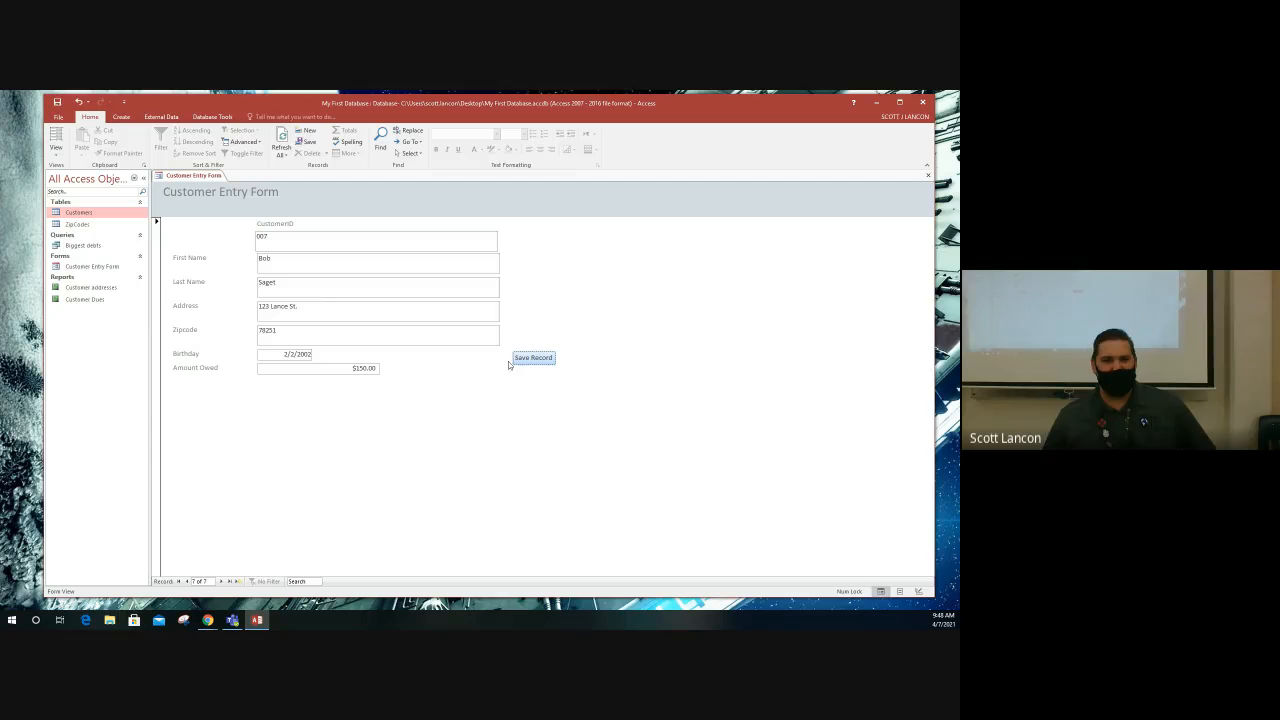
{"action": "double_click", "coordinate": [82, 213]}
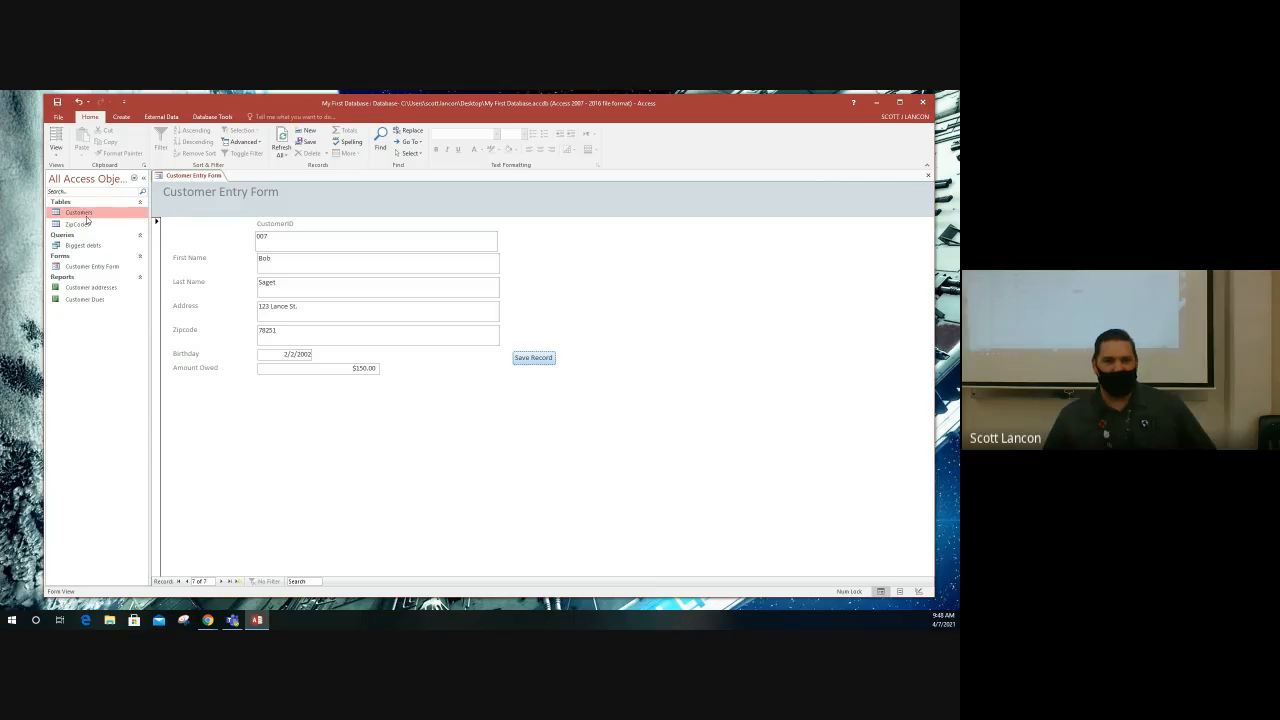
{"action": "left_click", "coordinate": [181, 336]}
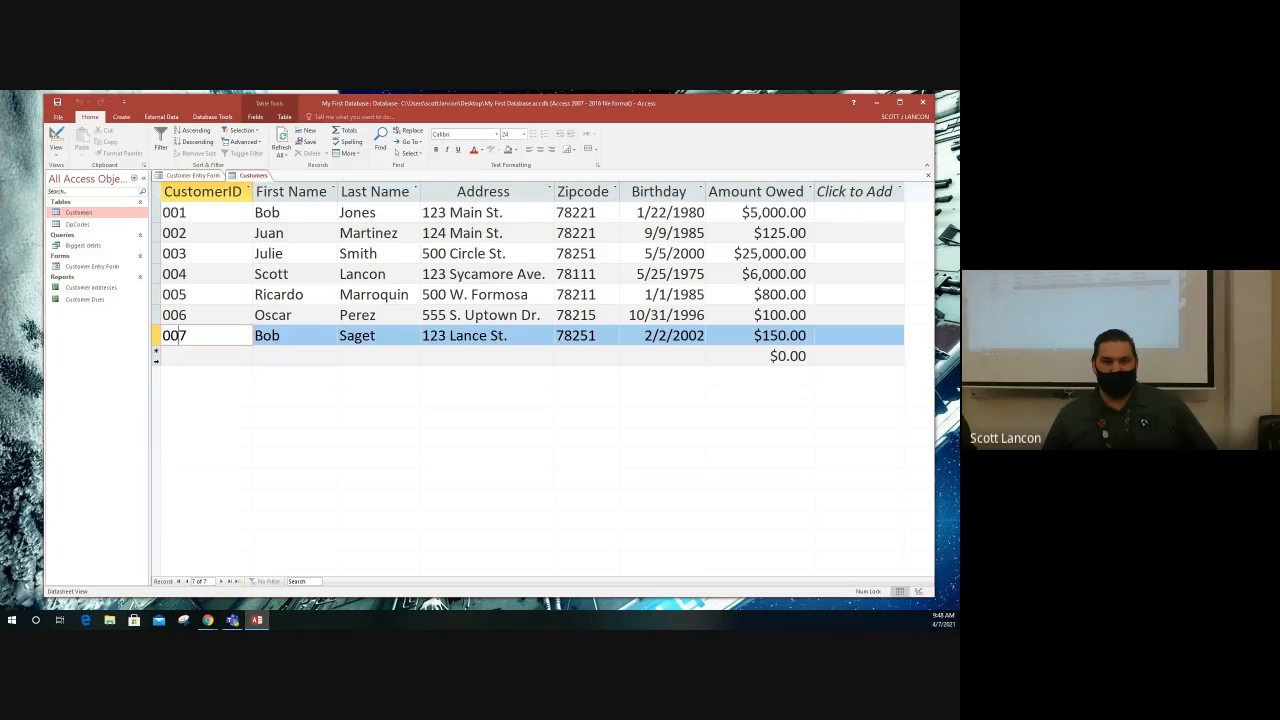
- Compare the newest customer's record in the Customer Entry Form with its row in the Customers table
{"action": "left_click", "coordinate": [197, 176]}
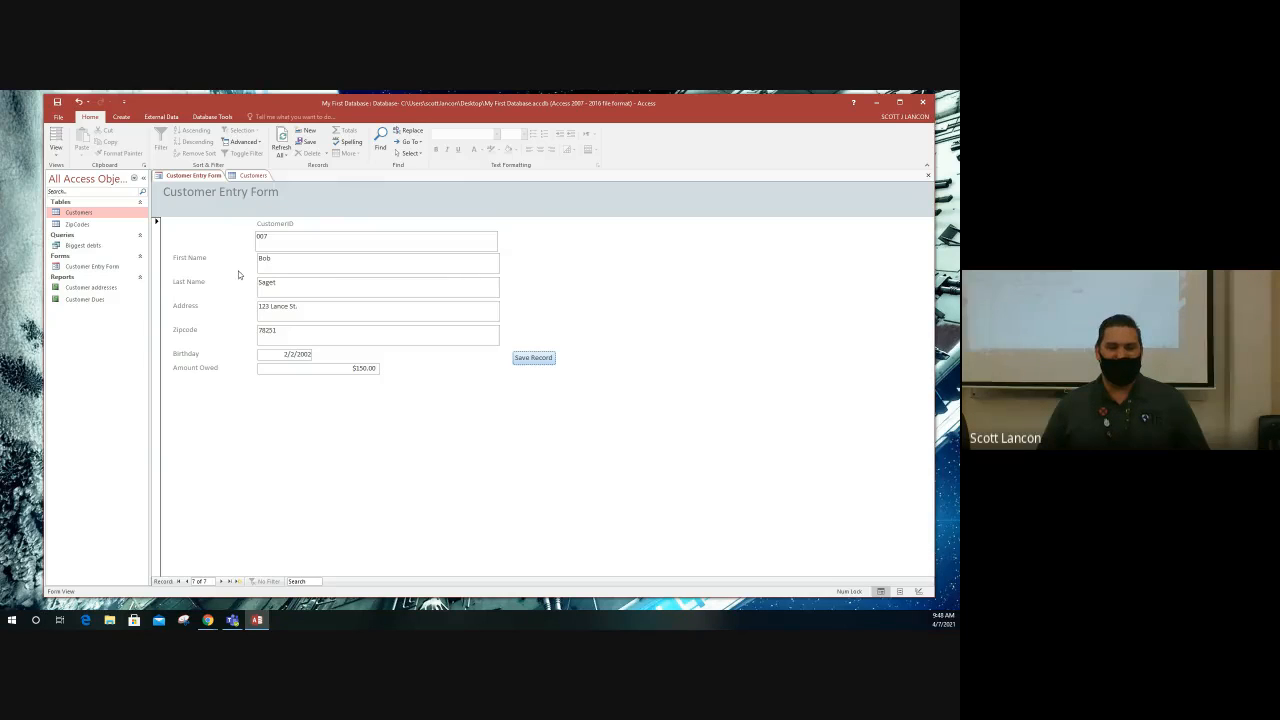
{"action": "left_click", "coordinate": [265, 244]}
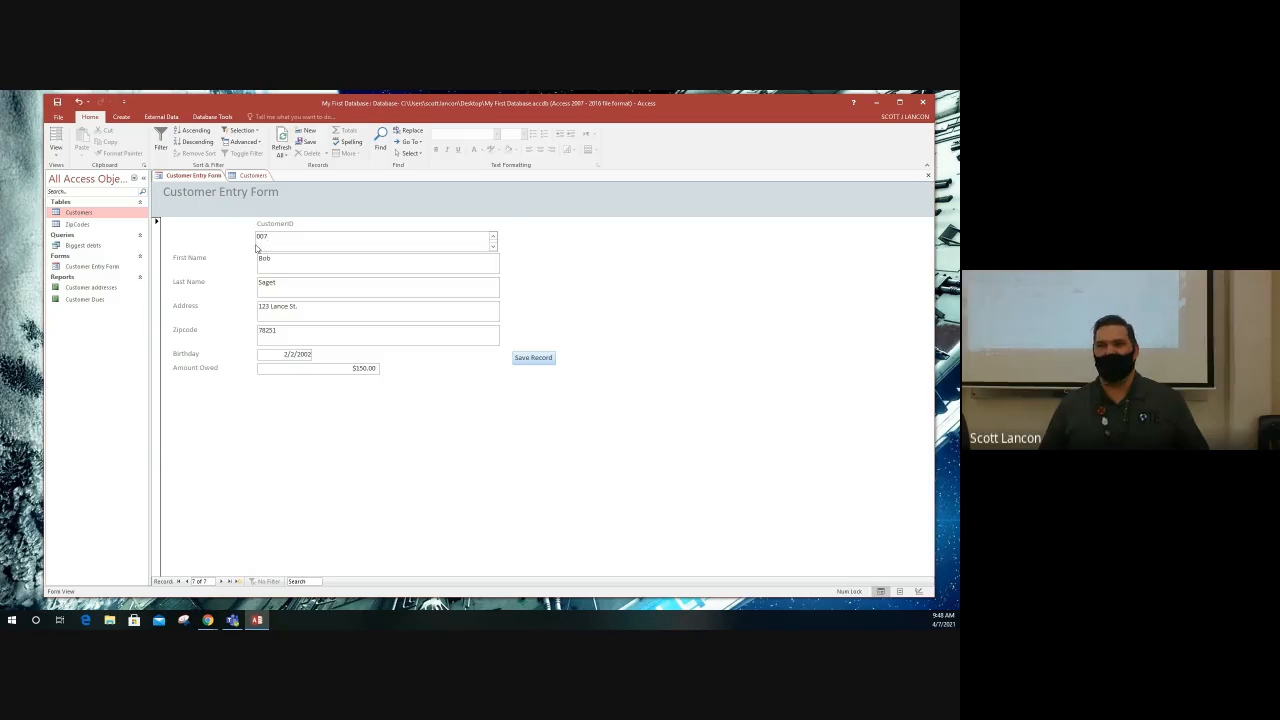
{"action": "left_click", "coordinate": [253, 176]}
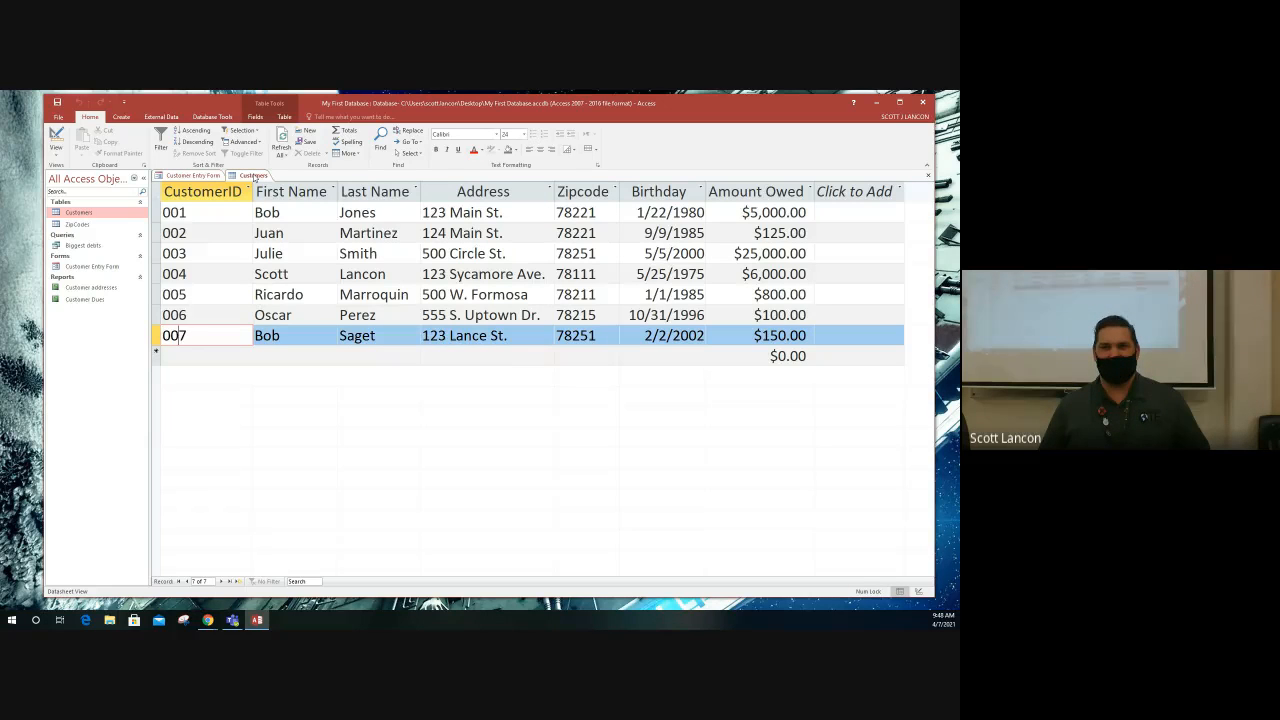
{"action": "left_click", "coordinate": [194, 176]}
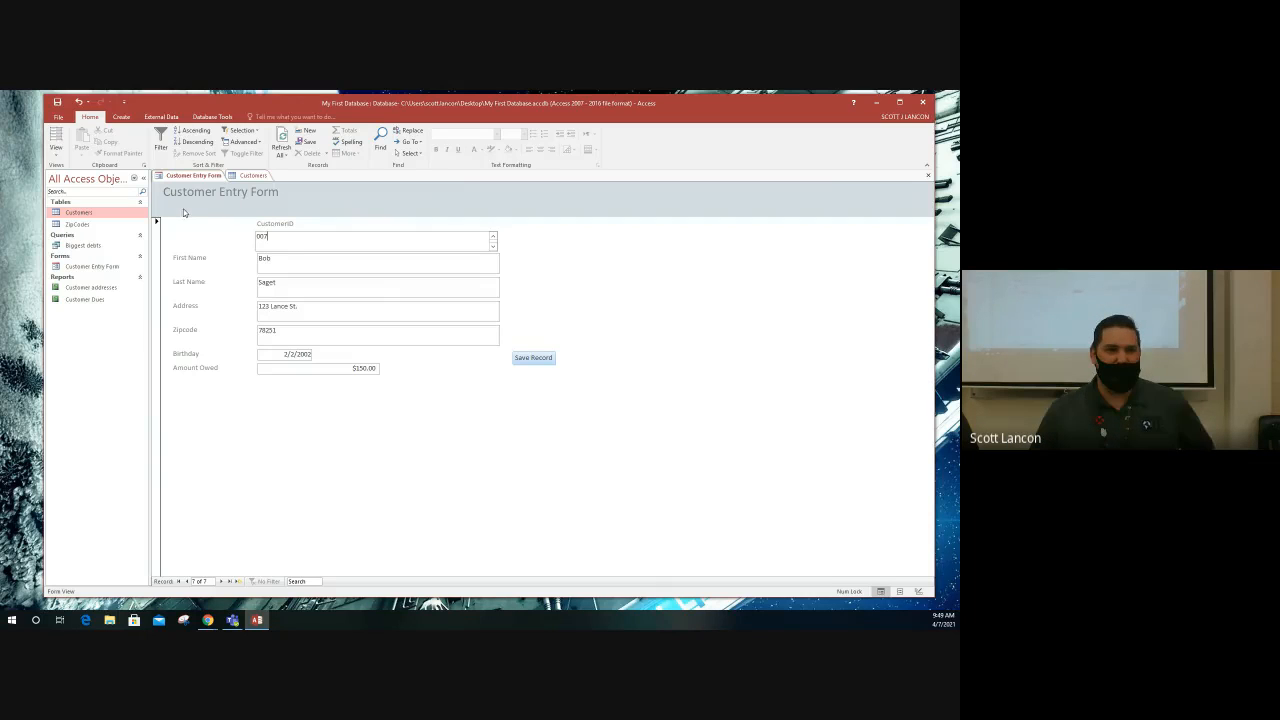
- Bring up the external data commands and move the Excel client workbook's window away from the database window
{"action": "left_click", "coordinate": [122, 117]}
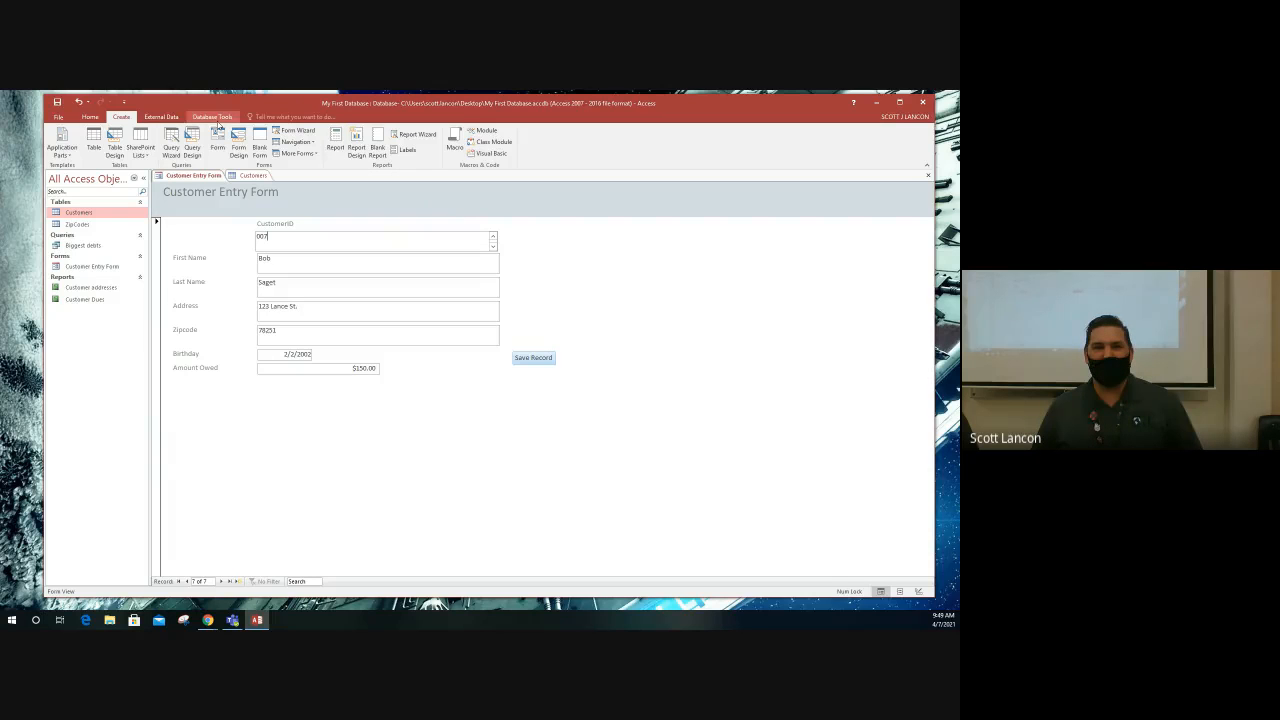
{"action": "left_click", "coordinate": [163, 117]}
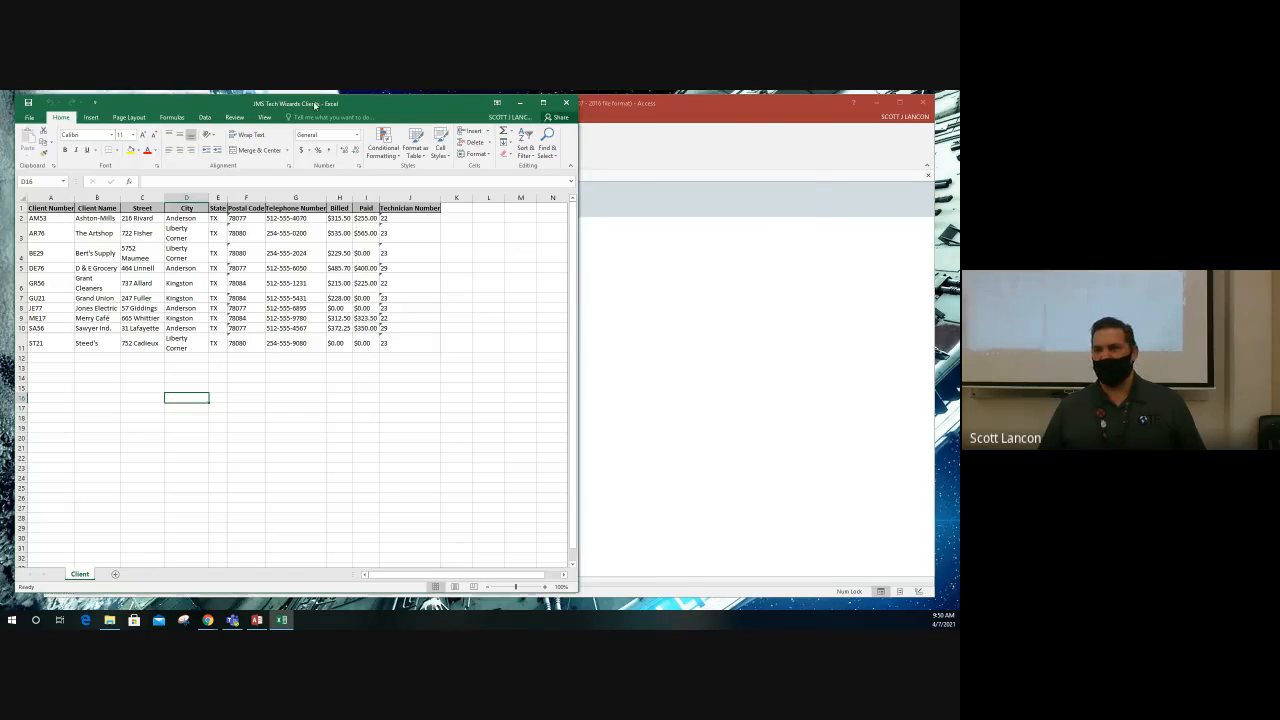
{"action": "left_click_drag", "start_coordinate": [315, 106], "coordinate": [958, 140]}
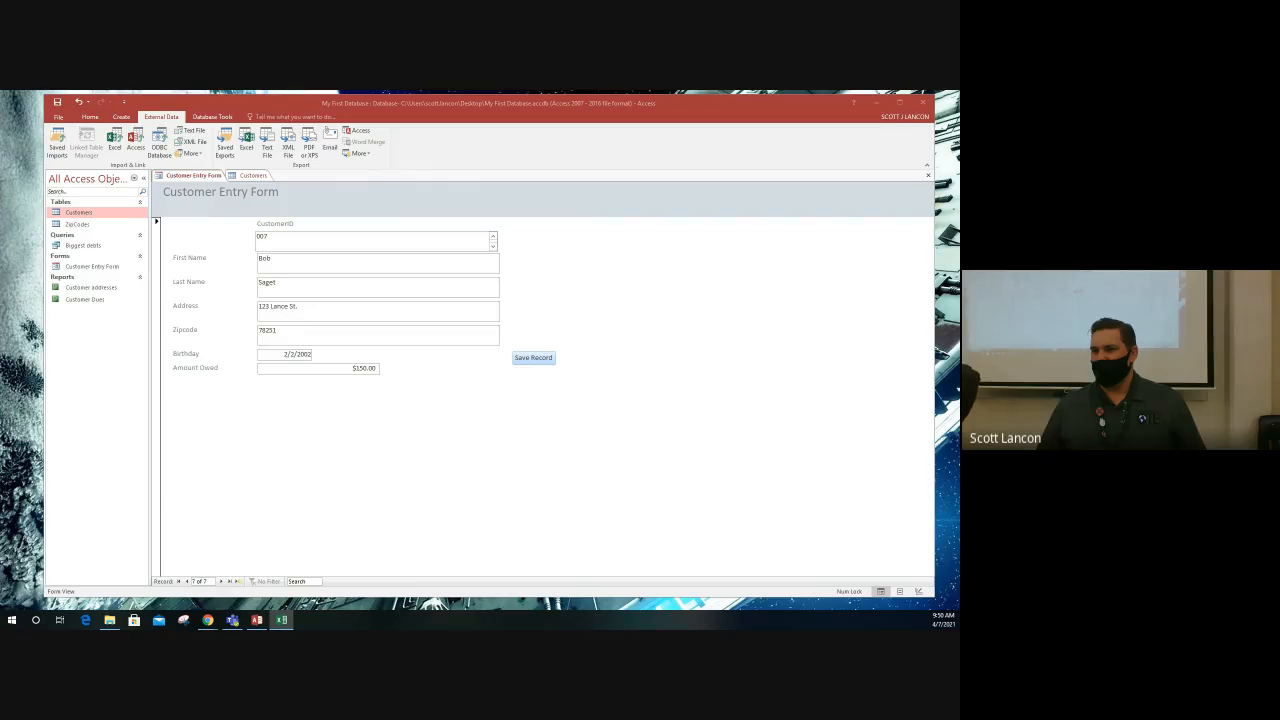
{"action": "left_click", "coordinate": [247, 147]}
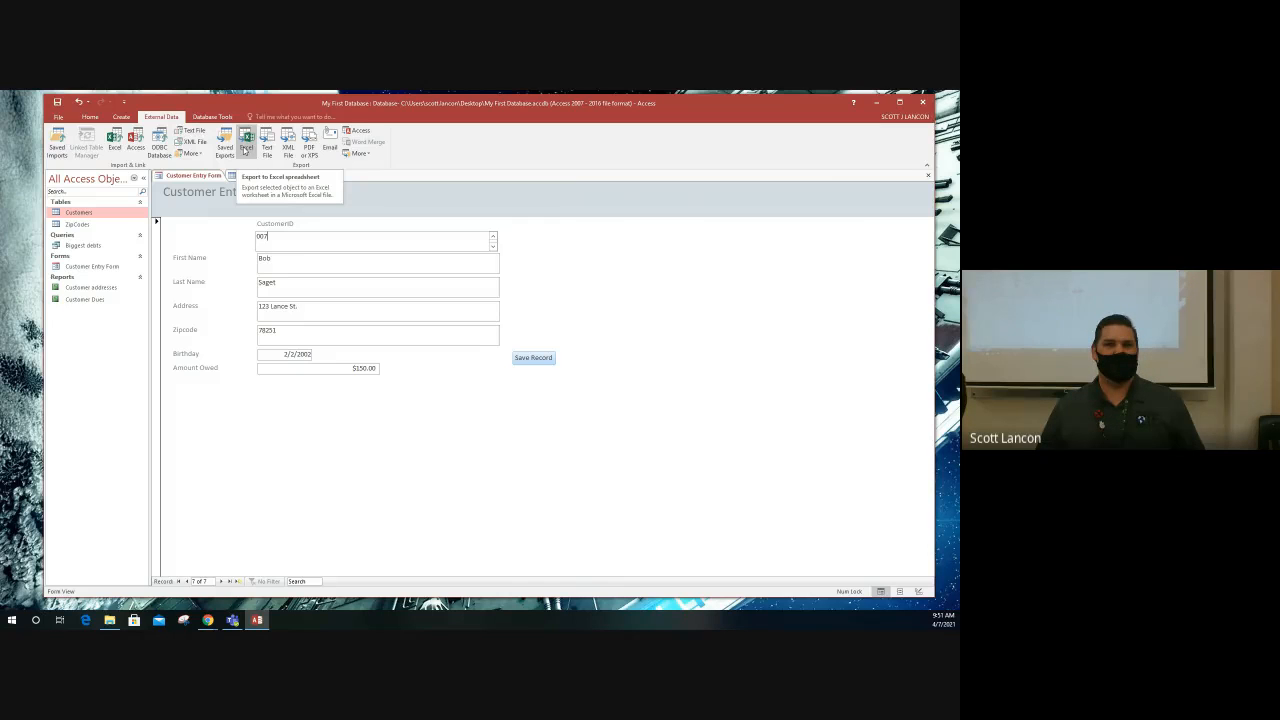
{"action": "left_click", "coordinate": [247, 143]}
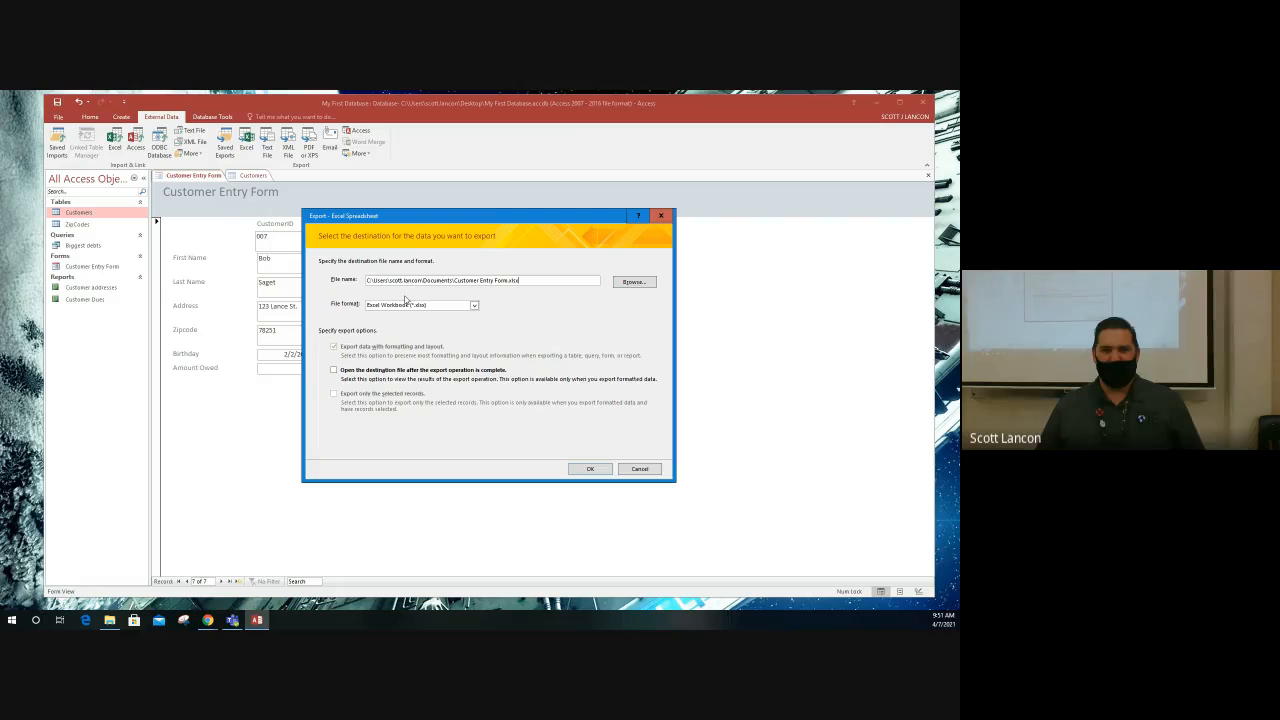
{"action": "left_click", "coordinate": [642, 469]}
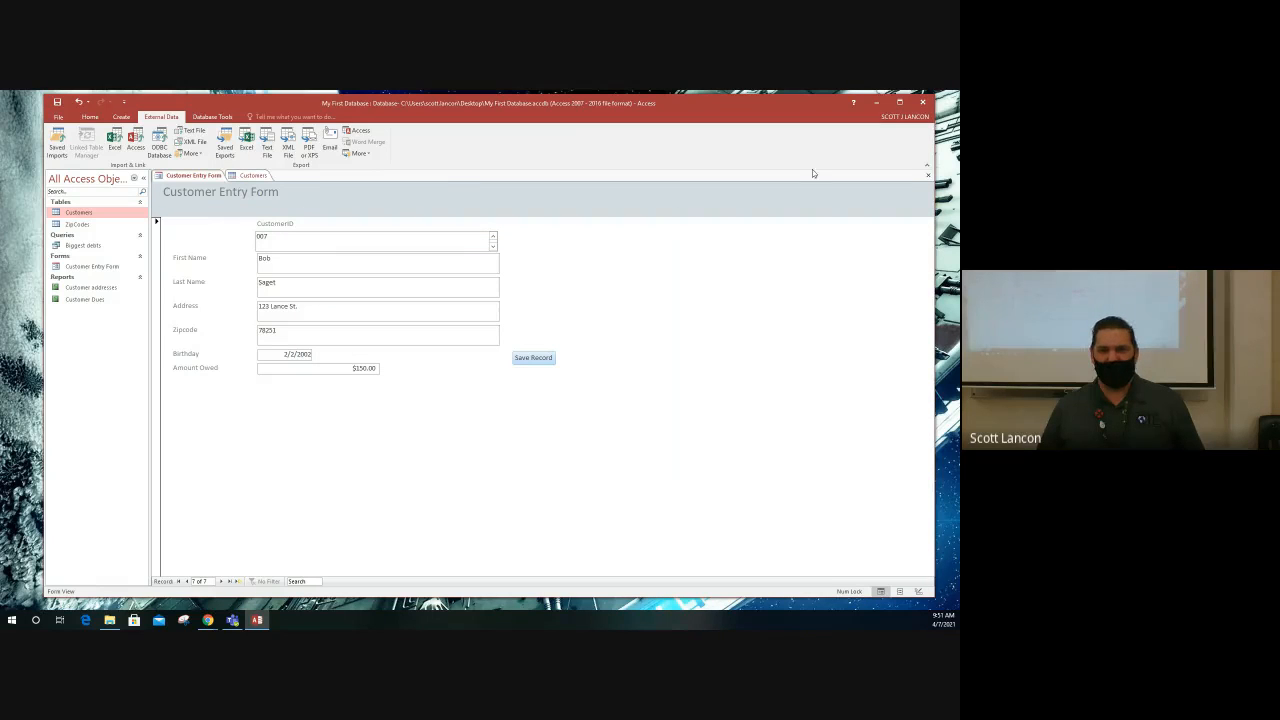
- Close the Customer Entry Form saving its design, and export the Customers table to Customers.xlsx with formatting and layout, opening the file after export
{"action": "left_click", "coordinate": [928, 175]}
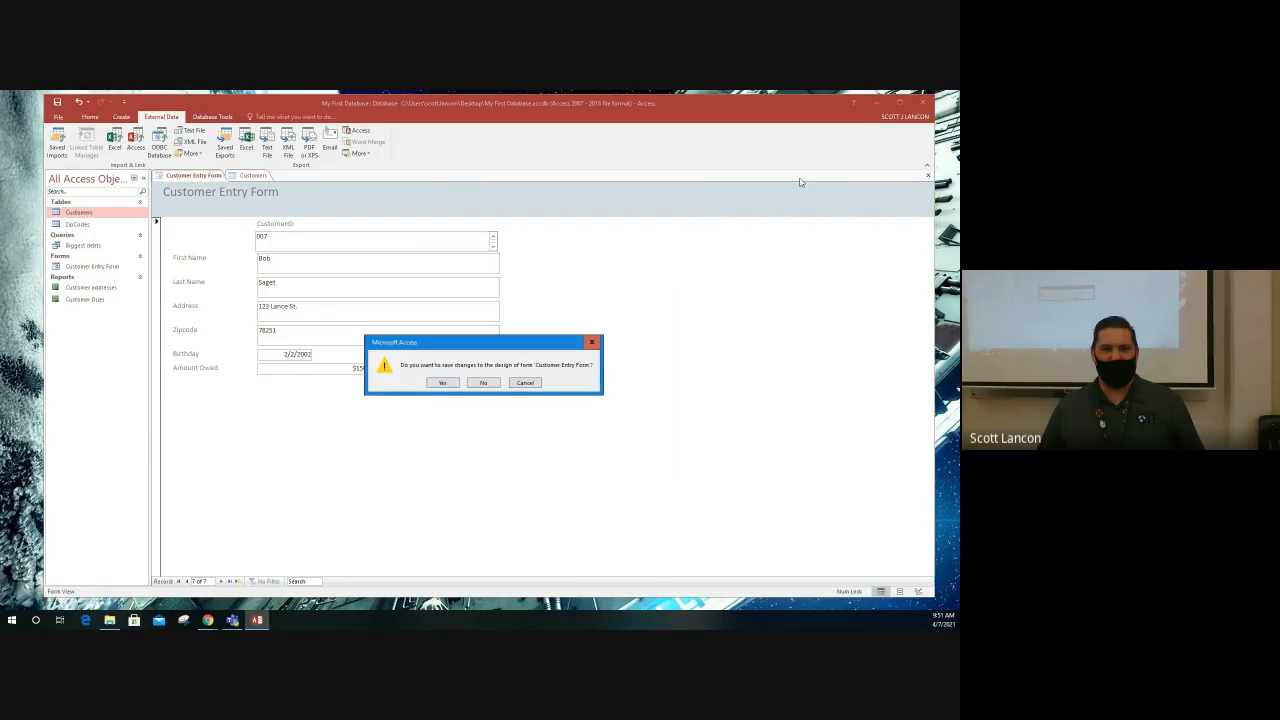
{"action": "left_click", "coordinate": [442, 383]}
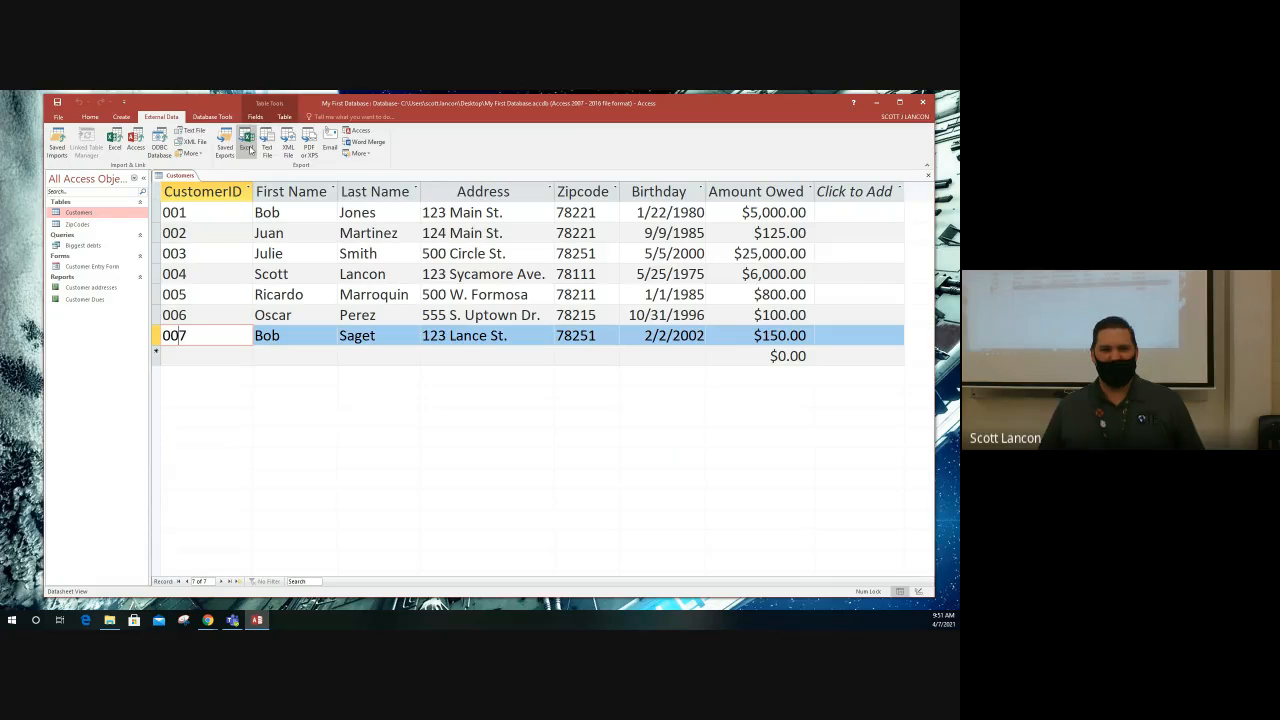
{"action": "left_click", "coordinate": [249, 148]}
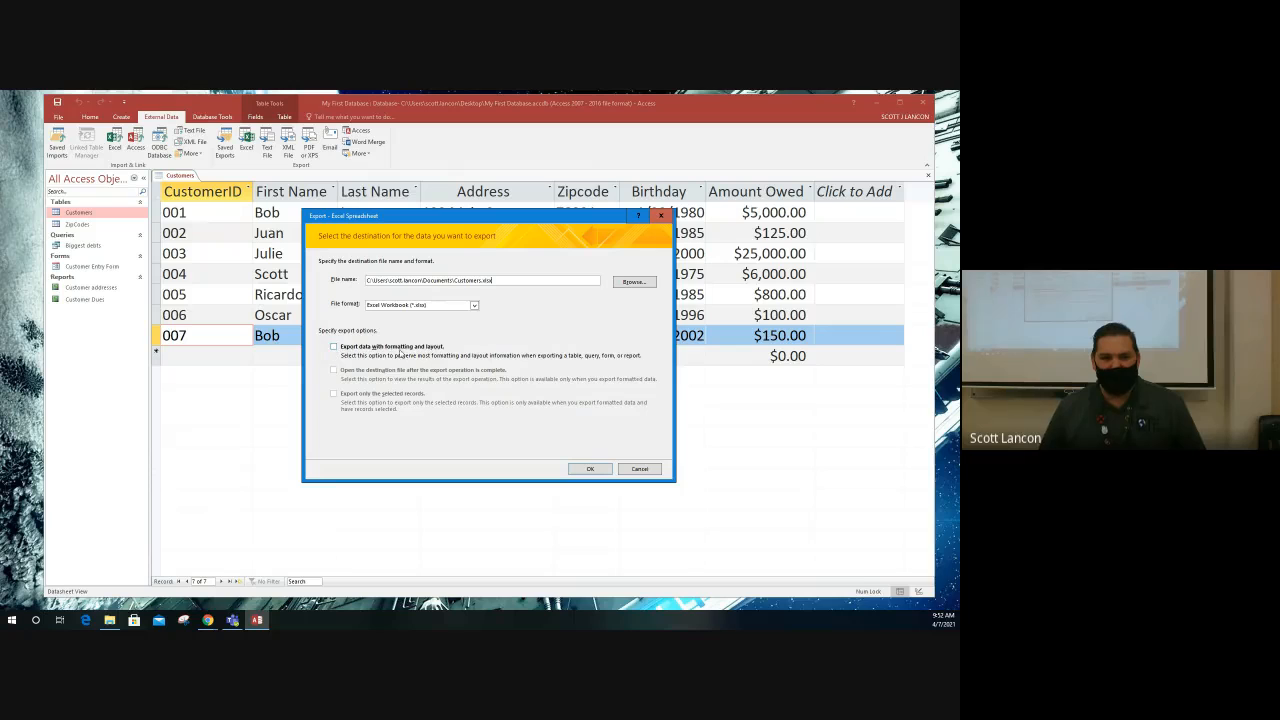
{"action": "left_click", "coordinate": [334, 347]}
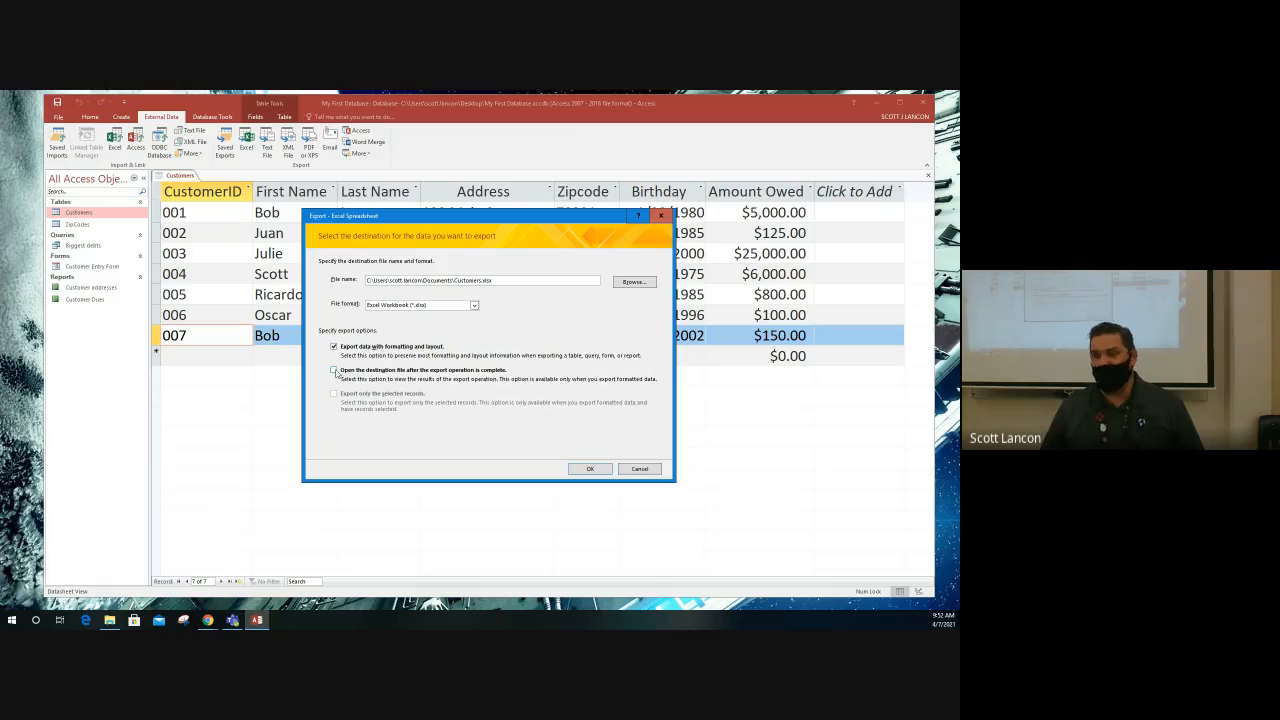
{"action": "left_click", "coordinate": [334, 371]}
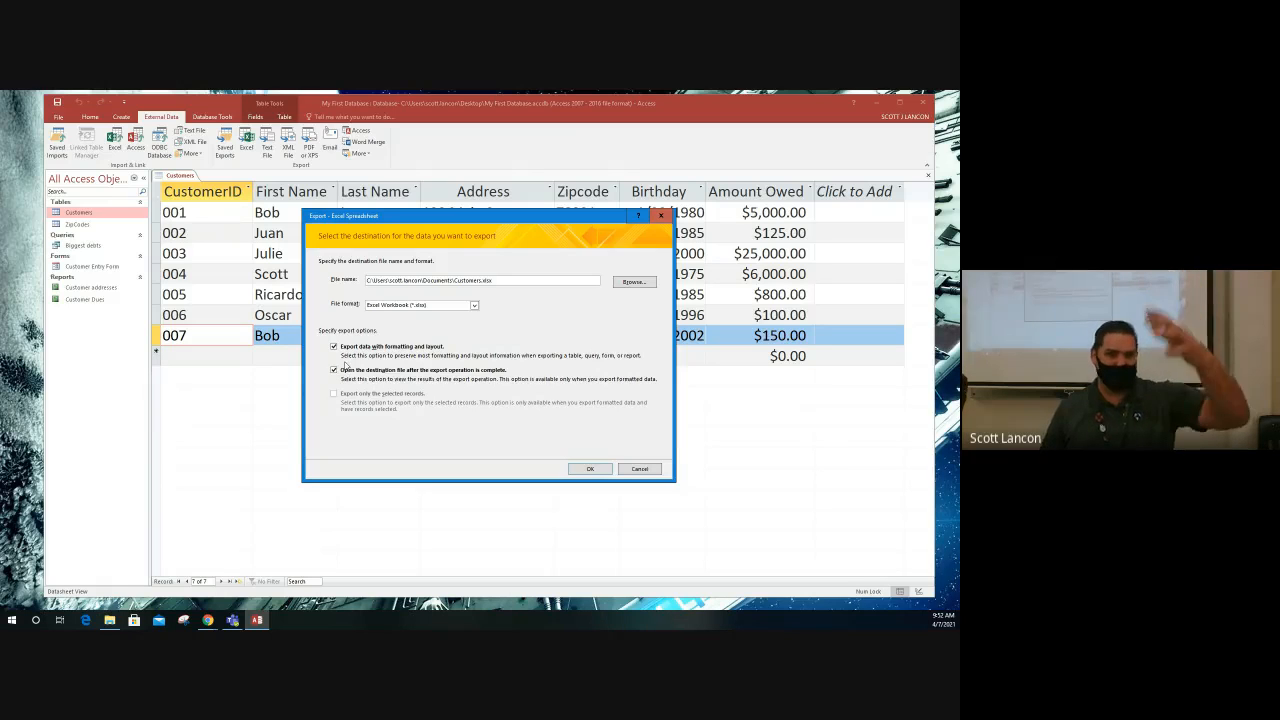
{"action": "left_click", "coordinate": [589, 469]}
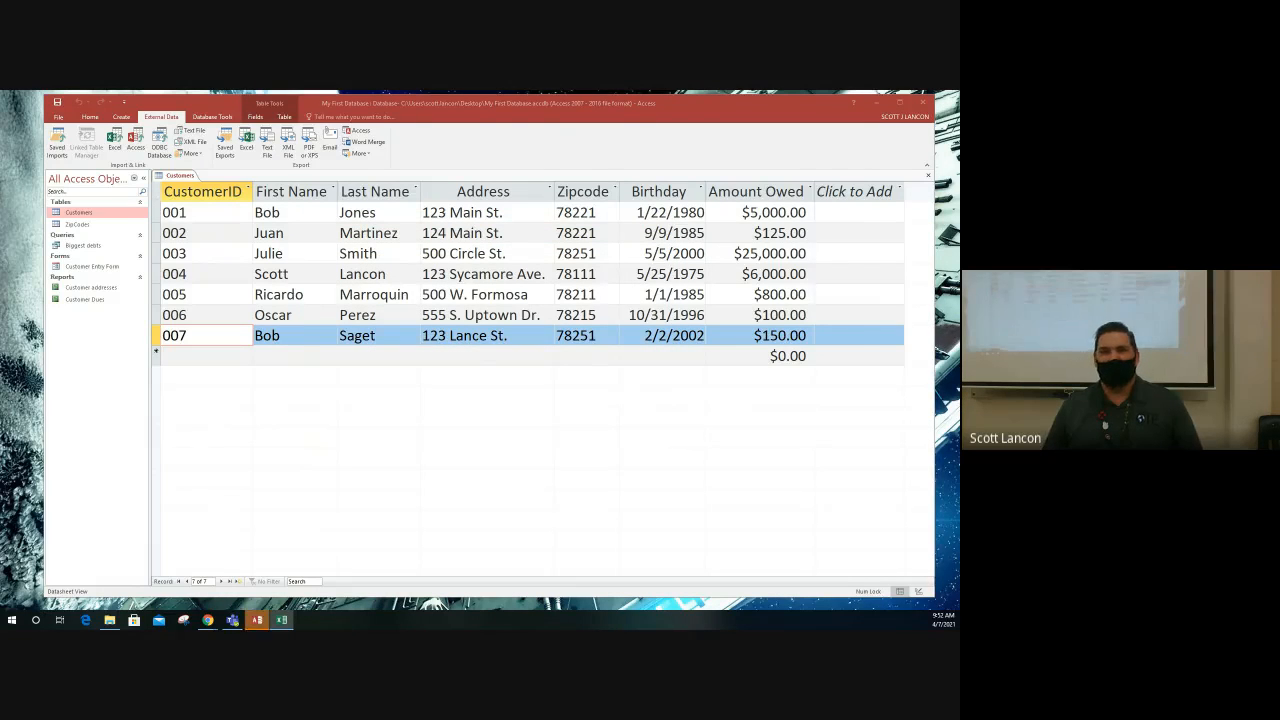
- Move the exported Customers workbook's window clear of the Access table and widen it to show all columns through Amount Owed
{"action": "left_click_drag", "start_coordinate": [496, 135], "coordinate": [728, 118]}
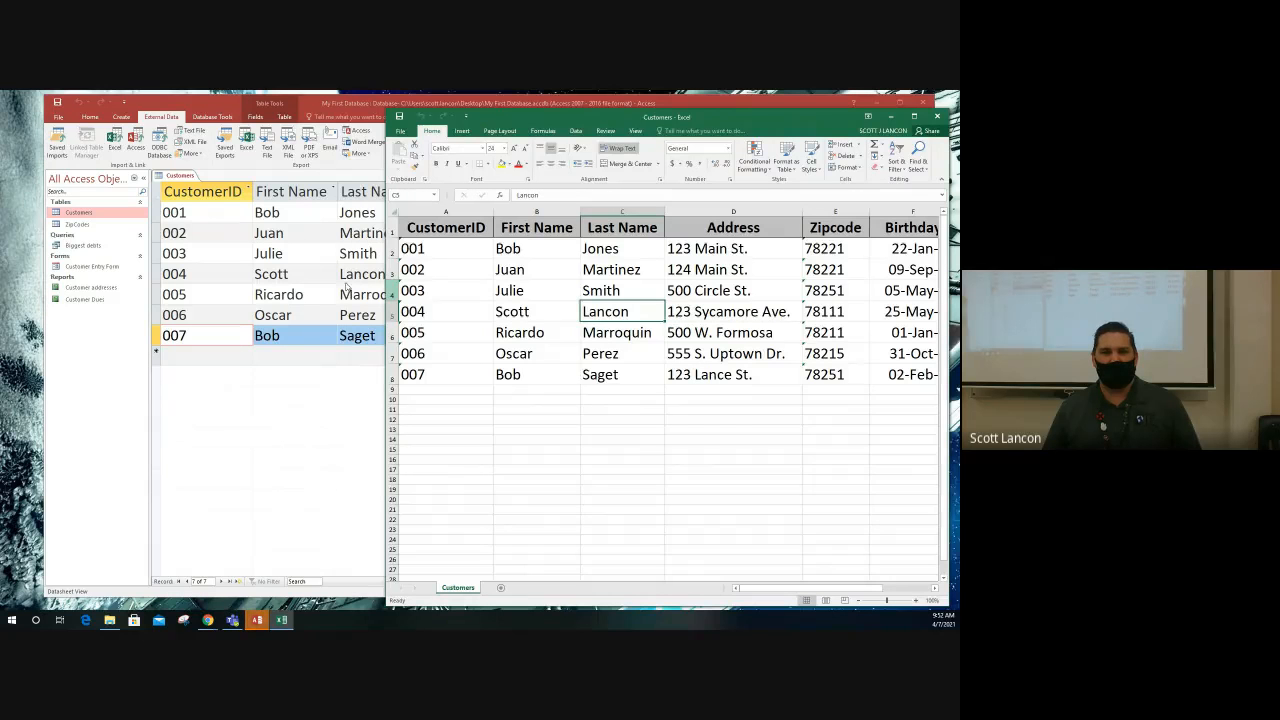
{"action": "left_click_drag", "start_coordinate": [387, 278], "coordinate": [197, 272]}
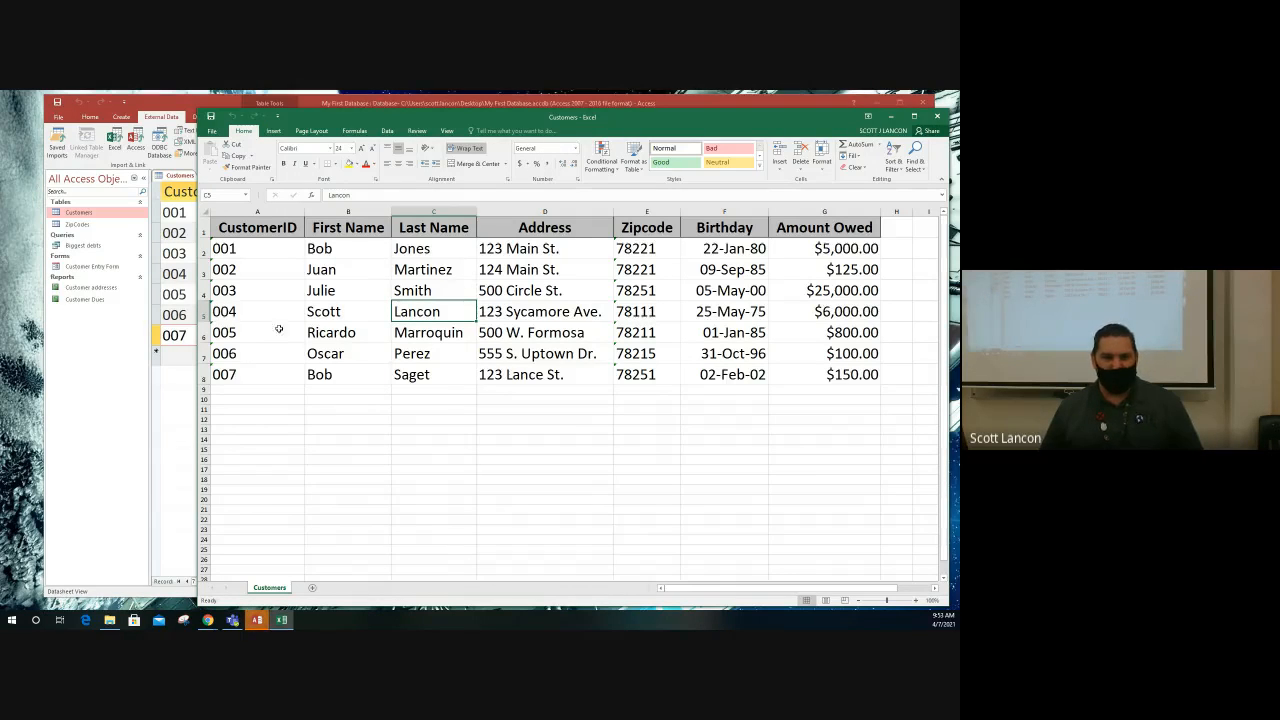
- Try to replace the customer IDs in A2 and A3 with new zero-padded sequential IDs
{"action": "left_click", "coordinate": [241, 251]}
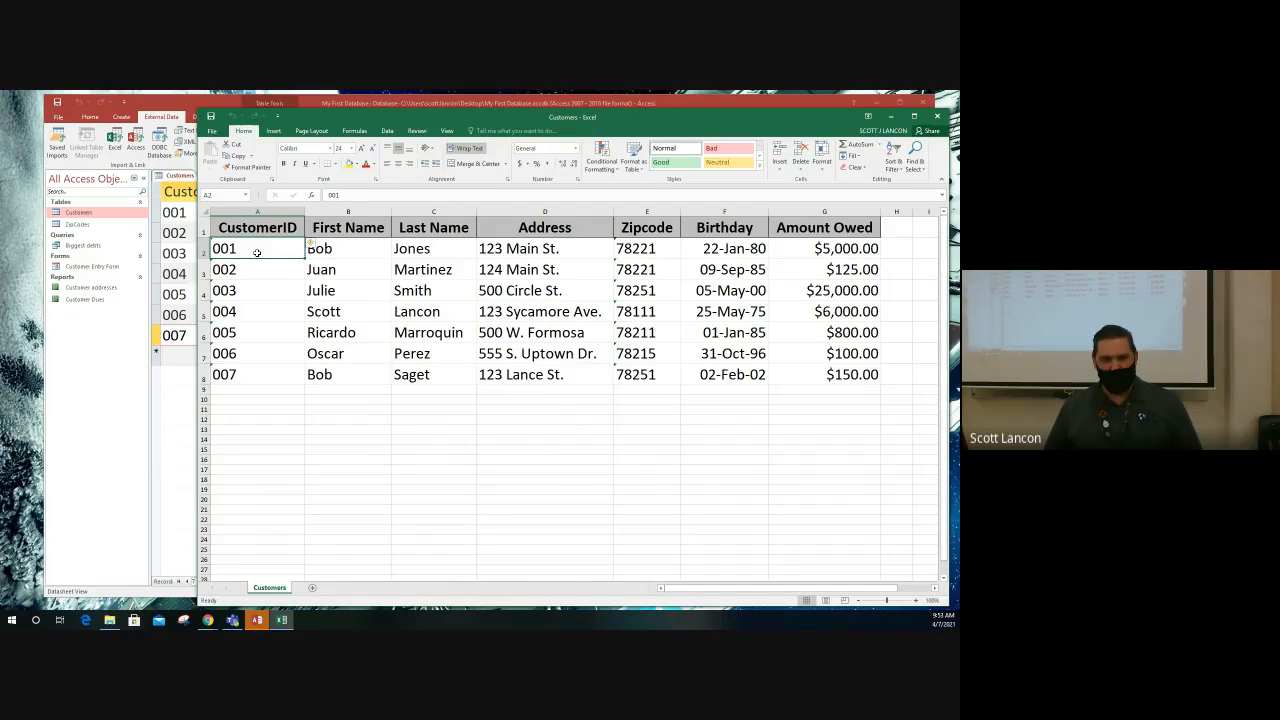
{"action": "type", "text": "008"}
{"action": "key", "text": "Return"}
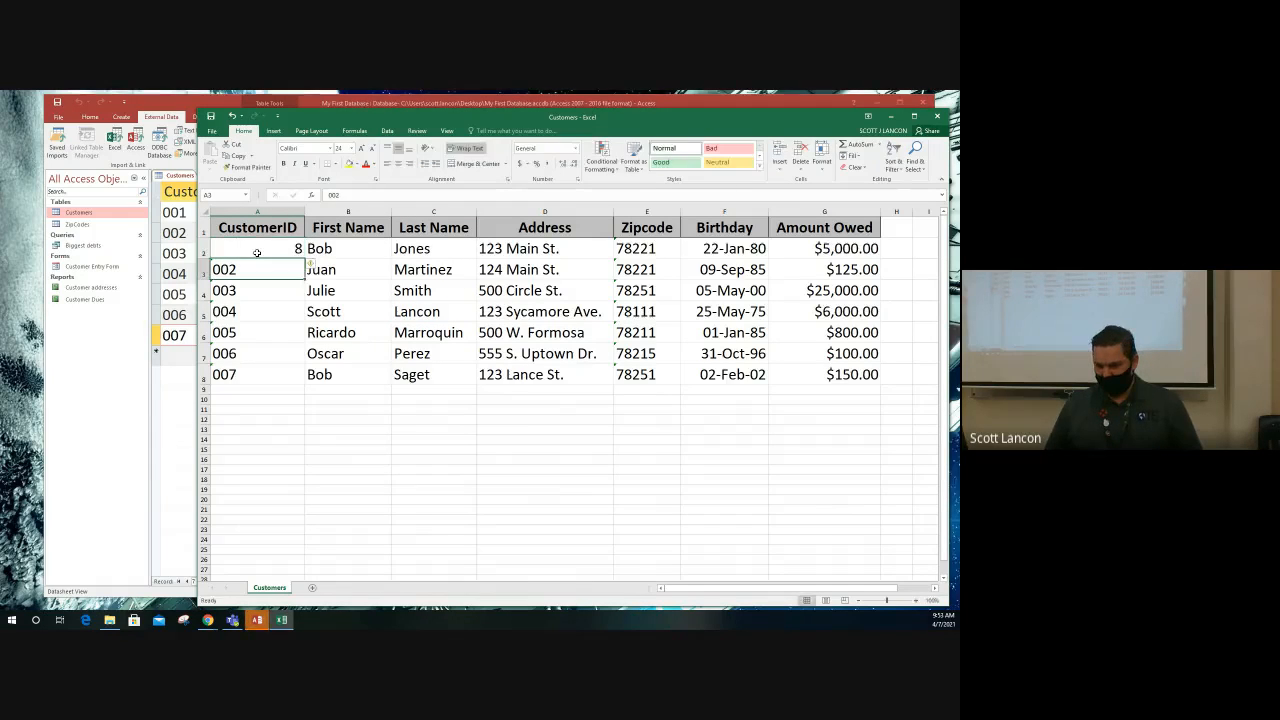
{"action": "type", "text": "000"}
{"action": "key", "text": "BackSpace"}
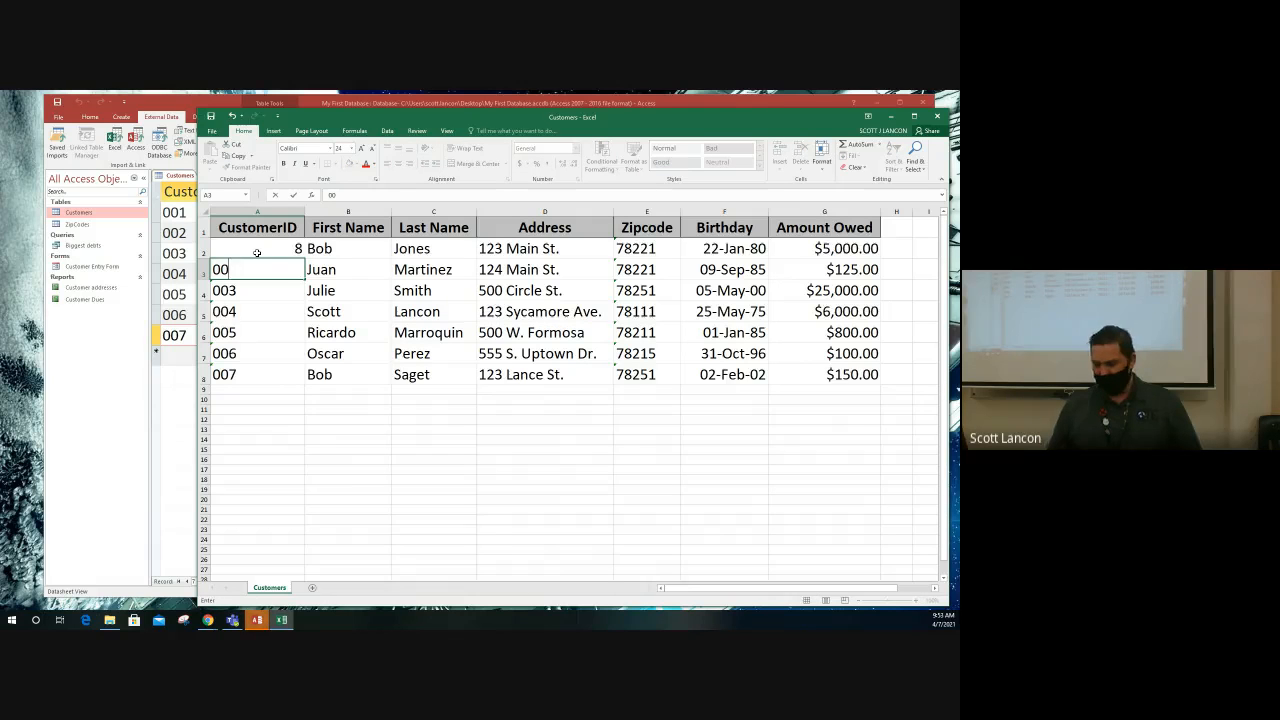
{"action": "type", "text": "9"}
{"action": "key", "text": "Return"}
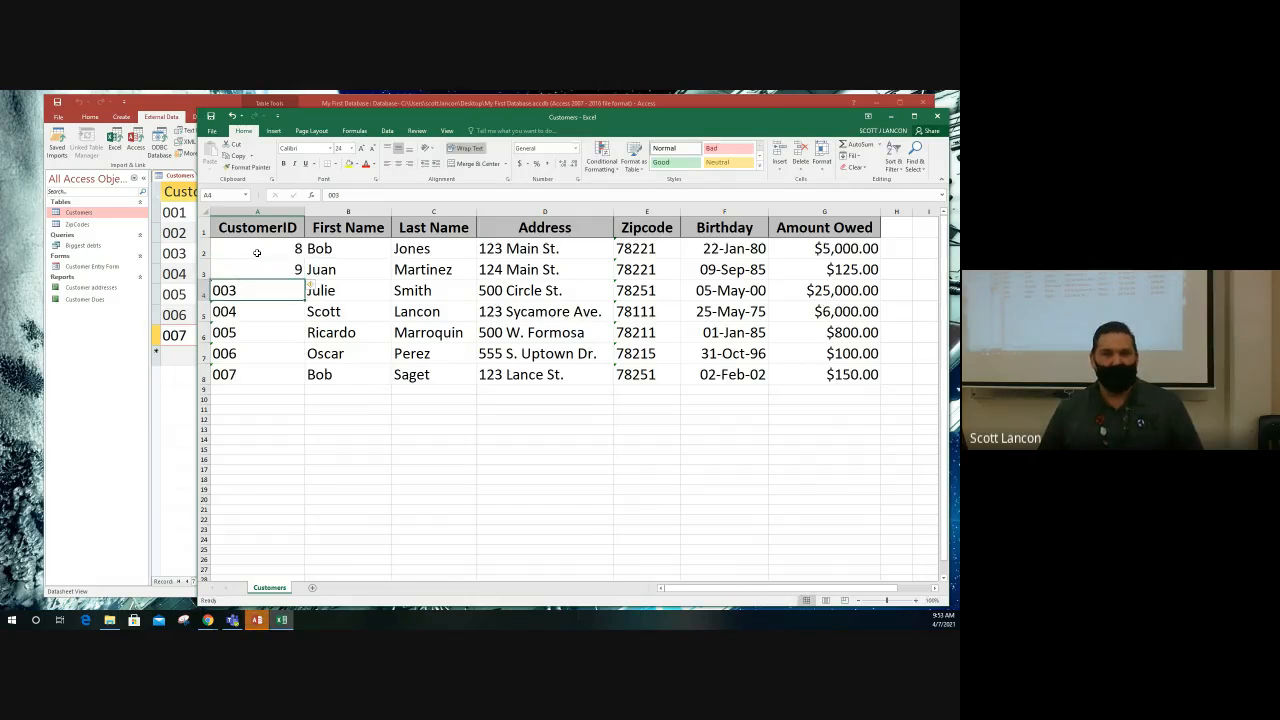
- Format the CustomerID cells A2:A8 as Text
{"action": "left_click_drag", "start_coordinate": [257, 253], "coordinate": [257, 370]}
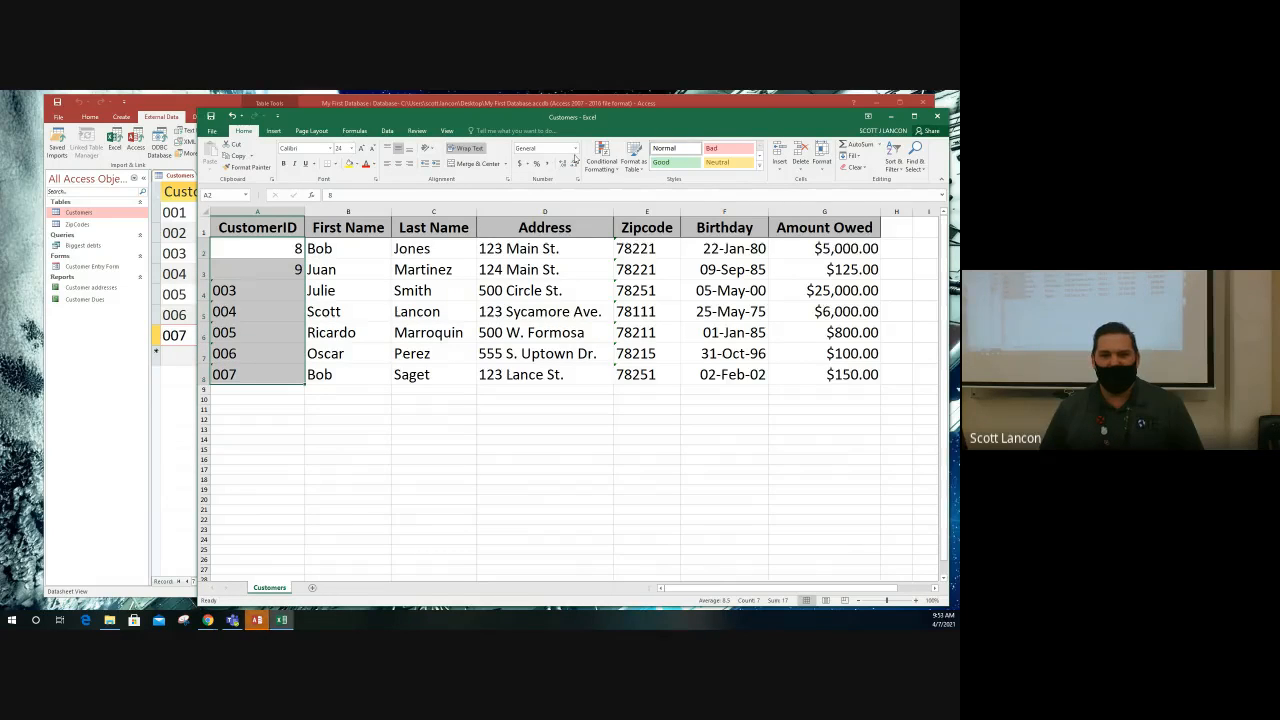
{"action": "left_click", "coordinate": [576, 150]}
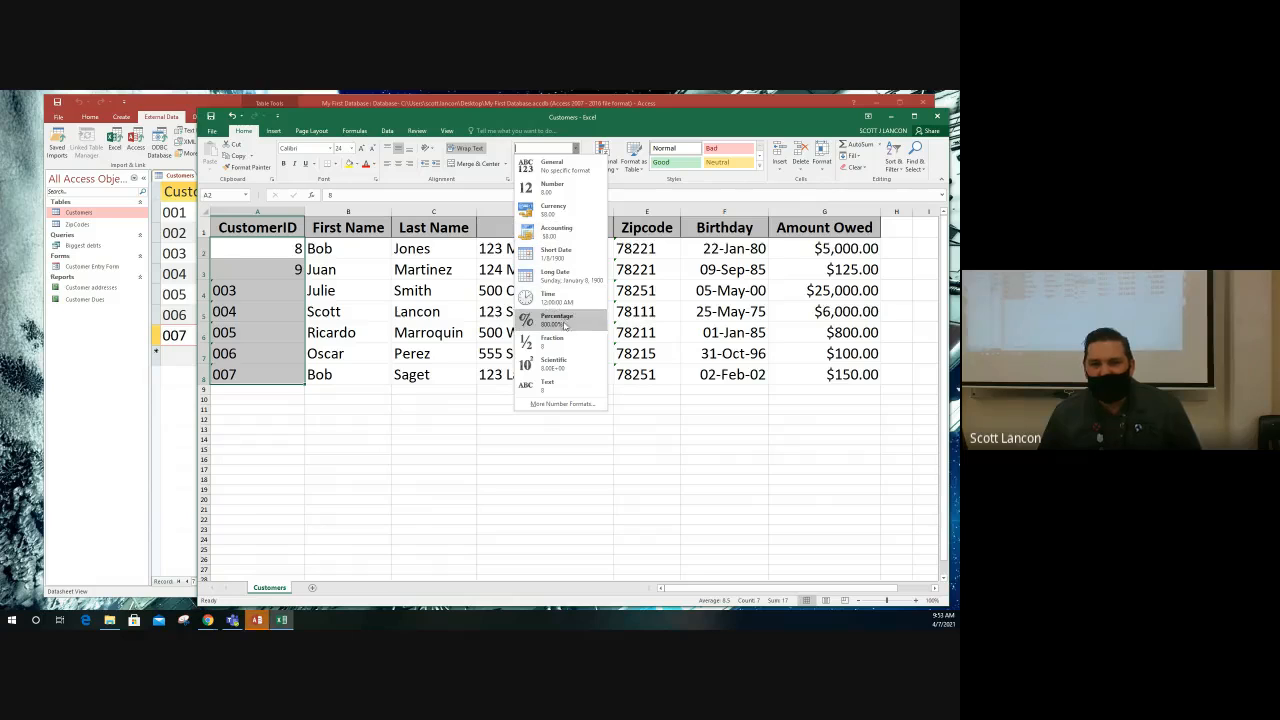
{"action": "left_click", "coordinate": [553, 385]}
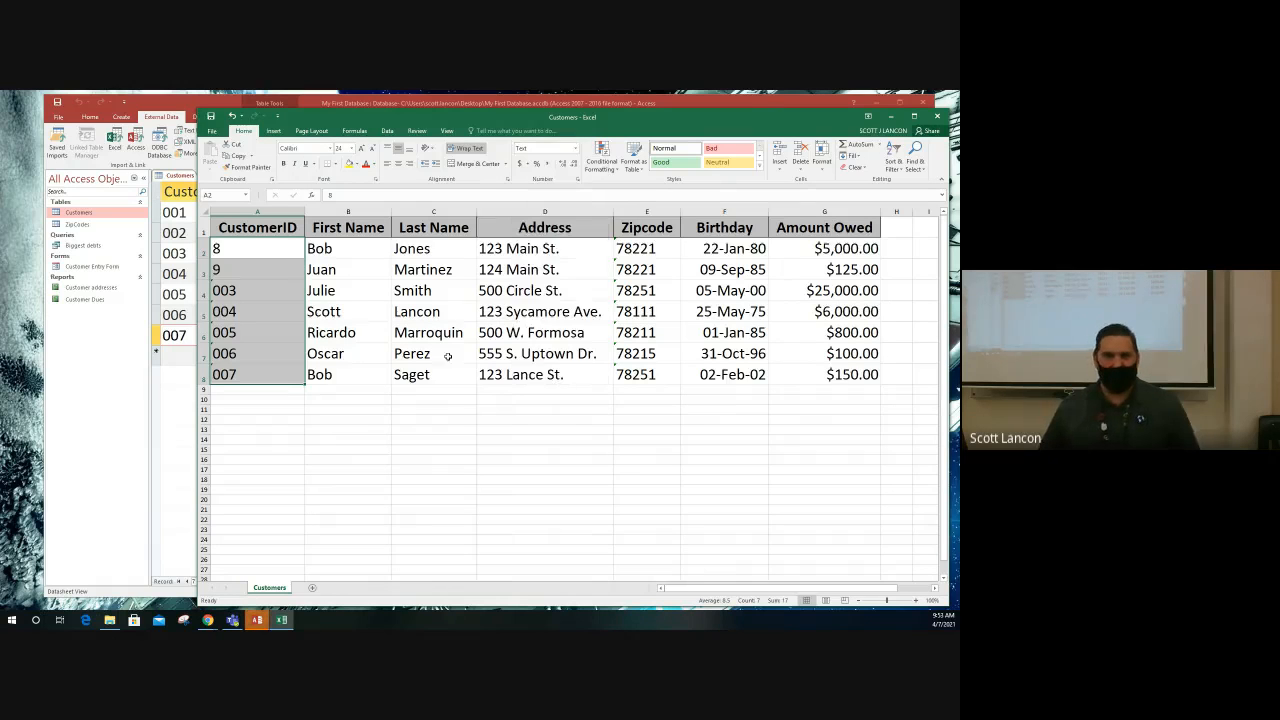
- Enter two consecutive zero-padded customer IDs in A2 and A3, and fill the series down through A8
{"action": "left_click", "coordinate": [250, 258]}
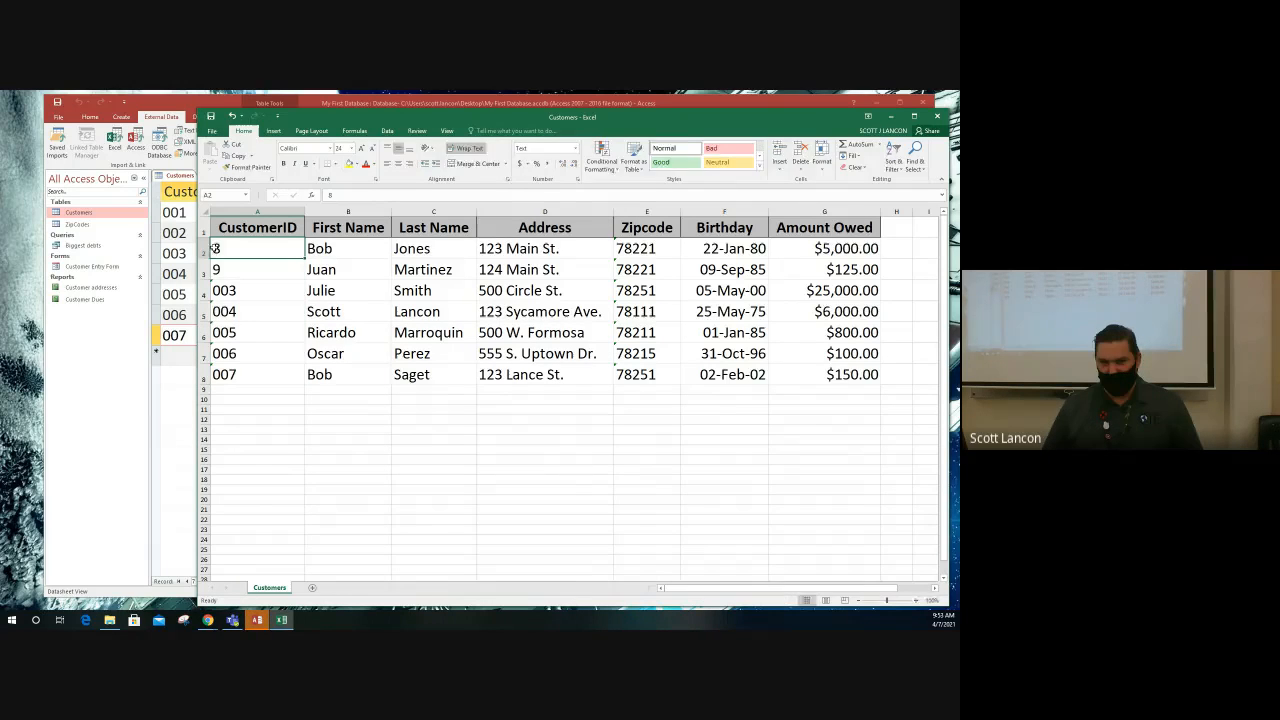
{"action": "type", "text": "008"}
{"action": "key", "text": "Return"}
{"action": "type", "text": "009"}
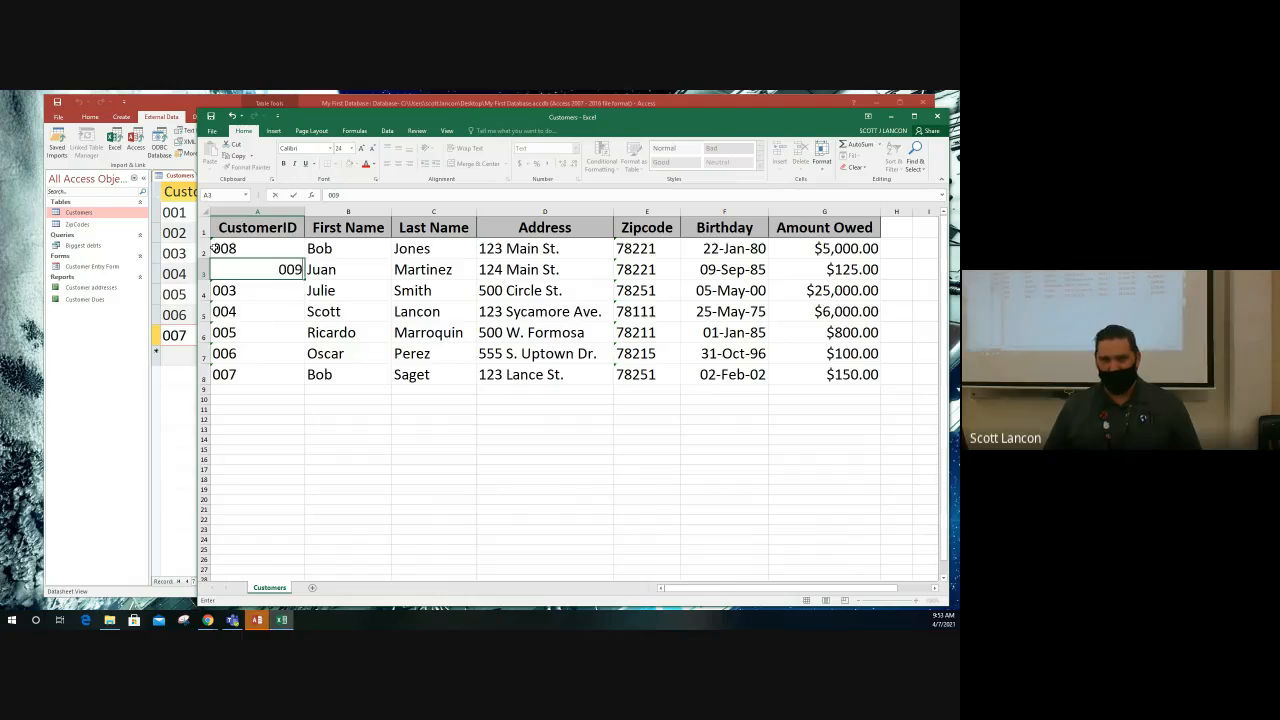
{"action": "key", "text": "Return"}
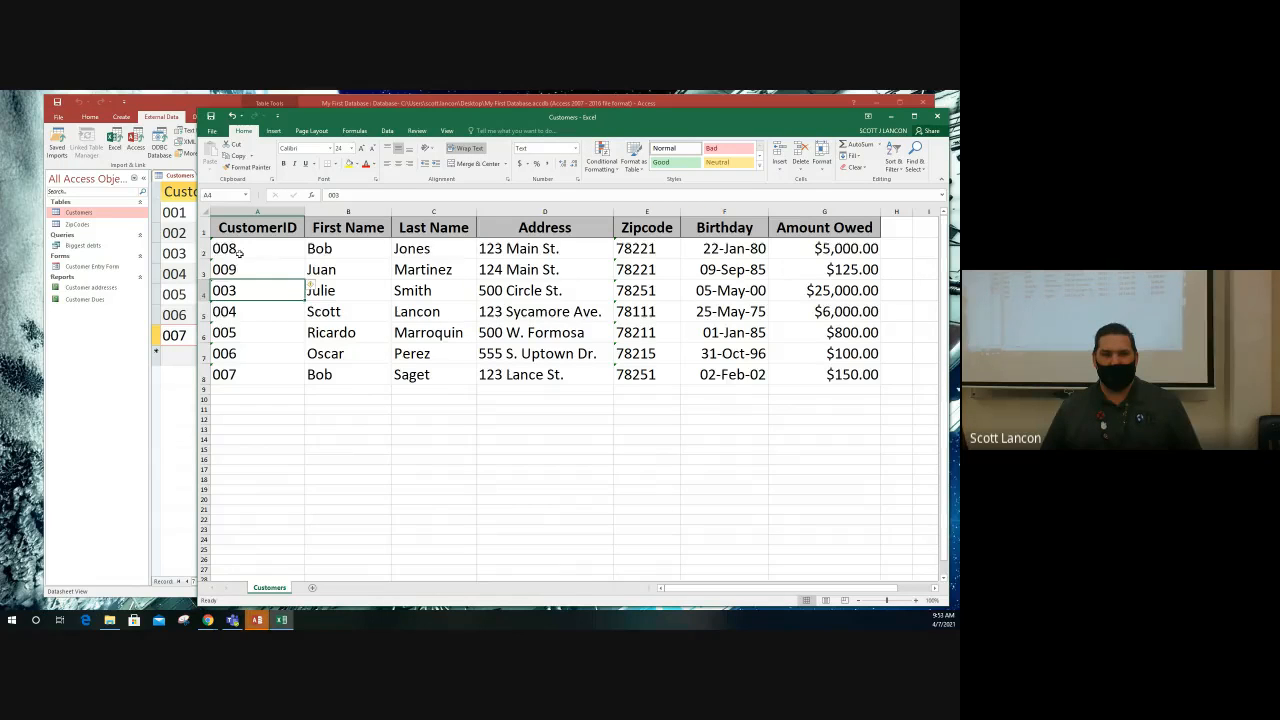
{"action": "left_click_drag", "start_coordinate": [230, 252], "coordinate": [303, 383]}
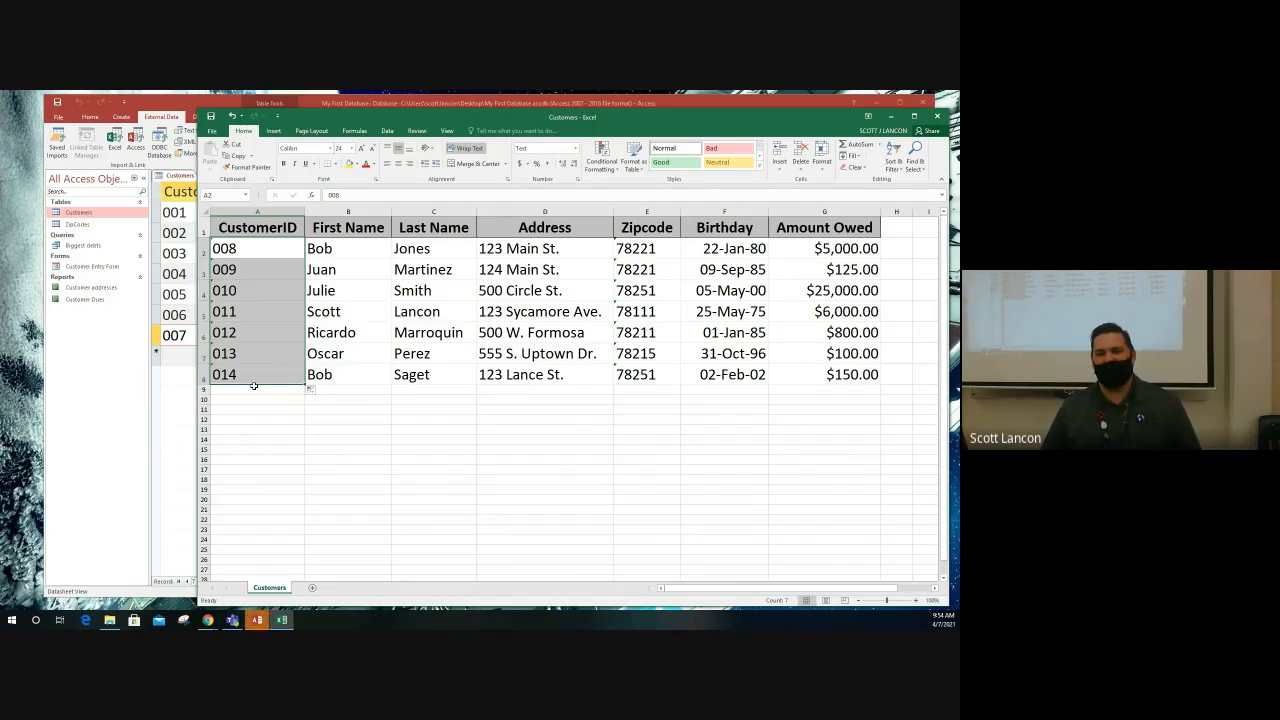
- Replace the customers' last names in C2 through C4 with three different surnames
{"action": "left_click", "coordinate": [412, 250]}
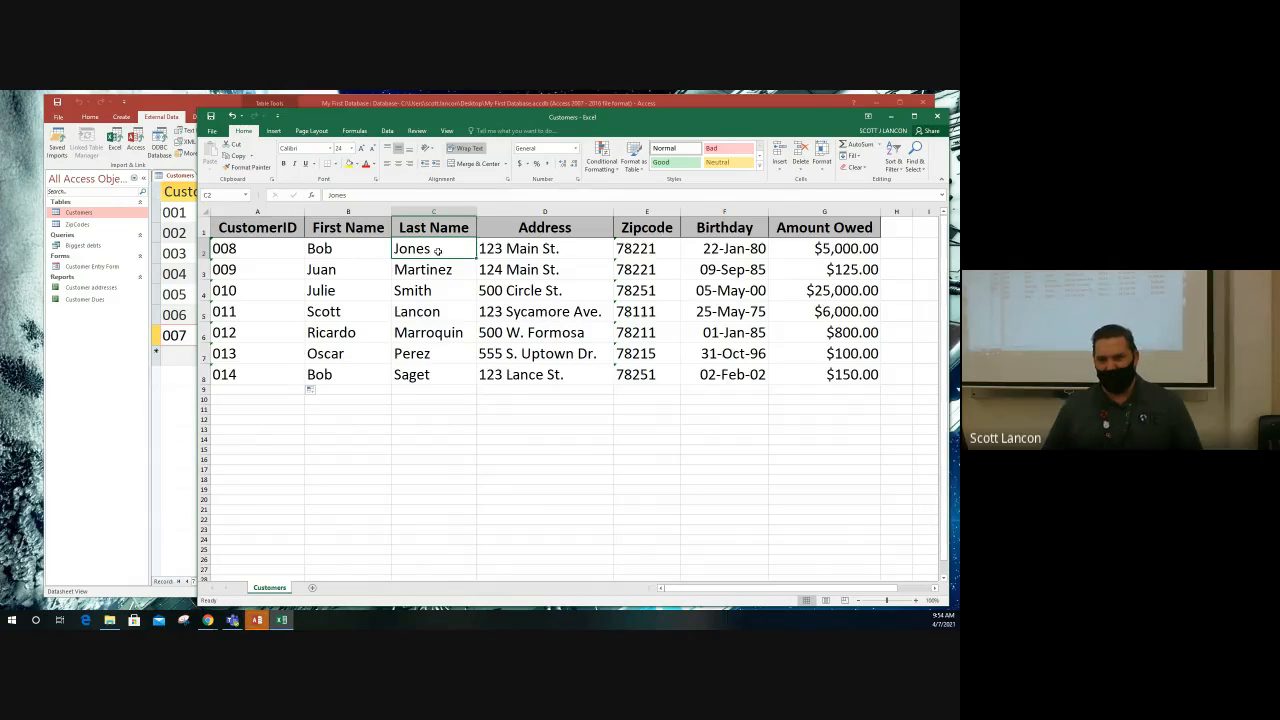
{"action": "type", "text": "SM"}
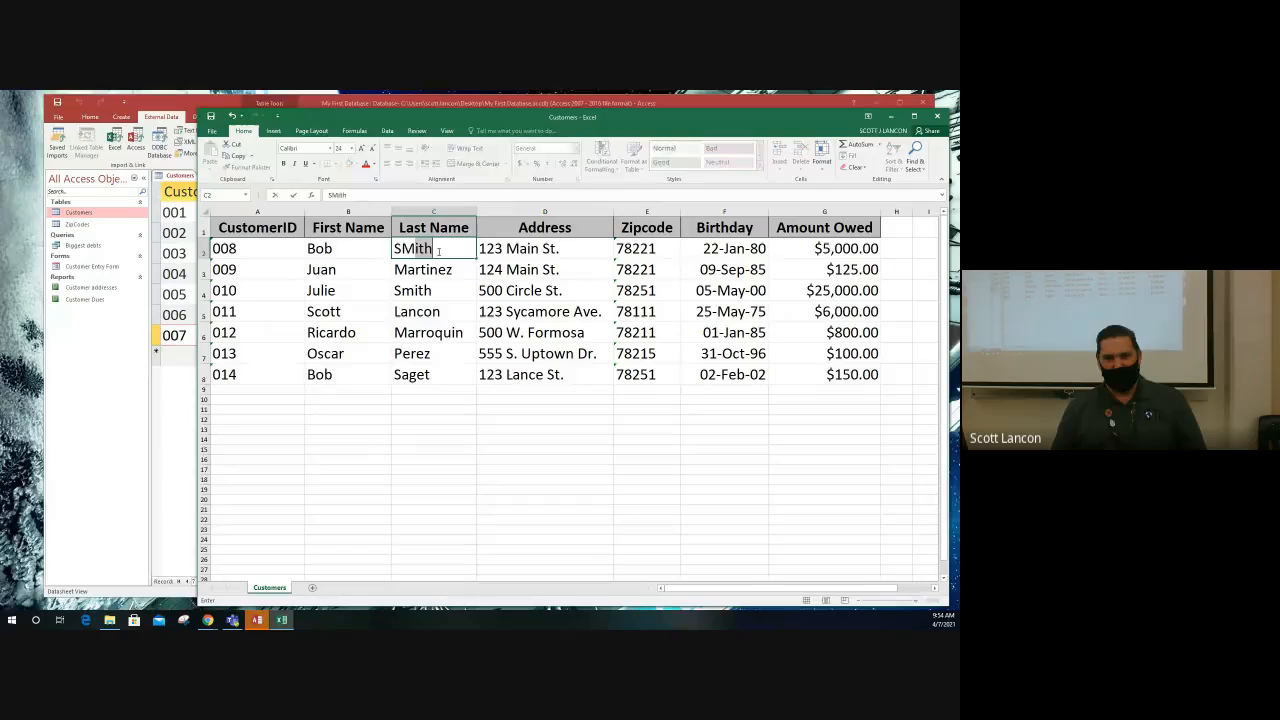
{"action": "key", "text": "BackSpace"}
{"action": "key", "text": "BackSpace"}
{"action": "type", "text": "mith"}
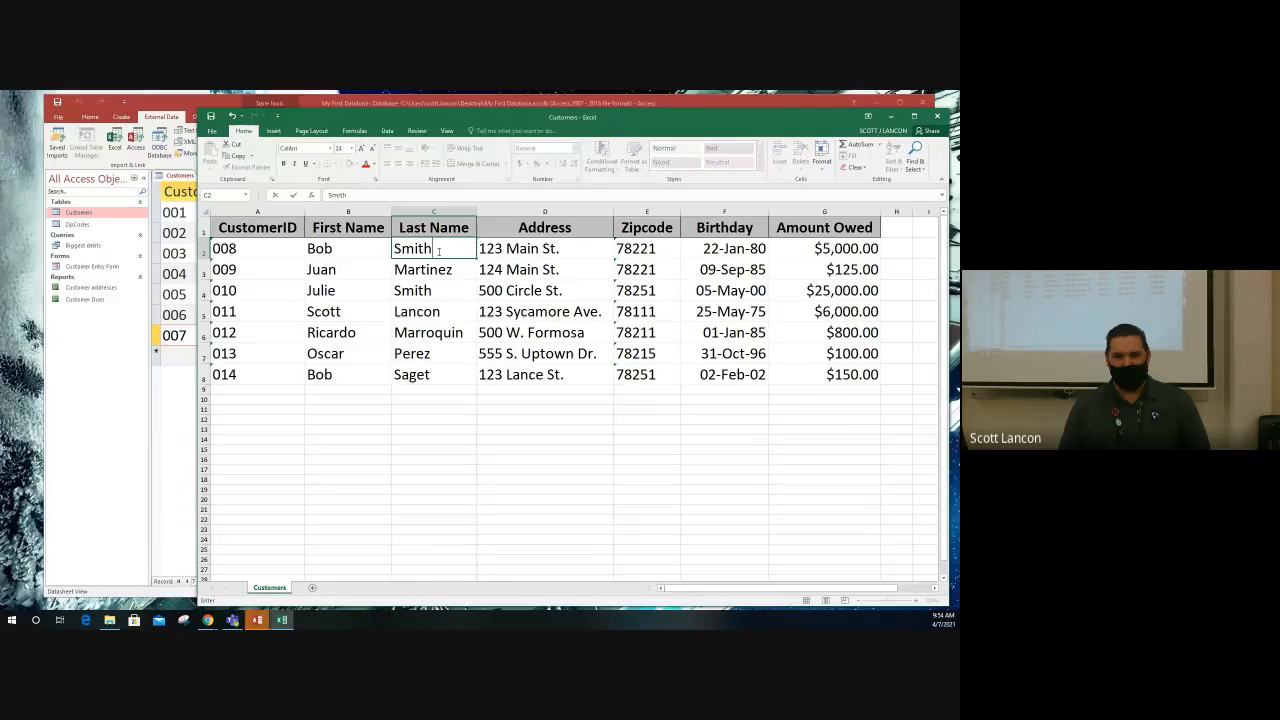
{"action": "key", "text": "Return"}
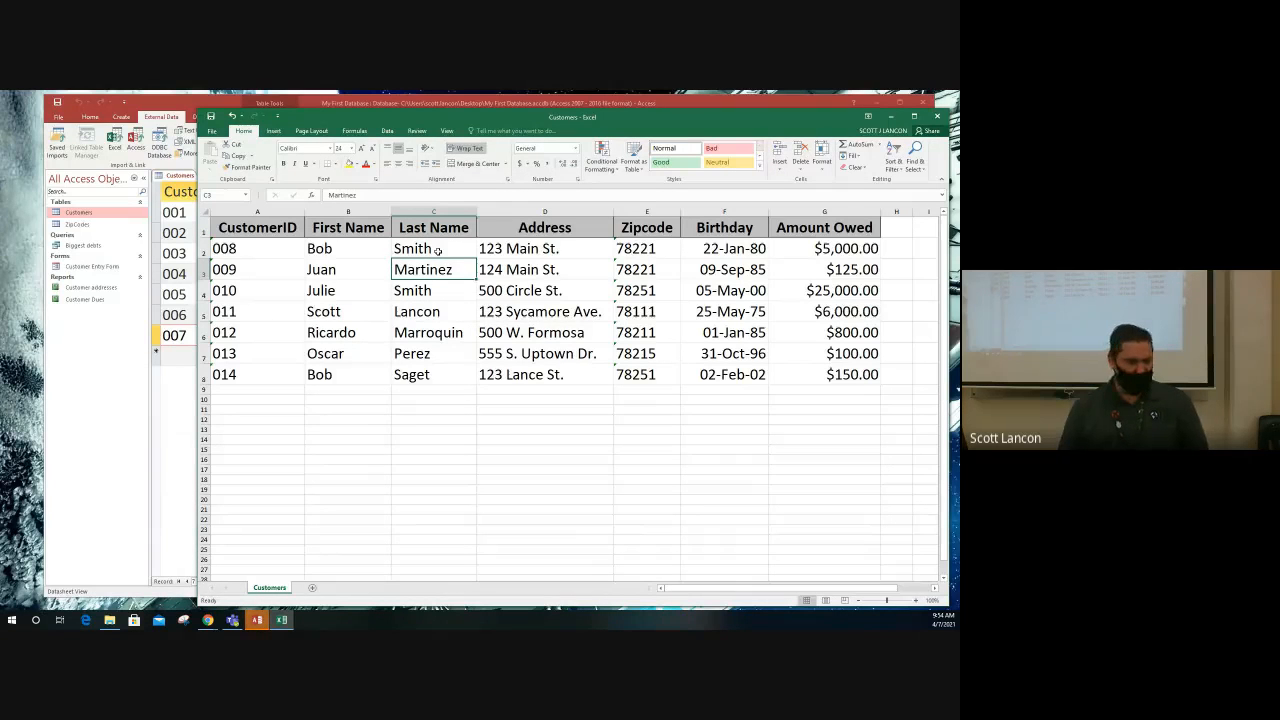
{"action": "type", "text": "Lopez"}
{"action": "key", "text": "Return"}
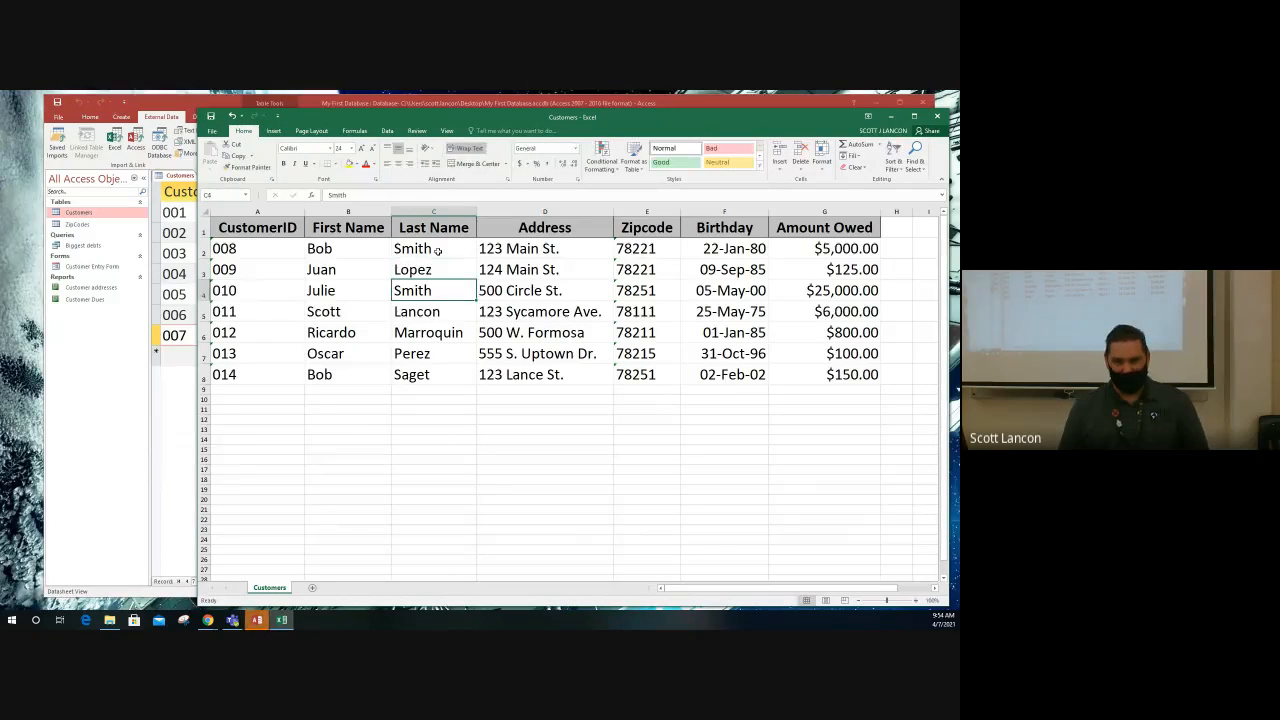
{"action": "type", "text": "Jag"}
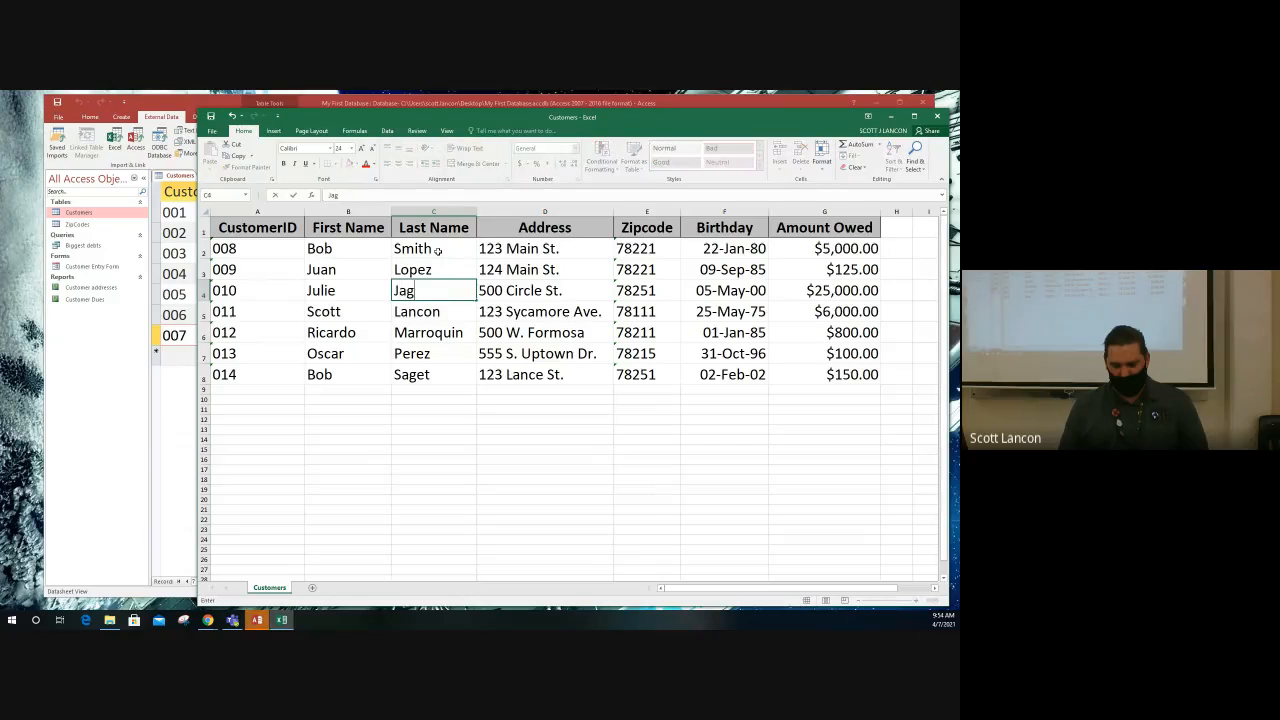
{"action": "type", "text": "uar"}
{"action": "key", "text": "Return"}
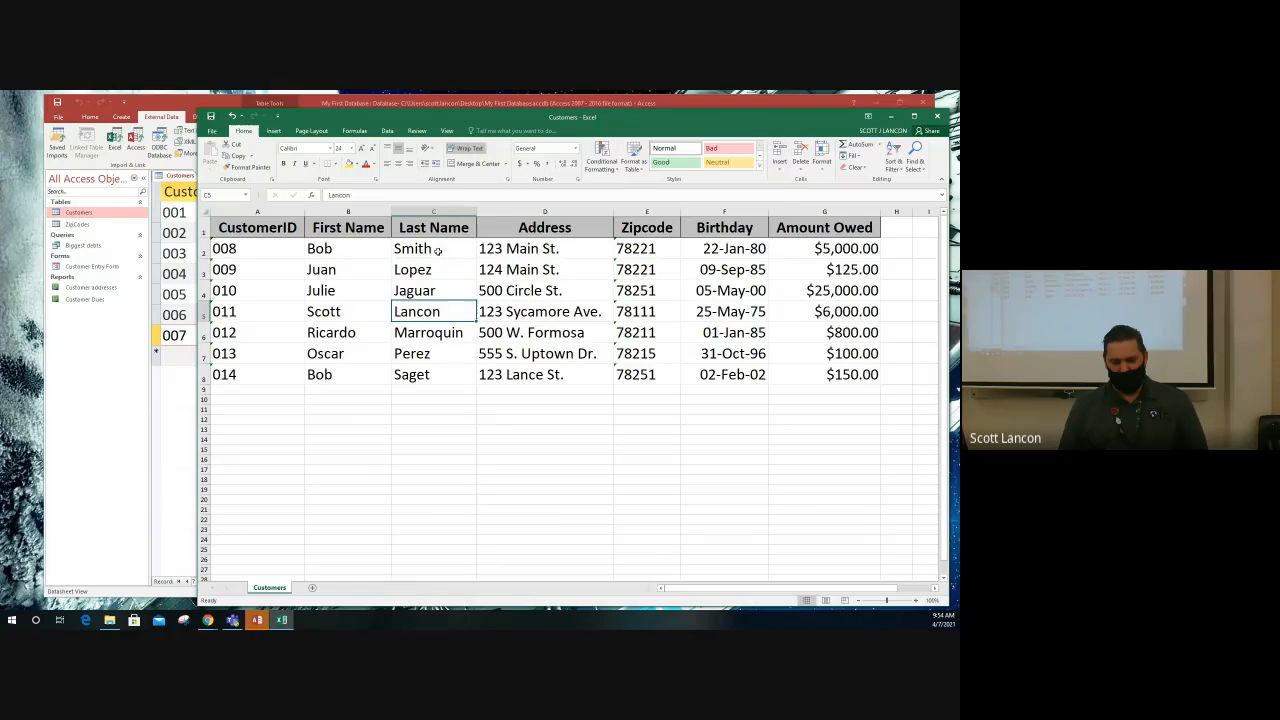
- Enter new surnames over the remaining customers' last names in C5 through C8
{"action": "type", "text": "Fresh"}
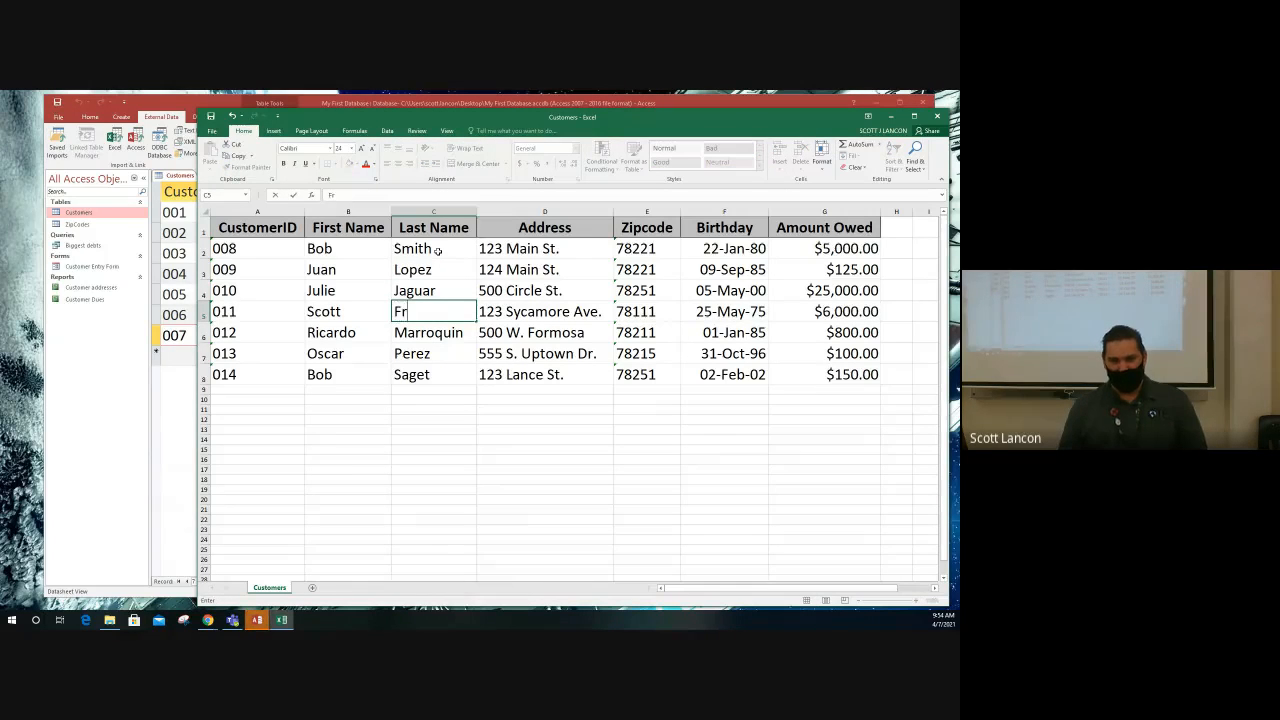
{"action": "key", "text": "Return"}
{"action": "type", "text": "Prince"}
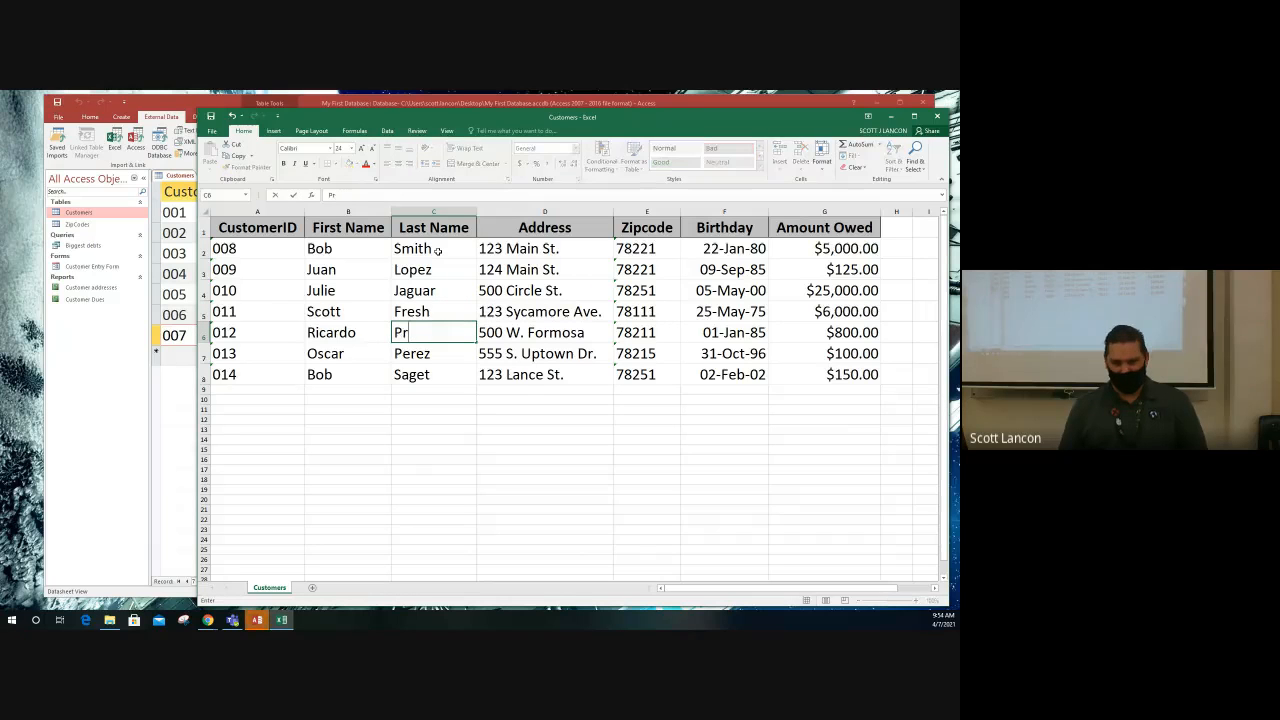
{"action": "key", "text": "Return"}
{"action": "type", "text": "Bel"}
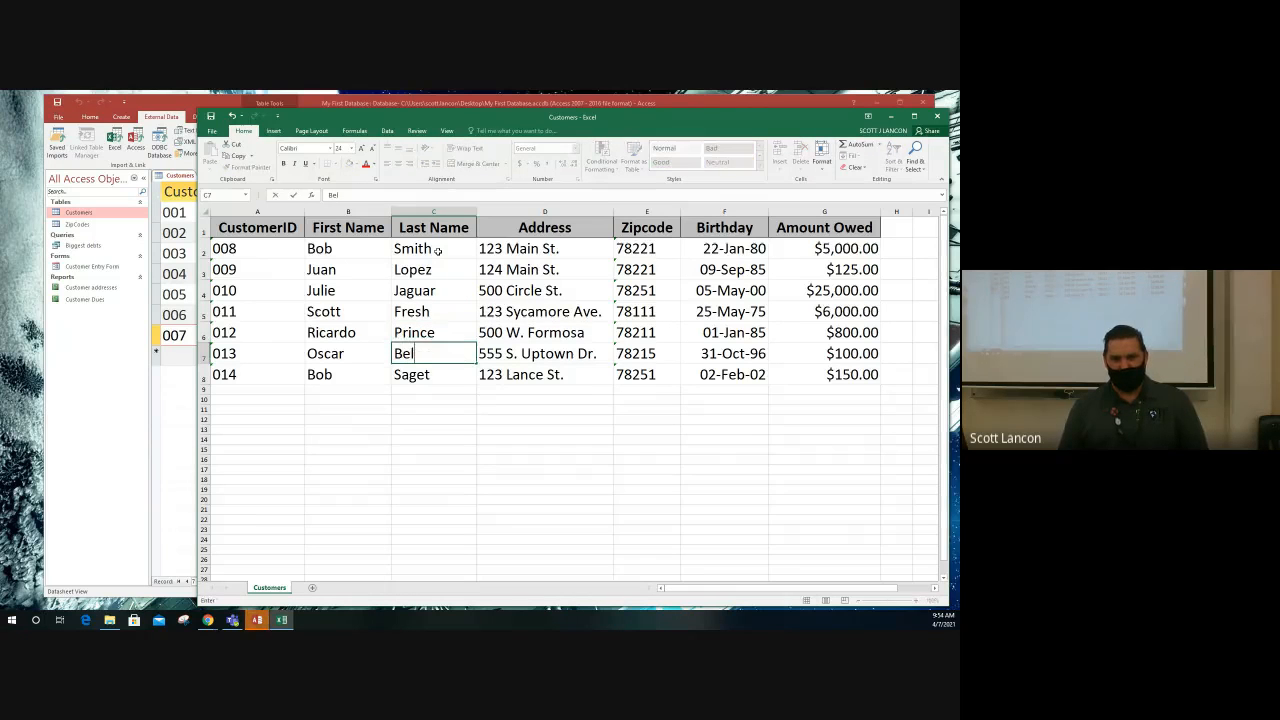
{"action": "type", "text": "aire"}
{"action": "key", "text": "Return"}
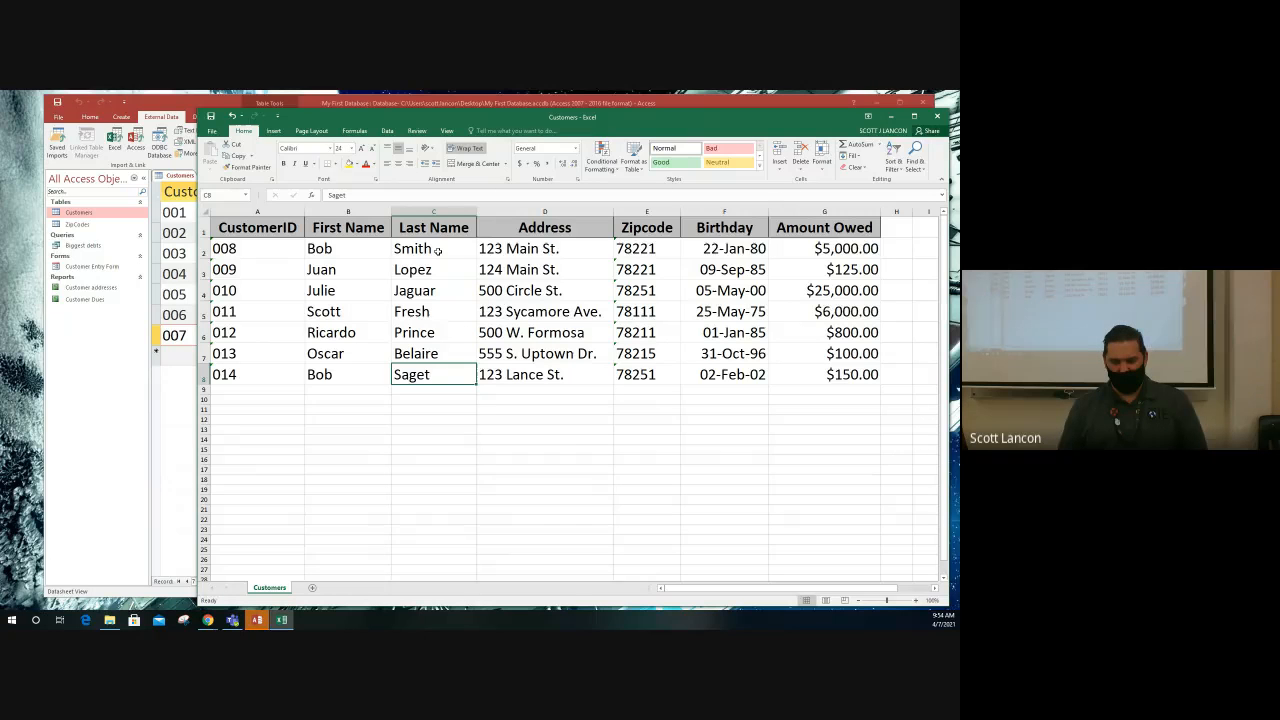
{"action": "type", "text": "Ruskie"}
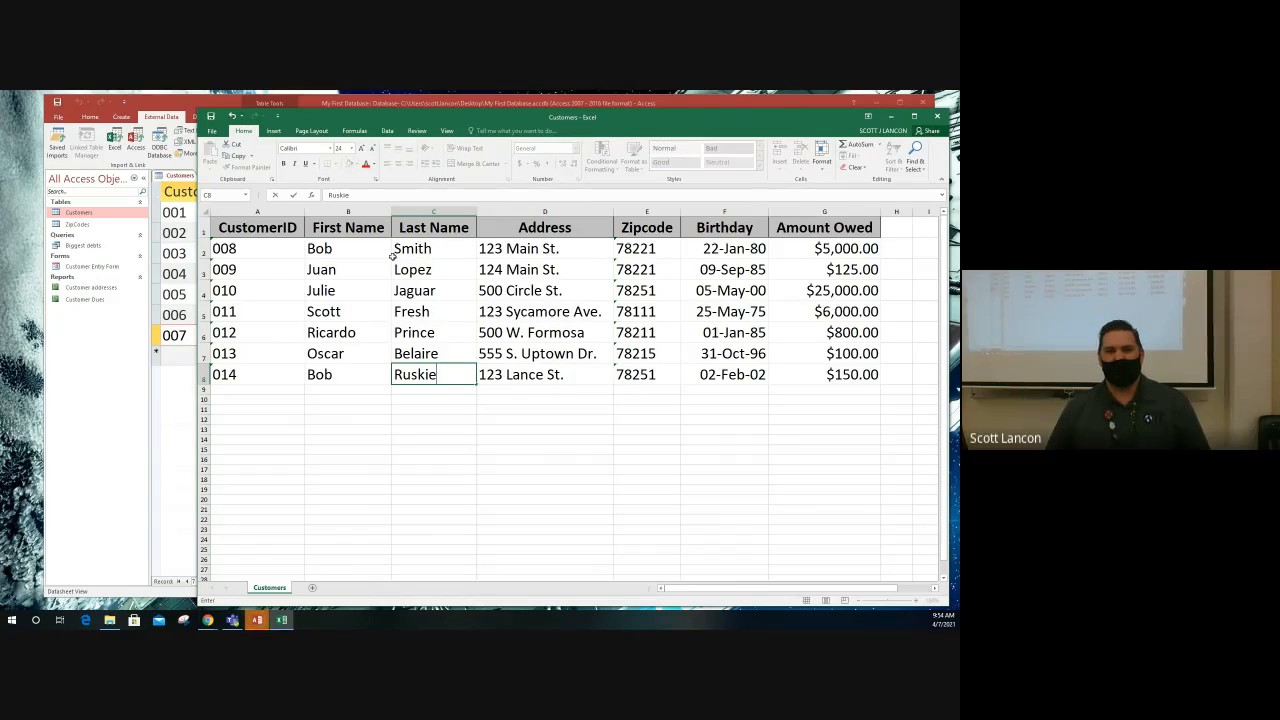
- Change the house numbers of the addresses in D2 and D3, keeping the street names
{"action": "left_click", "coordinate": [496, 251]}
{"action": "double_click", "coordinate": [498, 250]}
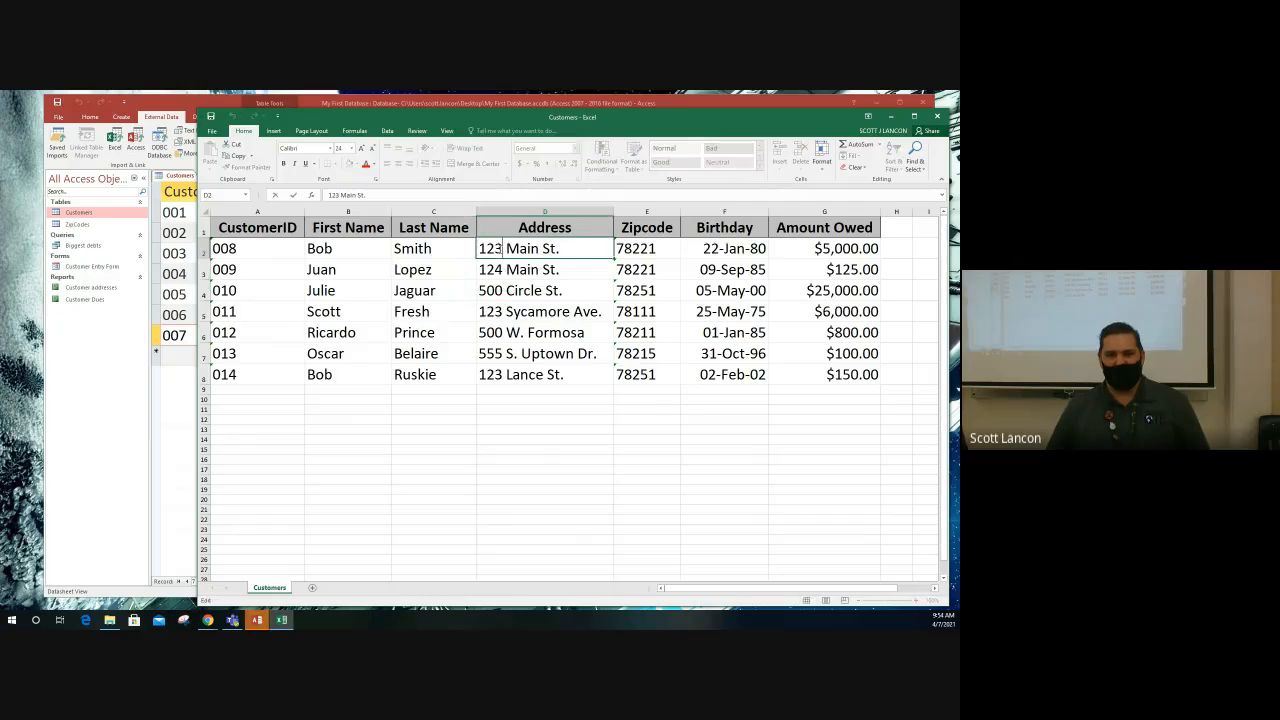
{"action": "left_click_drag", "start_coordinate": [494, 250], "coordinate": [503, 250]}
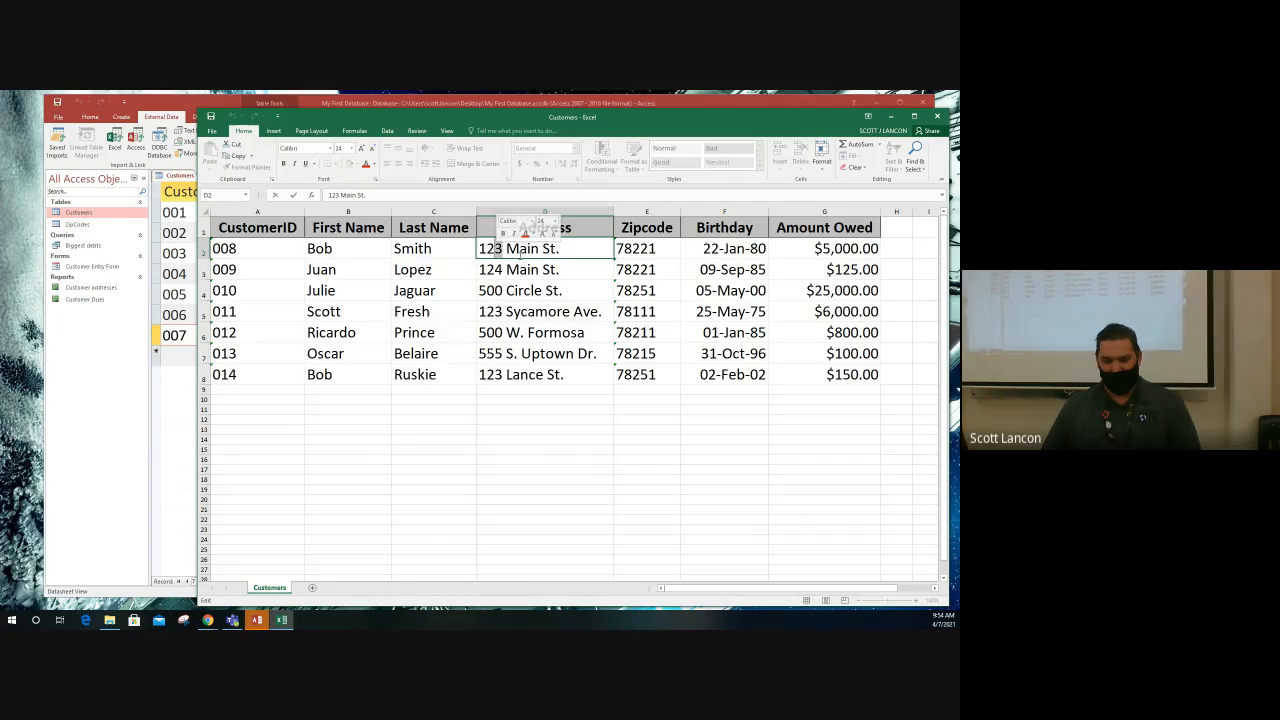
{"action": "type", "text": "8"}
{"action": "left_click", "coordinate": [500, 269]}
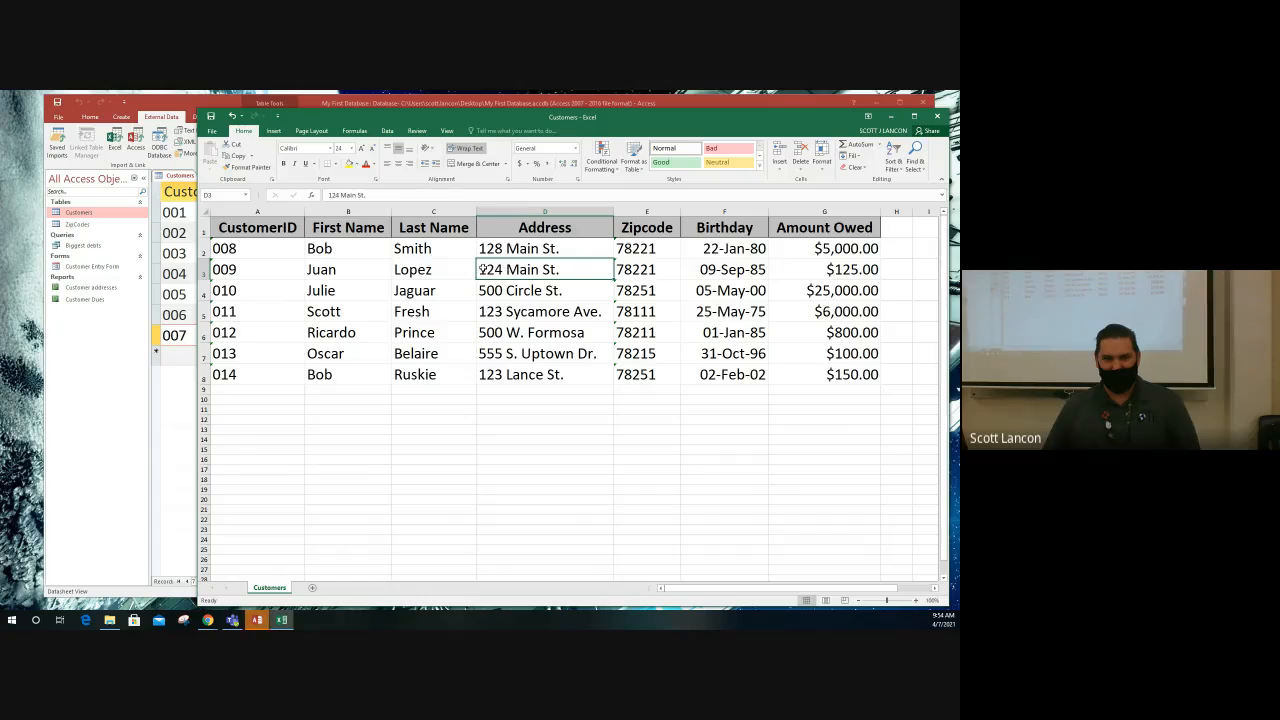
{"action": "double_click", "coordinate": [488, 269]}
{"action": "type", "text": "1"}
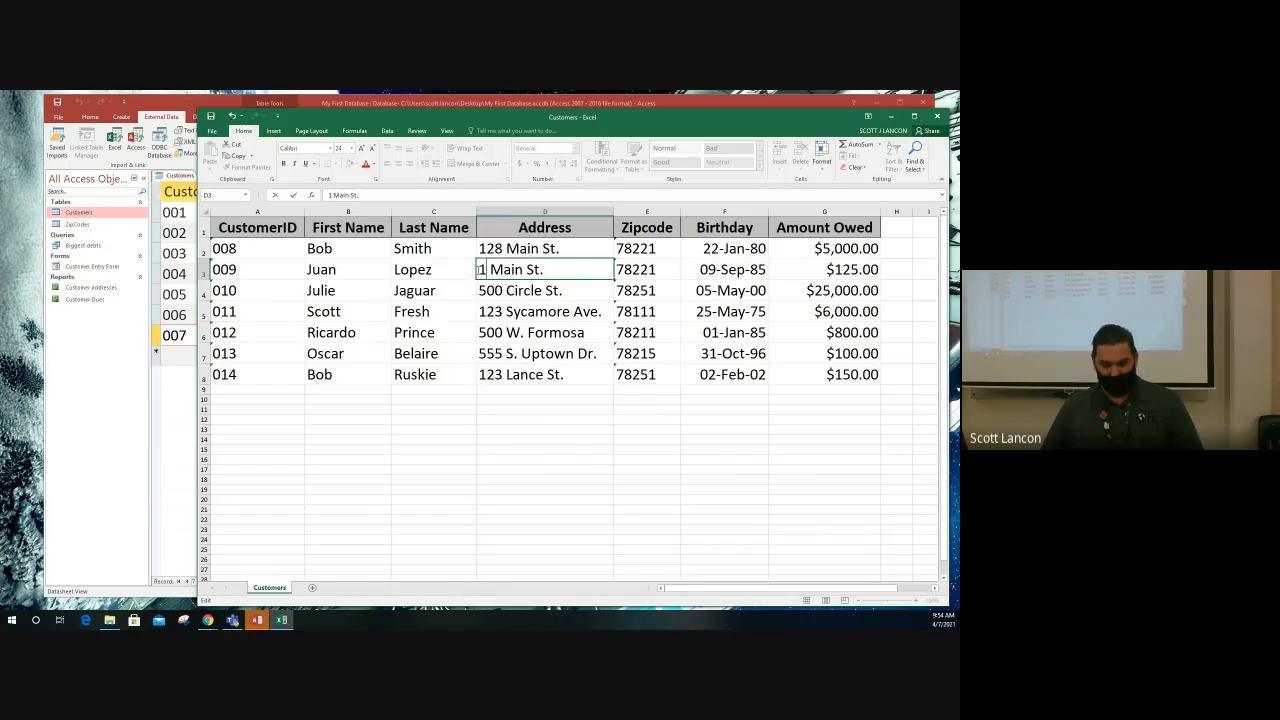
{"action": "type", "text": "2"}
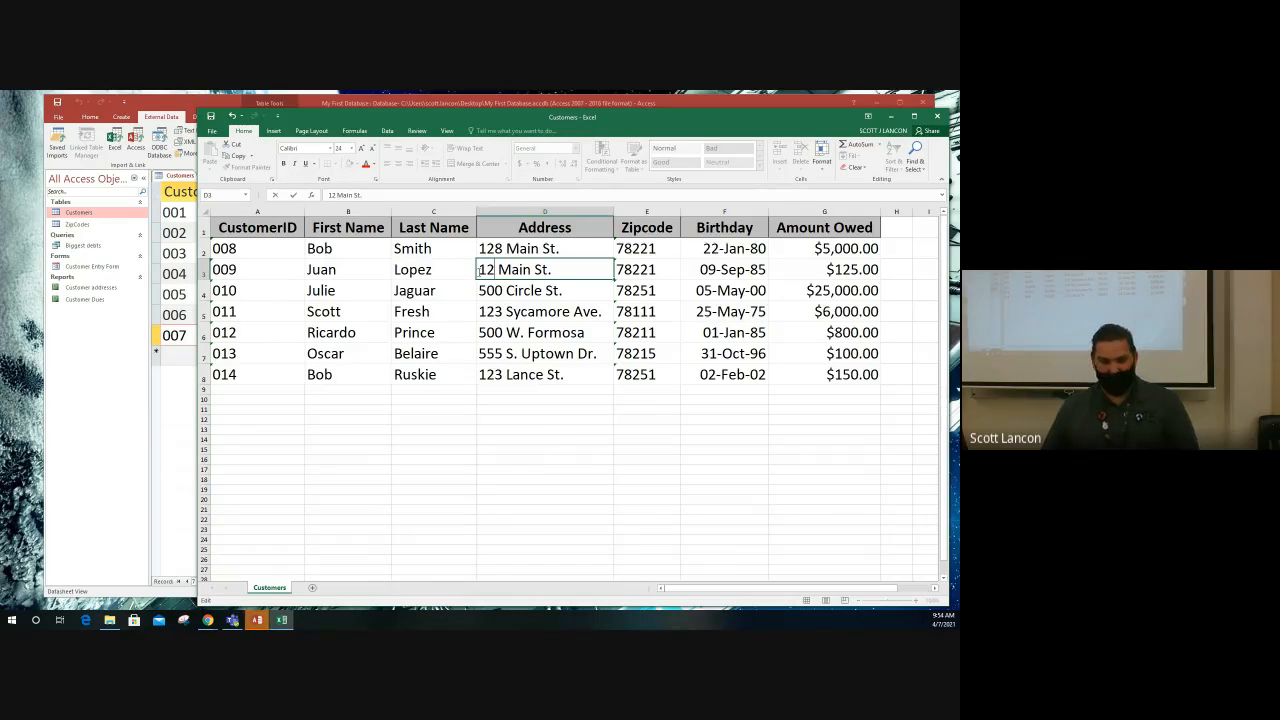
{"action": "type", "text": "9"}
- Replace the house numbers in the D4 and D5 addresses with different ones, keeping the street names
{"action": "left_click", "coordinate": [498, 290]}
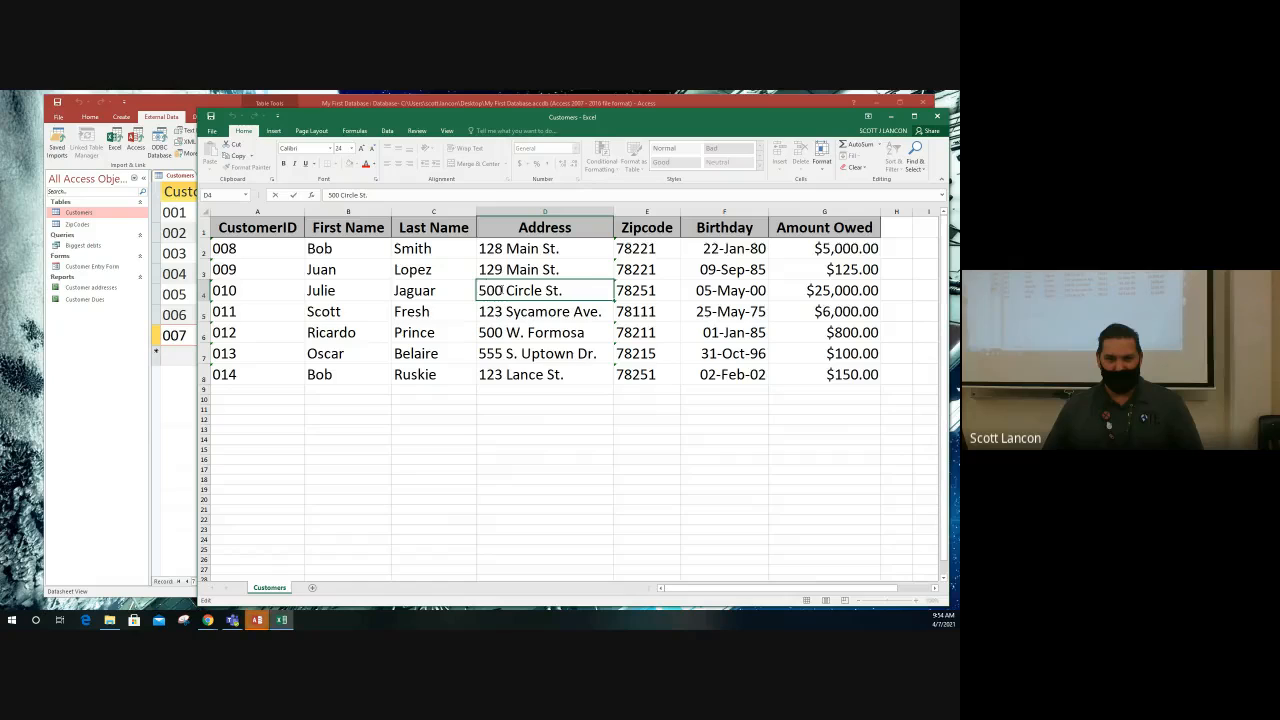
{"action": "double_click", "coordinate": [494, 290]}
{"action": "type", "text": "700"}
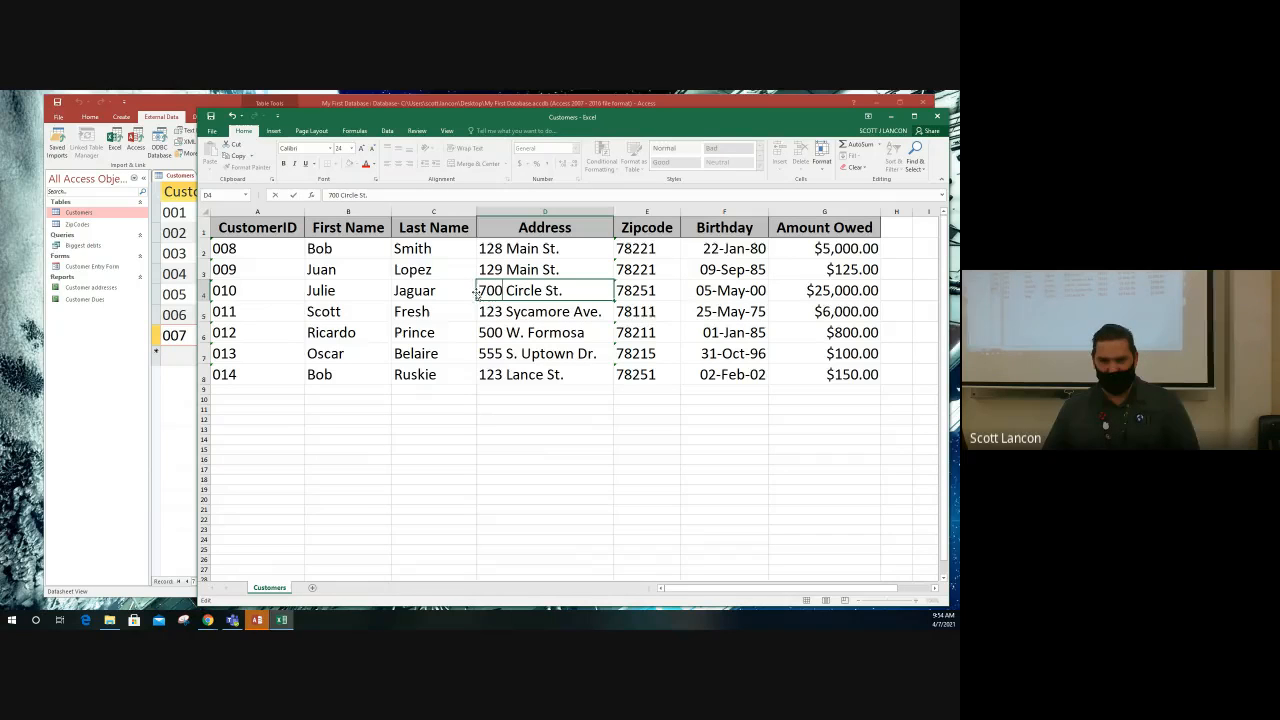
{"action": "left_click", "coordinate": [493, 311]}
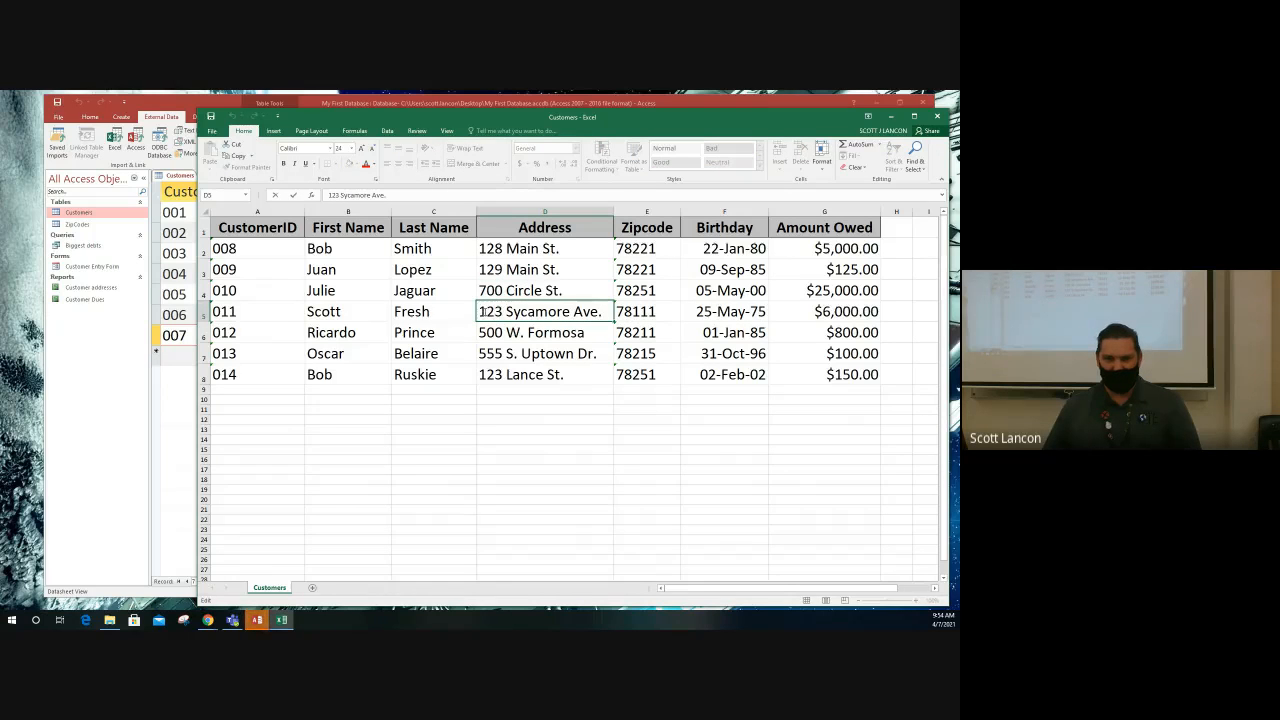
{"action": "double_click", "coordinate": [482, 311]}
{"action": "type", "text": "523"}
- Give the addresses in D6, D7 and D8 new house numbers while keeping their street names
{"action": "left_click", "coordinate": [489, 332]}
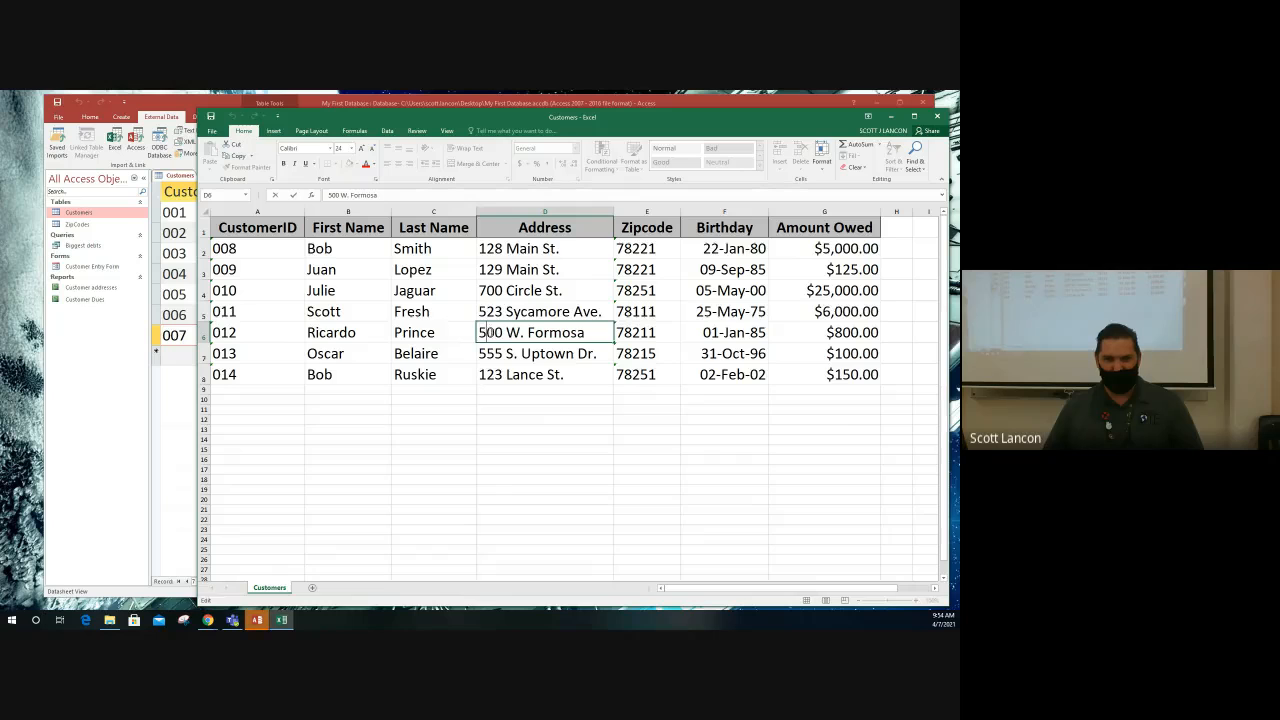
{"action": "double_click", "coordinate": [483, 332]}
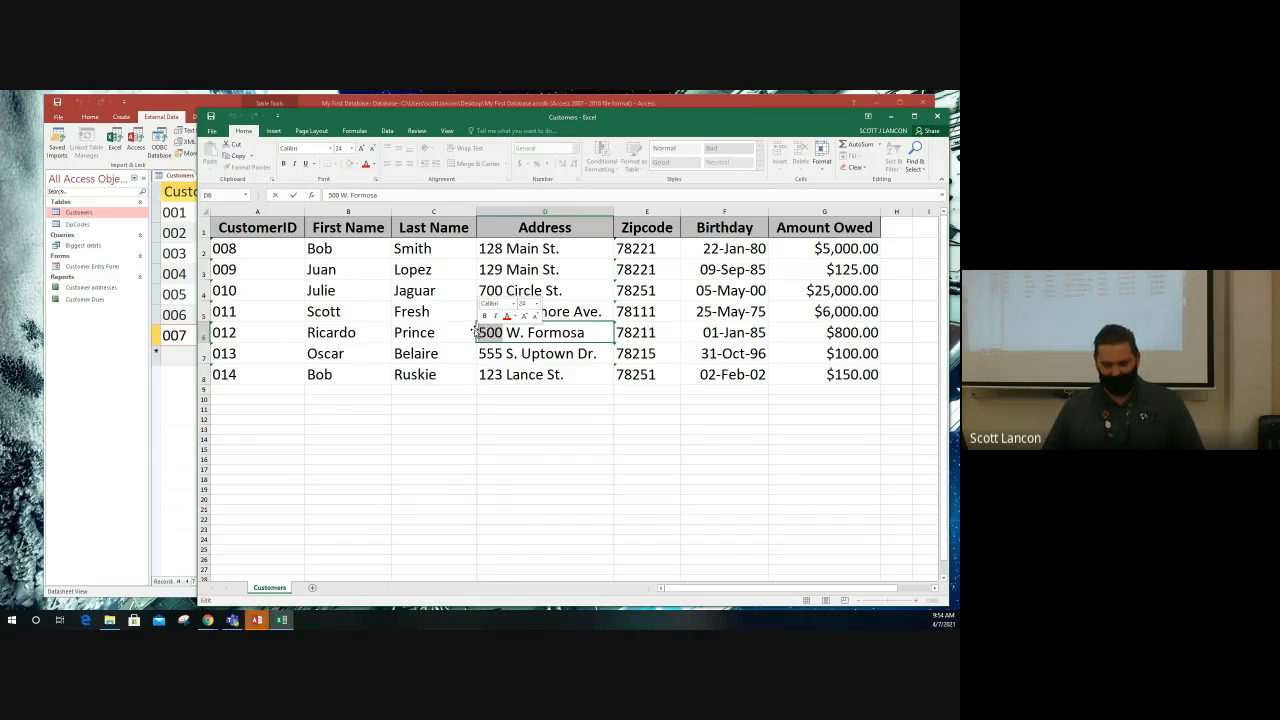
{"action": "type", "text": "250"}
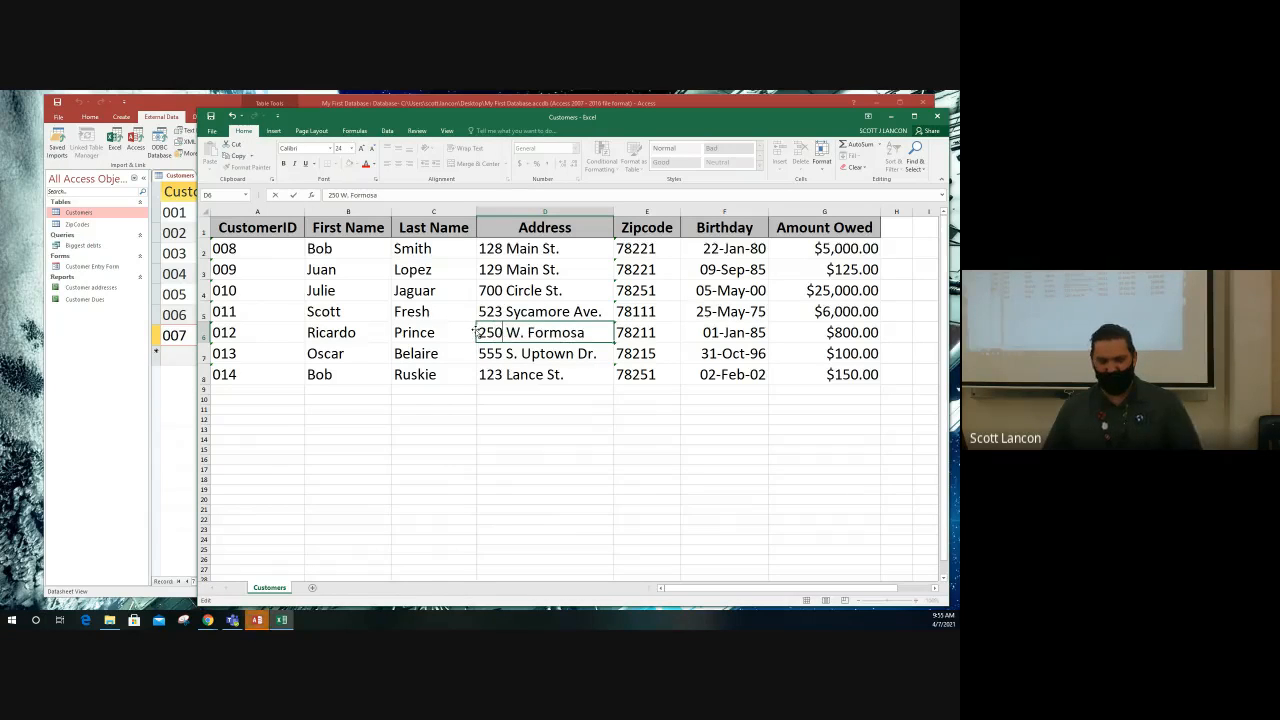
{"action": "left_click", "coordinate": [495, 353]}
{"action": "double_click", "coordinate": [489, 353]}
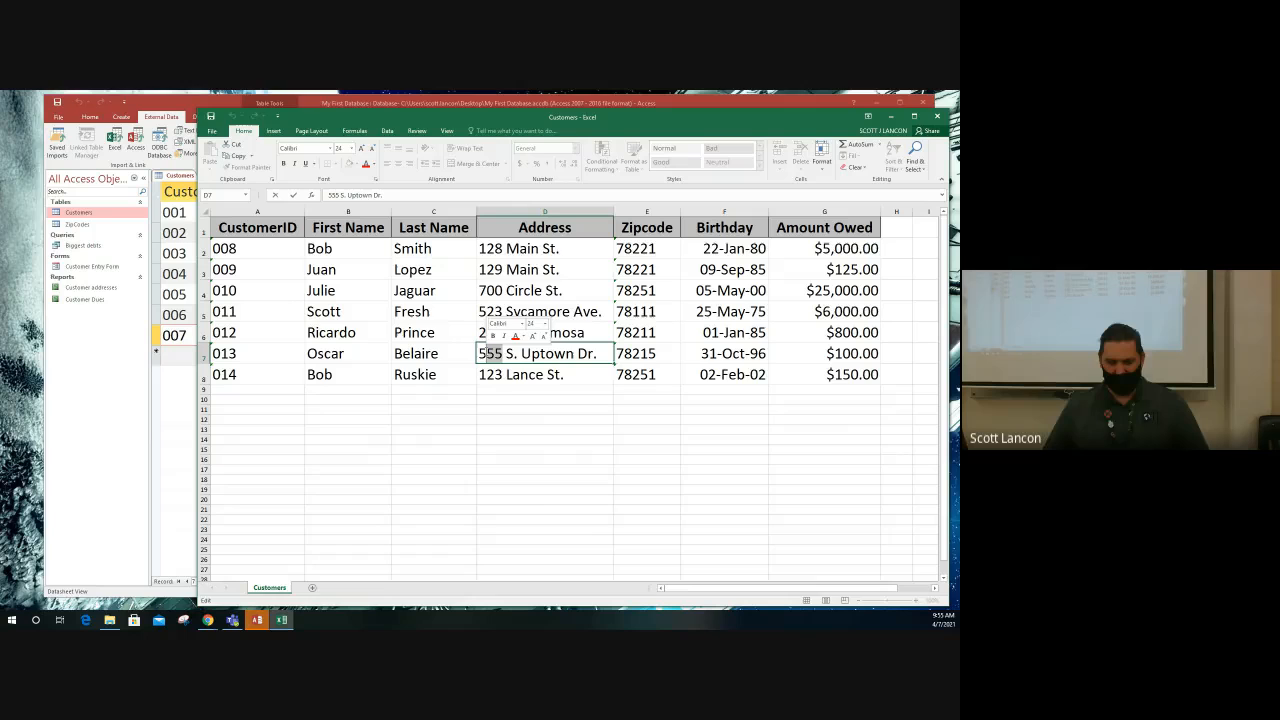
{"action": "type", "text": "523"}
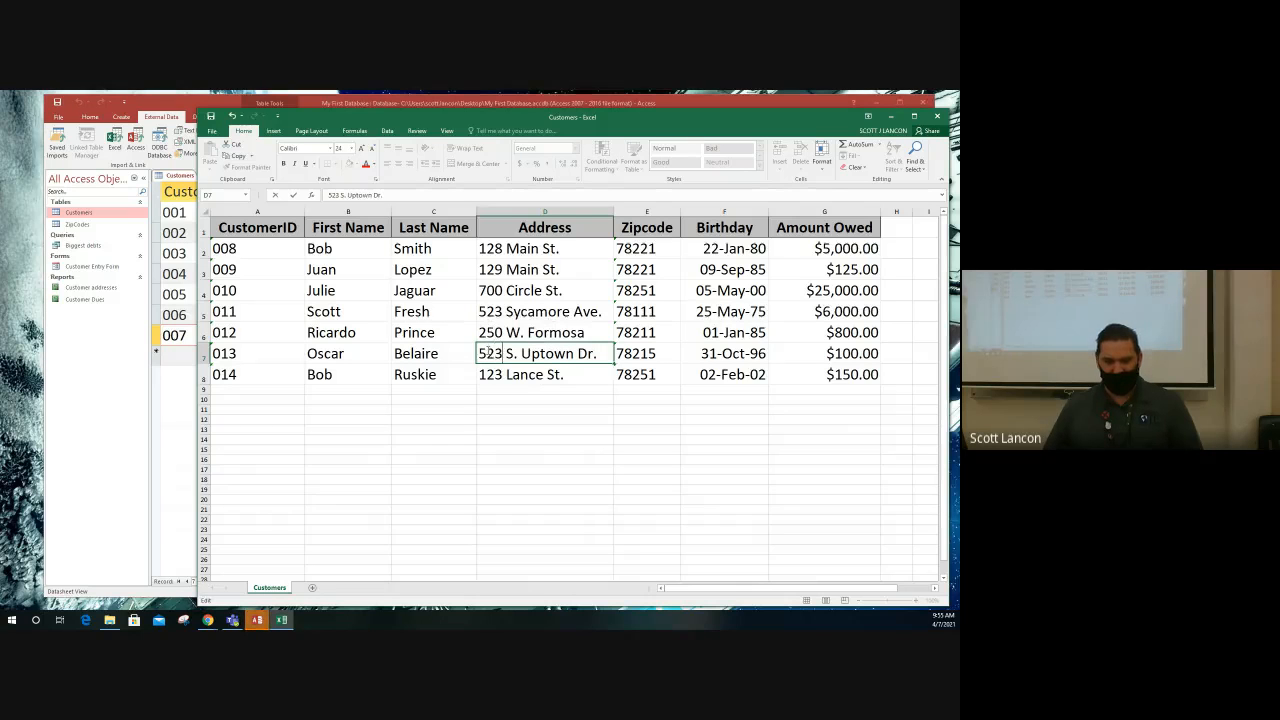
{"action": "left_click", "coordinate": [492, 378]}
{"action": "double_click", "coordinate": [491, 376]}
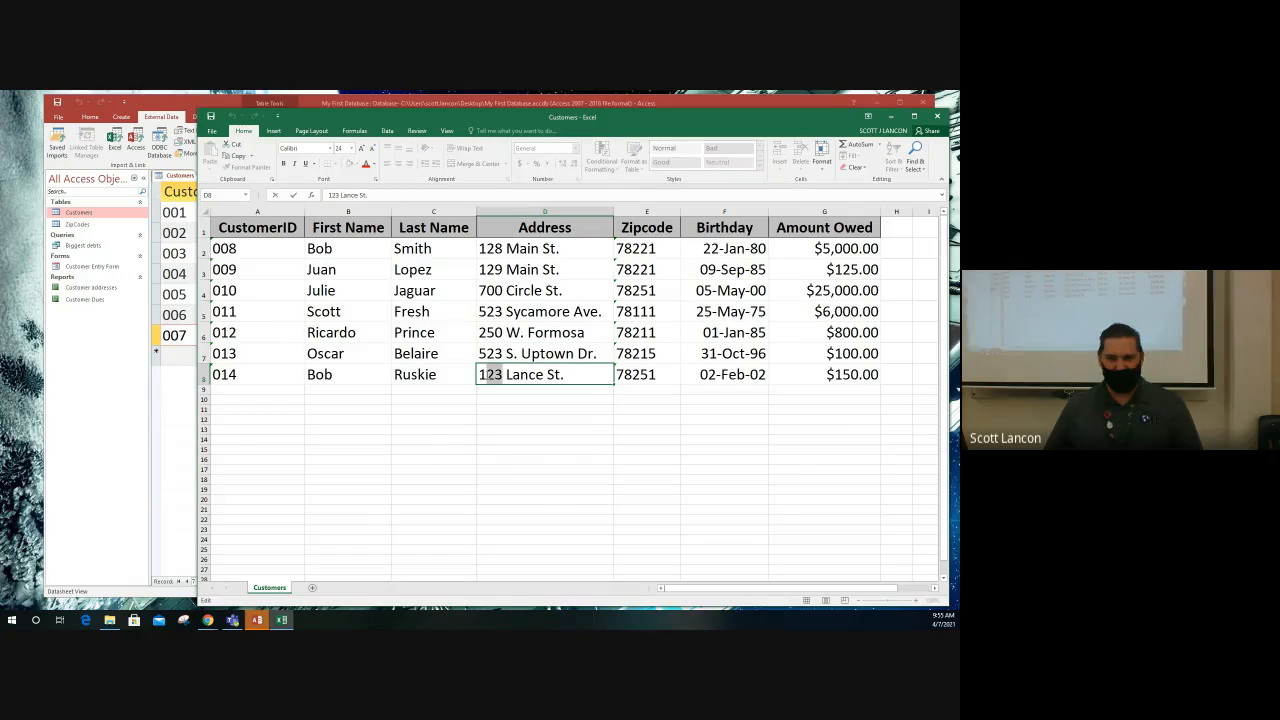
{"action": "type", "text": "100"}
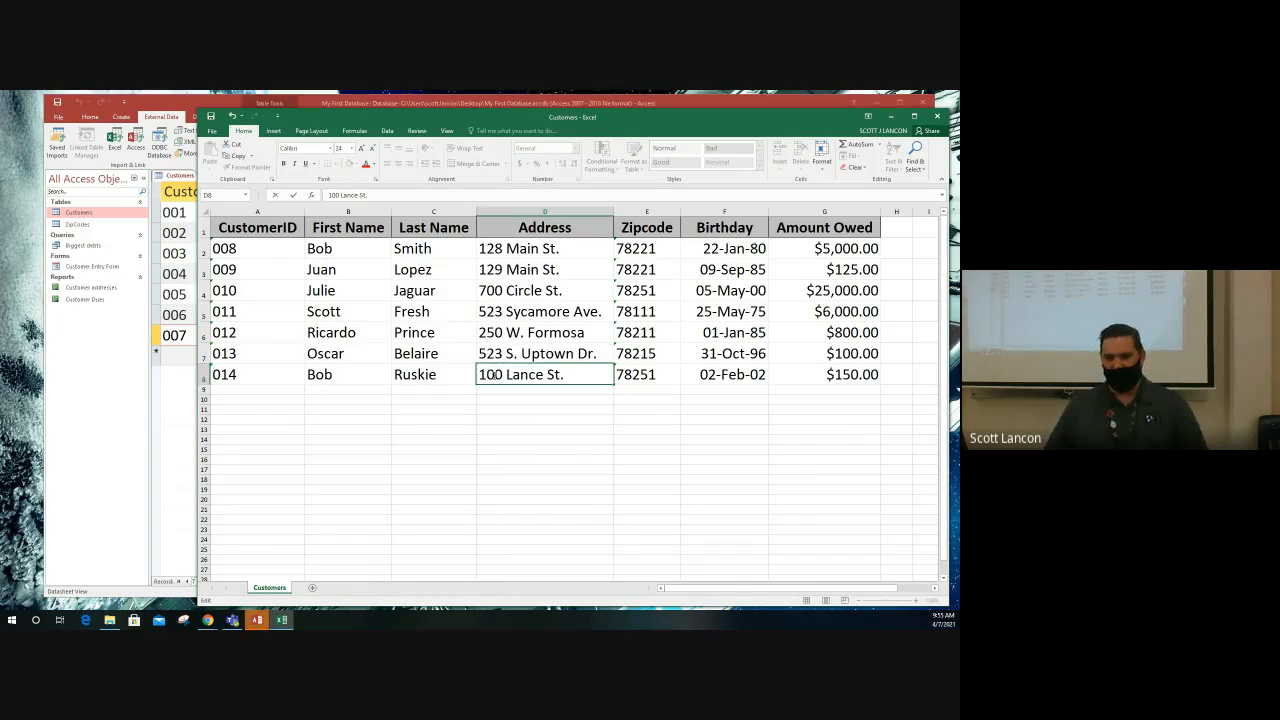
- Set the first customer's Amount Owed in G2 to 1001
{"action": "left_click", "coordinate": [633, 348]}
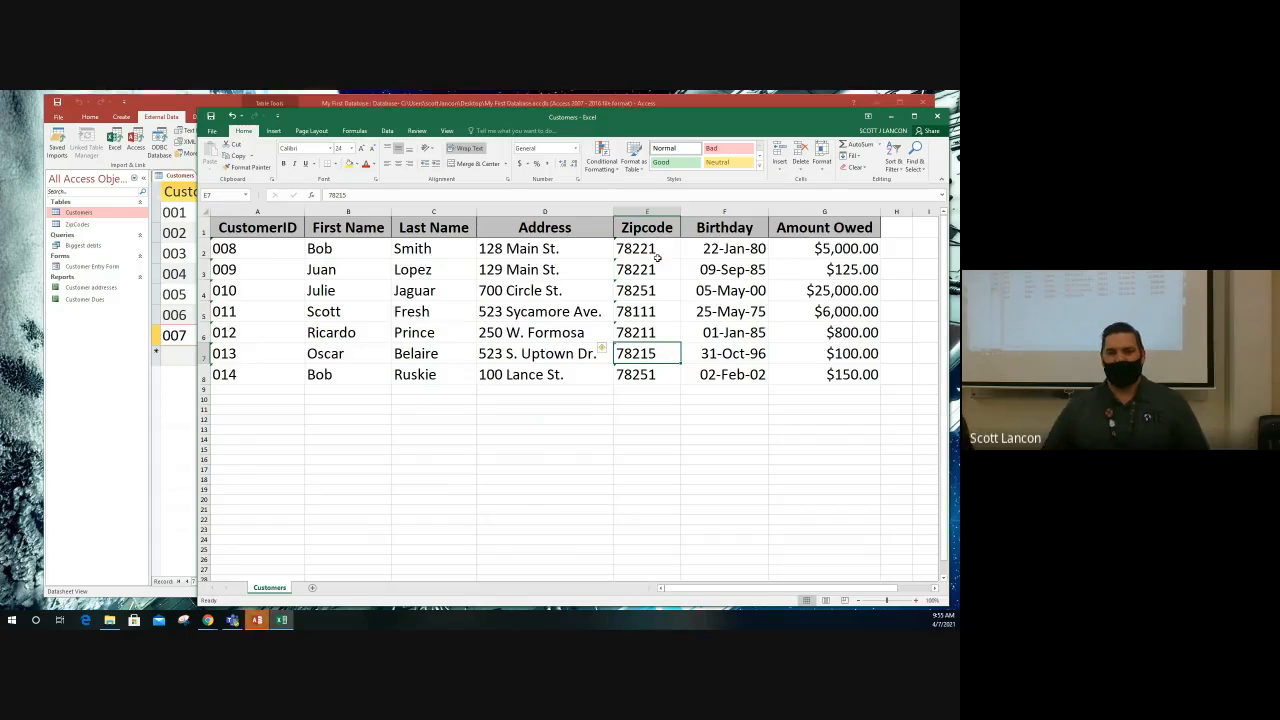
{"action": "left_click", "coordinate": [732, 251]}
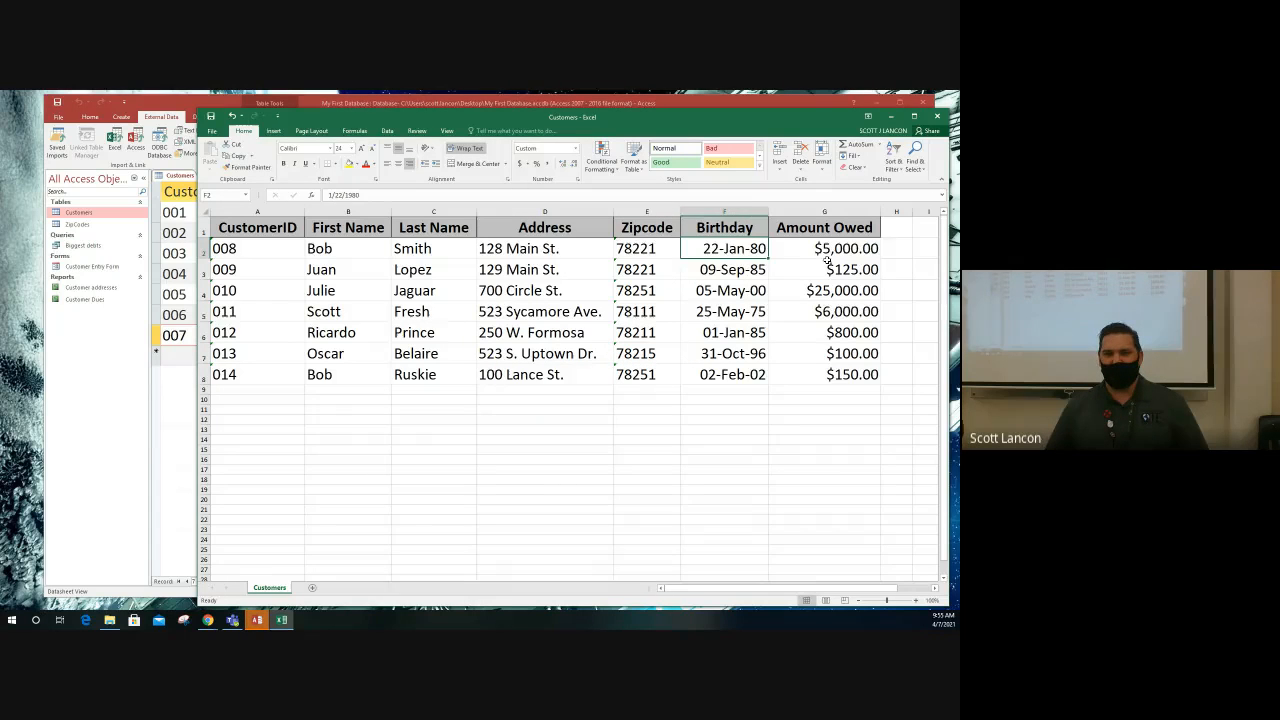
{"action": "left_click", "coordinate": [829, 254]}
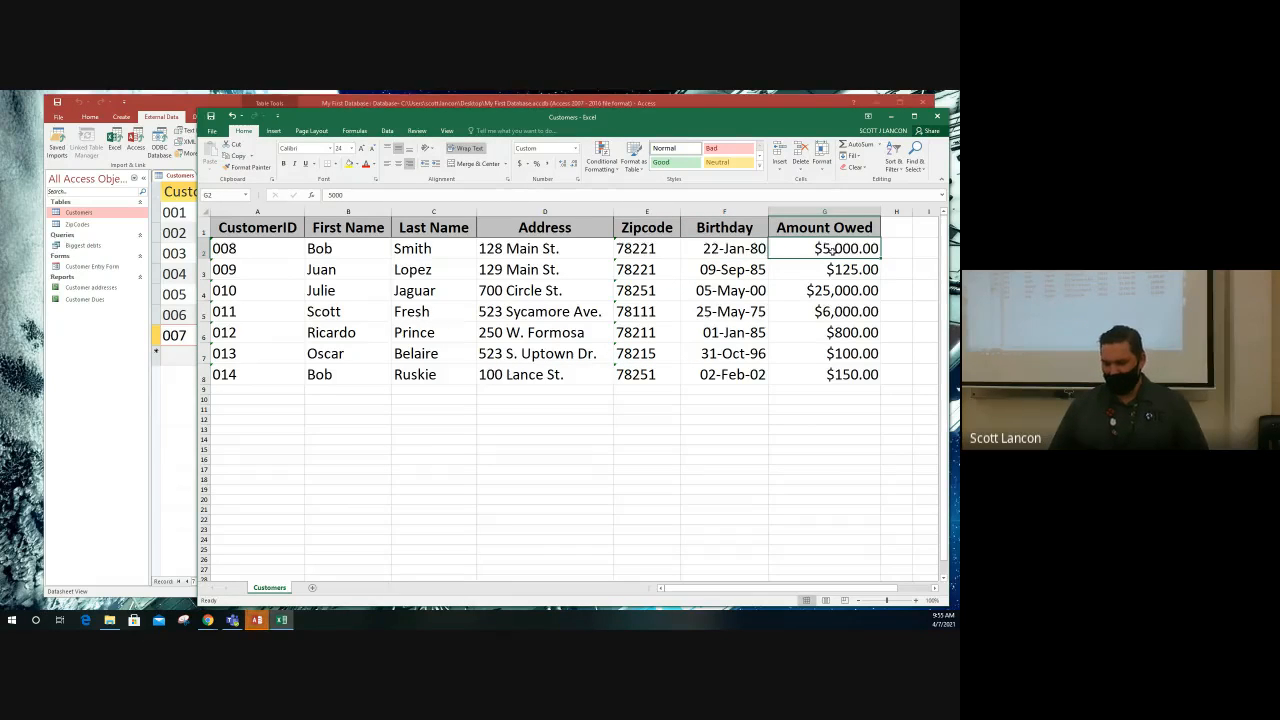
{"action": "type", "text": "1000"}
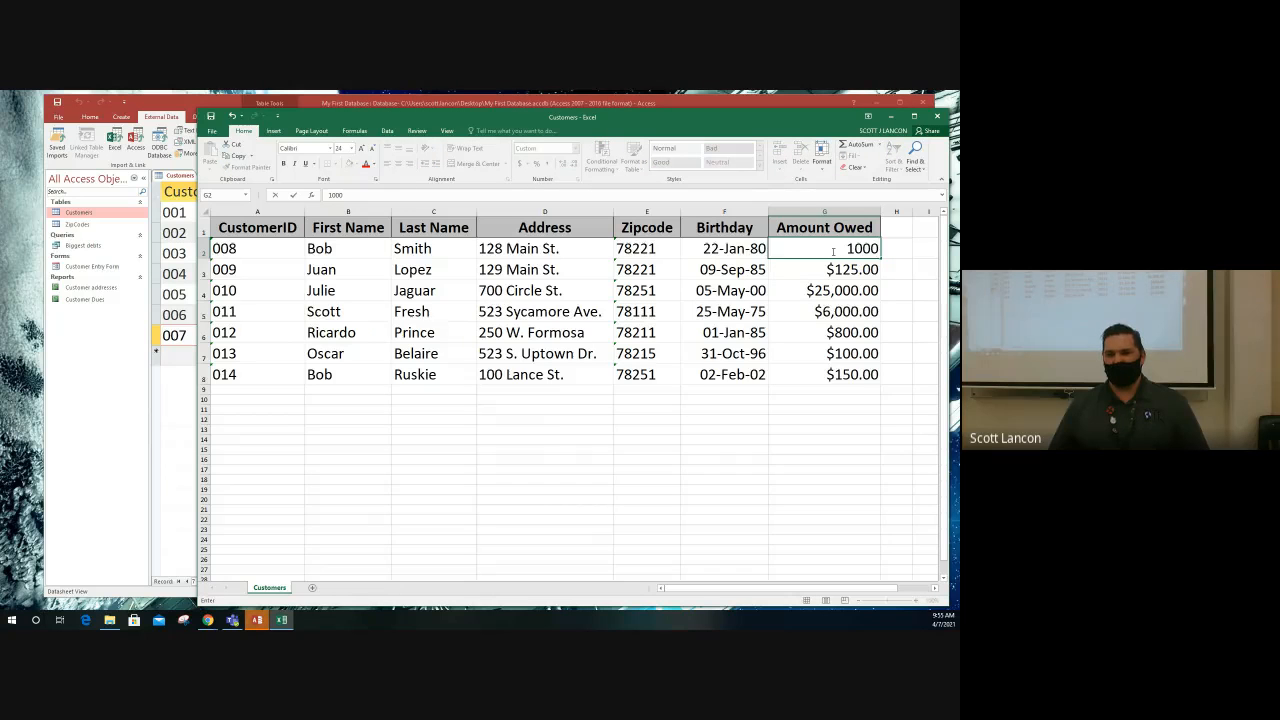
{"action": "key", "text": "BackSpace"}
{"action": "type", "text": "1"}
{"action": "key", "text": "Return"}
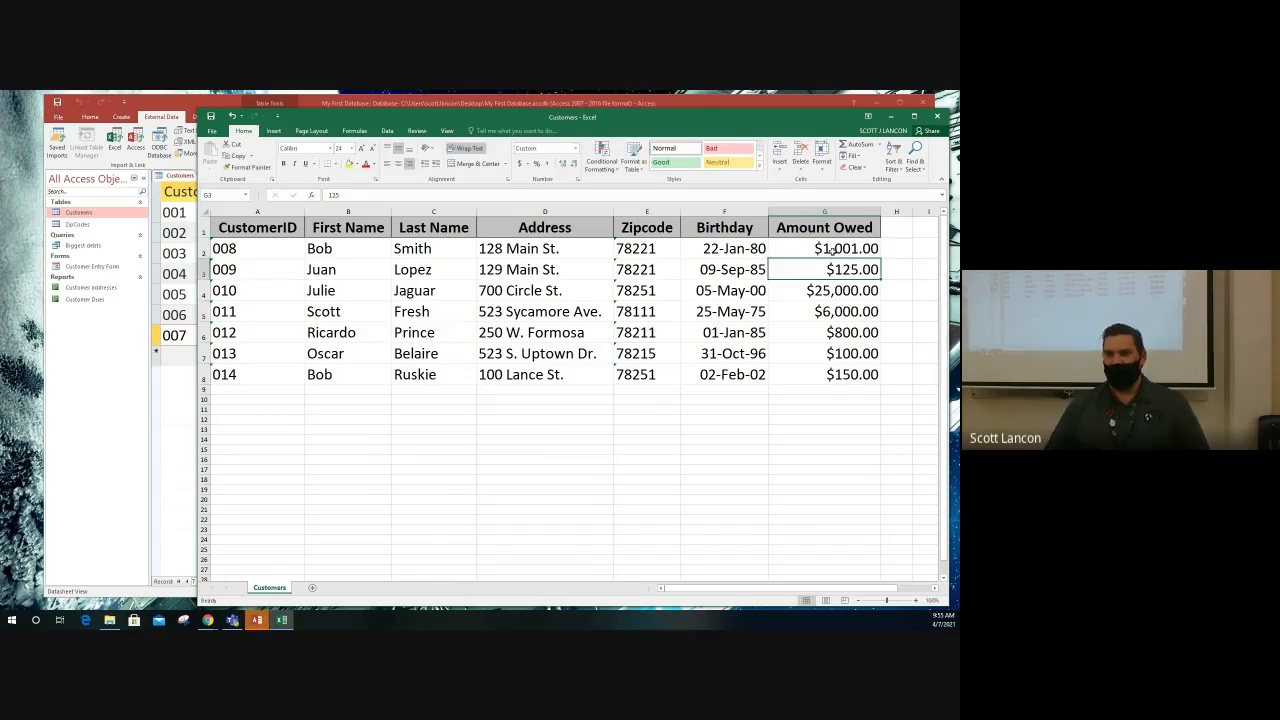
- Set the Amount Owed to 2000 in G3 and to 55 in G4
{"action": "key", "text": "F2"}
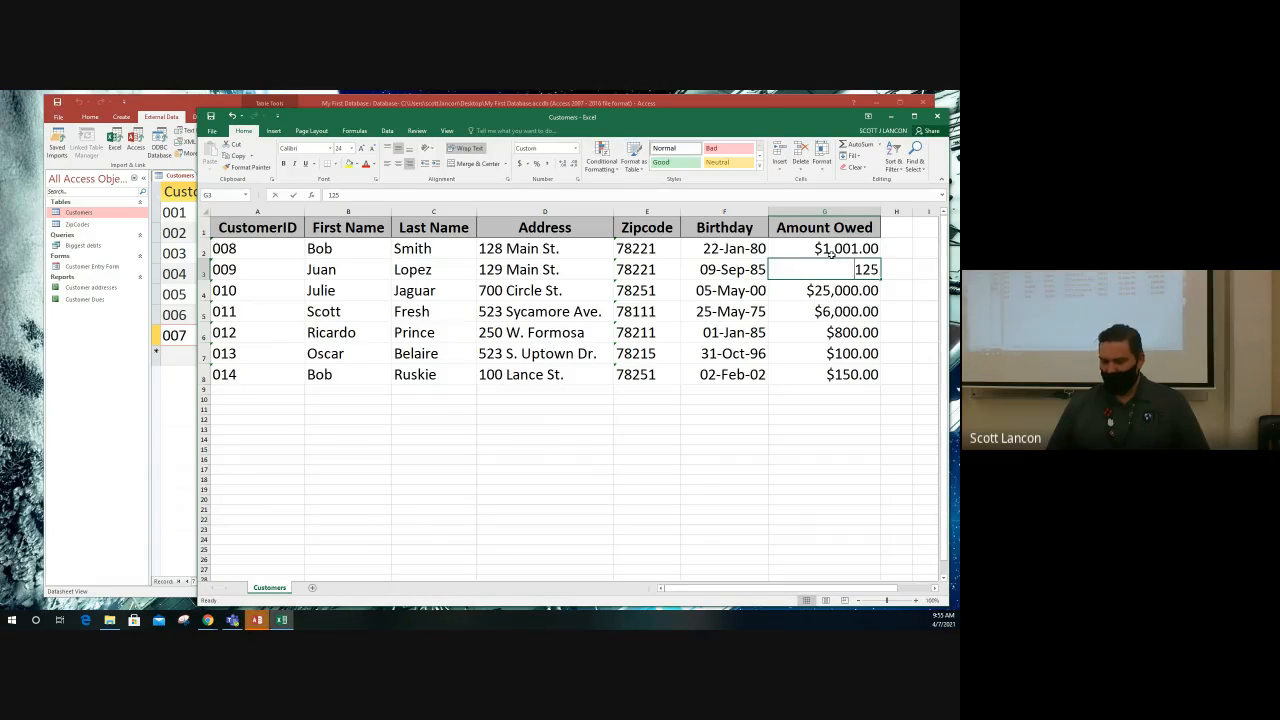
{"action": "key", "text": "BackSpace"}
{"action": "key", "text": "BackSpace"}
{"action": "key", "text": "BackSpace"}
{"action": "type", "text": "2000"}
{"action": "key", "text": "Return"}
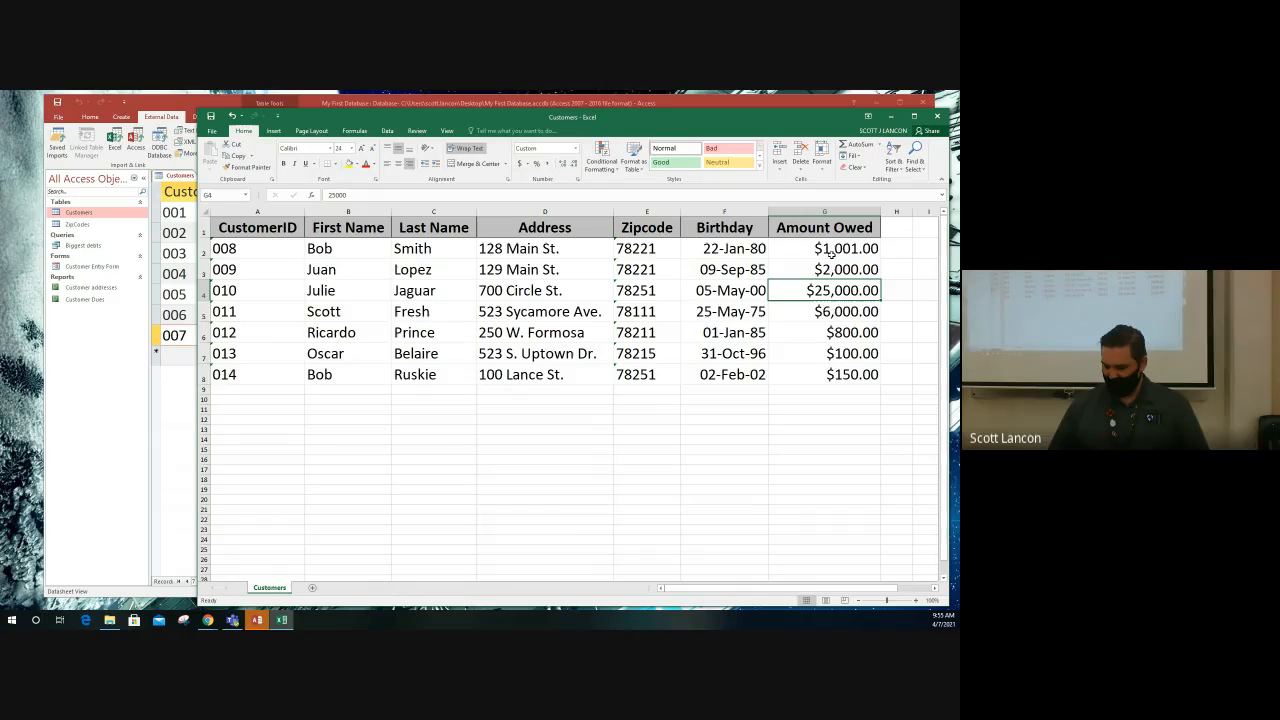
{"action": "type", "text": "55"}
{"action": "key", "text": "Return"}
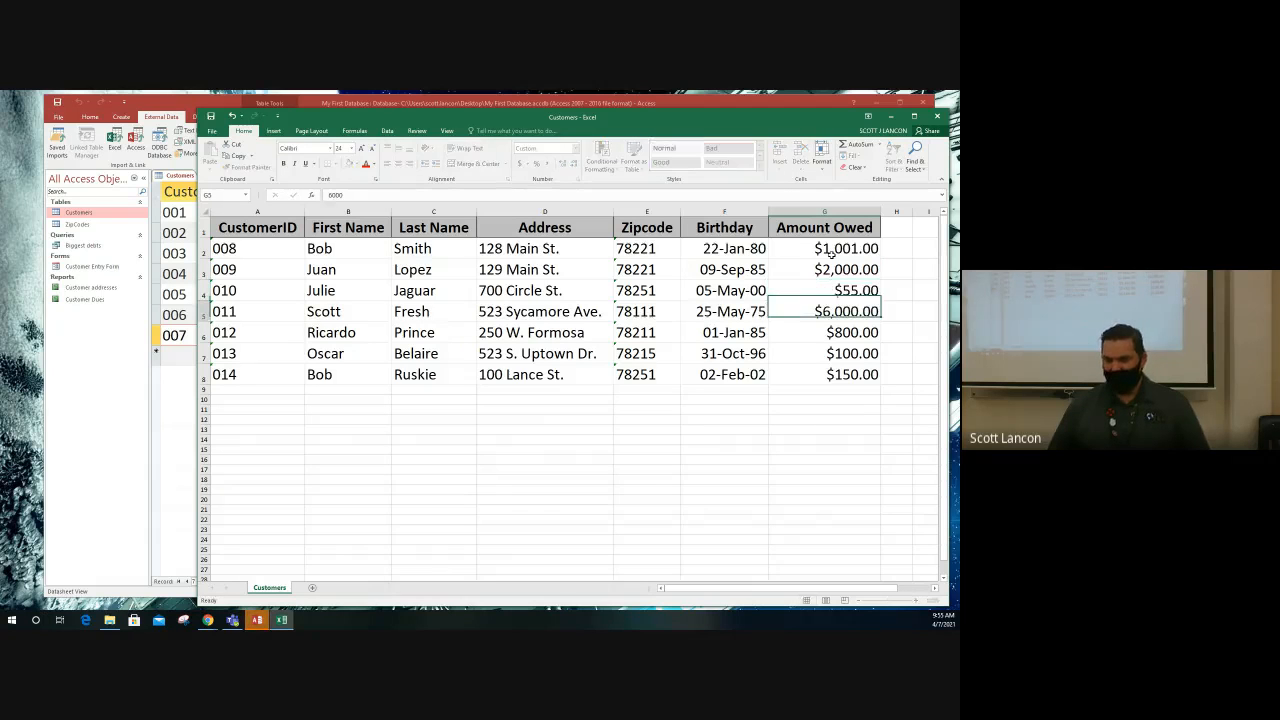
- Set the Amount Owed to 780 in G5 and to 900 in G6
{"action": "type", "text": "78"}
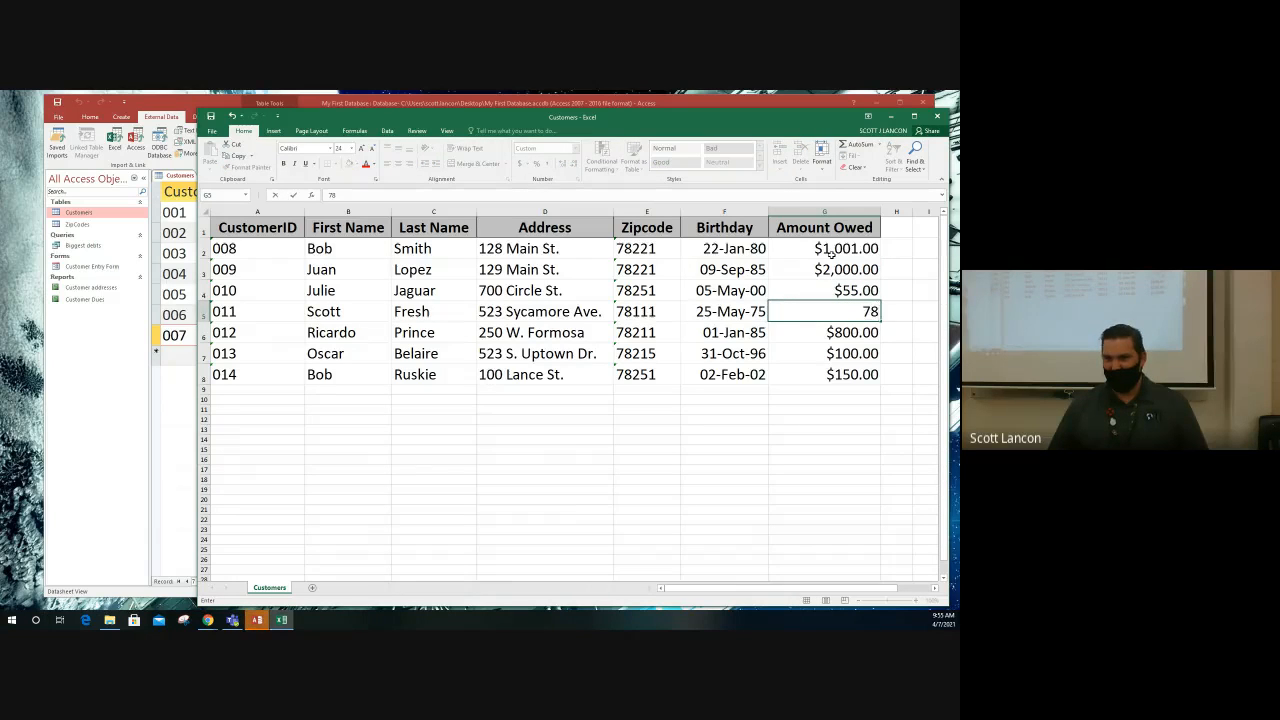
{"action": "type", "text": "0"}
{"action": "key", "text": "Return"}
{"action": "type", "text": "900"}
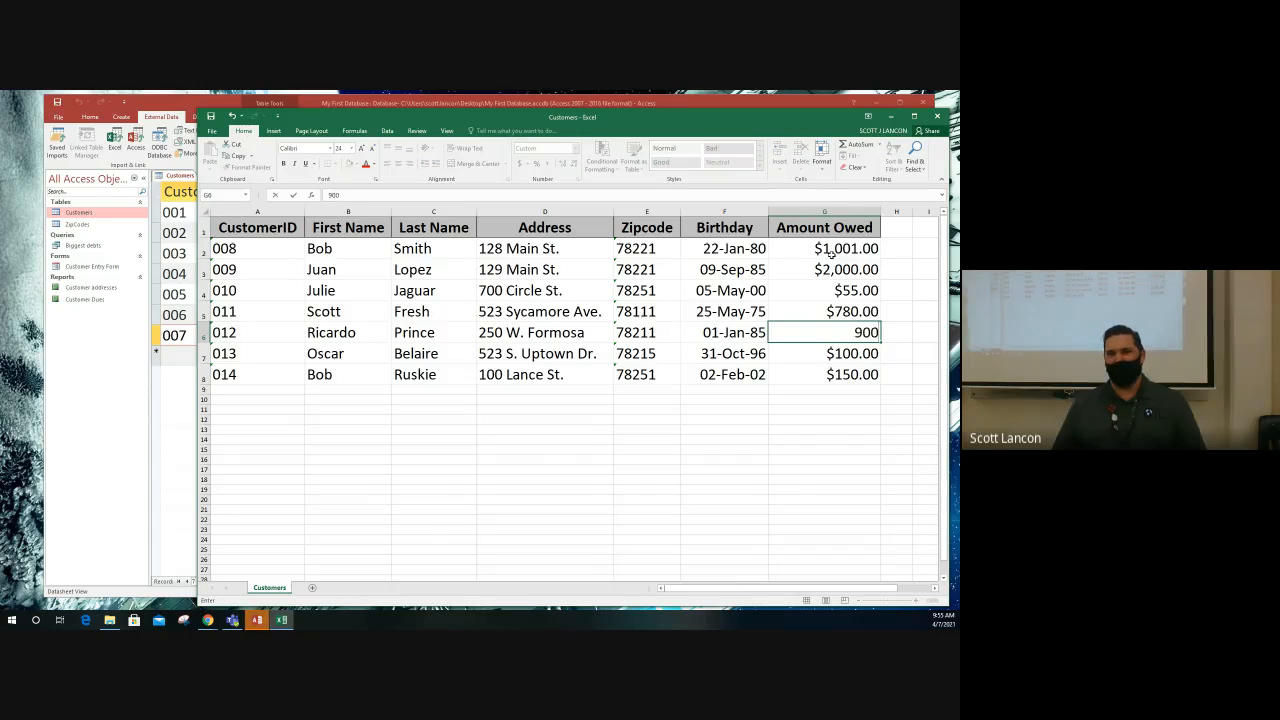
{"action": "key", "text": "Return"}
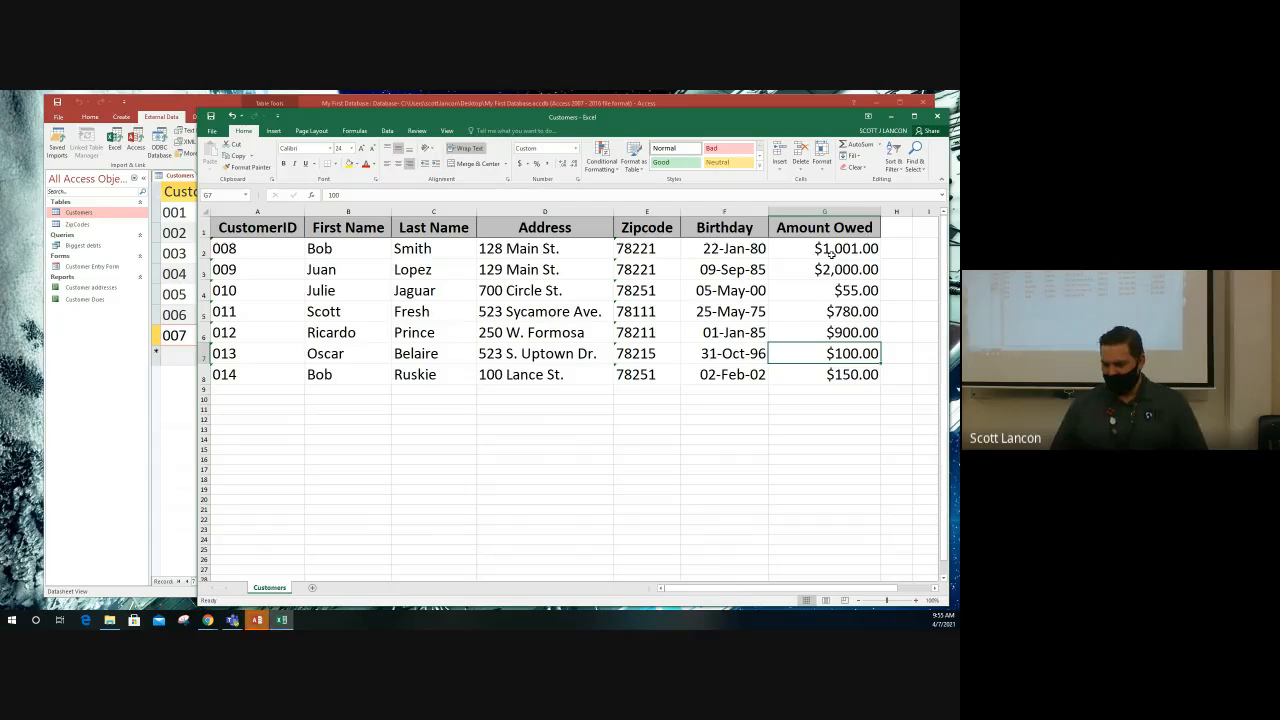
- Set the Amount Owed to 1671 in G7 and to 1595 in G8
{"action": "type", "text": "1,67"}
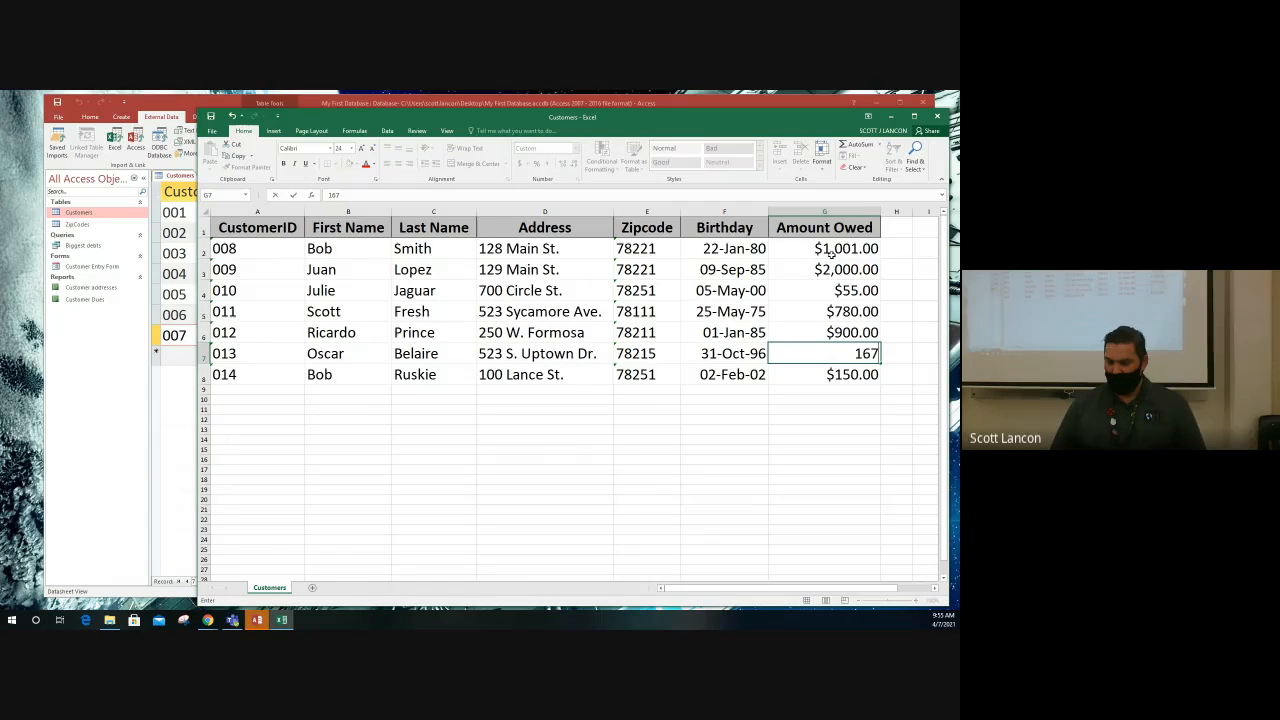
{"action": "type", "text": "1"}
{"action": "key", "text": "Return"}
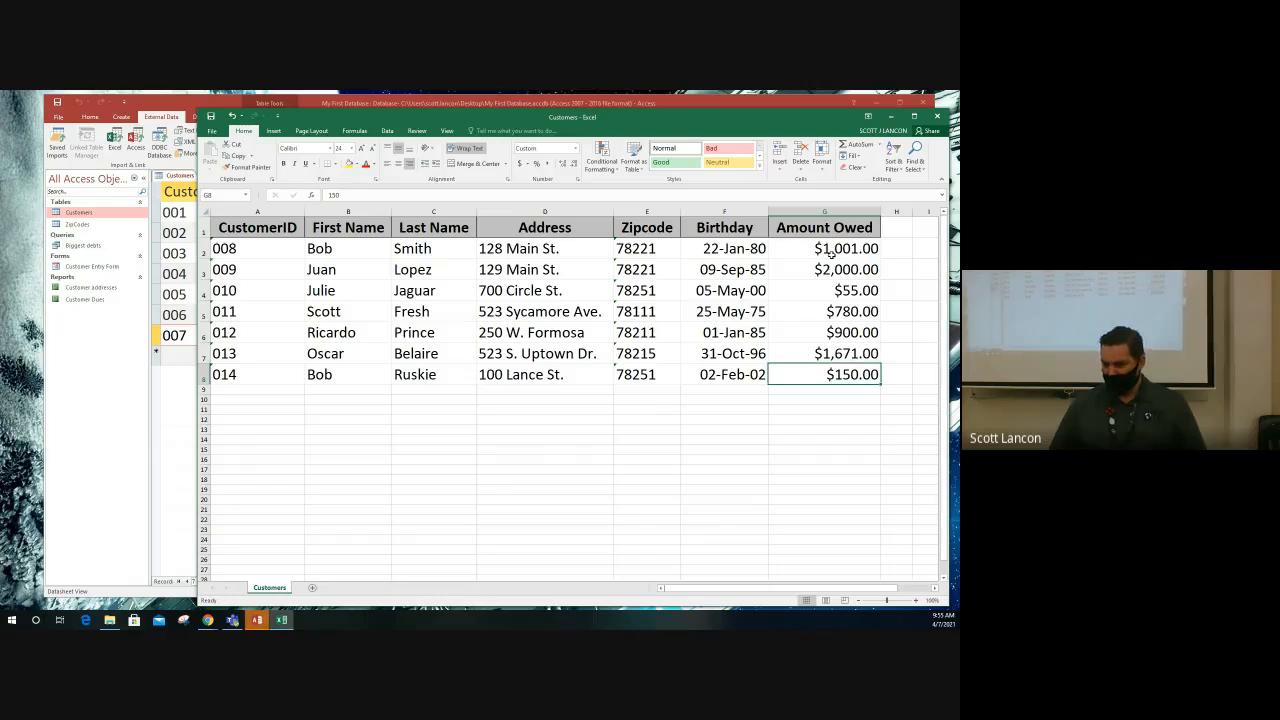
{"action": "type", "text": "1595"}
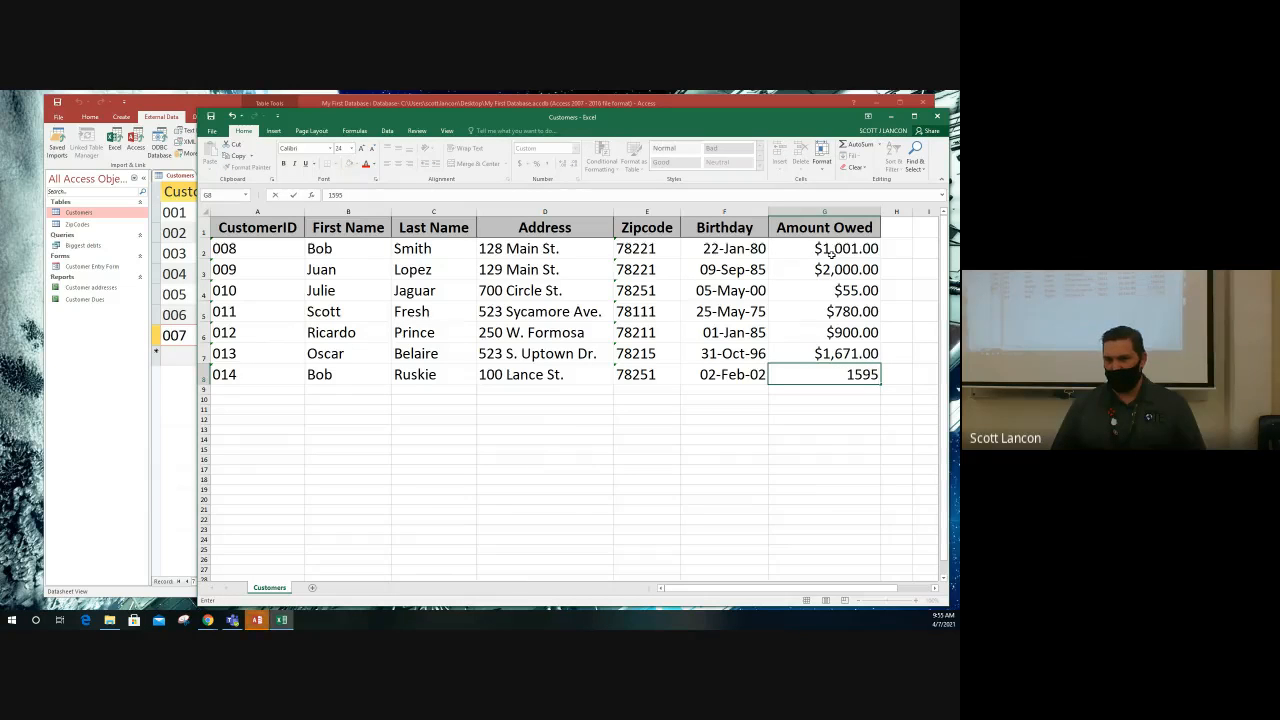
{"action": "key", "text": "Return"}
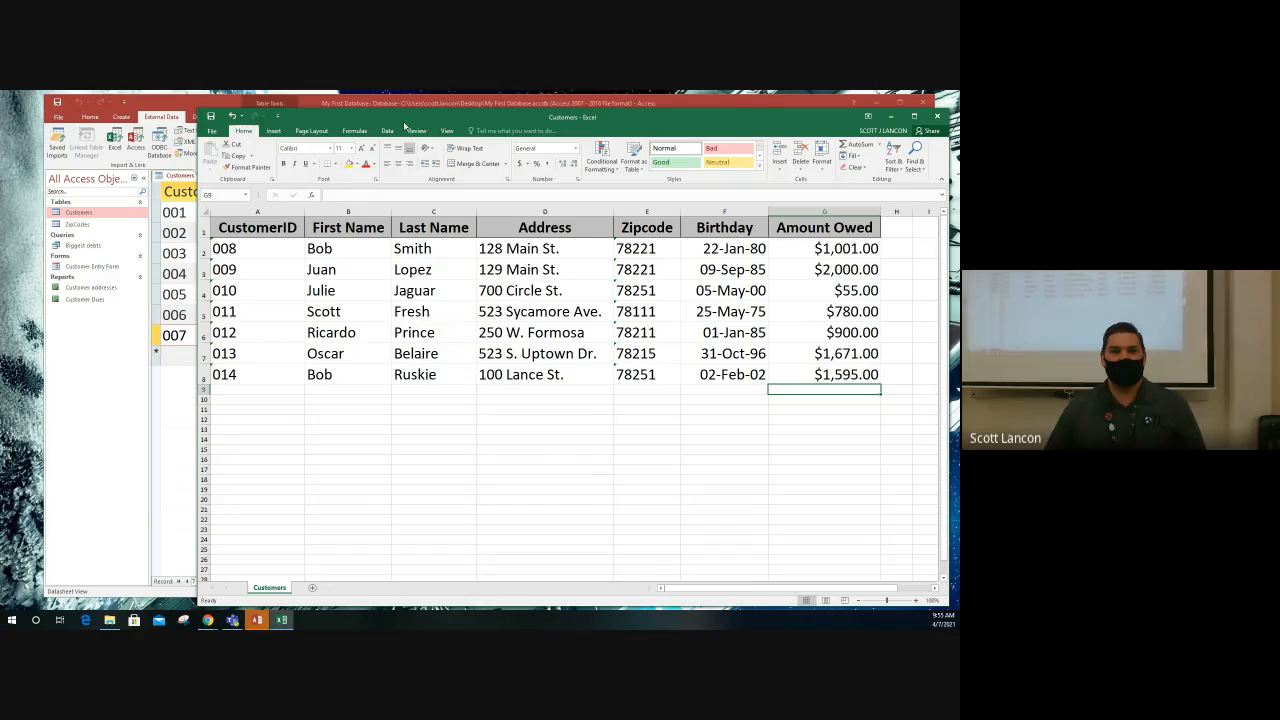
- Switch to Access and close the finished export wizard without saving the export steps
{"action": "left_click", "coordinate": [116, 116]}
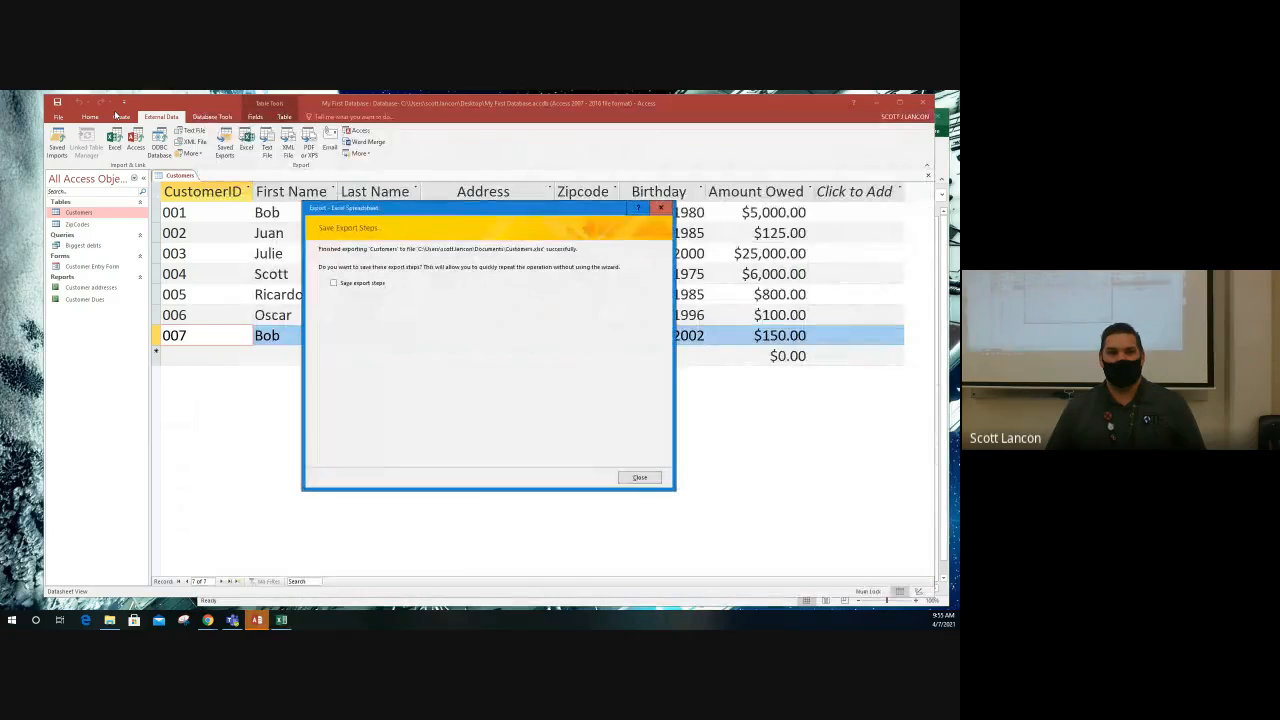
{"action": "left_click", "coordinate": [639, 477]}
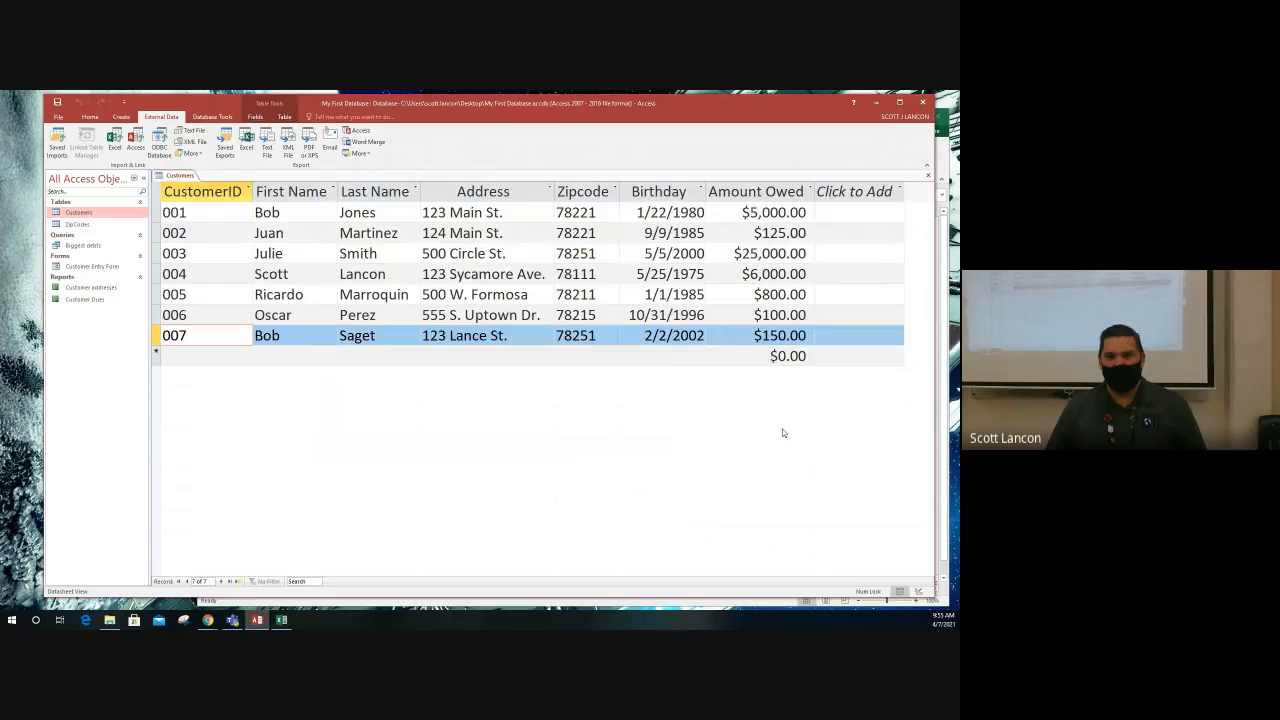
- Switch back to Excel, save the edited Customers workbook and close it
{"action": "left_click", "coordinate": [941, 422]}
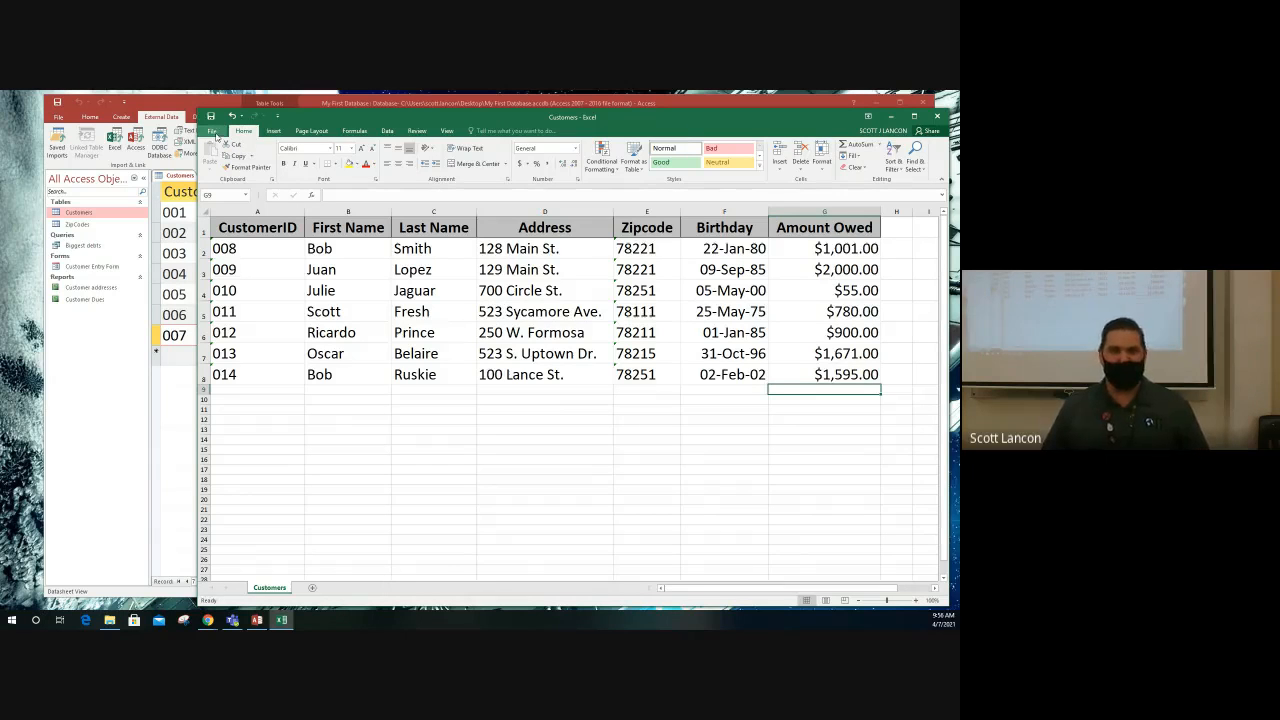
{"action": "left_click", "coordinate": [212, 117]}
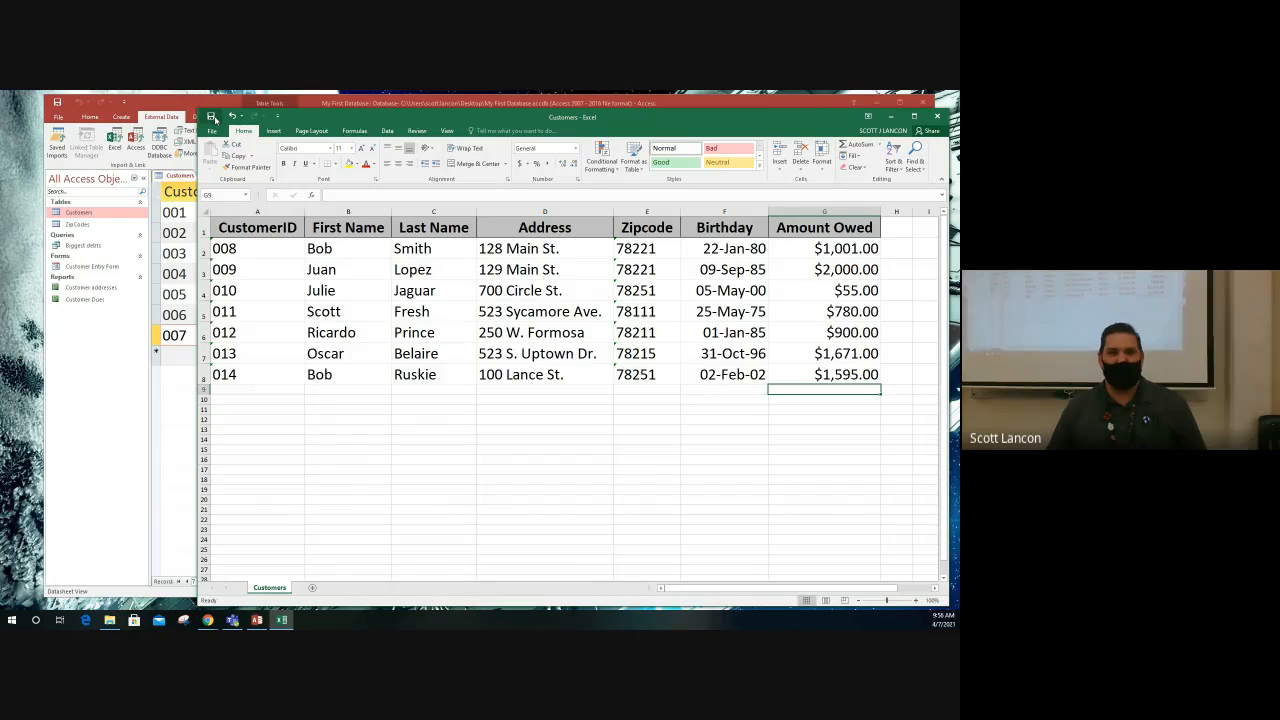
{"action": "left_click", "coordinate": [936, 118]}
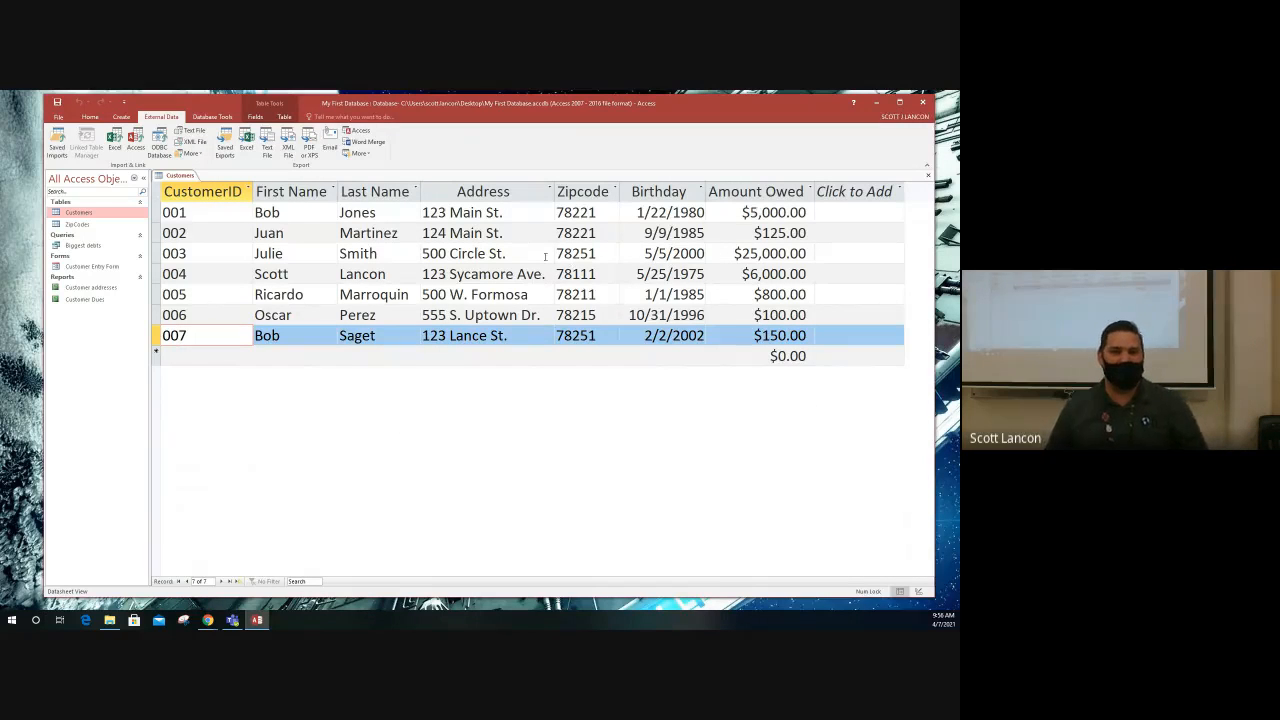
- Start an Excel import in Access with the Customers workbook from the Documents folder as the source file
{"action": "left_click", "coordinate": [116, 150]}
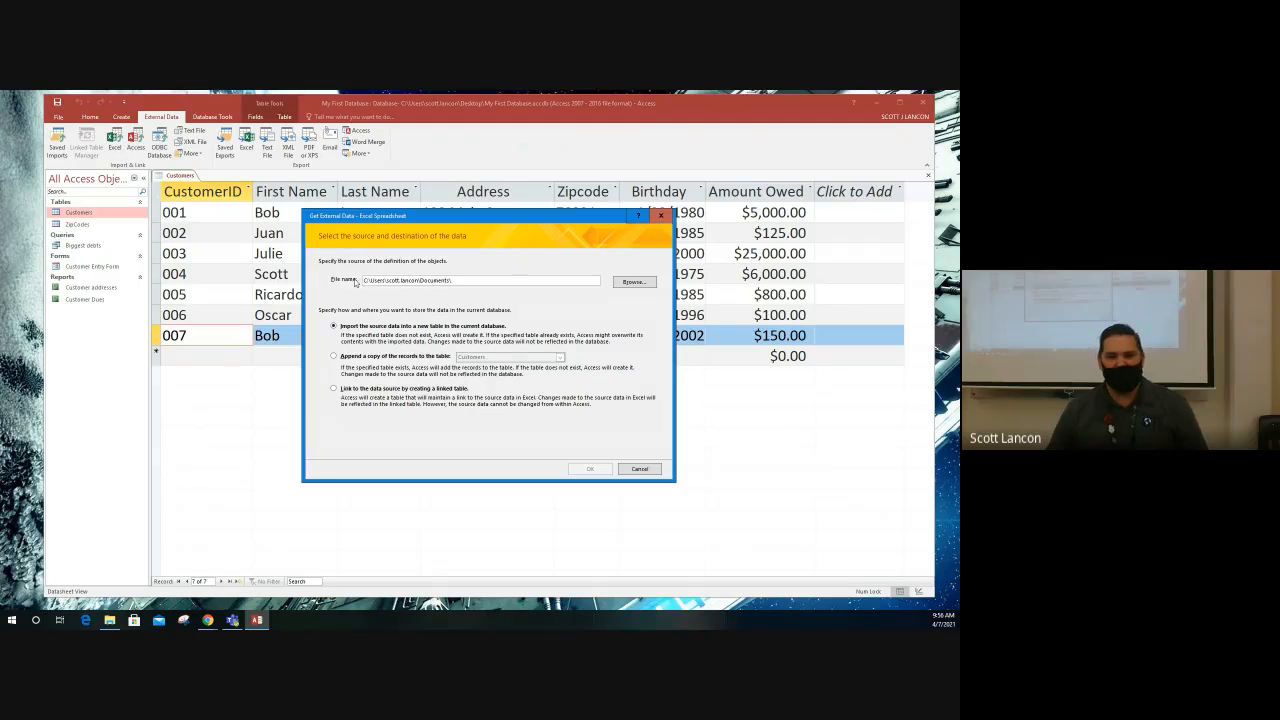
{"action": "left_click", "coordinate": [630, 284]}
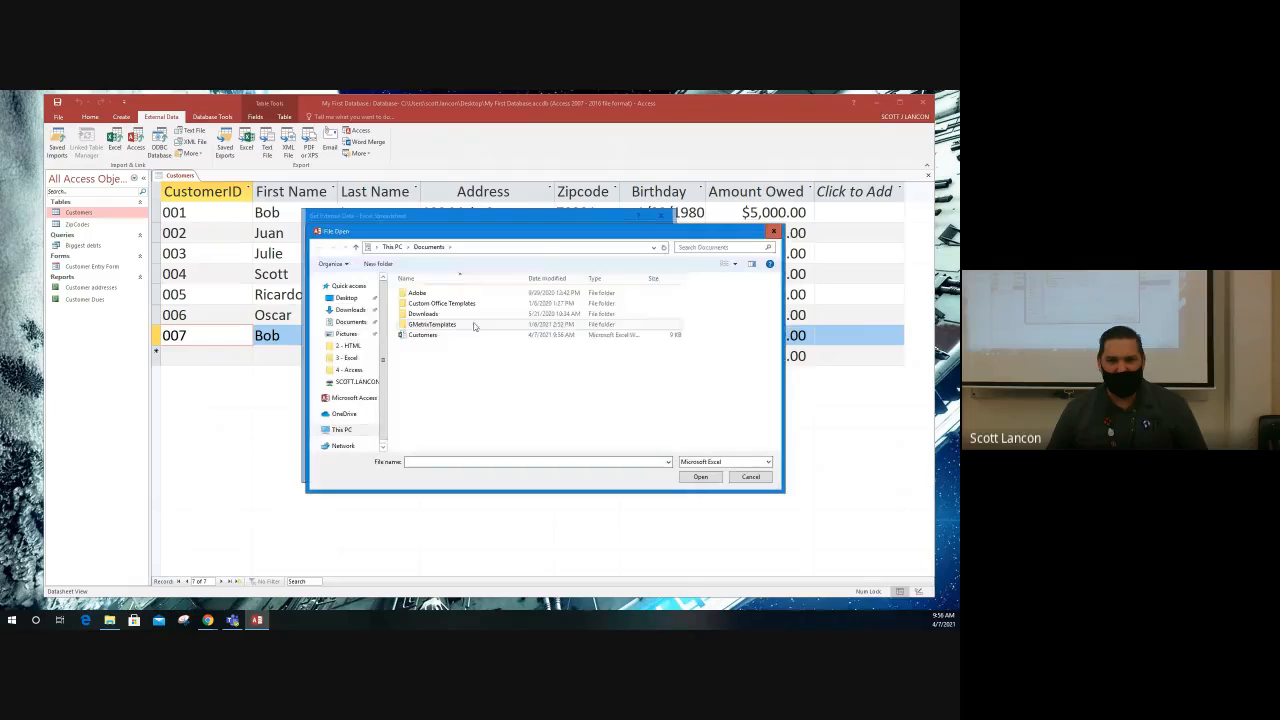
{"action": "left_click", "coordinate": [428, 335]}
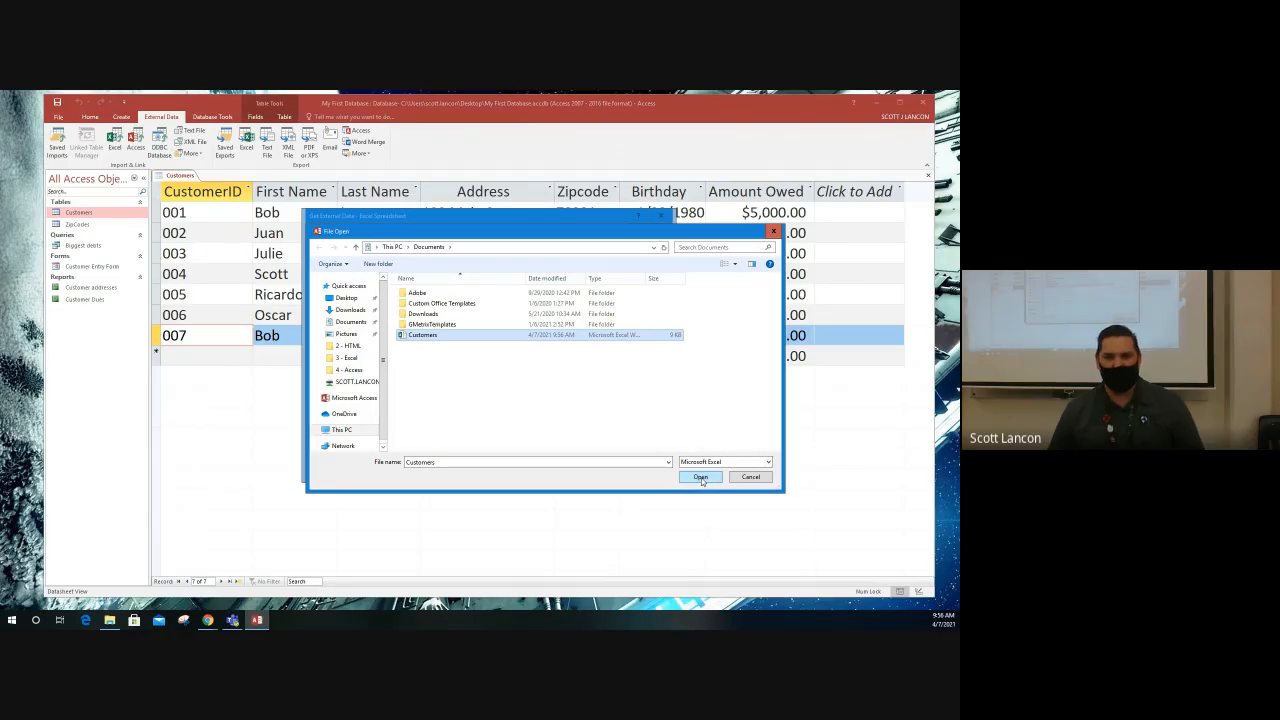
{"action": "left_click", "coordinate": [701, 477]}
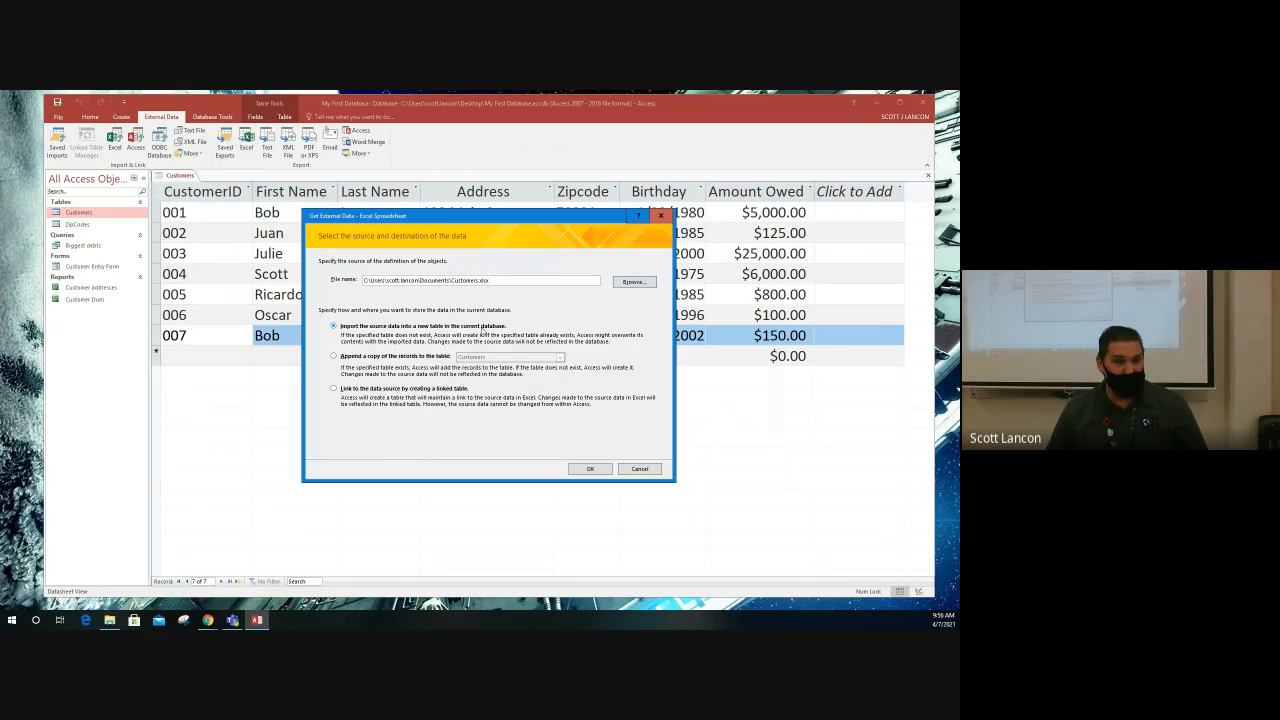
- Choose to append the records to the Customers table, saving and closing the open table and allowing the wizard file to open
{"action": "left_click", "coordinate": [336, 358]}
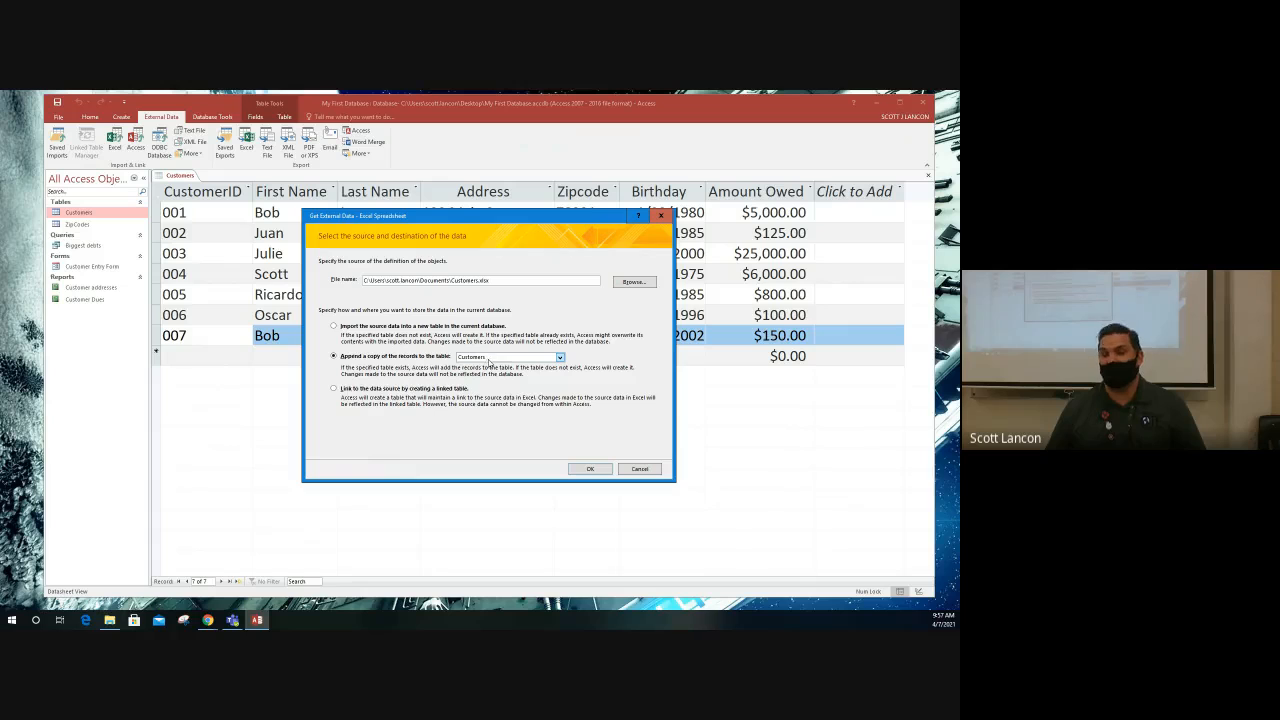
{"action": "left_click", "coordinate": [590, 469]}
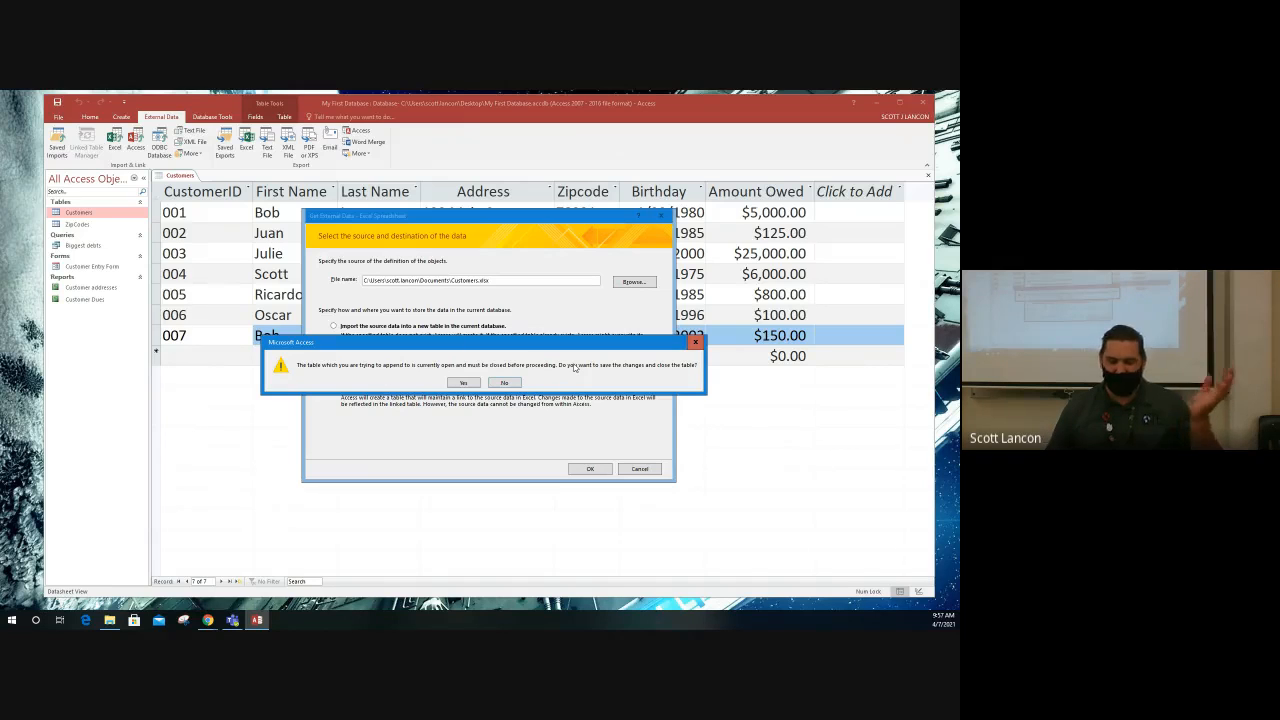
{"action": "left_click", "coordinate": [462, 384]}
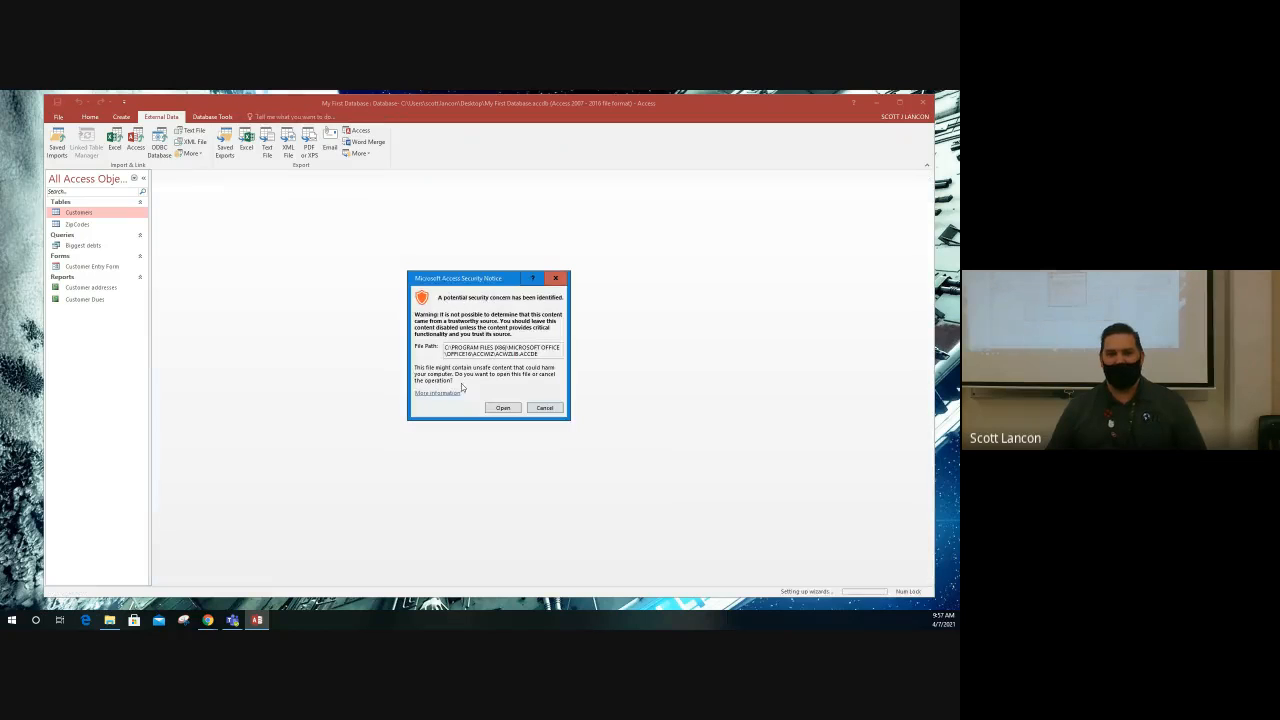
{"action": "left_click", "coordinate": [502, 408]}
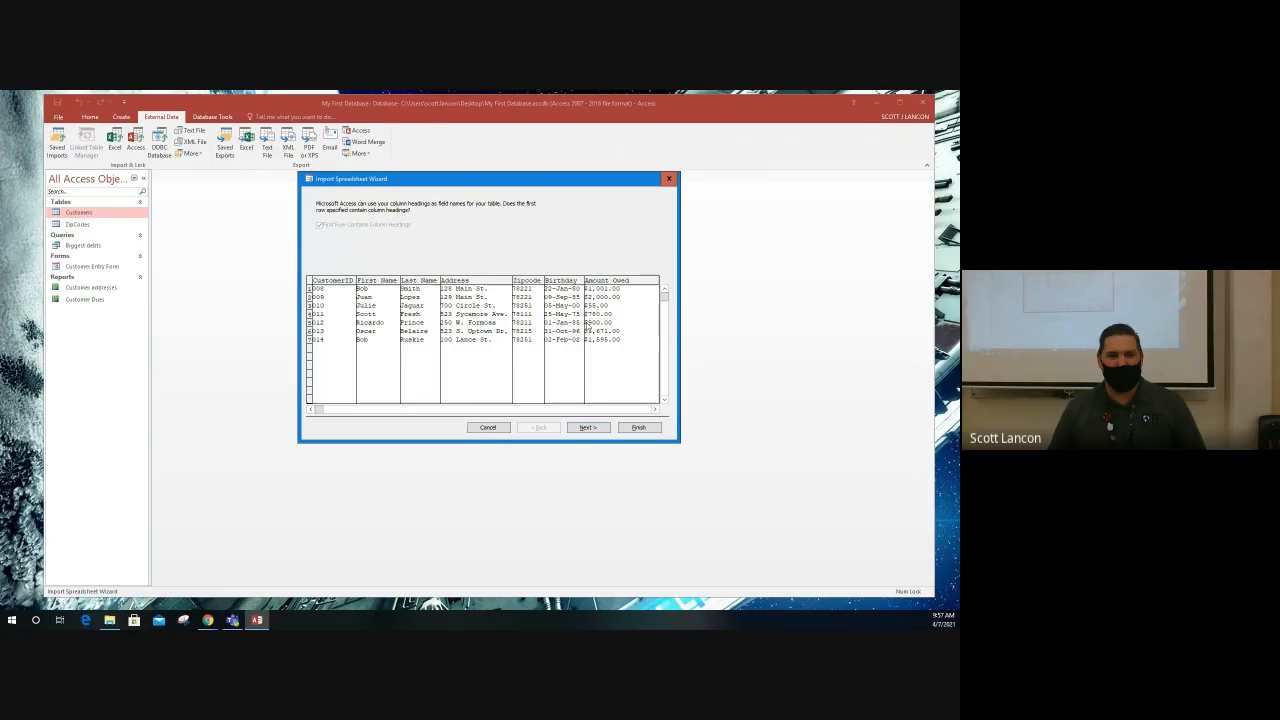
- Complete the spreadsheet import into the Customers table without saving the import steps
{"action": "left_click", "coordinate": [586, 428]}
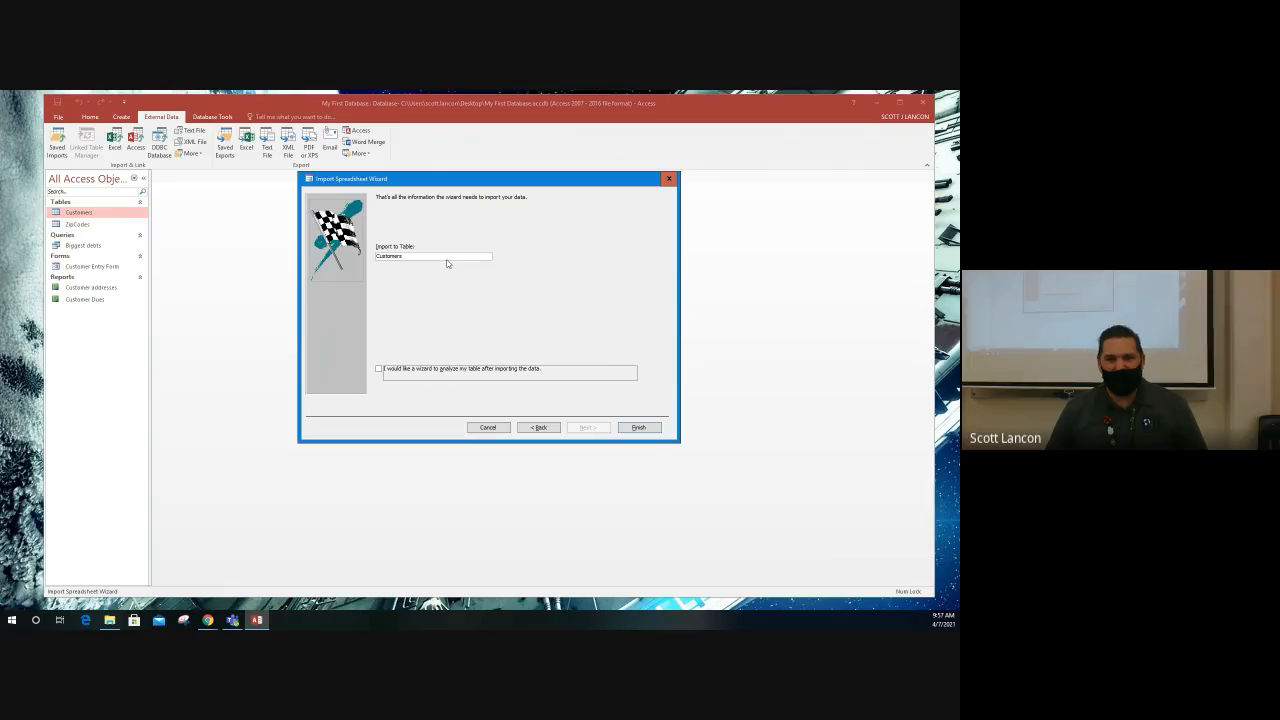
{"action": "left_click", "coordinate": [638, 427]}
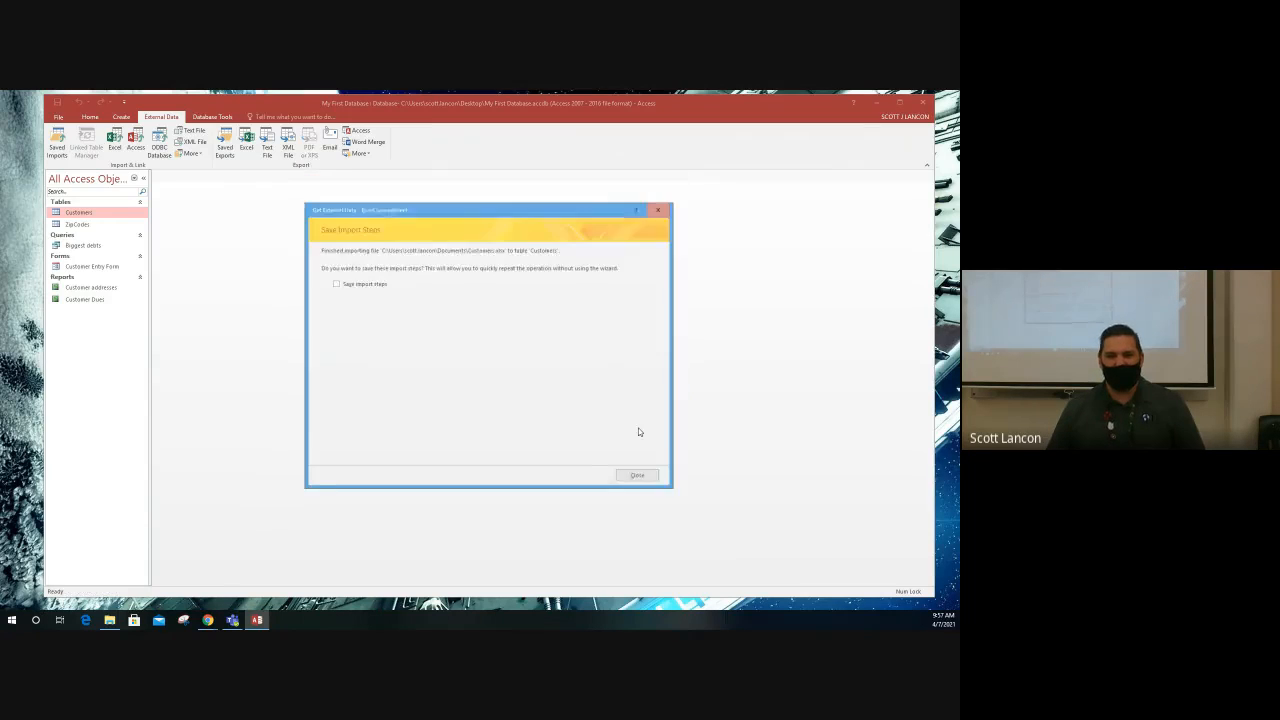
{"action": "left_click", "coordinate": [640, 478]}
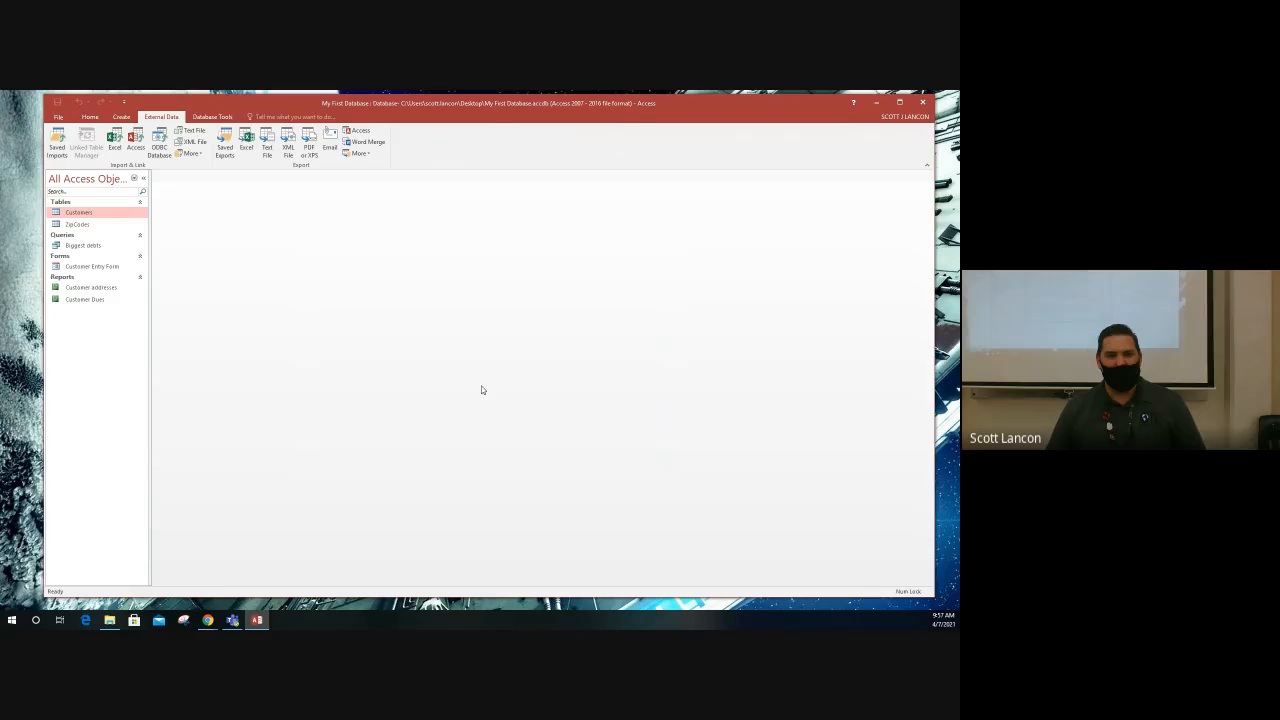
- Open the Customers table, the Biggest debts query and the Customer addresses and Customer Dues reports to check the imported records
{"action": "double_click", "coordinate": [97, 218]}
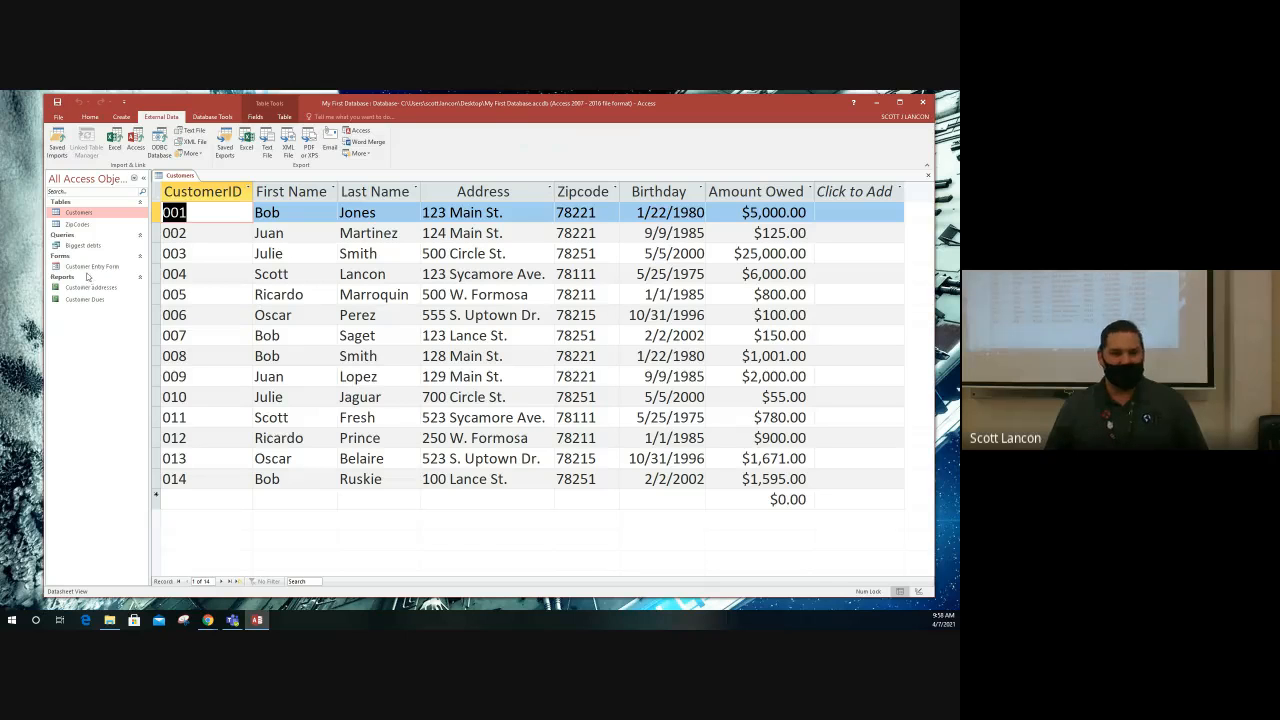
{"action": "double_click", "coordinate": [82, 246]}
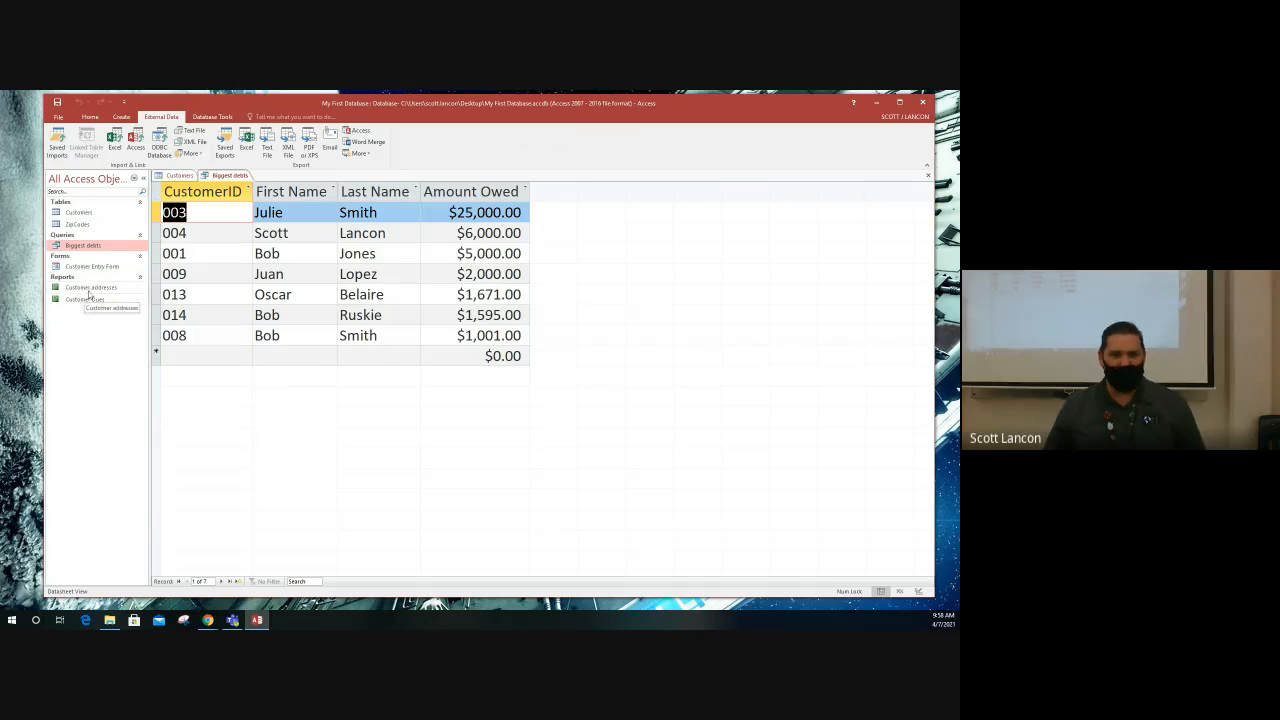
{"action": "double_click", "coordinate": [92, 288]}
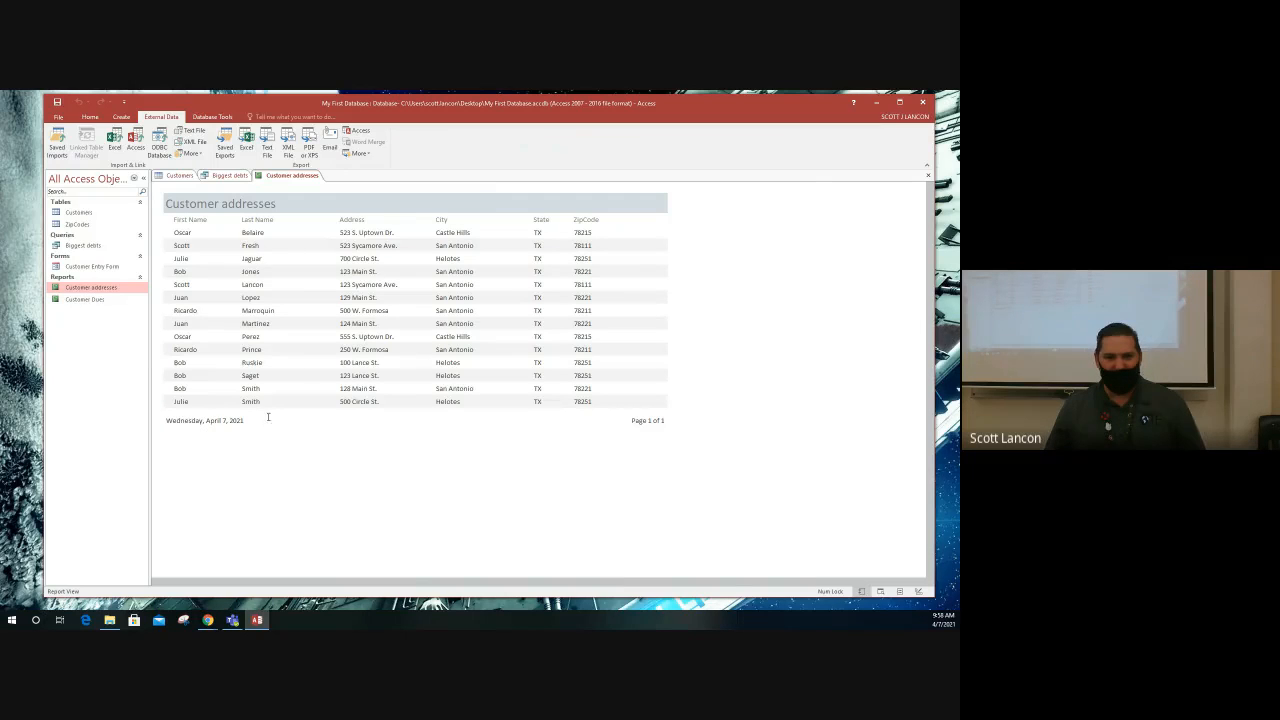
{"action": "double_click", "coordinate": [86, 299]}
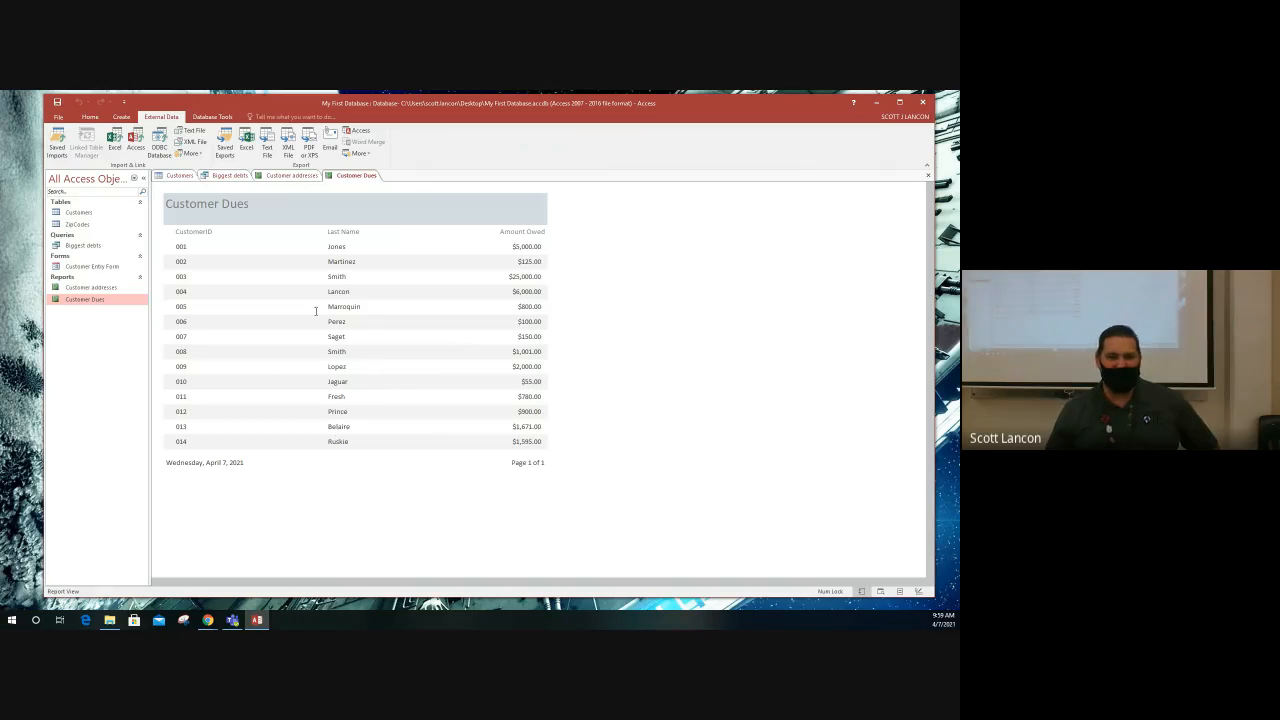
- Close both customer reports and the Biggest debts query, and exit Access
{"action": "left_click", "coordinate": [928, 177]}
{"action": "left_click", "coordinate": [928, 177]}
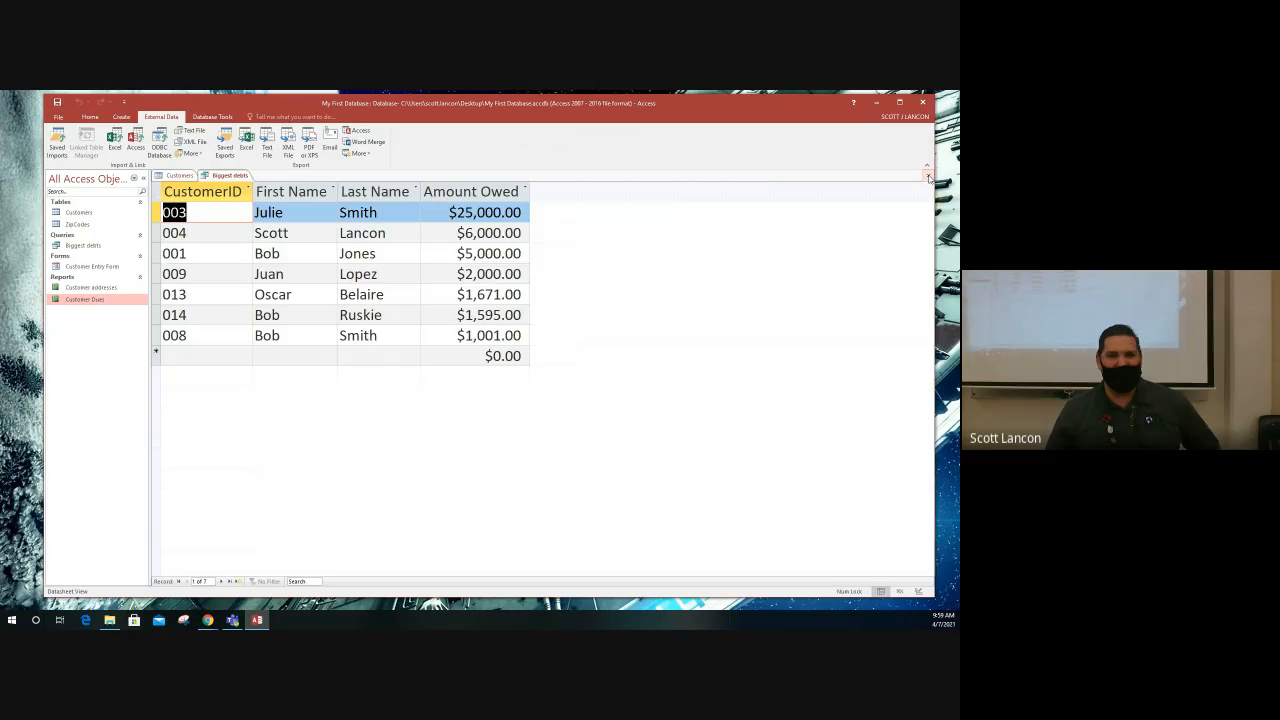
{"action": "left_click", "coordinate": [928, 177]}
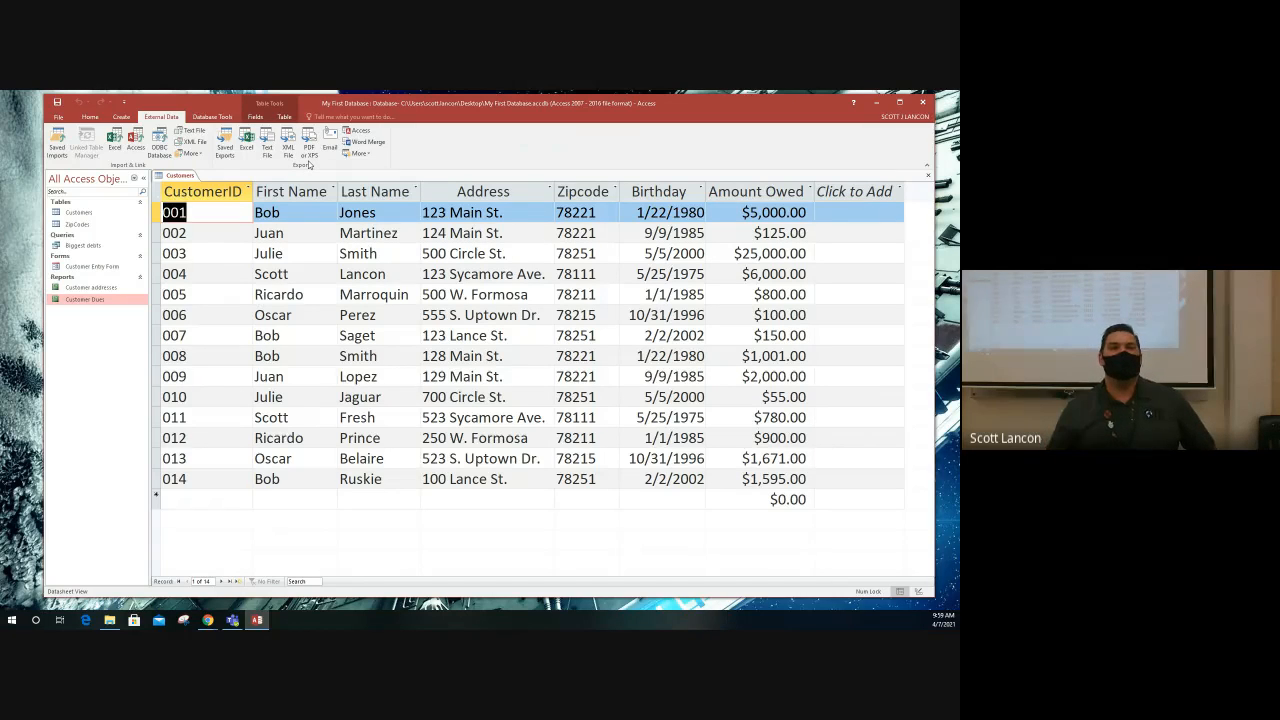
{"action": "left_click", "coordinate": [924, 103]}
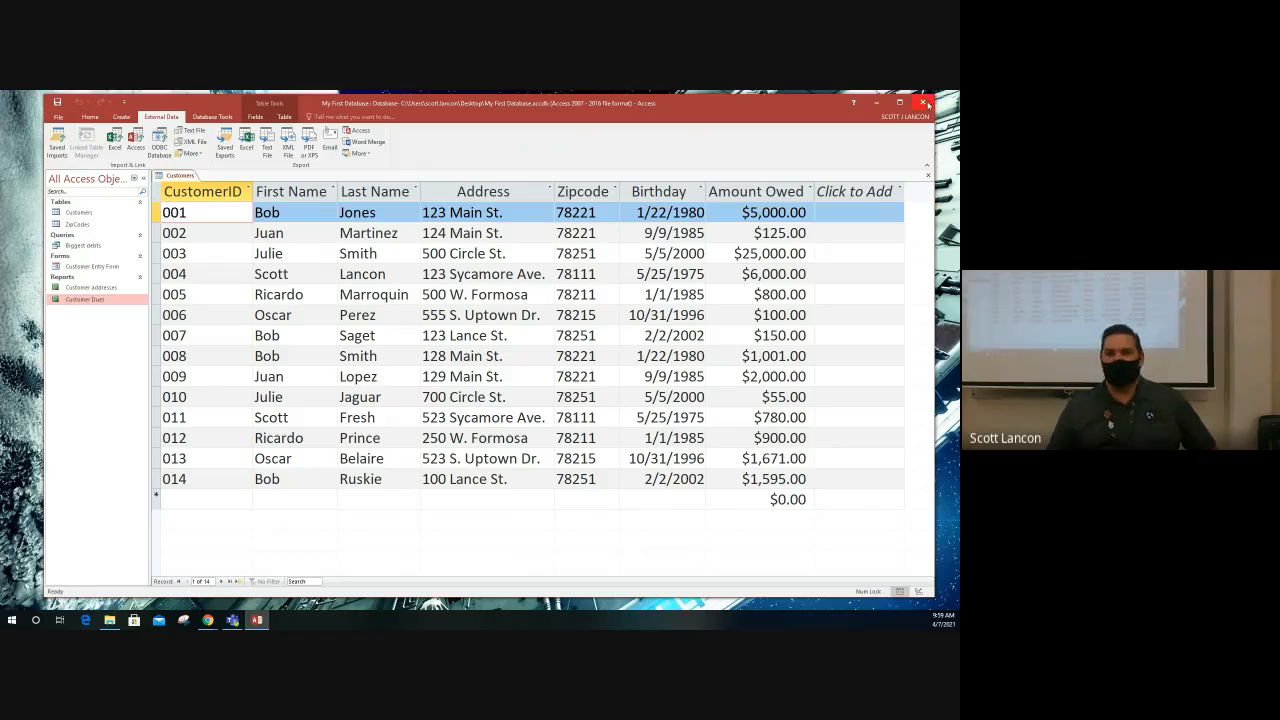